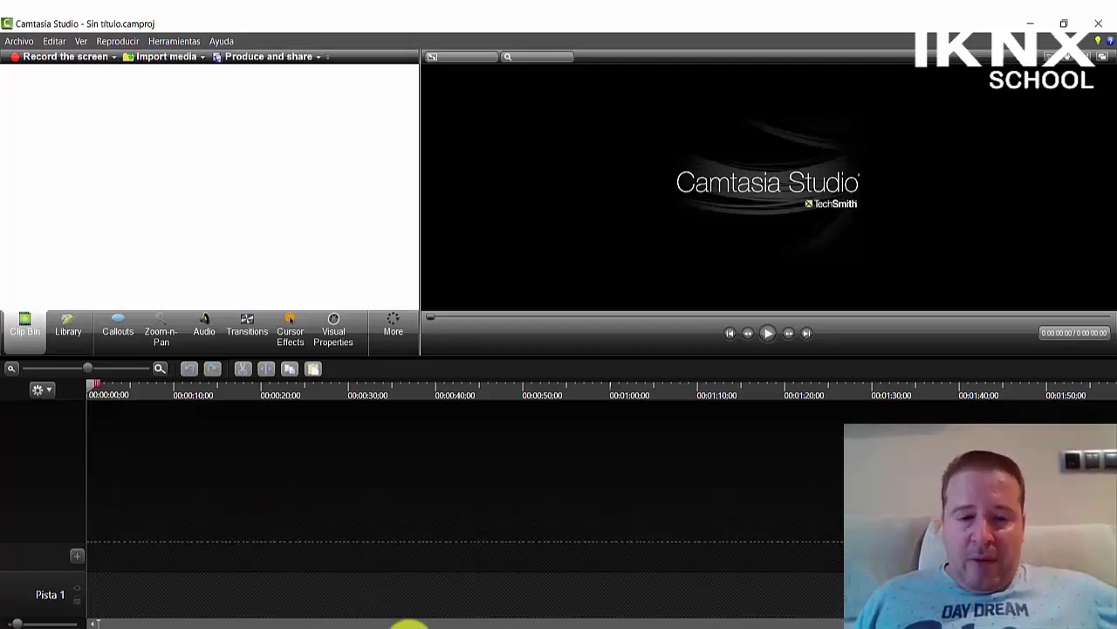
# - Import the pure white motion background video and VID_20210819_114256.mp4 into the Clip Bin
pyautogui.click(412, 628)
pyautogui.moveTo(342, 387); pyautogui.dragTo(259, 197)
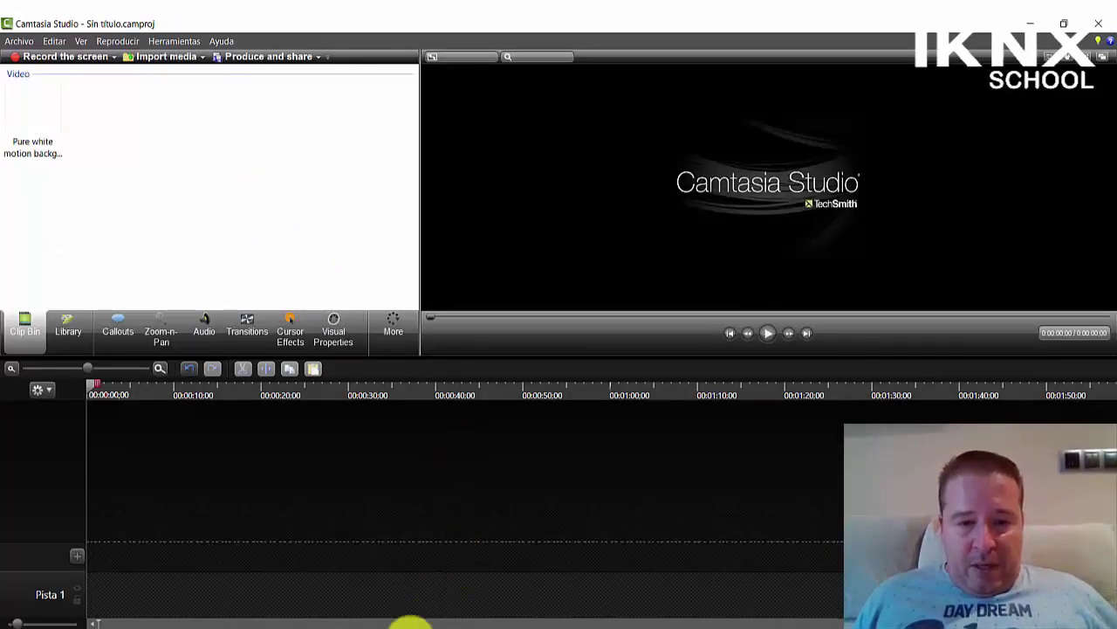
pyautogui.click(411, 618)
pyautogui.moveTo(299, 436); pyautogui.dragTo(238, 188)
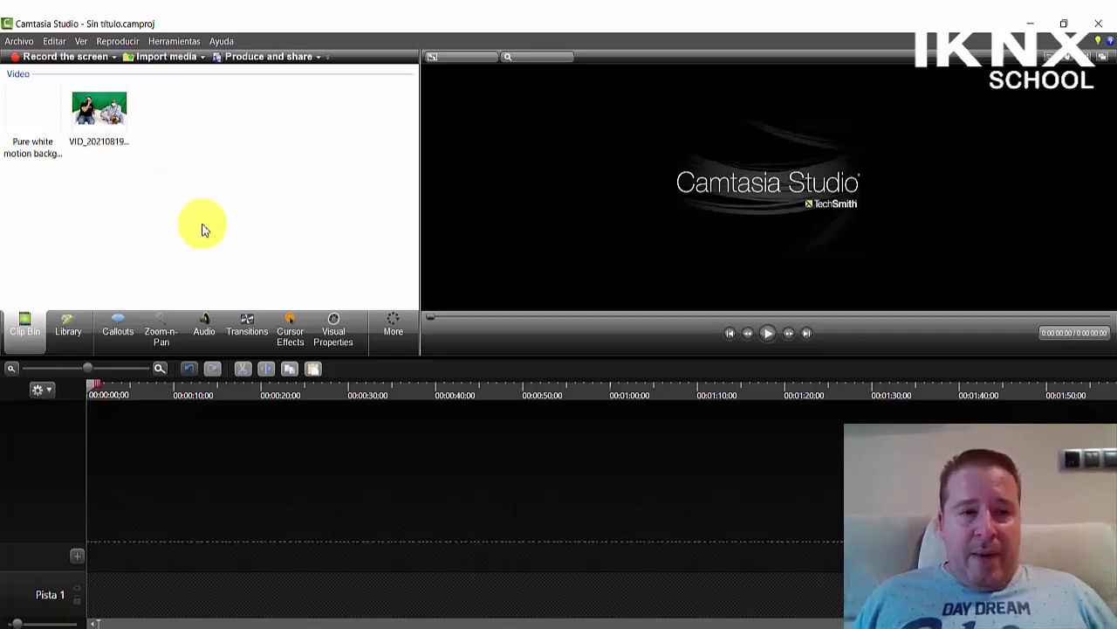
# - Place VID_20210819_114256.mp4 at the start of Pista 1 and preview its first few seconds
pyautogui.moveTo(100, 113); pyautogui.dragTo(94, 559)
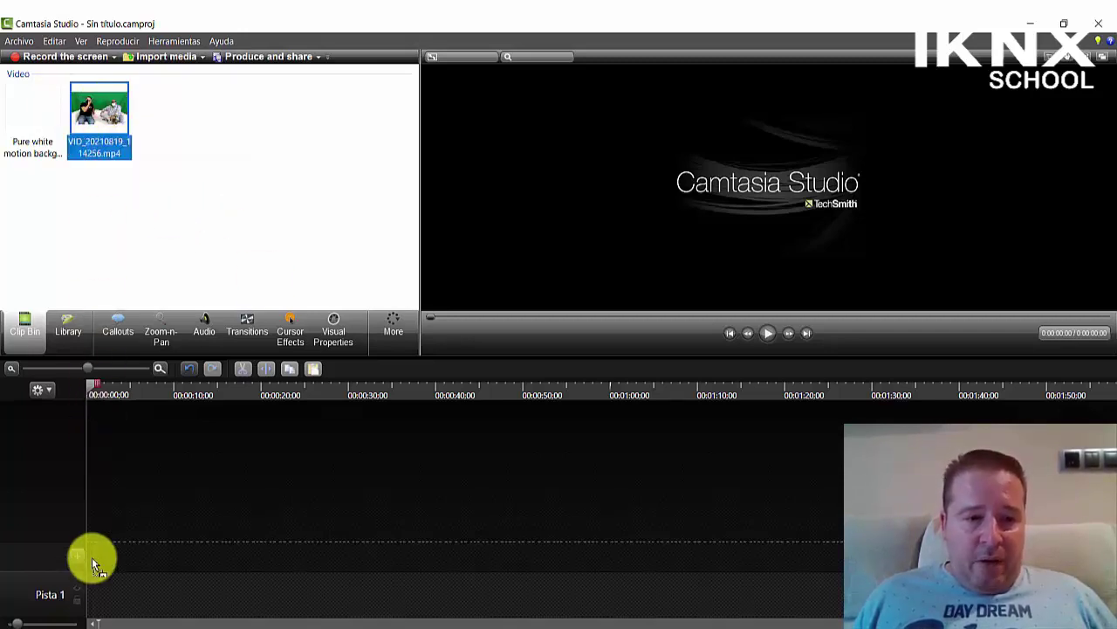
pyautogui.moveTo(93, 603); pyautogui.dragTo(95, 596)
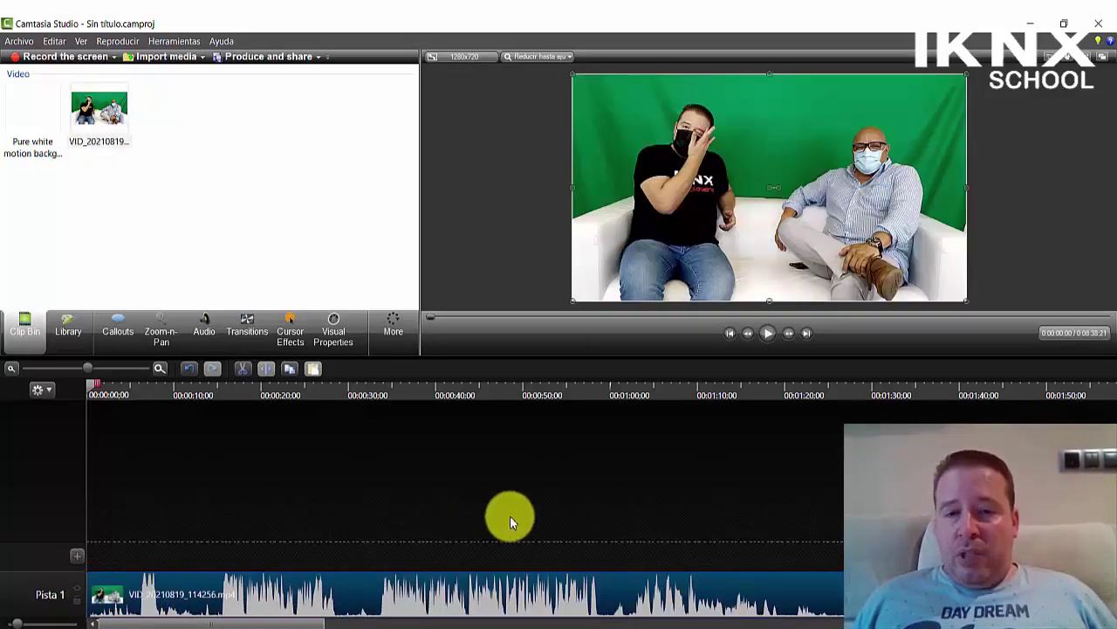
pyautogui.click(768, 334)
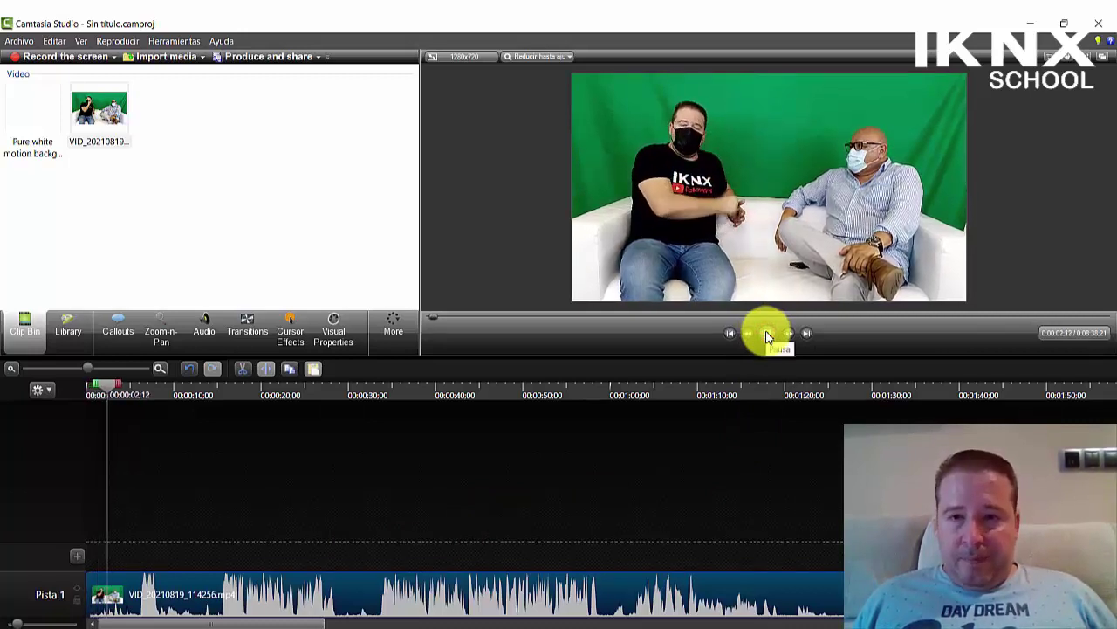
pyautogui.click(768, 335)
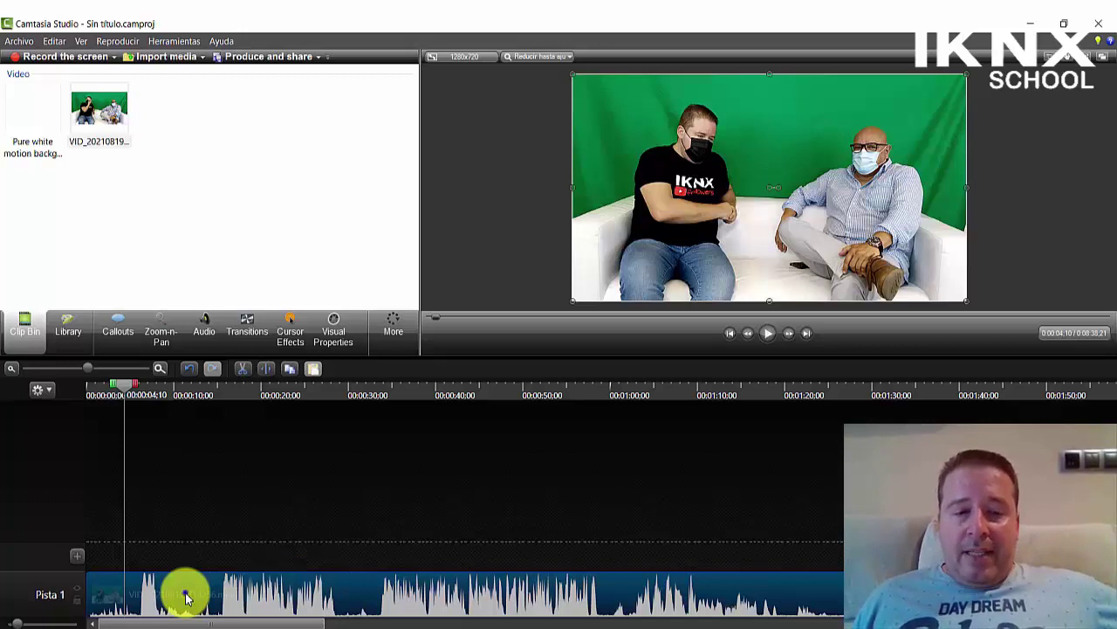
# - Separate the audio and video of the clip on Pista 1 and select each part individually to check them
pyautogui.rightClick(185, 599)
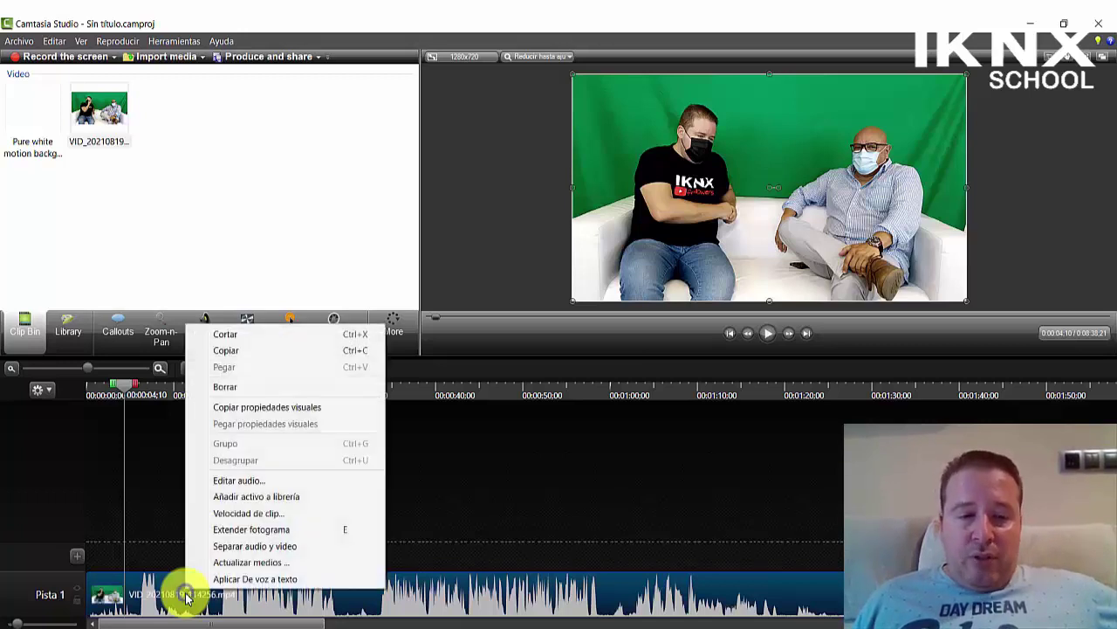
pyautogui.click(238, 548)
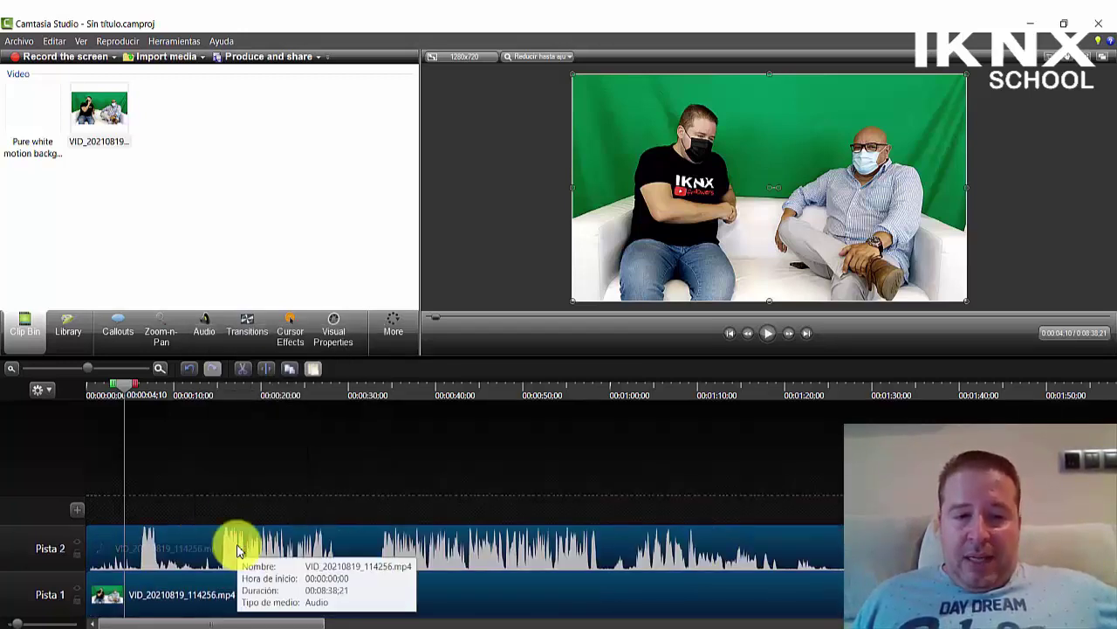
pyautogui.moveTo(196, 557); pyautogui.dragTo(116, 556)
pyautogui.click(169, 499)
pyautogui.moveTo(186, 554); pyautogui.dragTo(131, 555)
pyautogui.moveTo(182, 606); pyautogui.dragTo(267, 604)
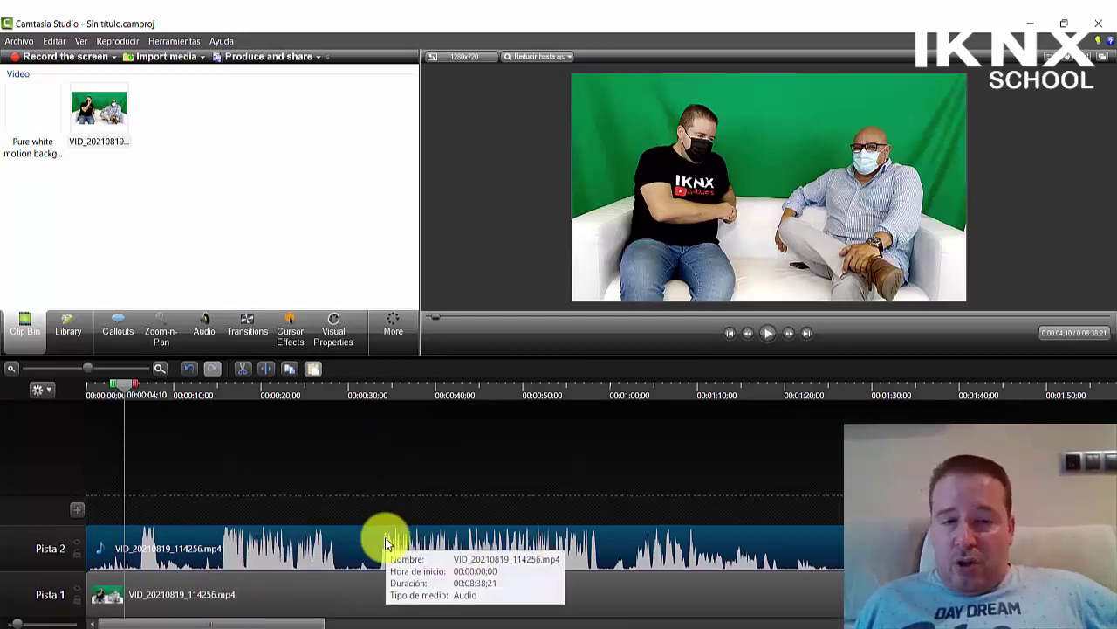
pyautogui.click(267, 595)
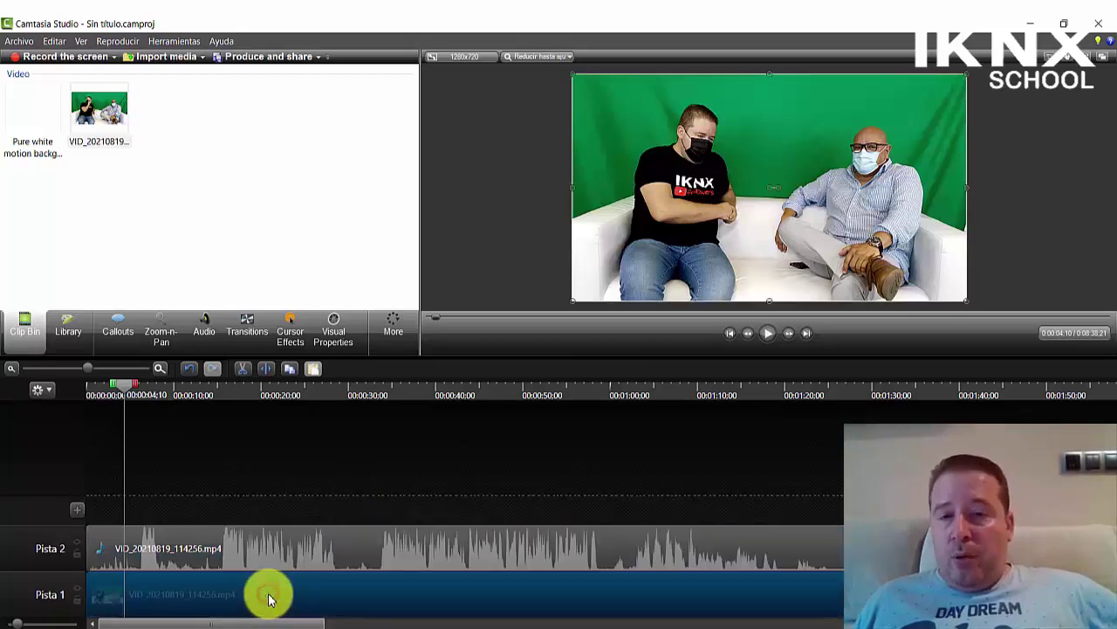
pyautogui.click(258, 486)
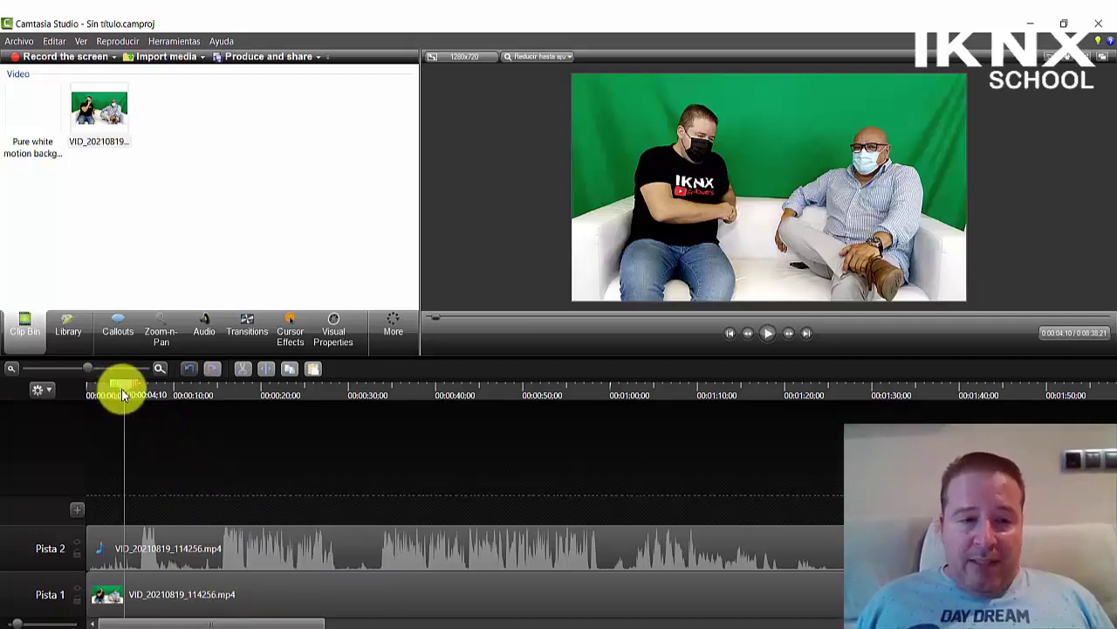
# - Split the clips on all tracks at 0:00:09;04 and again at 0:00:12;26
pyautogui.moveTo(122, 394); pyautogui.dragTo(165, 398)
pyautogui.rightClick(165, 398)
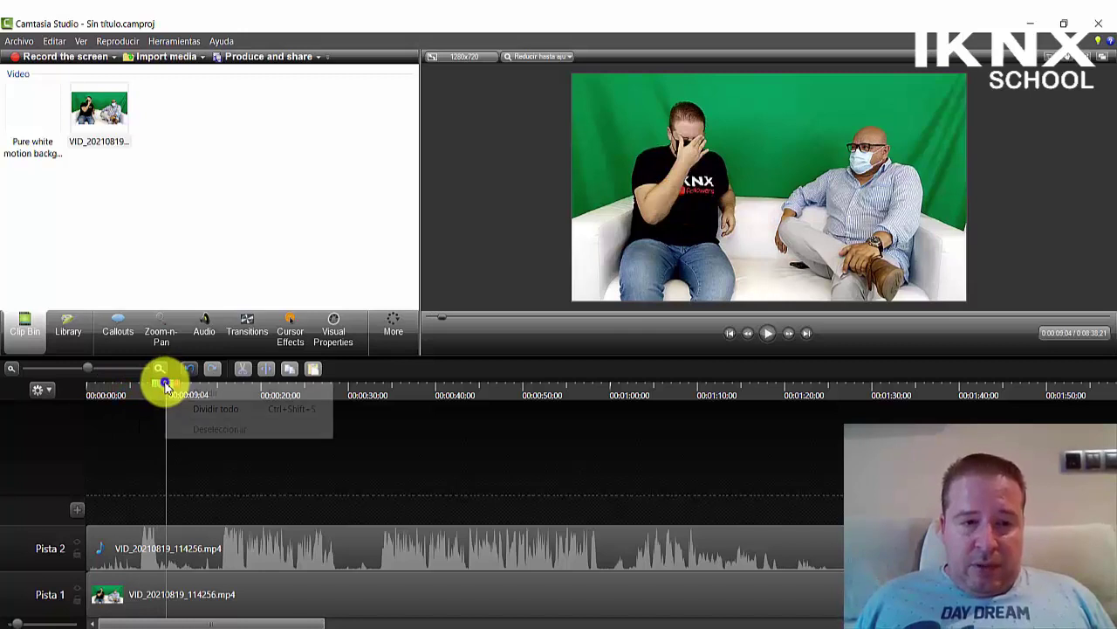
pyautogui.click(213, 413)
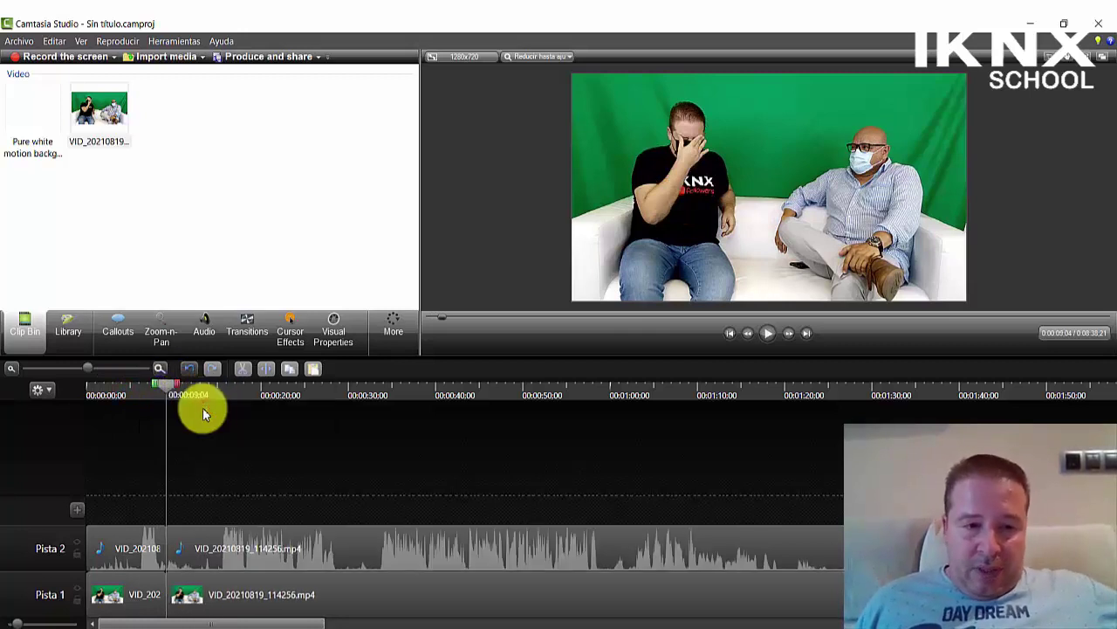
pyautogui.moveTo(167, 386); pyautogui.dragTo(199, 393)
pyautogui.rightClick(199, 393)
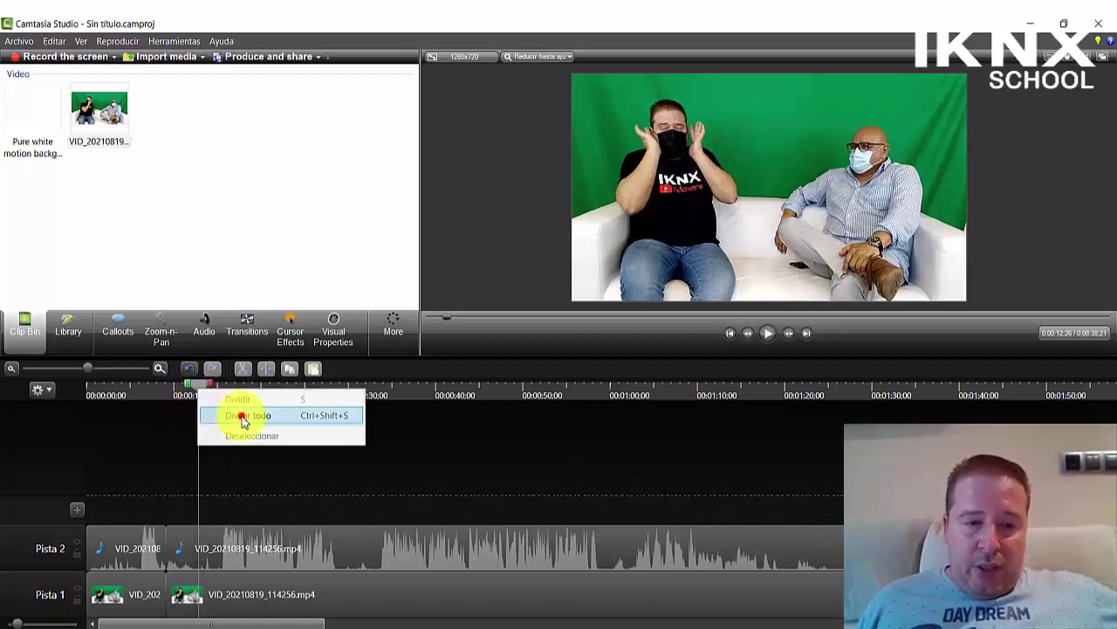
pyautogui.click(241, 414)
# - Delete the short middle audio and video segments from both tracks and undo that deletion
pyautogui.click(186, 595)
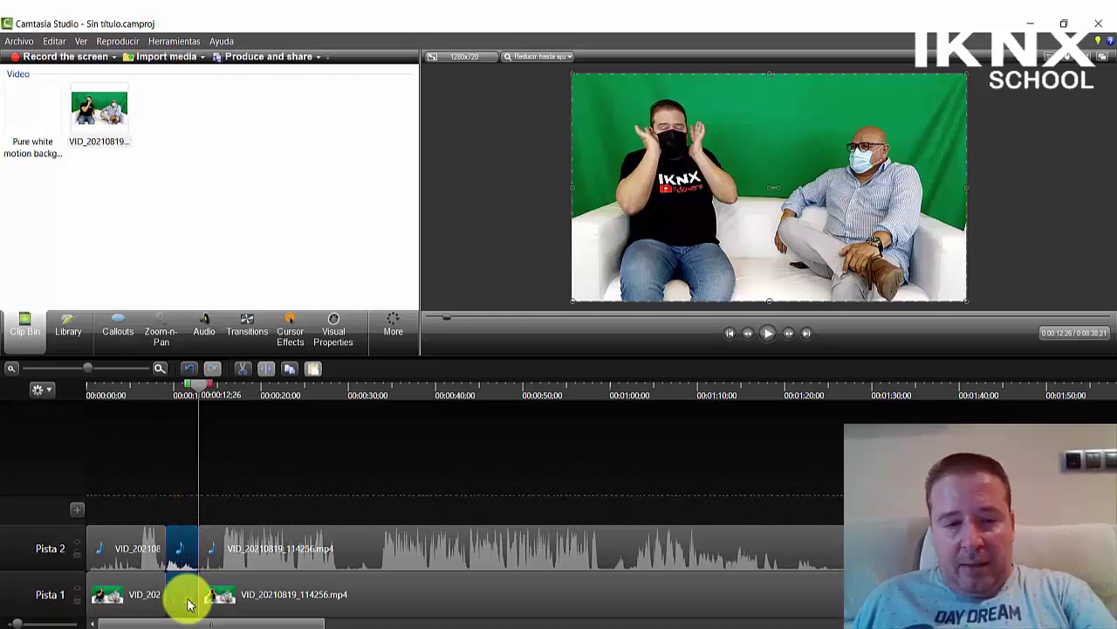
pyautogui.press('Delete')
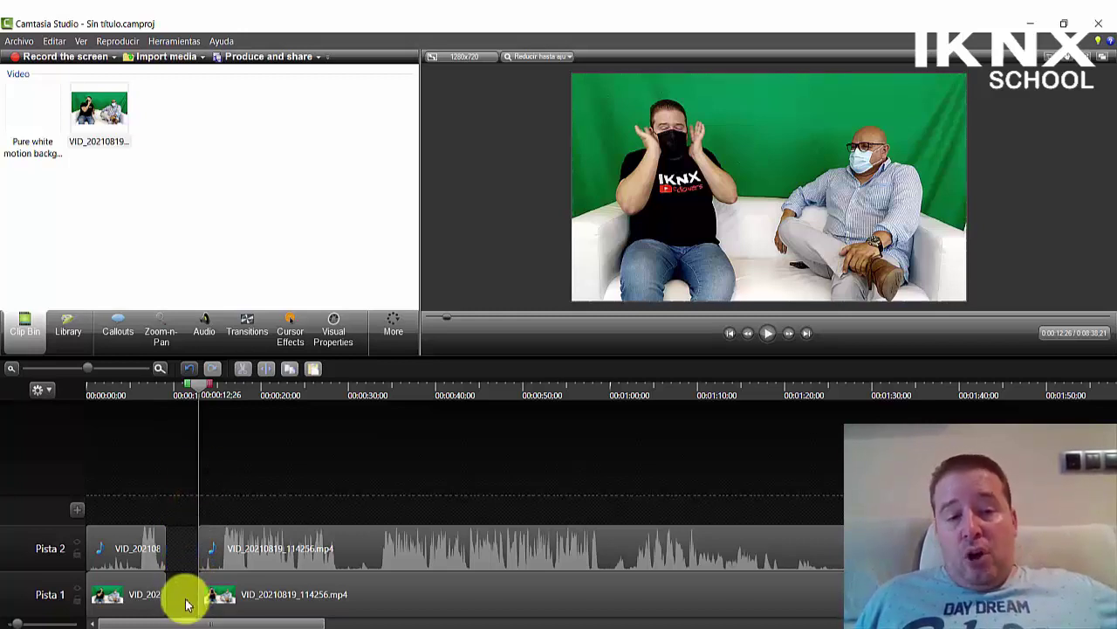
pyautogui.click(54, 41)
pyautogui.click(74, 60)
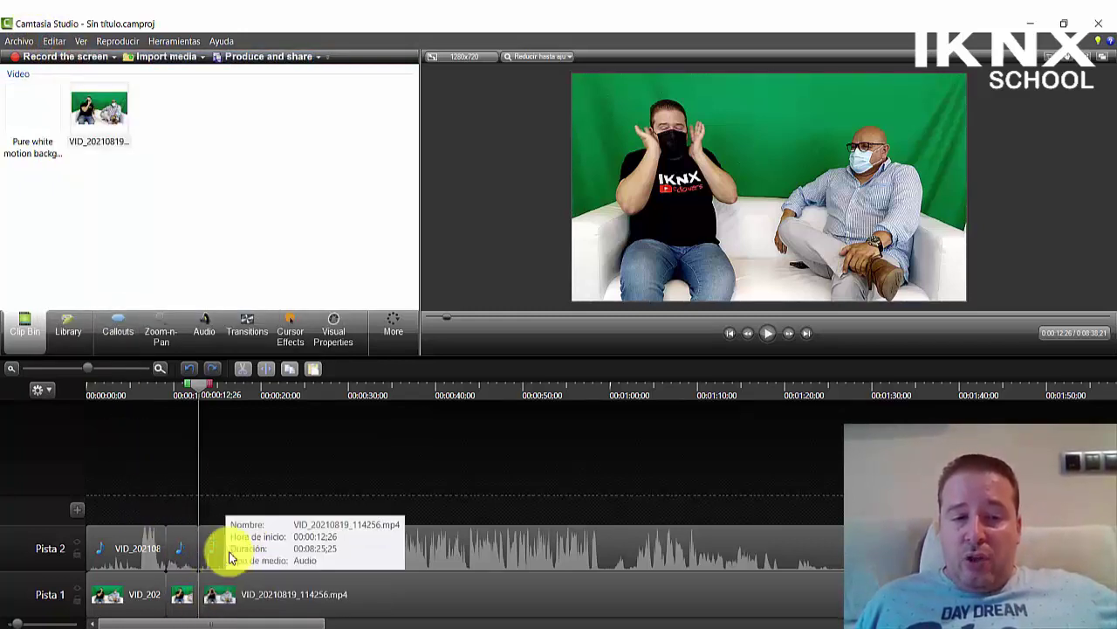
# - Clear Pista 1 and Pista 2 by deleting the first two audio and video segments together, followed by the remaining long segments
pyautogui.click(184, 596)
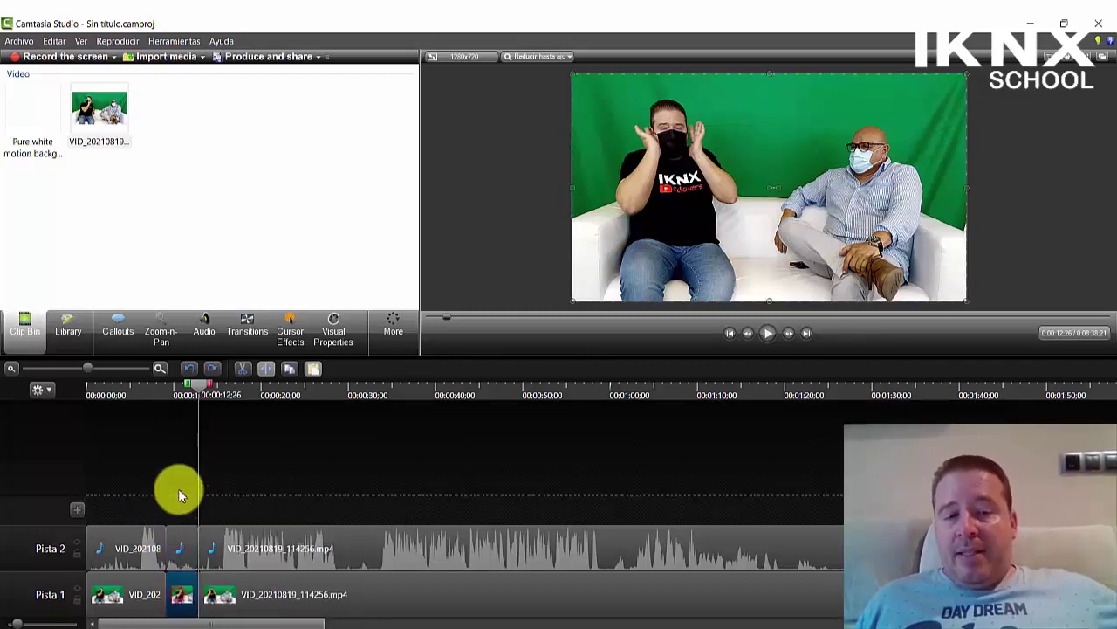
pyautogui.click(176, 541)
pyautogui.click(179, 601)
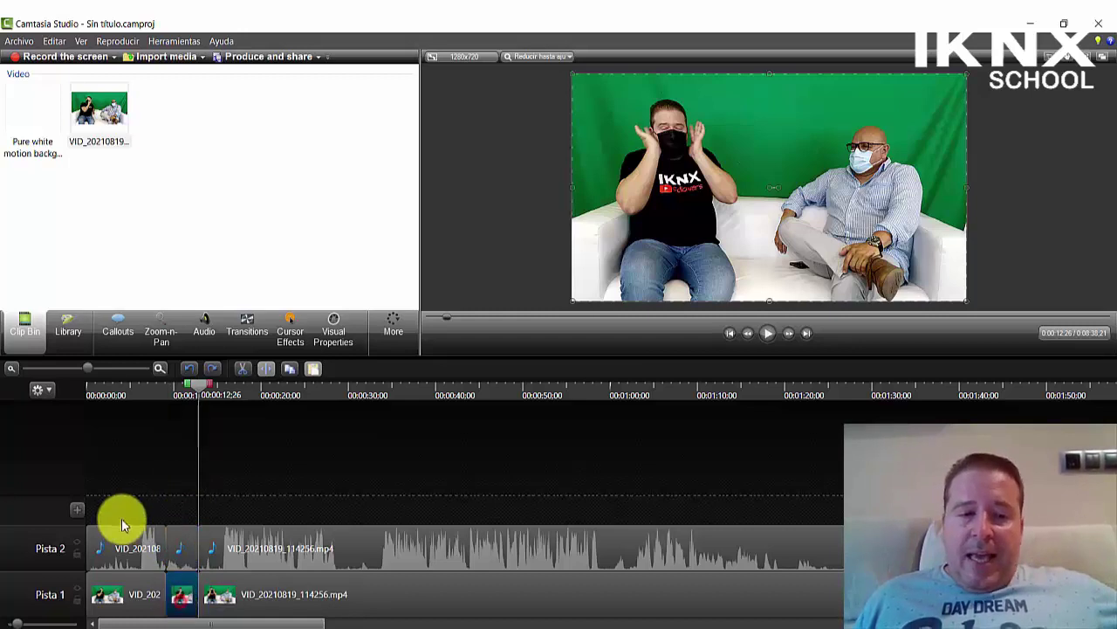
pyautogui.moveTo(127, 511); pyautogui.dragTo(175, 599)
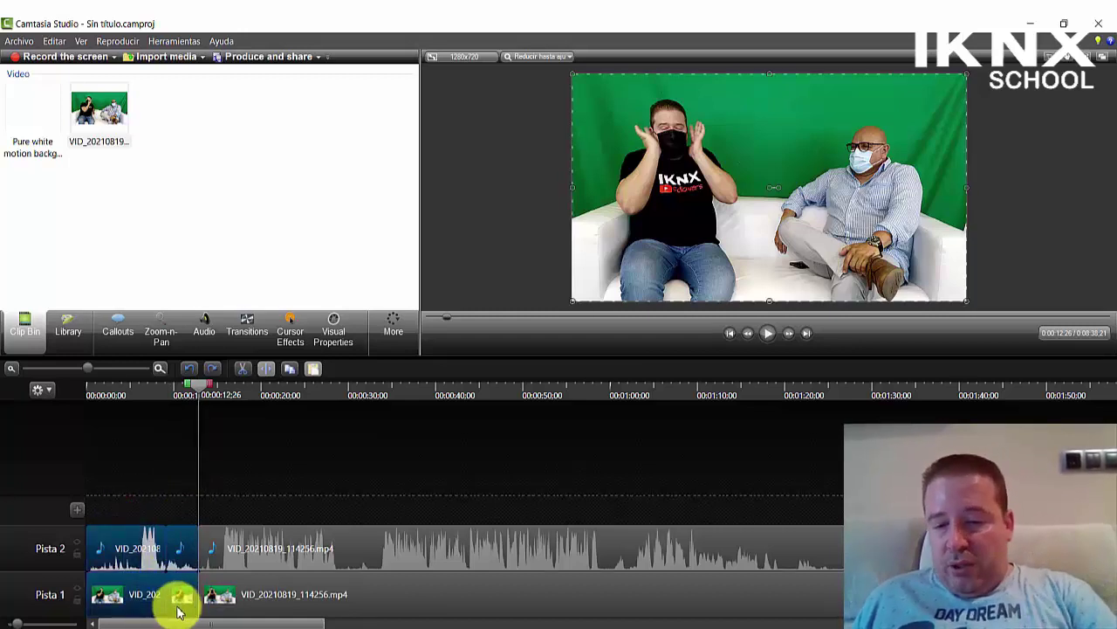
pyautogui.press('Delete')
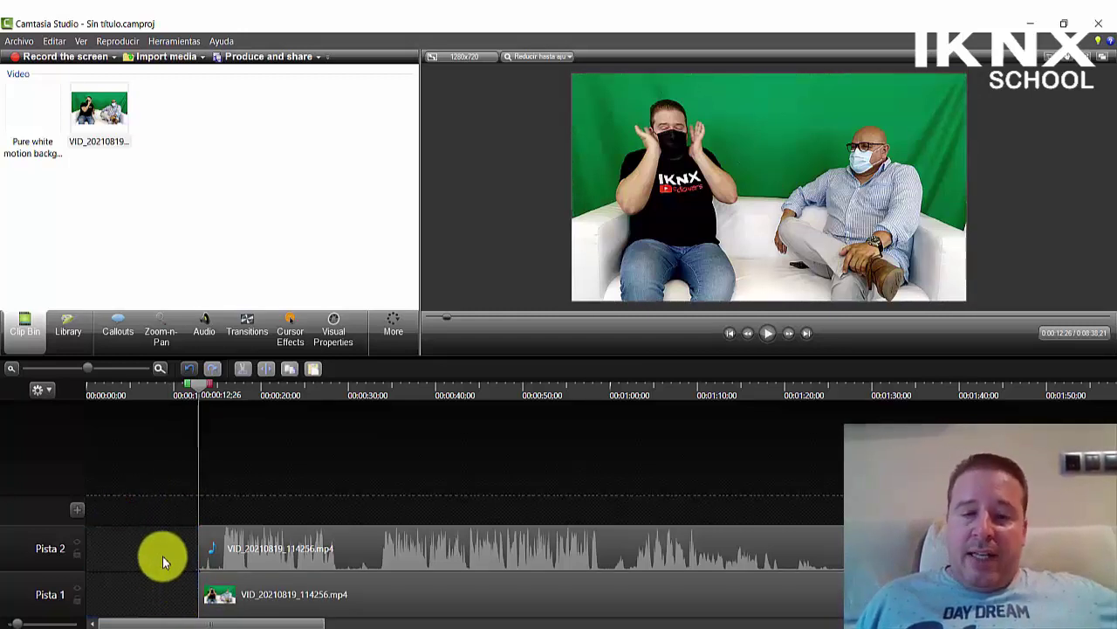
pyautogui.moveTo(157, 550); pyautogui.dragTo(292, 613)
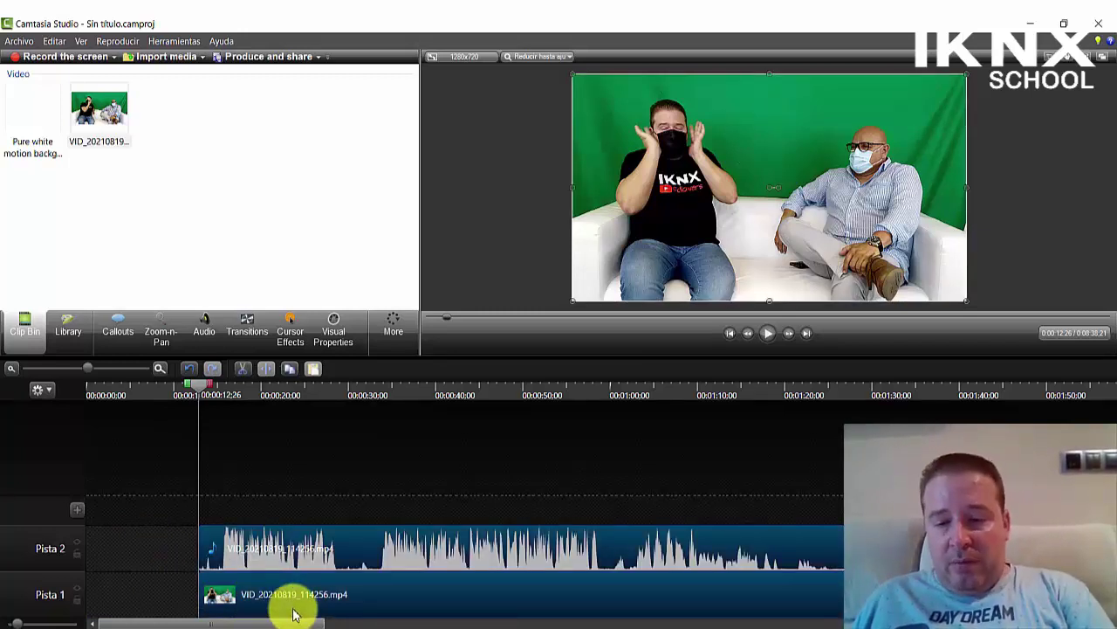
pyautogui.press('Delete')
# - Place VID_20210819_114256.mp4 at the start of Pista 1 and add a third track to the timeline
pyautogui.moveTo(88, 105); pyautogui.dragTo(93, 602)
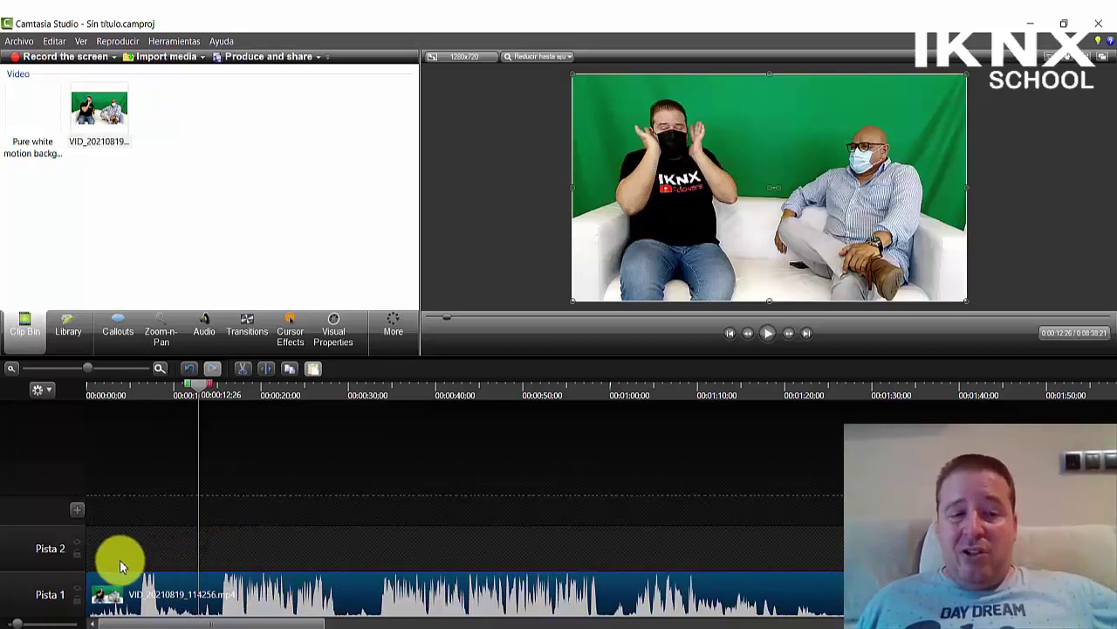
pyautogui.click(76, 511)
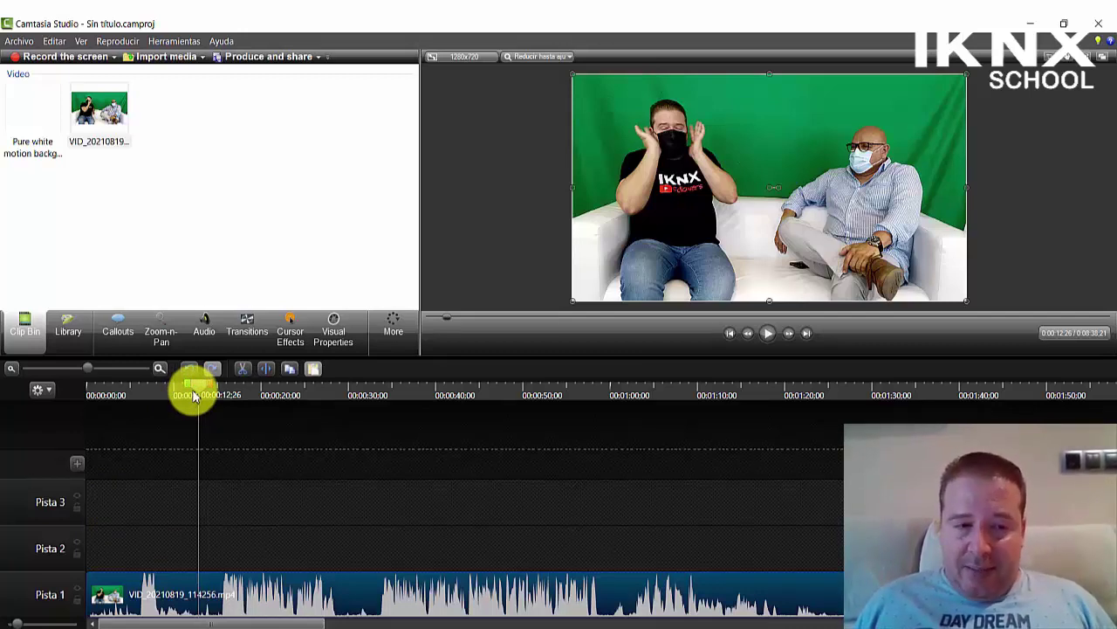
# - Lock Pista 1 to check whether its clip can be split at the playhead, and unlock the track again
pyautogui.click(78, 602)
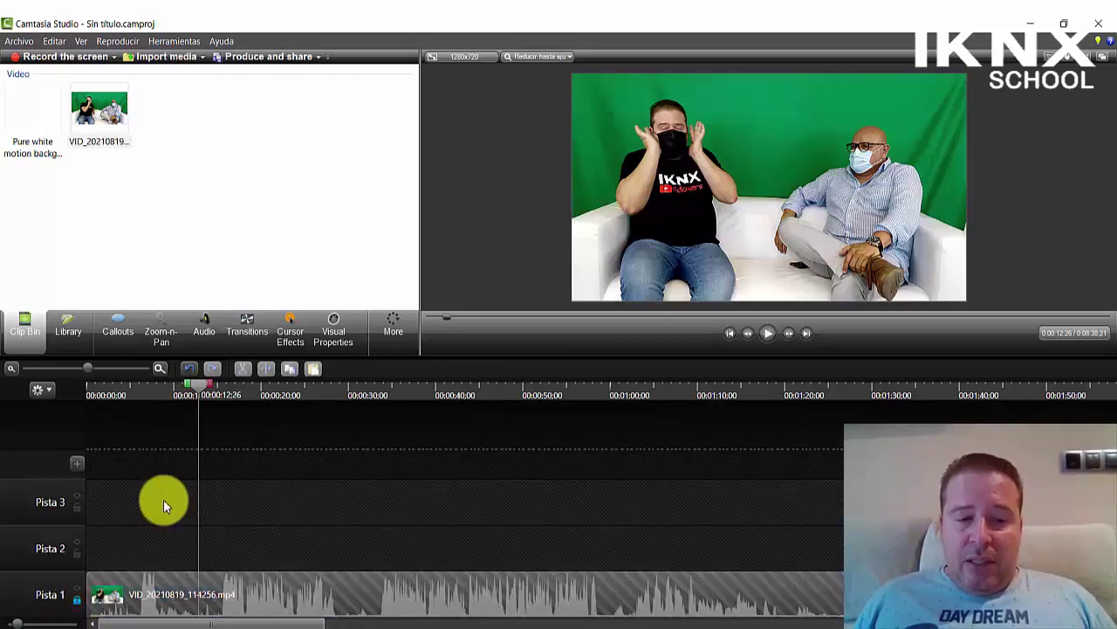
pyautogui.rightClick(198, 387)
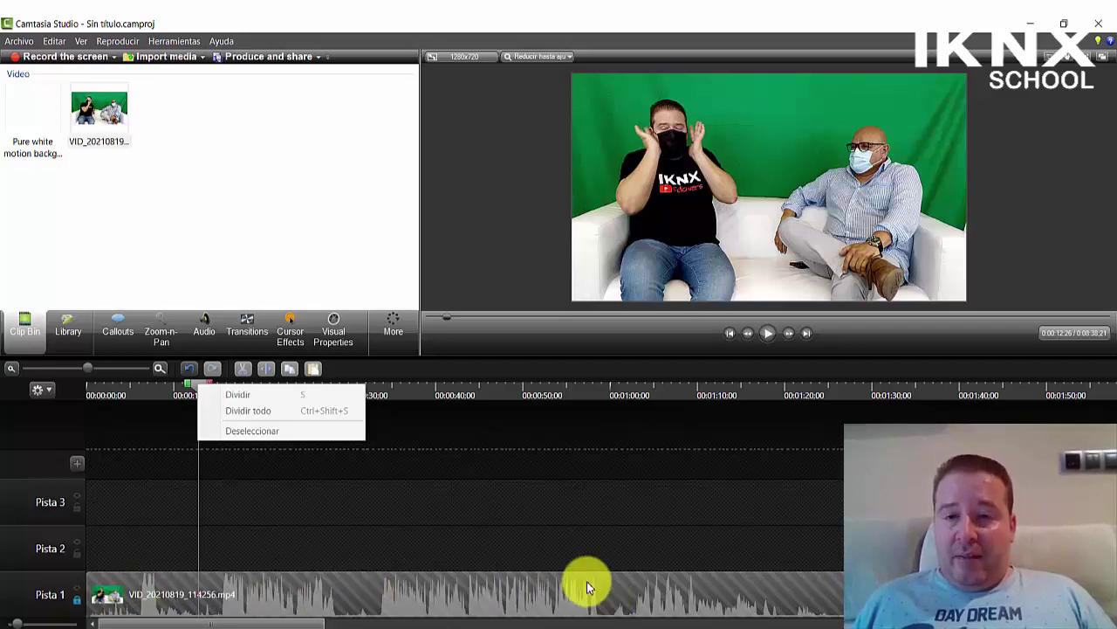
pyautogui.click(278, 546)
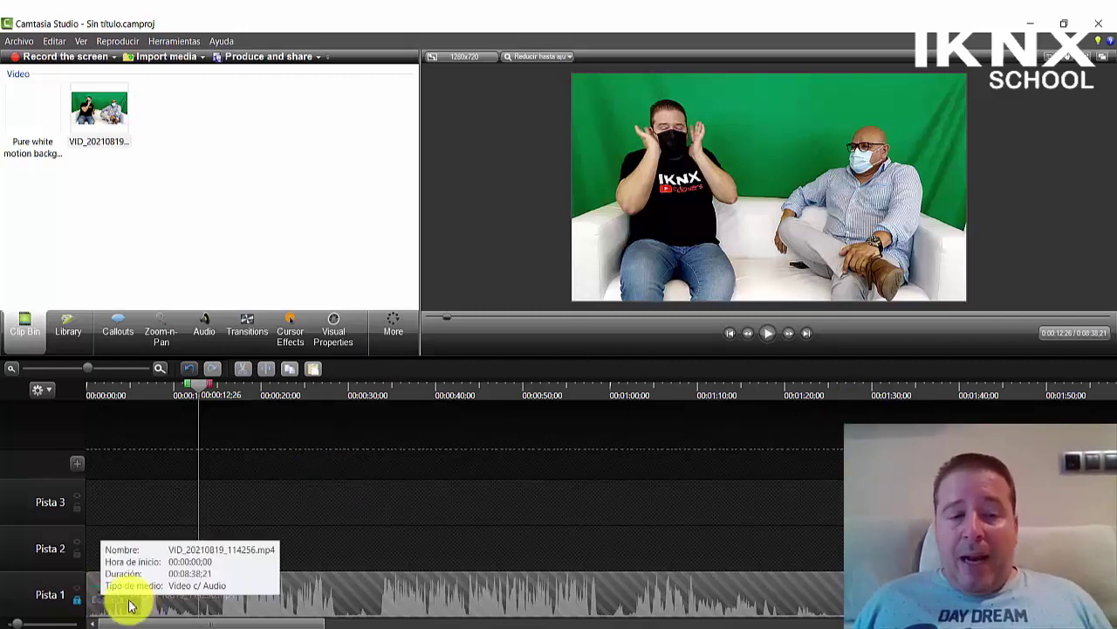
pyautogui.click(77, 604)
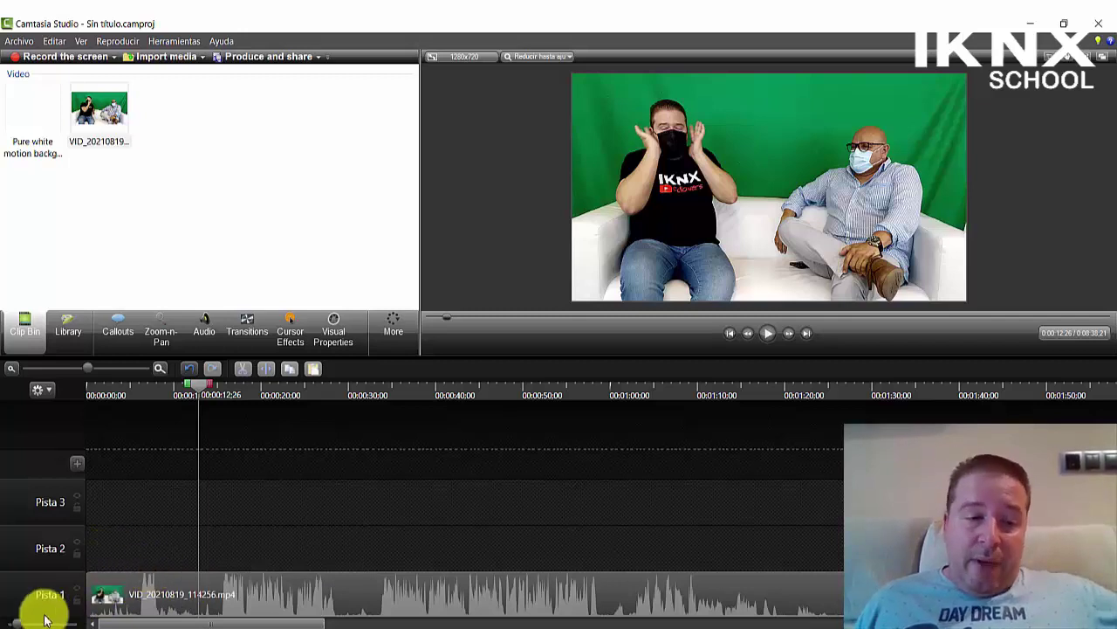
# - Increase the height of the timeline tracks so the audio waveform on Pista 1 is displayed much larger
pyautogui.moveTo(16, 621); pyautogui.dragTo(60, 624)
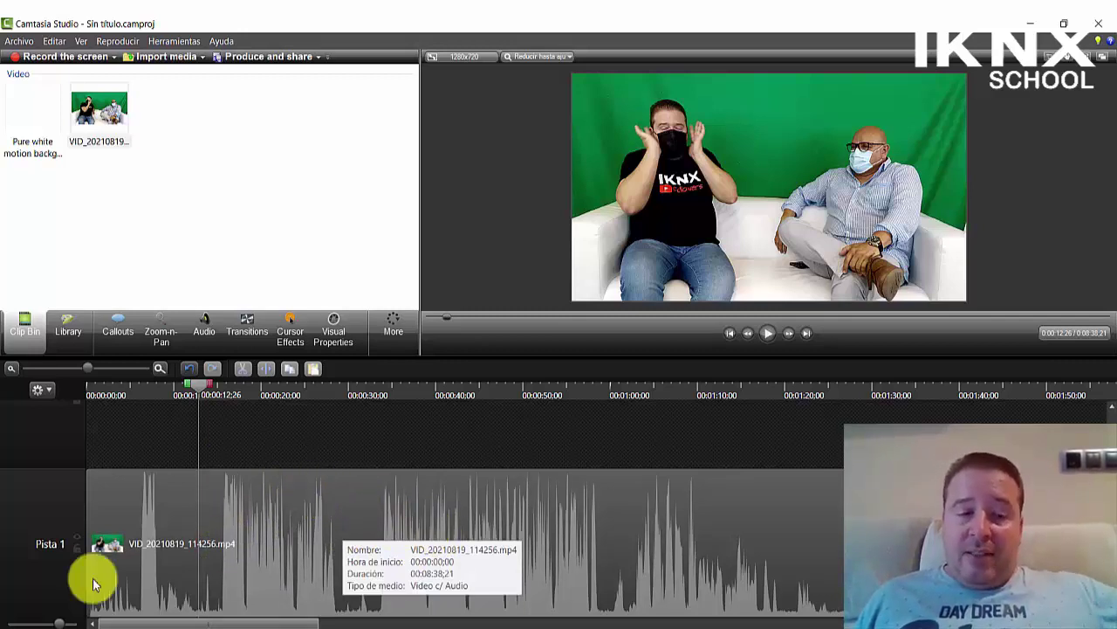
pyautogui.click(54, 622)
pyautogui.moveTo(53, 622)
pyautogui.mouseDown()
pyautogui.moveTo(36, 622)
pyautogui.moveTo(55, 620)
pyautogui.mouseUp()
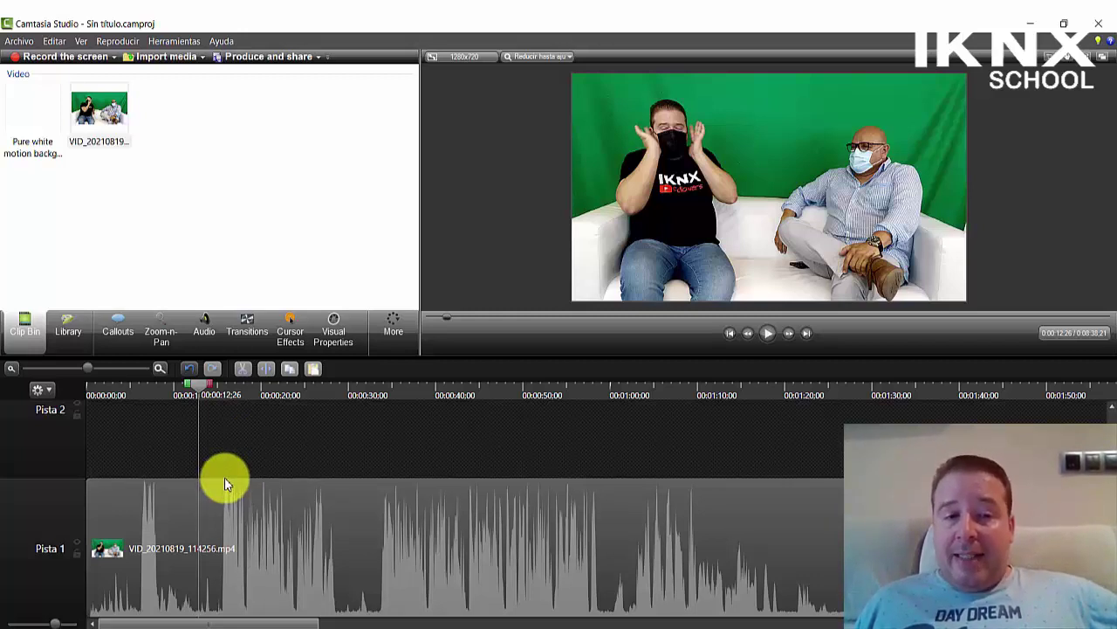
# - Zoom the timeline scale in to its maximum and move the playhead back to 0:00:12;10
pyautogui.moveTo(87, 368); pyautogui.dragTo(95, 370)
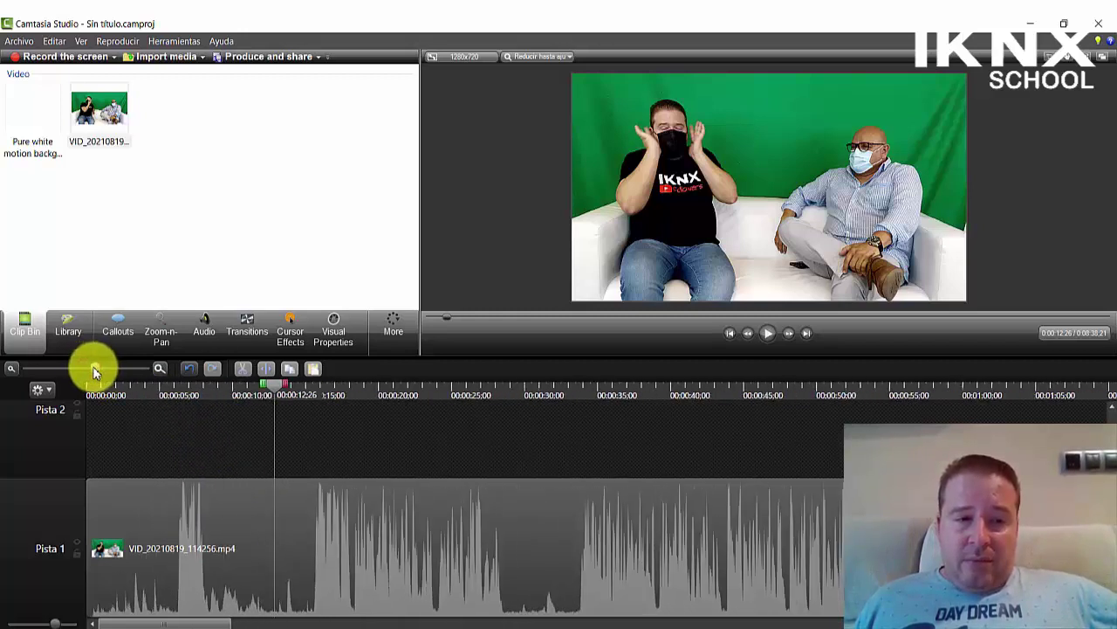
pyautogui.click(11, 369)
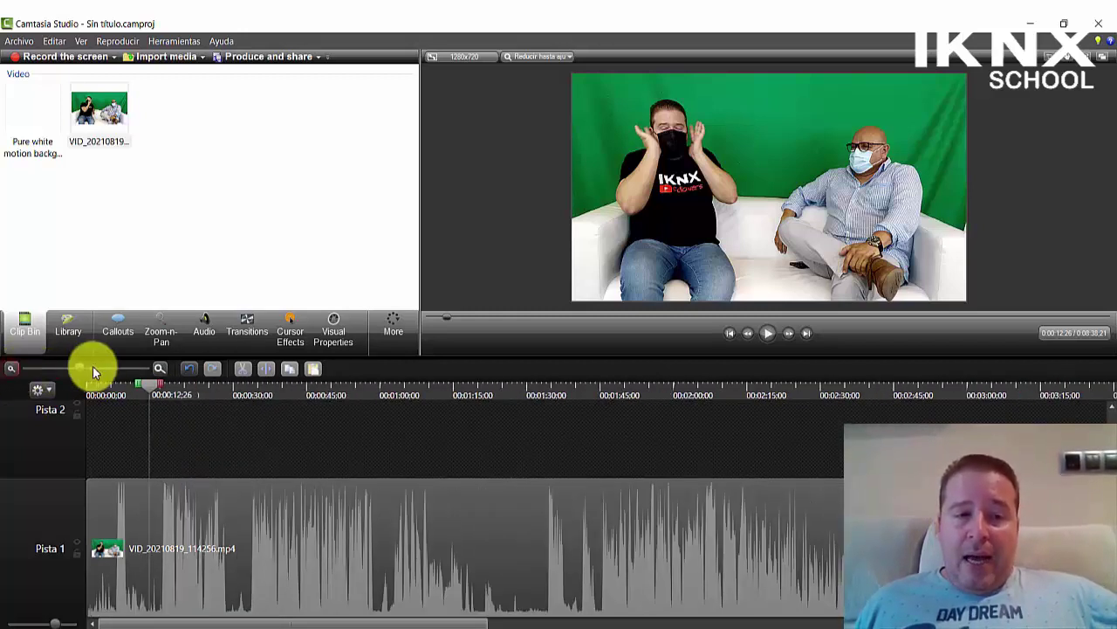
pyautogui.click(158, 370)
pyautogui.click(159, 371)
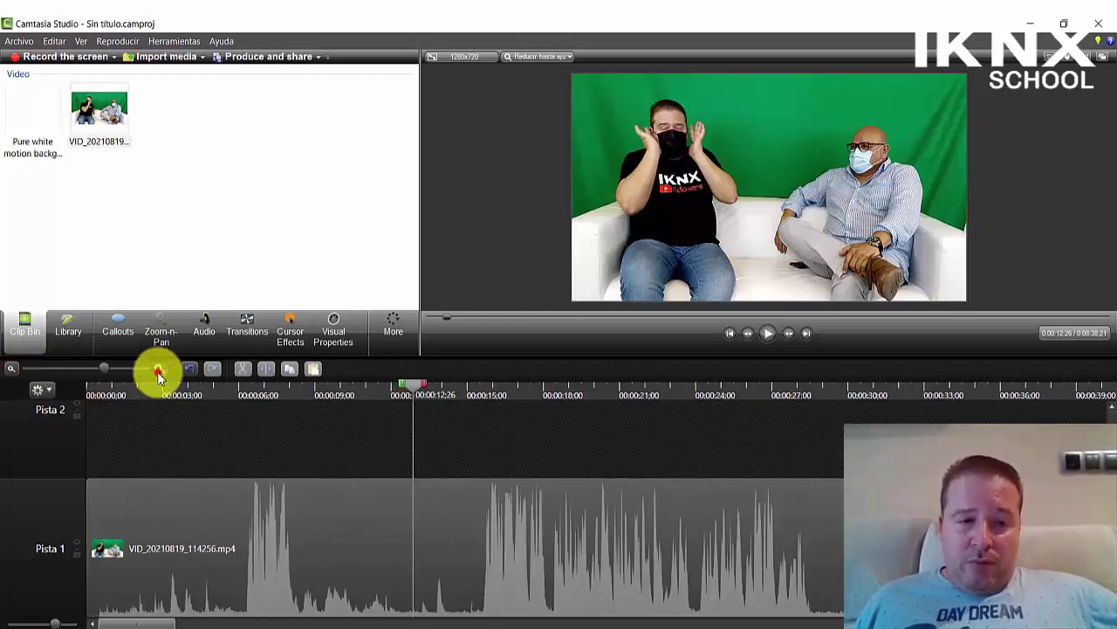
pyautogui.click(159, 371)
pyautogui.click(159, 371)
pyautogui.click(159, 371)
pyautogui.click(159, 371)
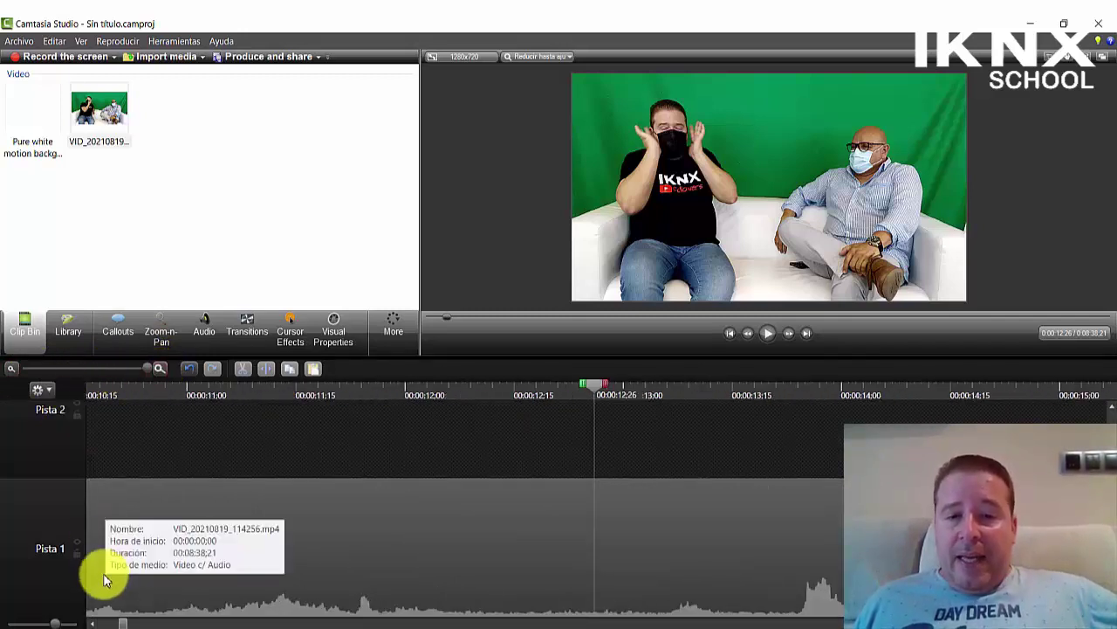
pyautogui.moveTo(592, 387); pyautogui.dragTo(479, 437)
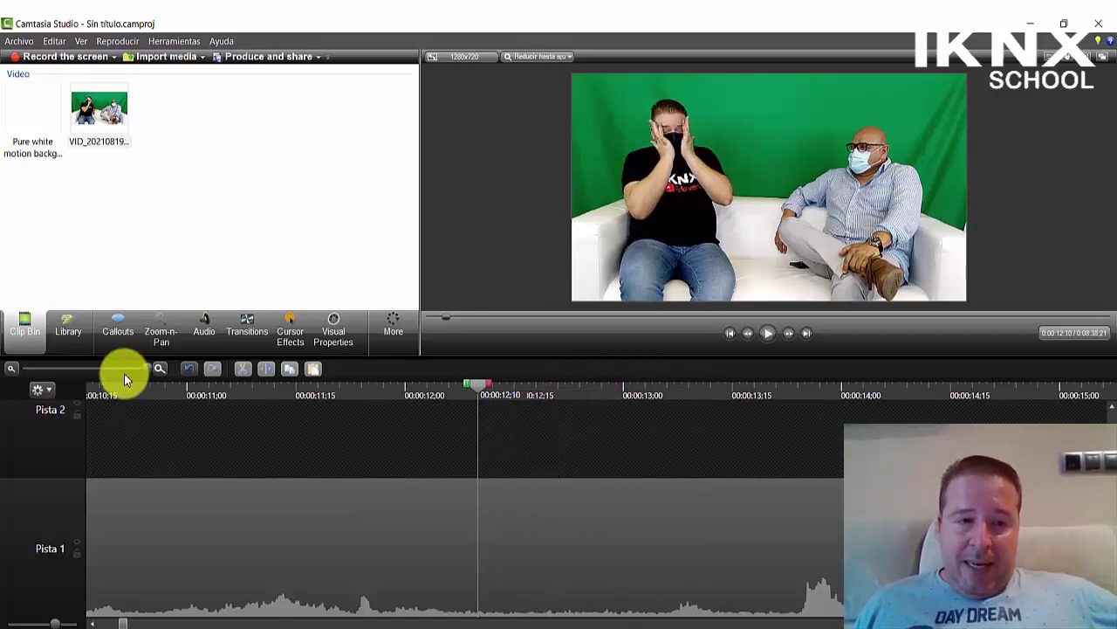
# - Zoom the timeline scale out until the whole Pista 1 clip fits, and reduce the track height so all three tracks show
pyautogui.moveTo(149, 370); pyautogui.dragTo(48, 374)
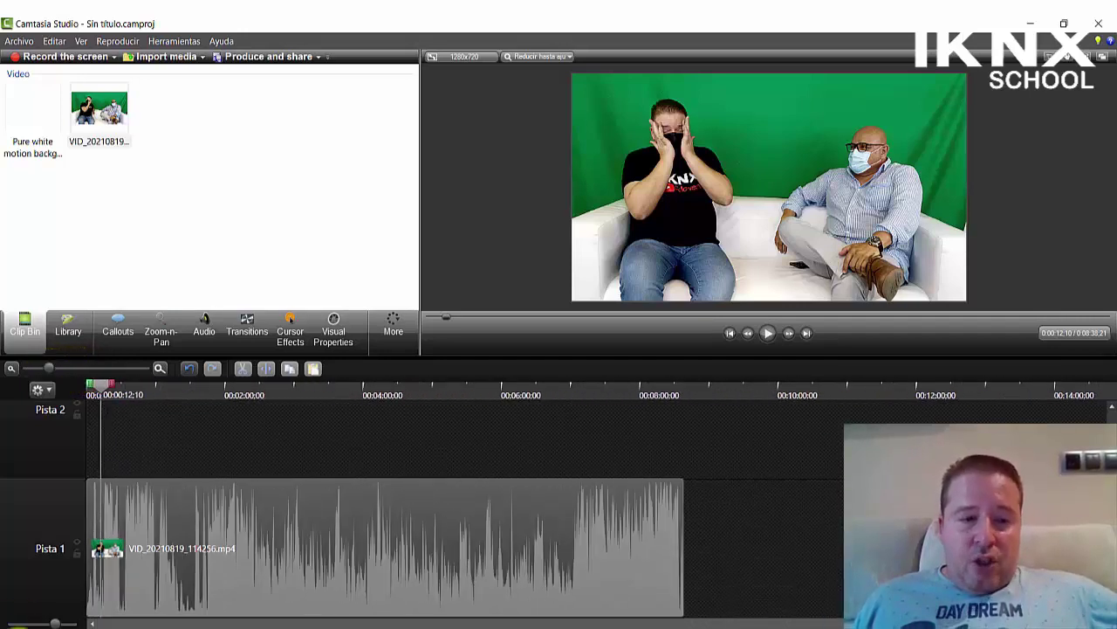
pyautogui.click(31, 622)
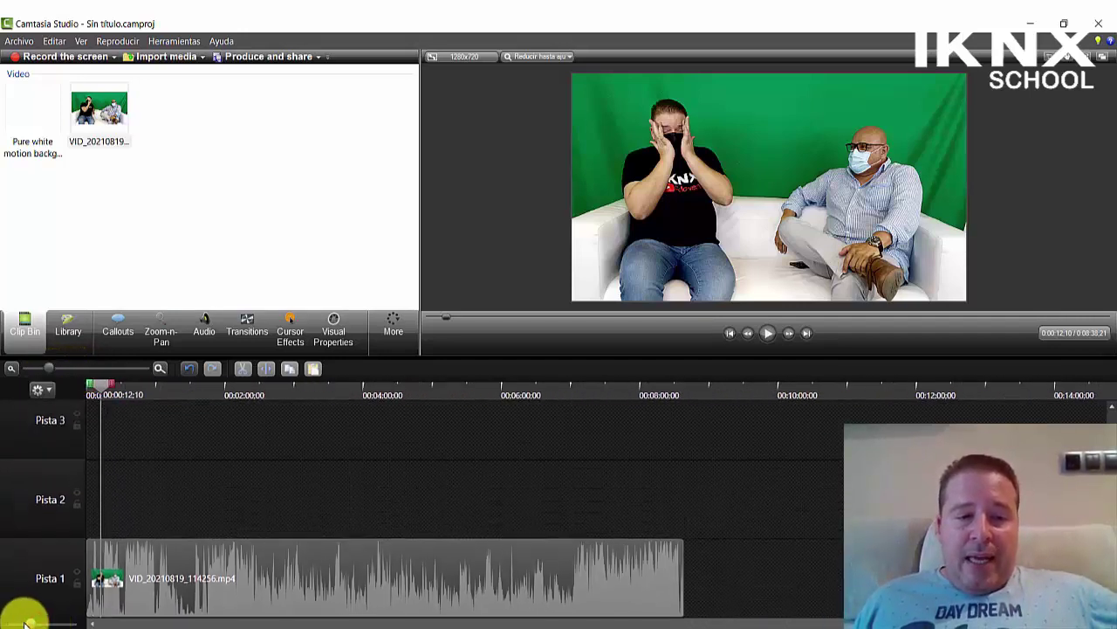
pyautogui.click(13, 623)
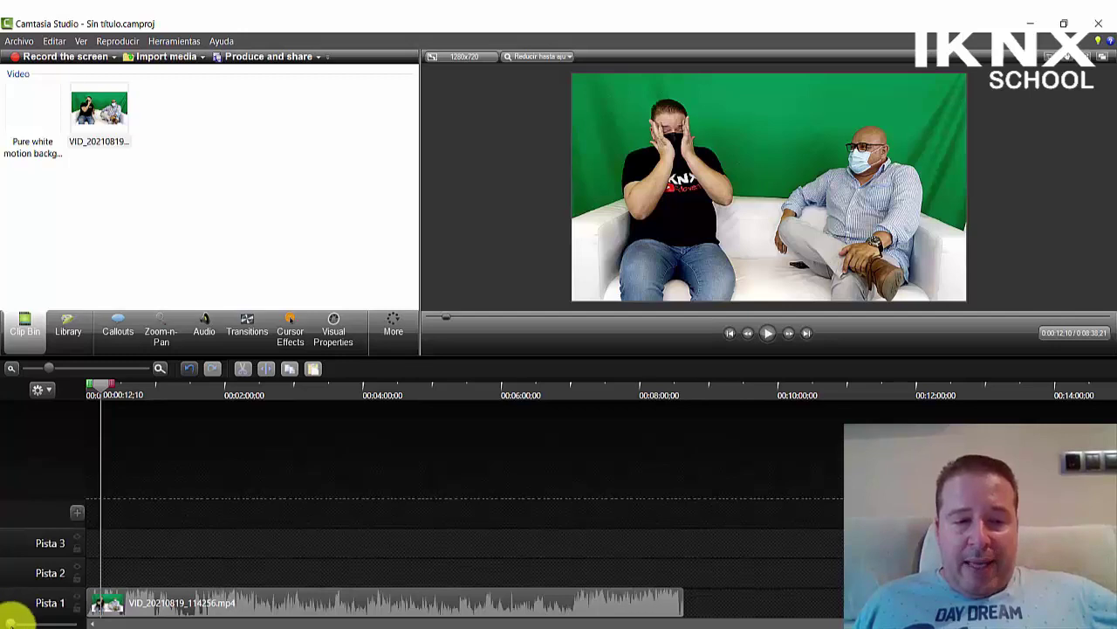
pyautogui.click(10, 622)
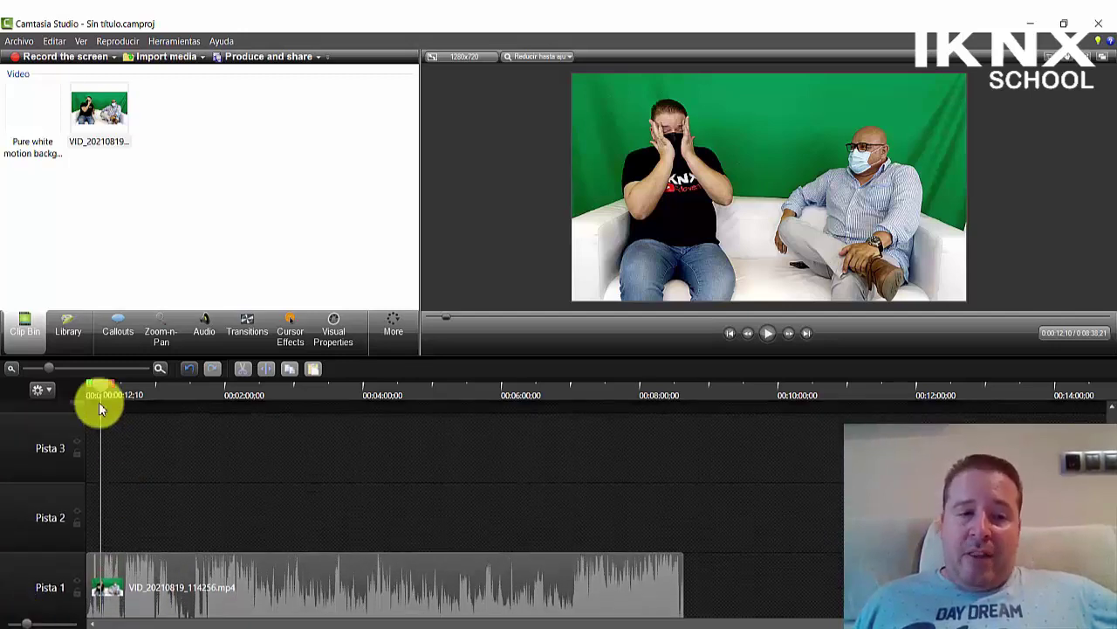
# - Split the Pista 1 clip at 0:01:29;02 and again at 0:02:11;29
pyautogui.moveTo(101, 392); pyautogui.dragTo(172, 428)
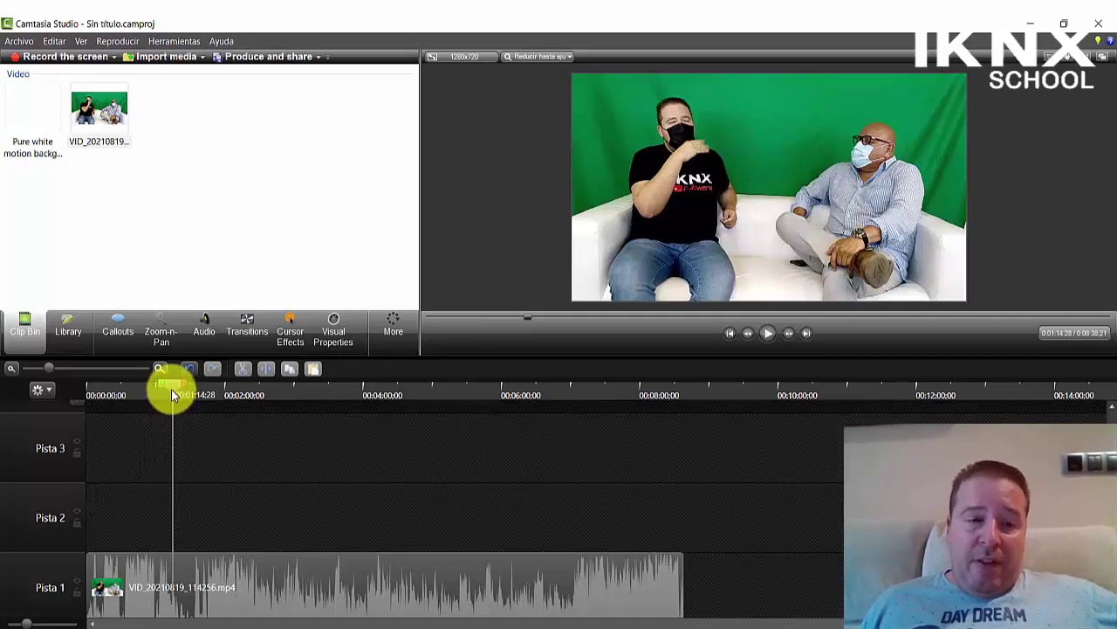
pyautogui.moveTo(171, 388); pyautogui.dragTo(188, 389)
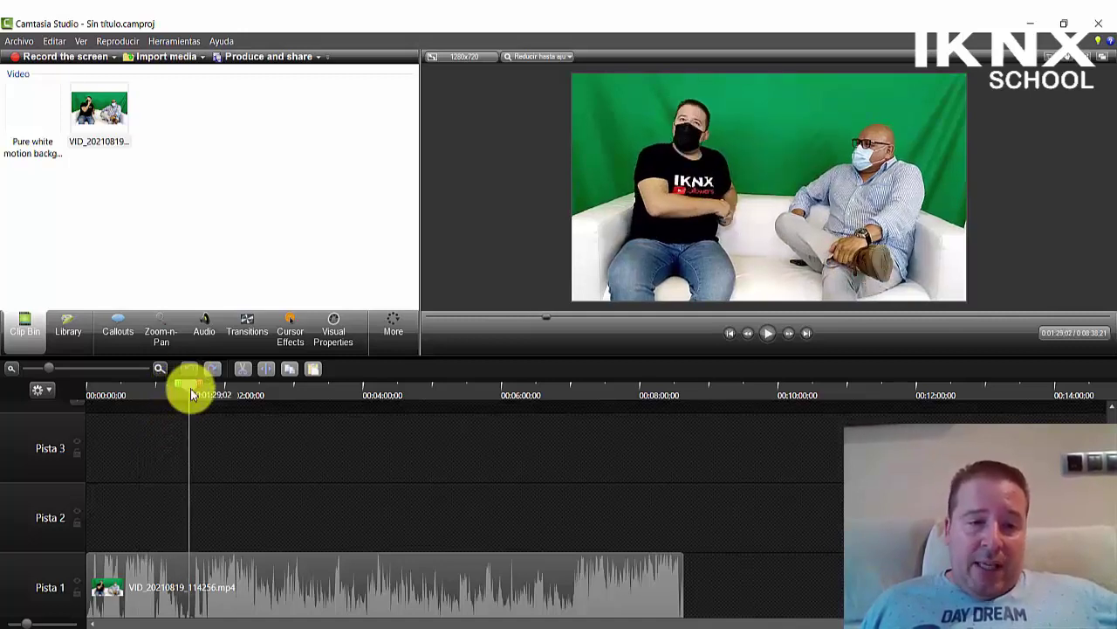
pyautogui.rightClick(190, 387)
pyautogui.click(204, 410)
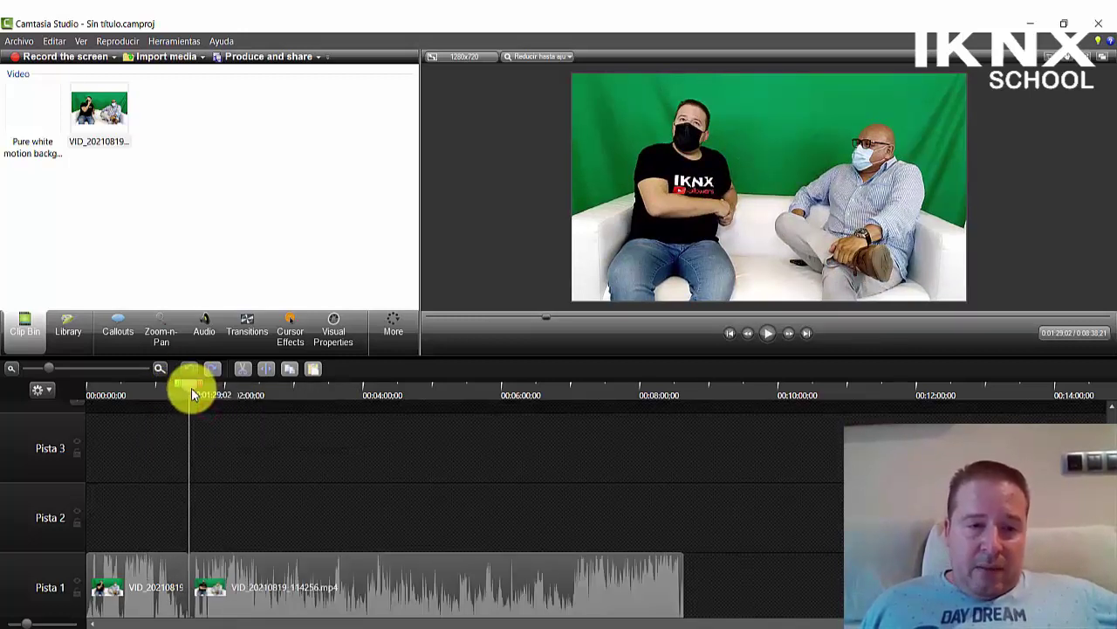
pyautogui.moveTo(191, 384); pyautogui.dragTo(245, 384)
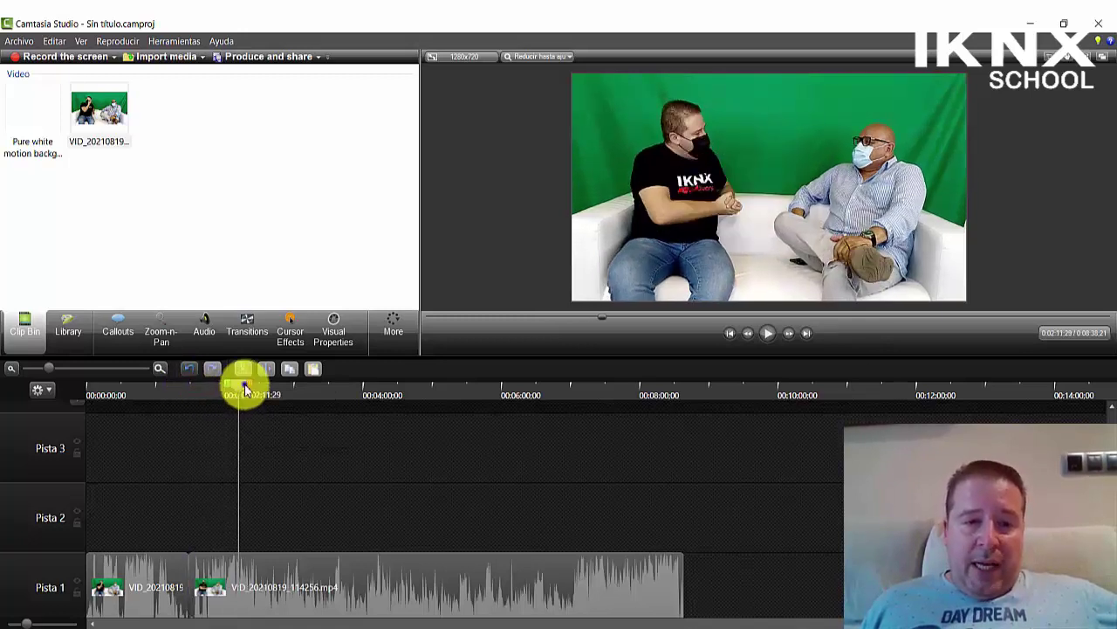
pyautogui.rightClick(244, 384)
pyautogui.click(294, 412)
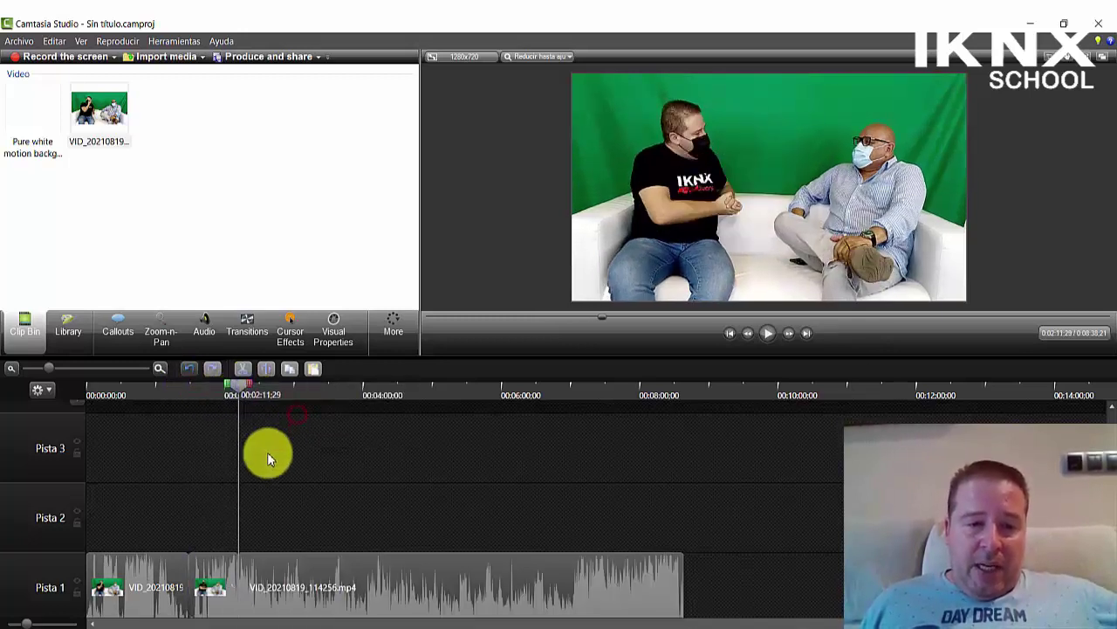
# - Try a clip speed of 245% on the middle segment of Pista 1, and cancel without applying it
pyautogui.click(220, 583)
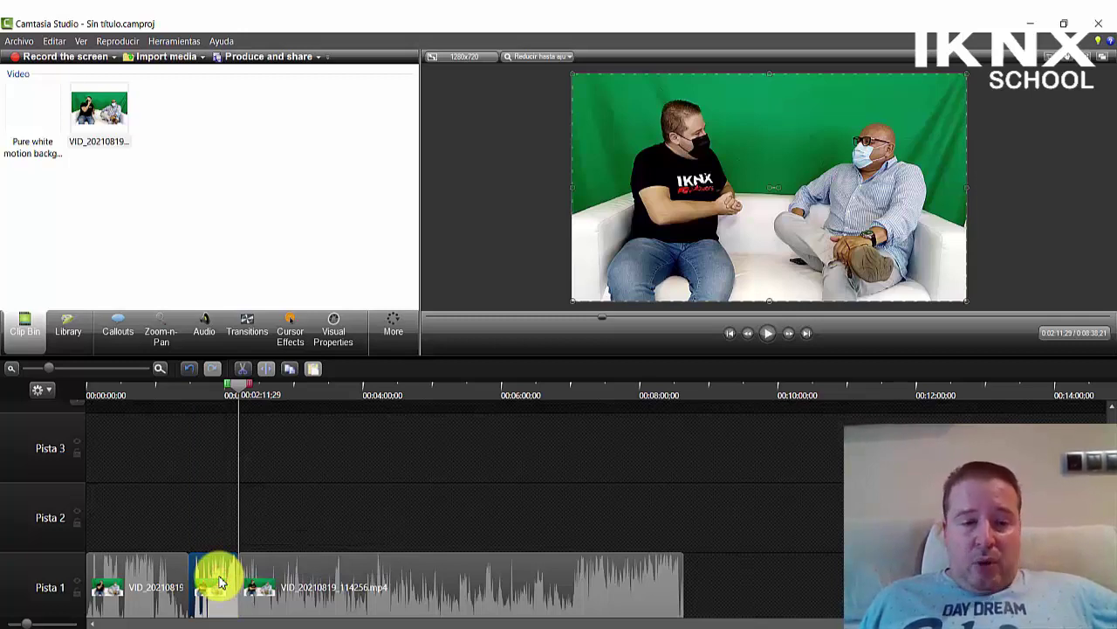
pyautogui.rightClick(210, 559)
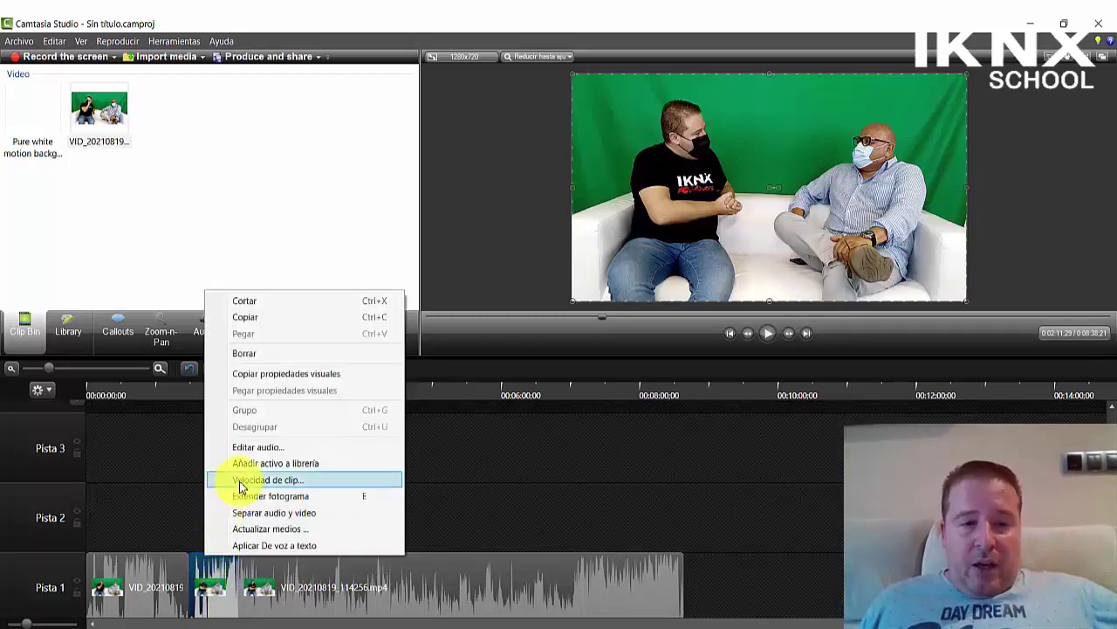
pyautogui.click(250, 480)
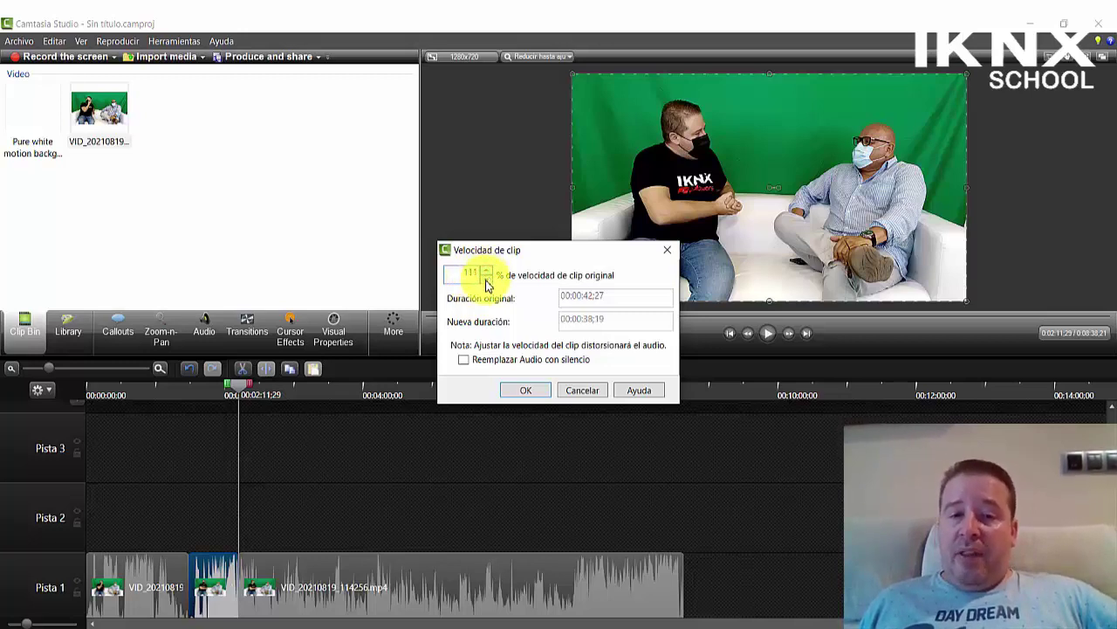
pyautogui.click(487, 279)
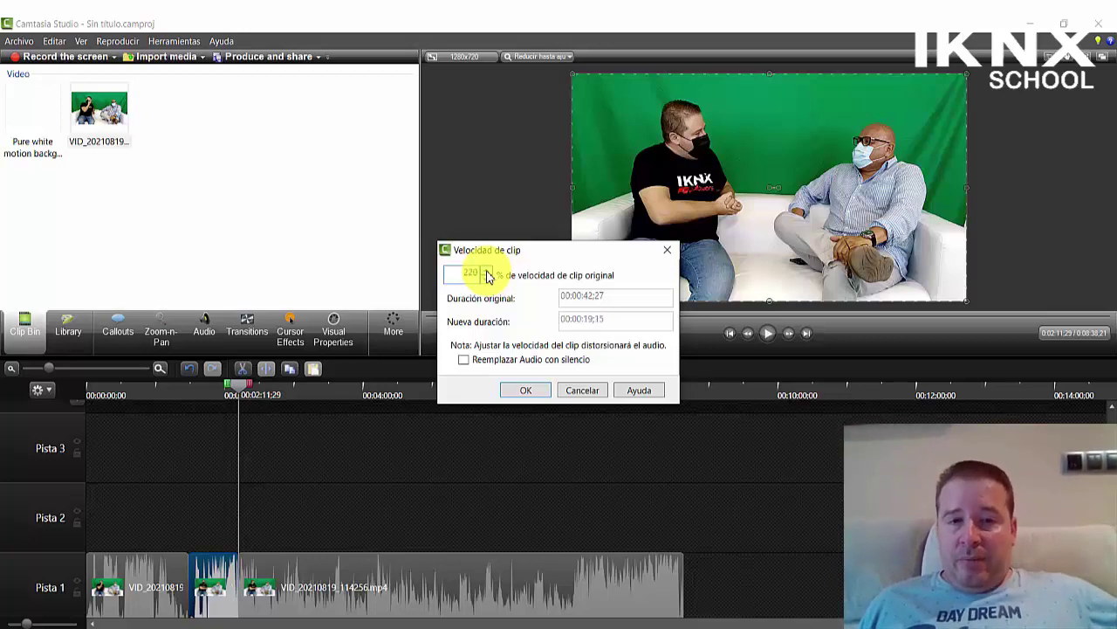
pyautogui.click(487, 271)
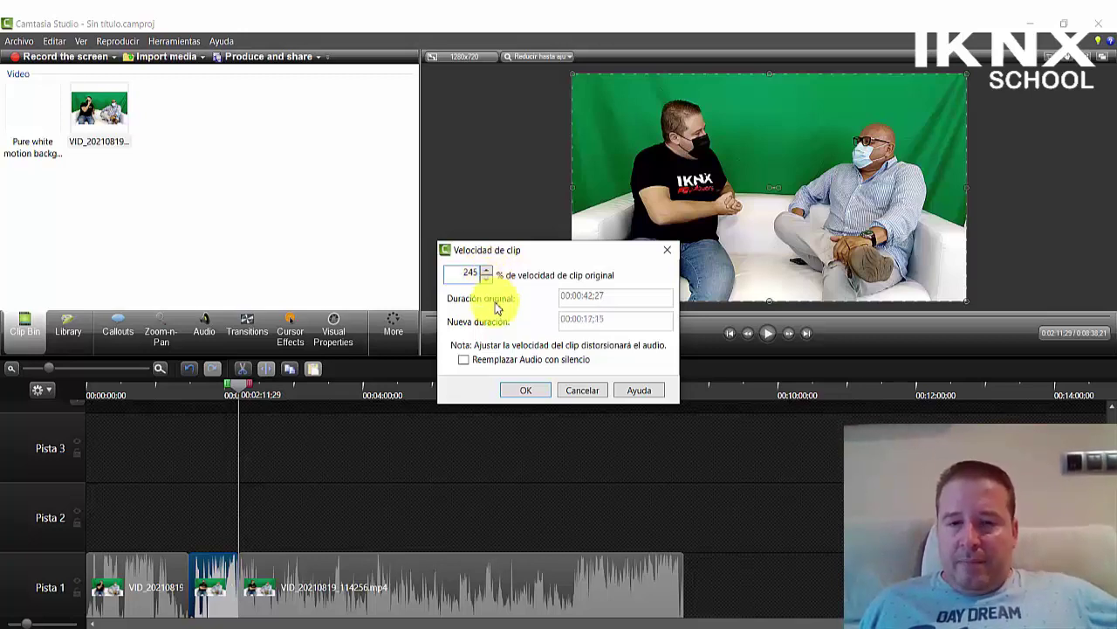
pyautogui.click(572, 395)
pyautogui.click(601, 487)
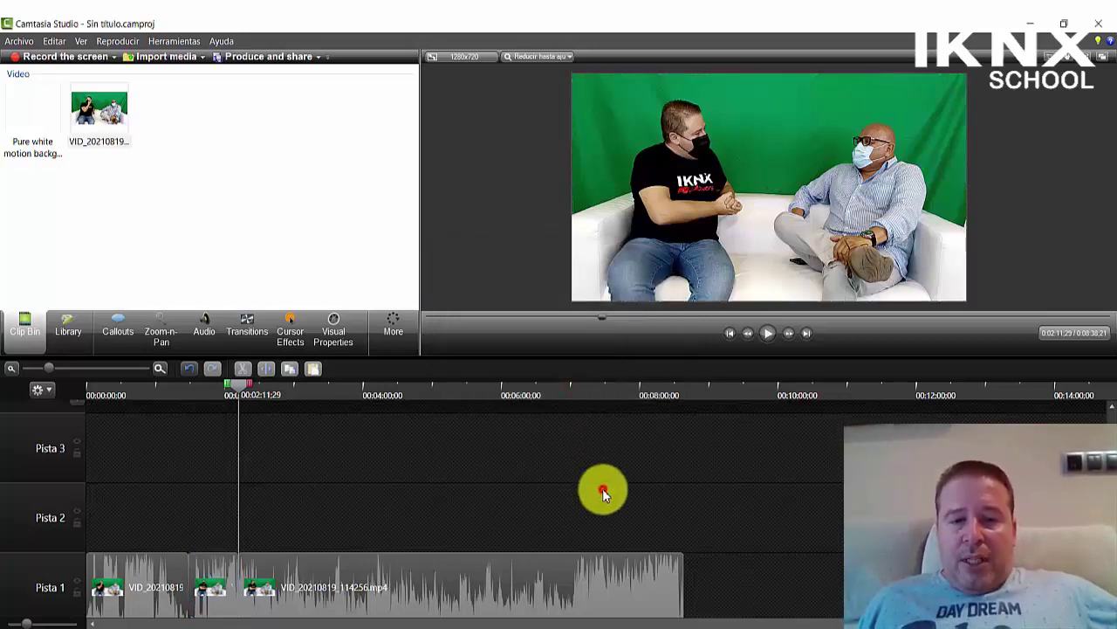
# - Delete all segments of the interview clip from Pista 1
pyautogui.click(447, 586)
pyautogui.keyDown('shift'); pyautogui.click(133, 571); pyautogui.keyUp('shift')
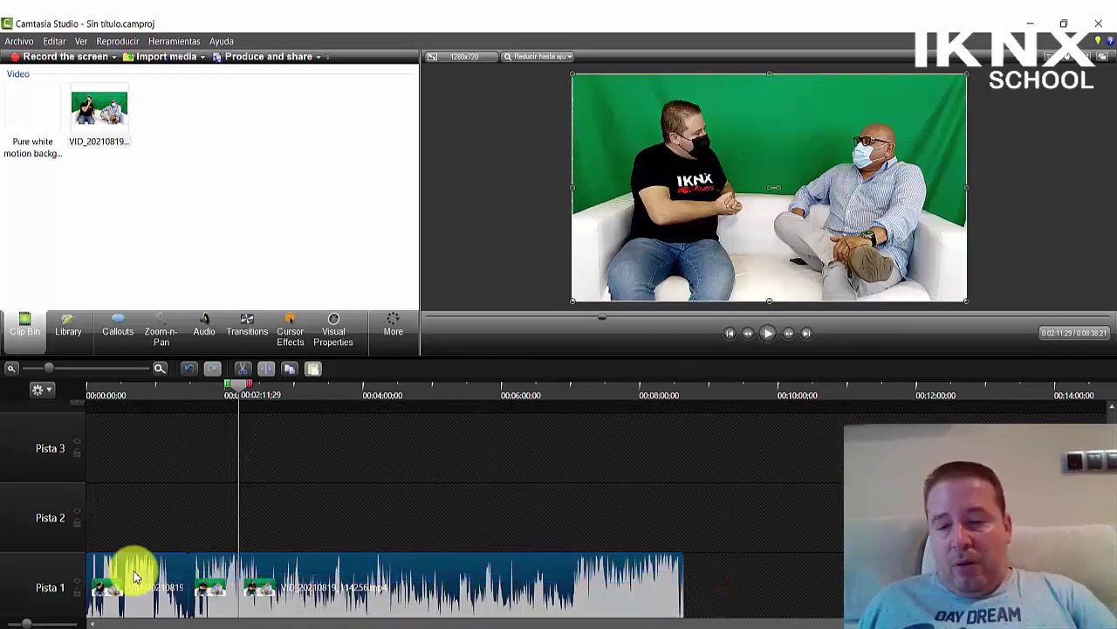
pyautogui.press('Delete')
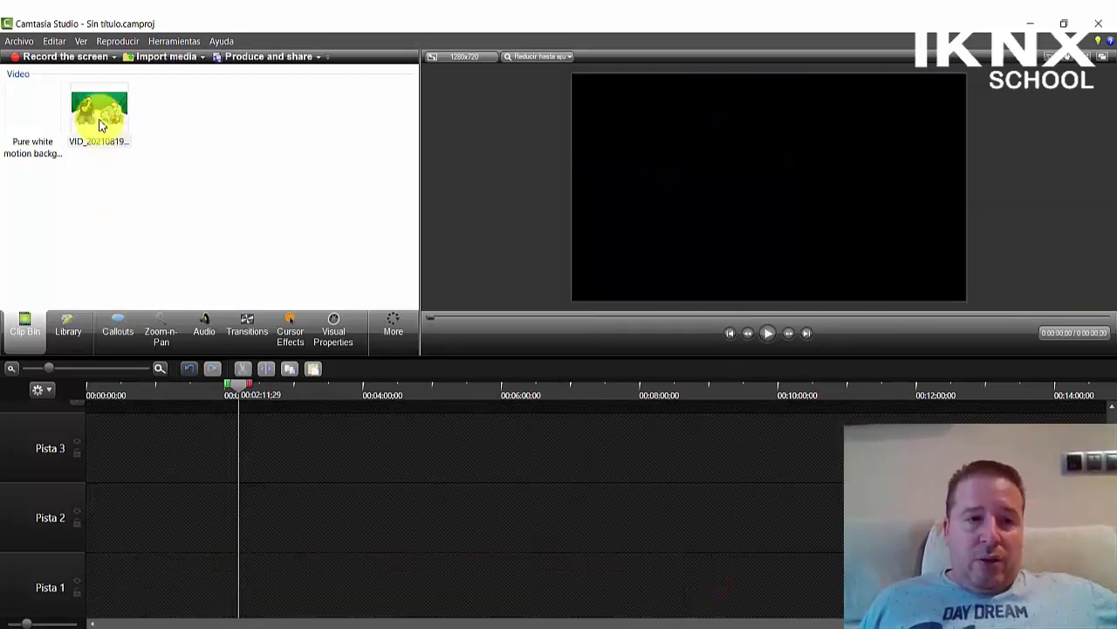
# - Place VID_20210819_114256.mp4 on the timeline again as an unsplit clip and move it to the start of Pista 2
pyautogui.moveTo(100, 107); pyautogui.dragTo(106, 582)
pyautogui.moveTo(373, 580); pyautogui.dragTo(349, 579)
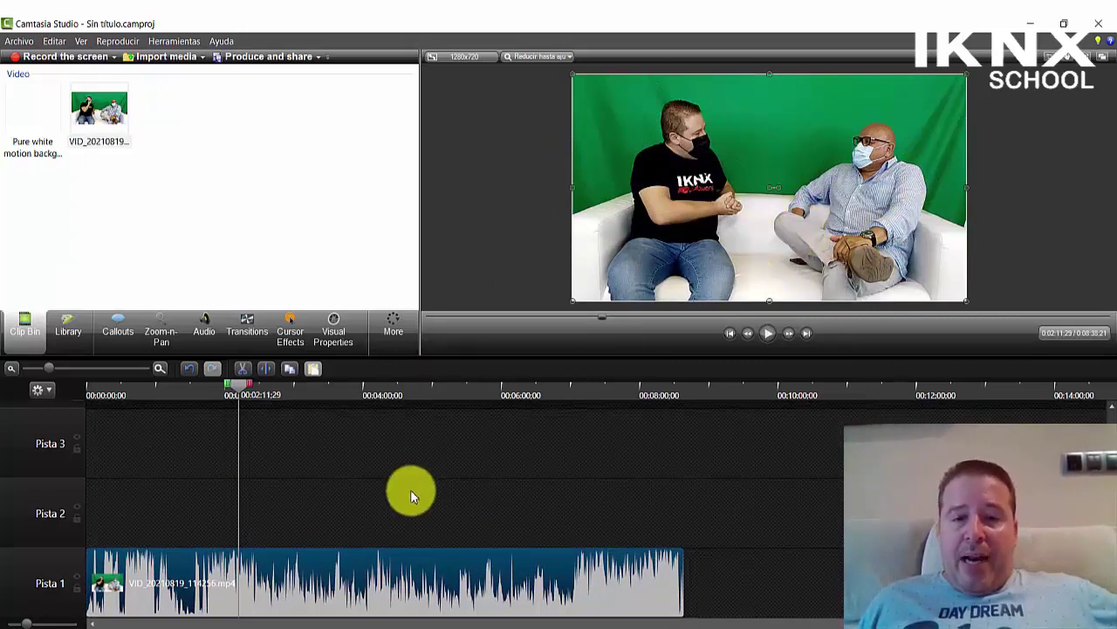
pyautogui.click(267, 601)
pyautogui.moveTo(267, 601); pyautogui.dragTo(259, 532)
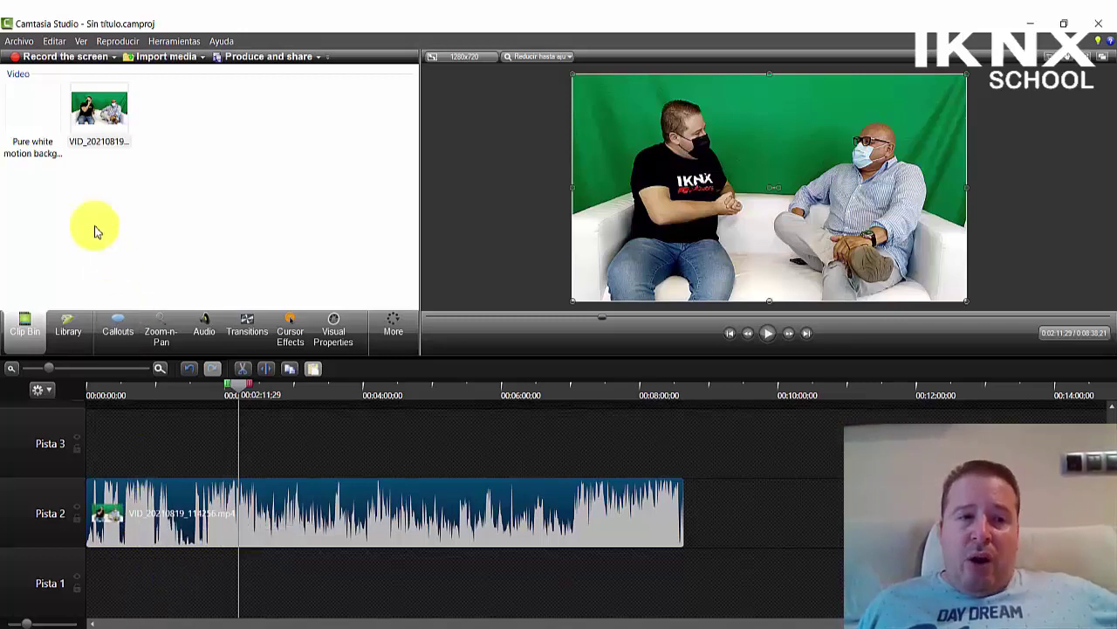
# - Place the Pure white motion background clip on Pista 1 beyond the end of the interview clip and preview it briefly
pyautogui.moveTo(29, 120); pyautogui.dragTo(738, 582)
pyautogui.moveTo(717, 382); pyautogui.dragTo(717, 386)
pyautogui.click(769, 337)
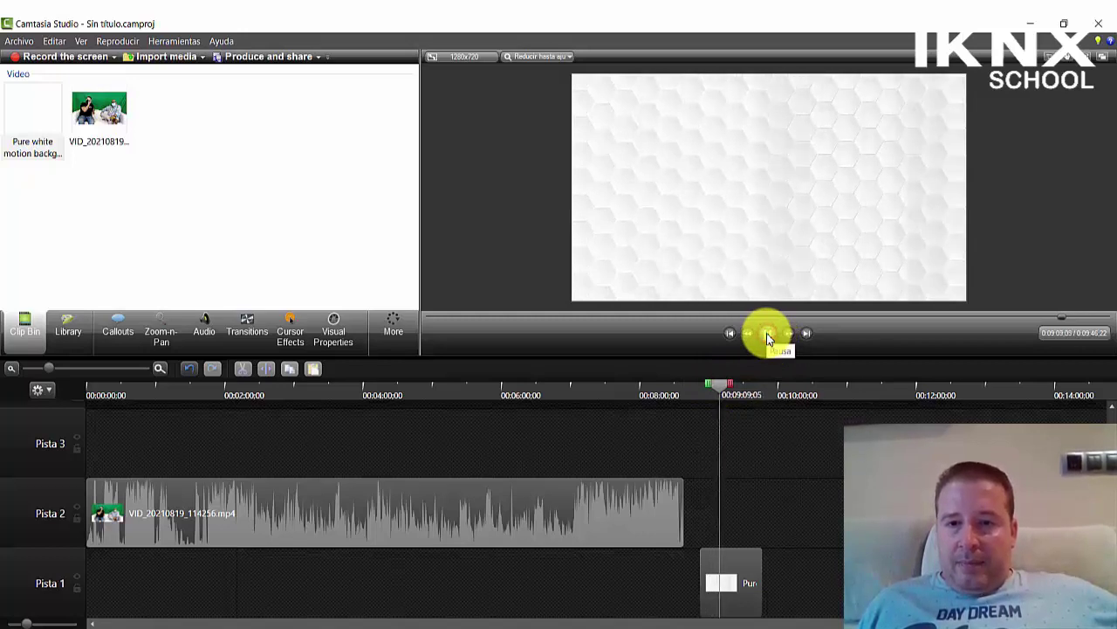
pyautogui.click(767, 333)
# - Move the white background clip to the start of Pista 1 and set the playhead at 0:00:21;21
pyautogui.moveTo(733, 587); pyautogui.dragTo(65, 546)
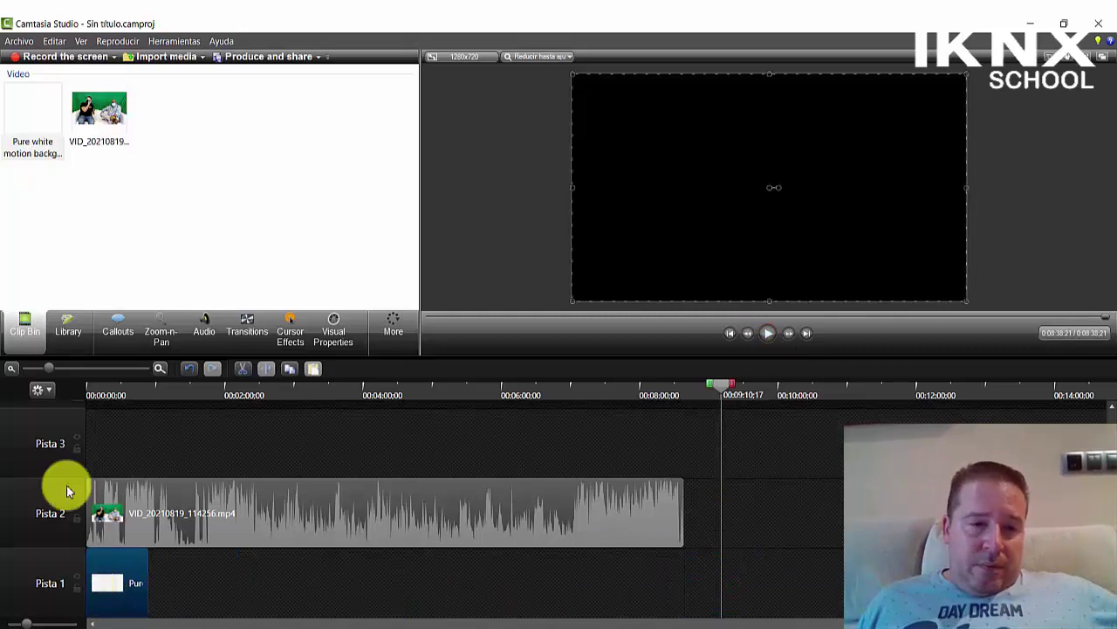
pyautogui.click(111, 387)
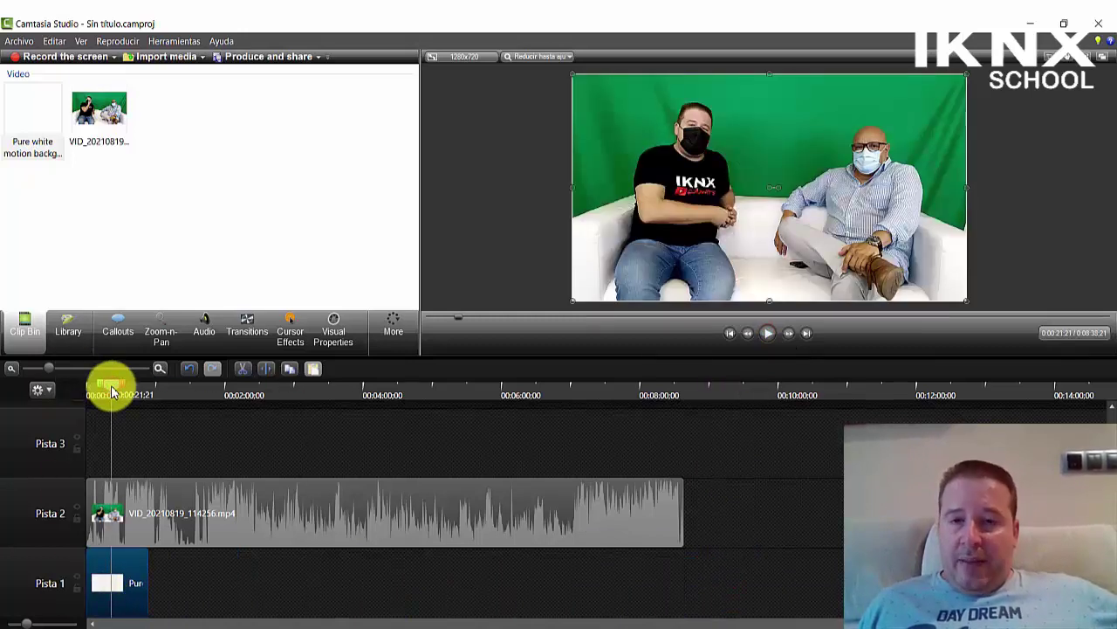
# - Enable the Eliminar color visual effect on the interview clip on Pista 2
pyautogui.click(166, 500)
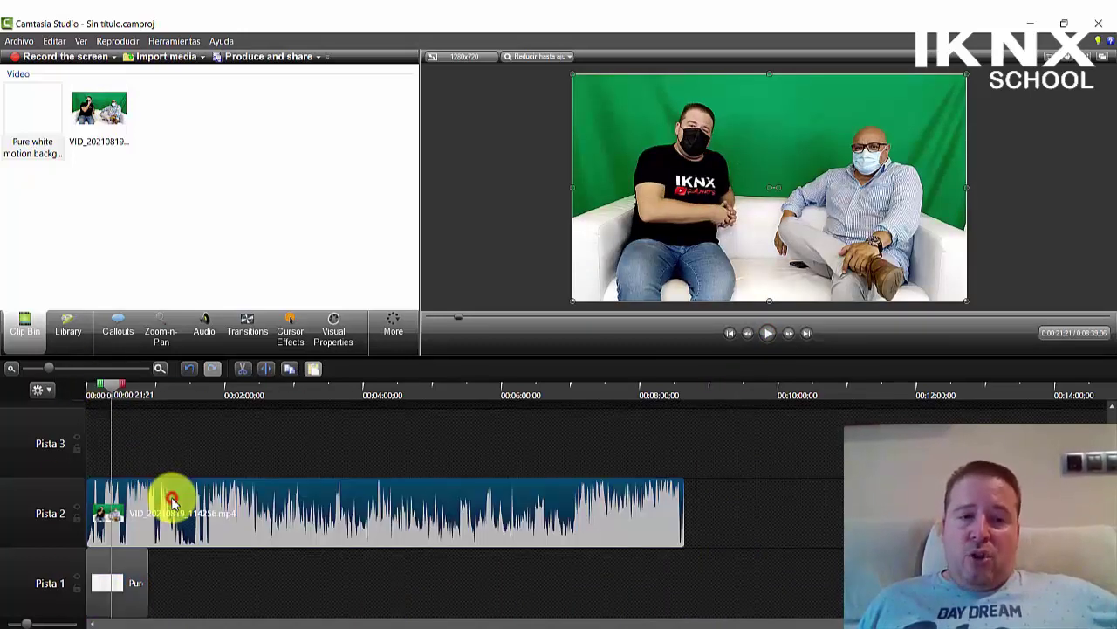
pyautogui.click(333, 331)
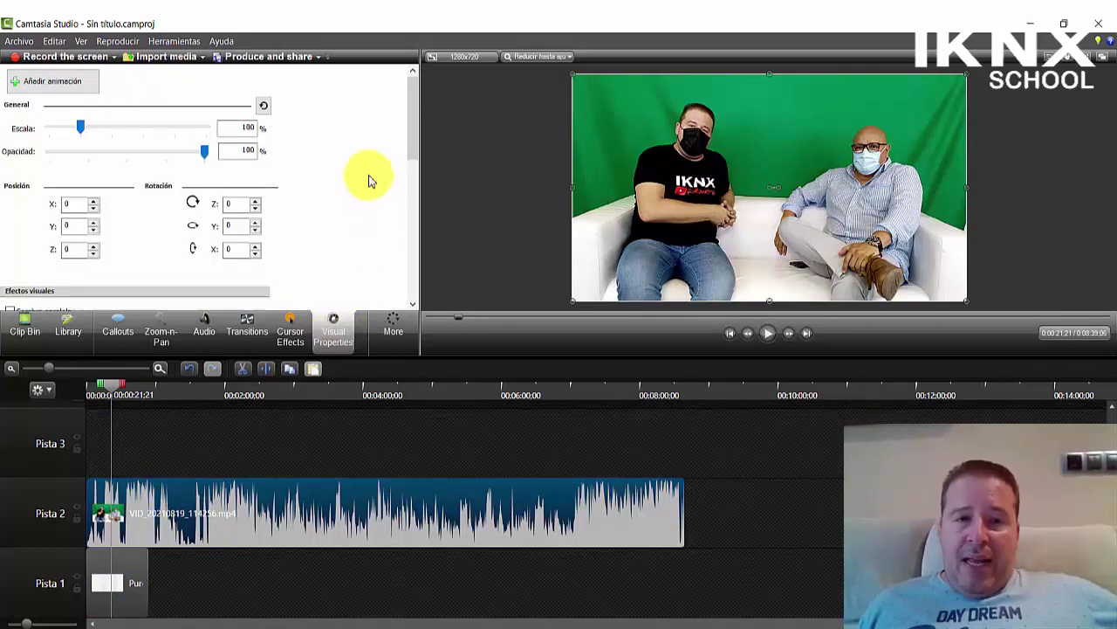
pyautogui.scroll(-5, 368, 177)
pyautogui.scroll(-1, 368, 177)
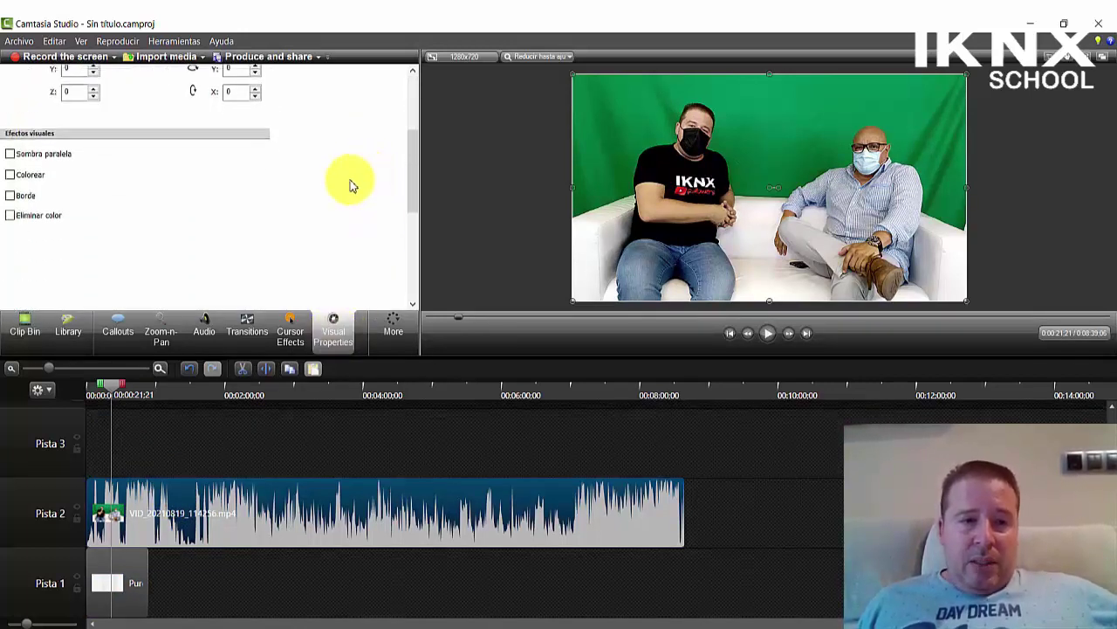
pyautogui.click(10, 215)
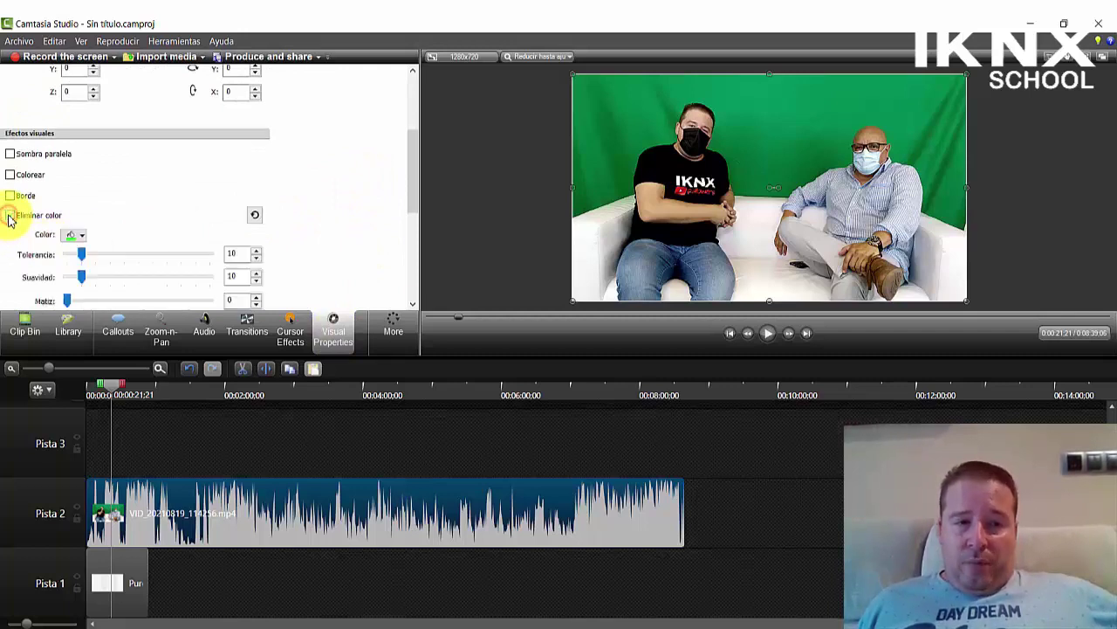
pyautogui.scroll(-1, 160, 214)
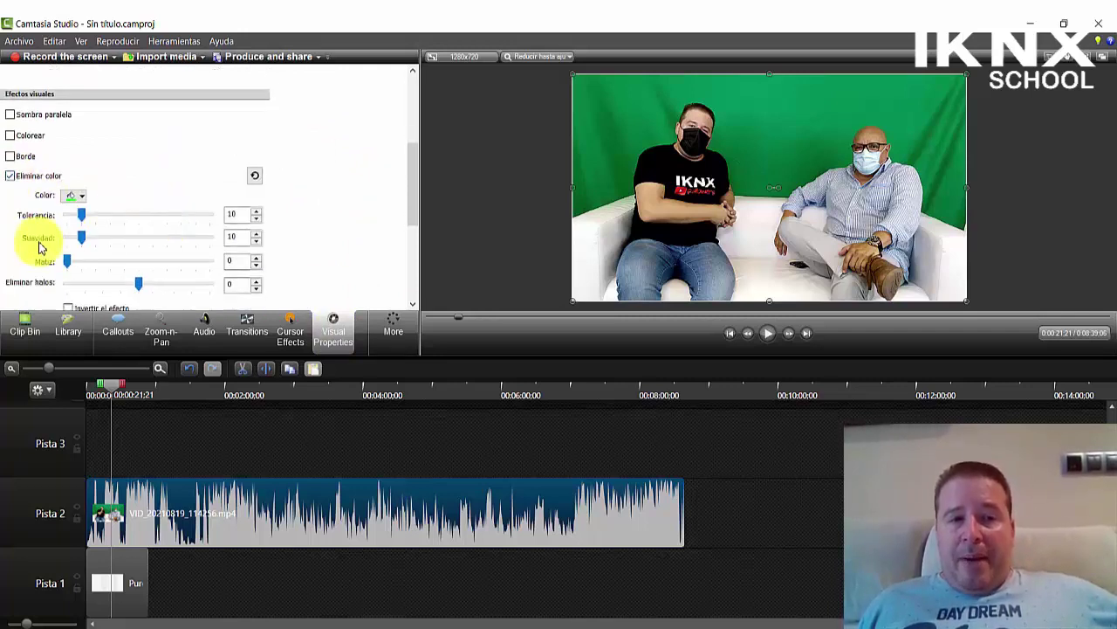
# - Sample the green backdrop between the two people in the preview as the color to remove
pyautogui.click(80, 197)
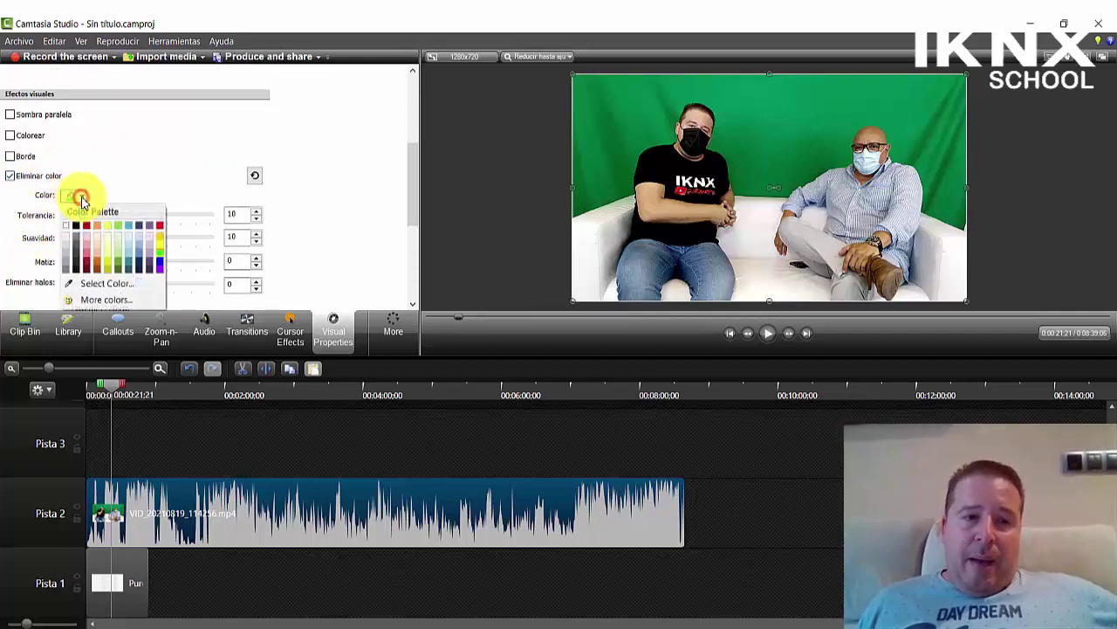
pyautogui.click(102, 285)
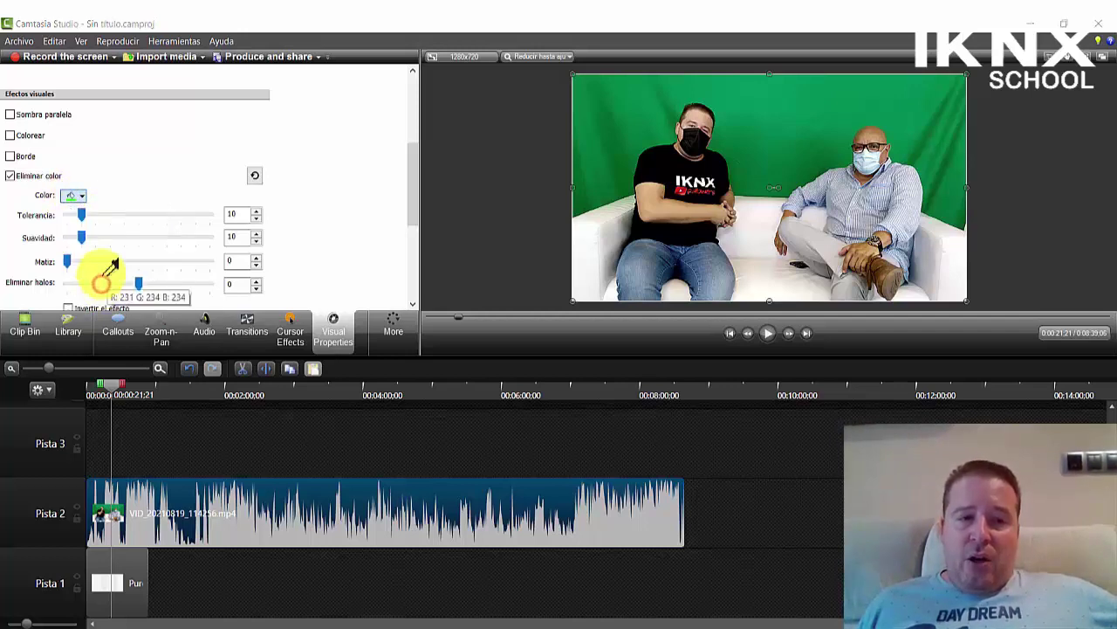
pyautogui.click(775, 136)
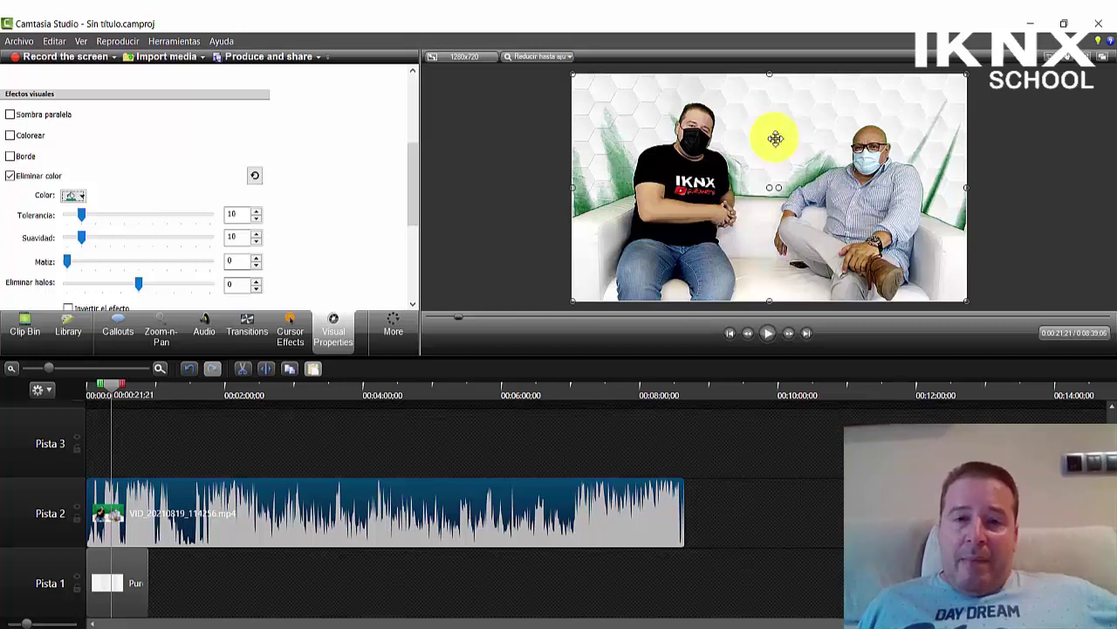
# - Refine the color removal with Tolerancia 21, Suavidad 18 and Matiz 16
pyautogui.moveTo(83, 215); pyautogui.dragTo(96, 219)
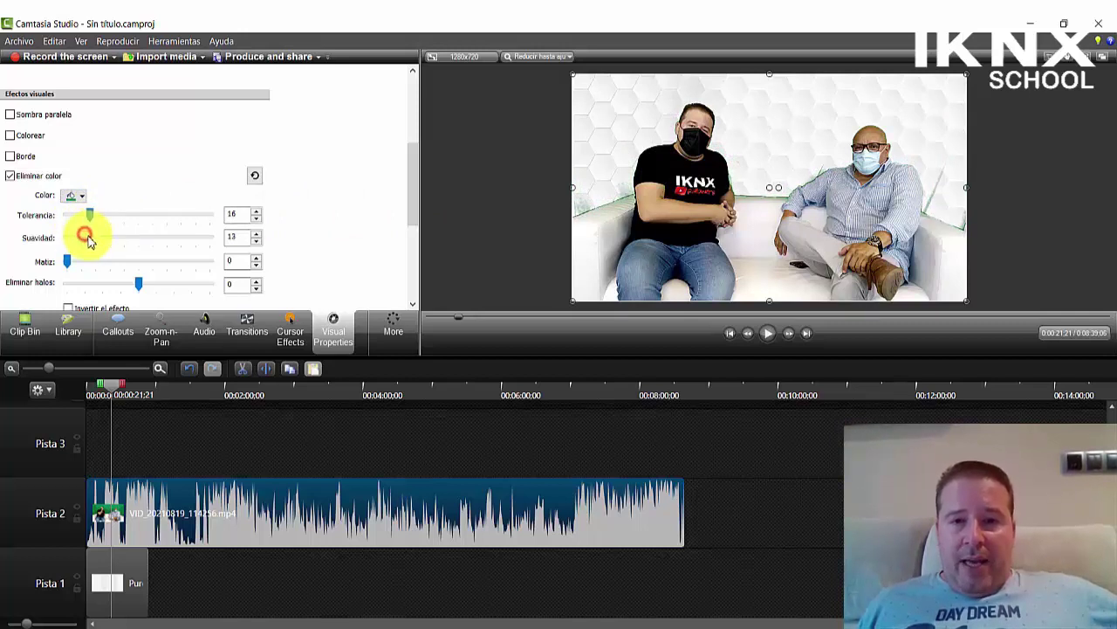
pyautogui.moveTo(96, 243); pyautogui.dragTo(98, 242)
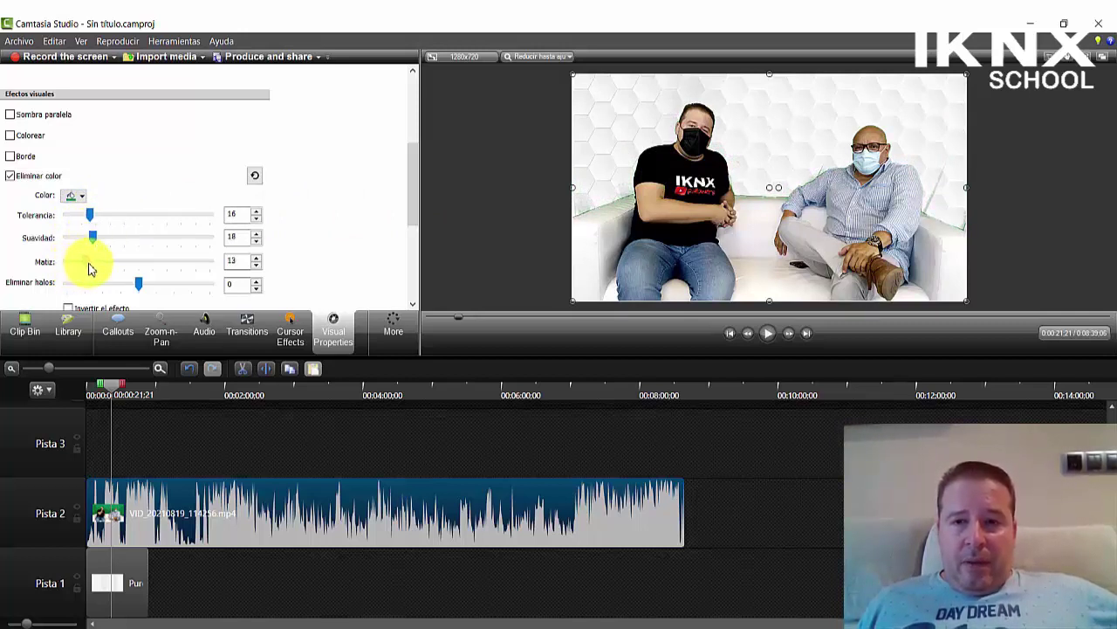
pyautogui.moveTo(92, 220); pyautogui.dragTo(99, 218)
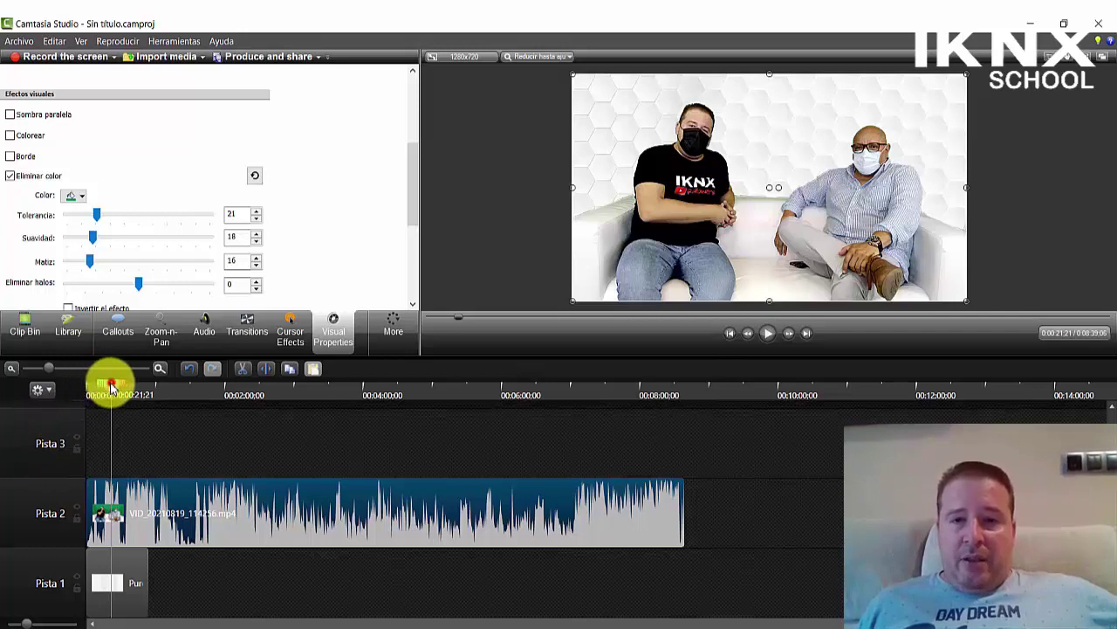
# - Play the keyed video from the beginning, and check the frame at 0:00:54;03 where the background clip ends
pyautogui.moveTo(111, 387); pyautogui.dragTo(66, 381)
pyautogui.click(774, 335)
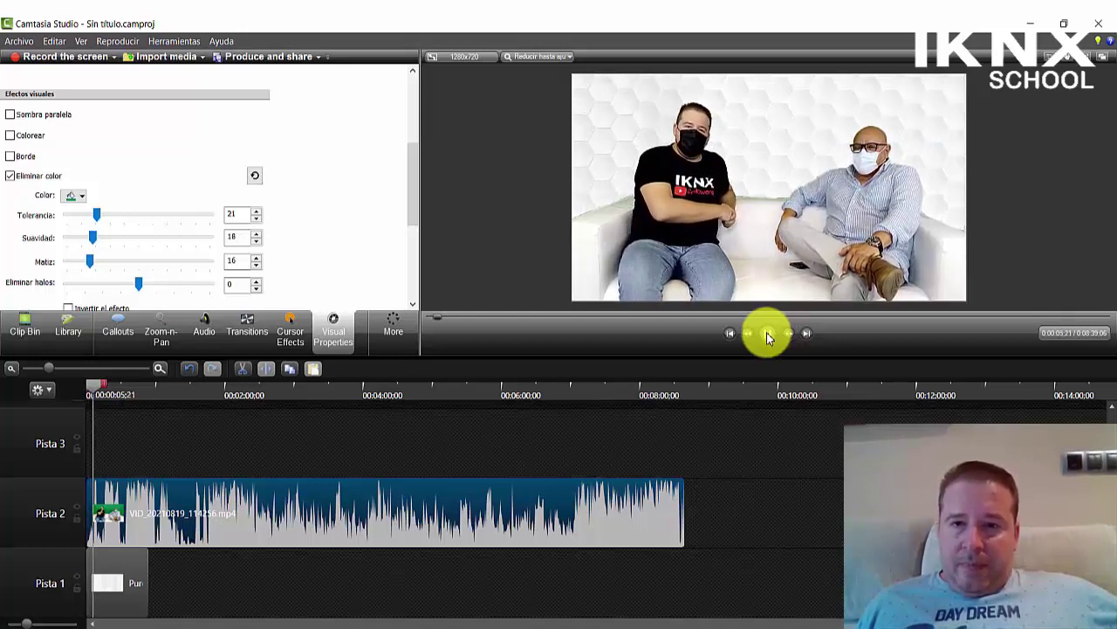
pyautogui.click(766, 331)
pyautogui.moveTo(94, 390); pyautogui.dragTo(149, 395)
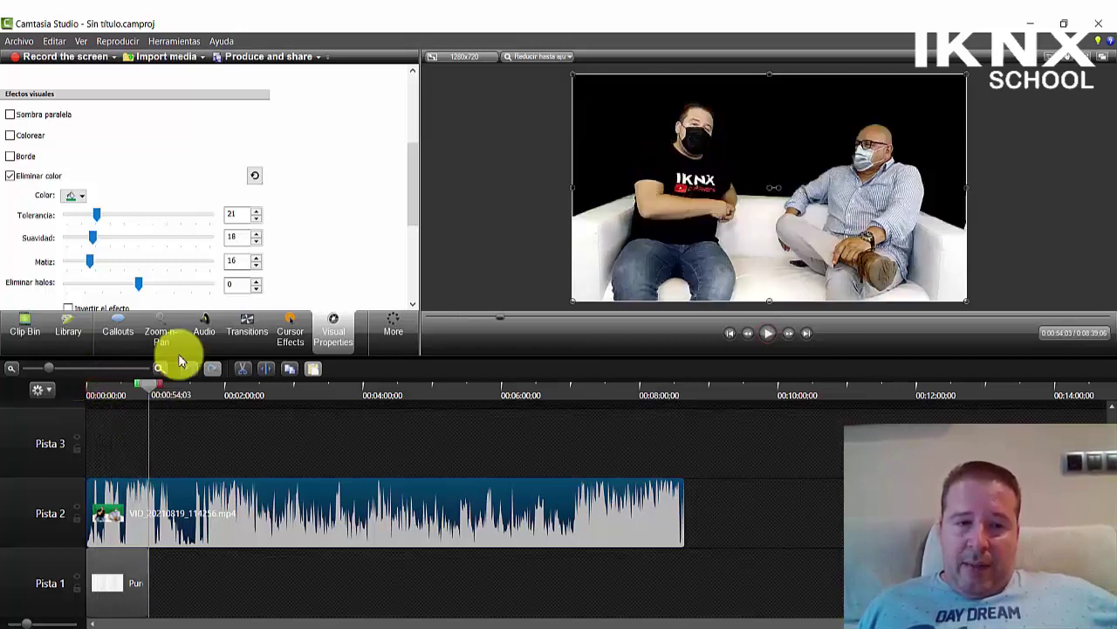
# - Enlarge the timeline scale and play from 0:00:50;08 past the end of the background clip to check the transition
pyautogui.click(159, 368)
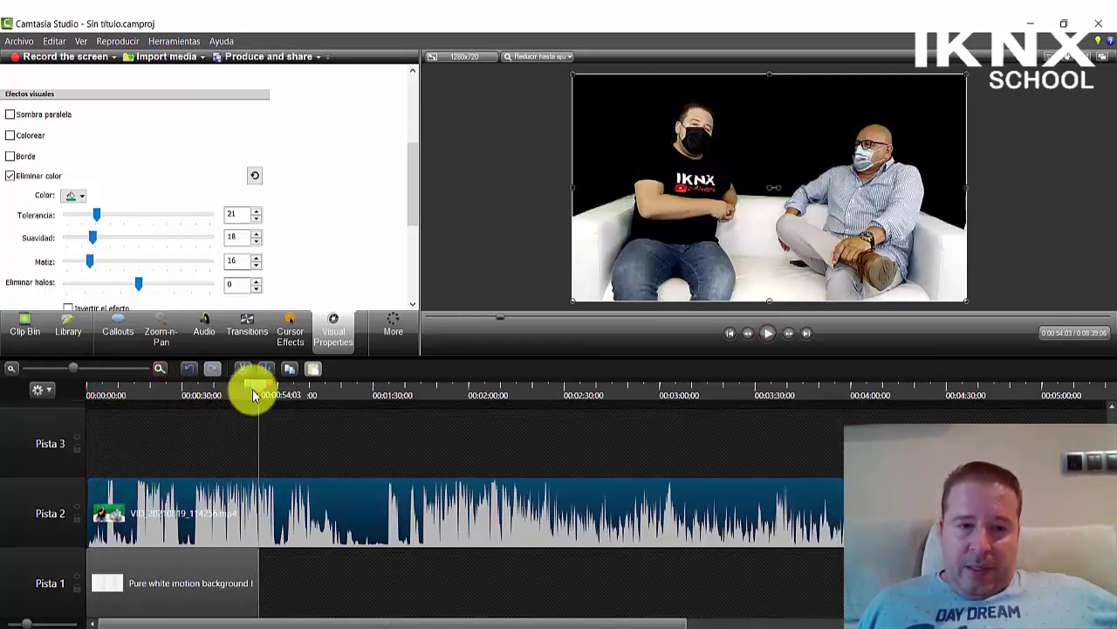
pyautogui.moveTo(252, 386); pyautogui.dragTo(248, 392)
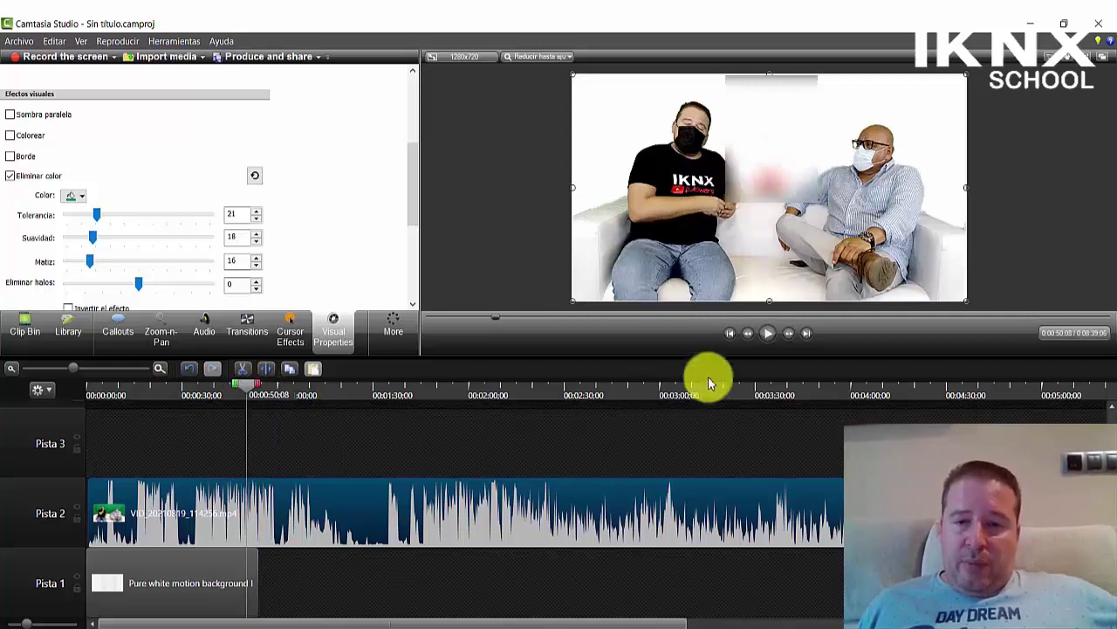
pyautogui.click(767, 334)
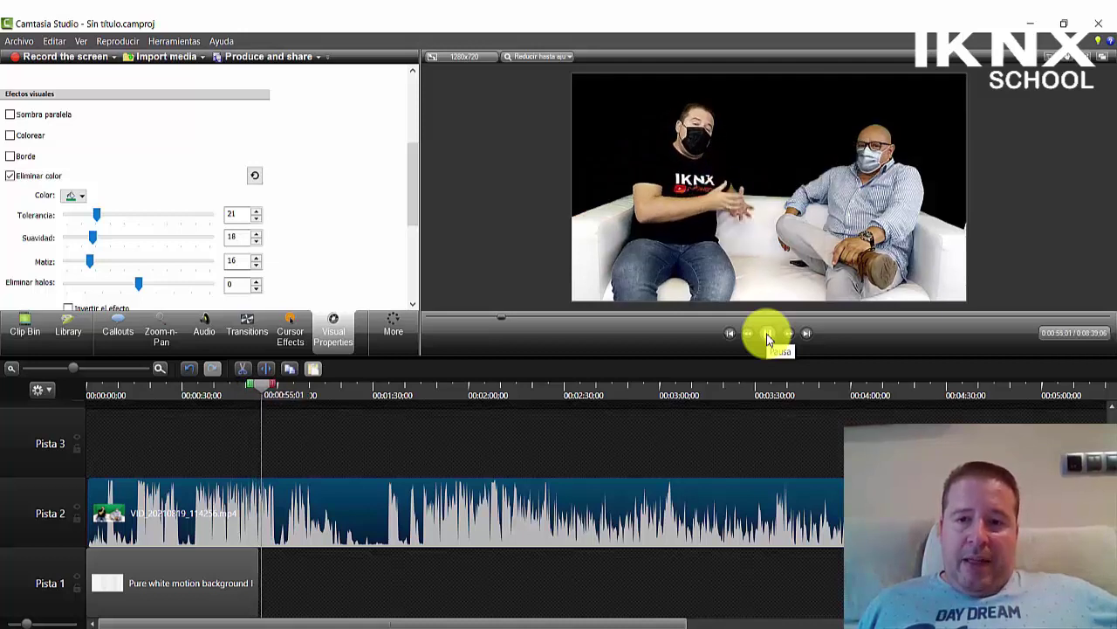
pyautogui.click(767, 334)
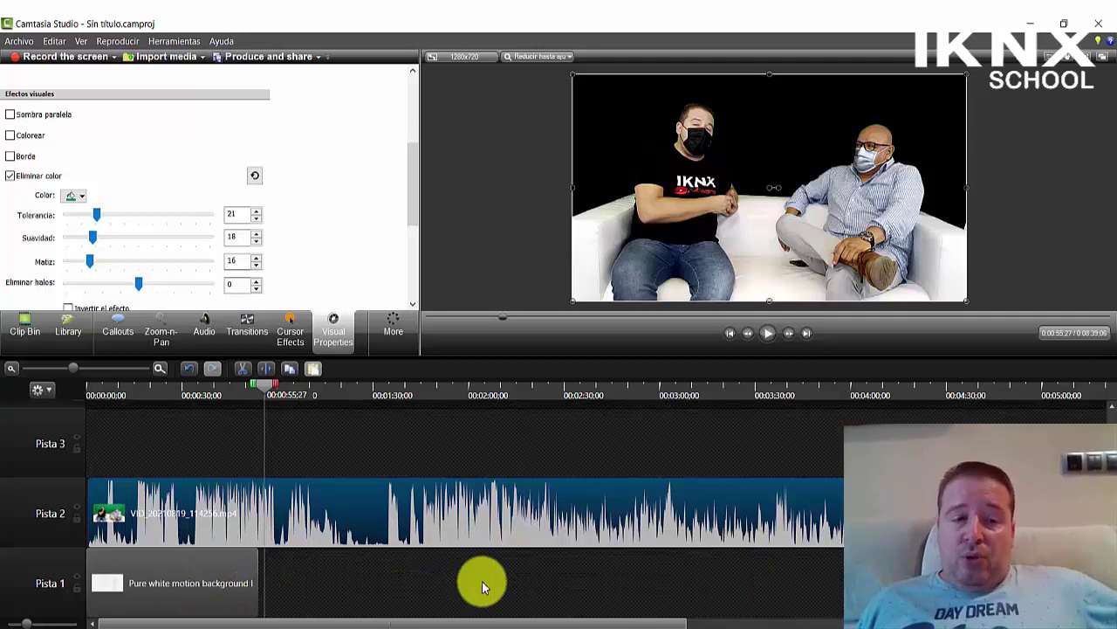
# - Copy the white motion background clip and place a pasted copy directly after the original on Pista 1
pyautogui.click(214, 576)
pyautogui.rightClick(216, 576)
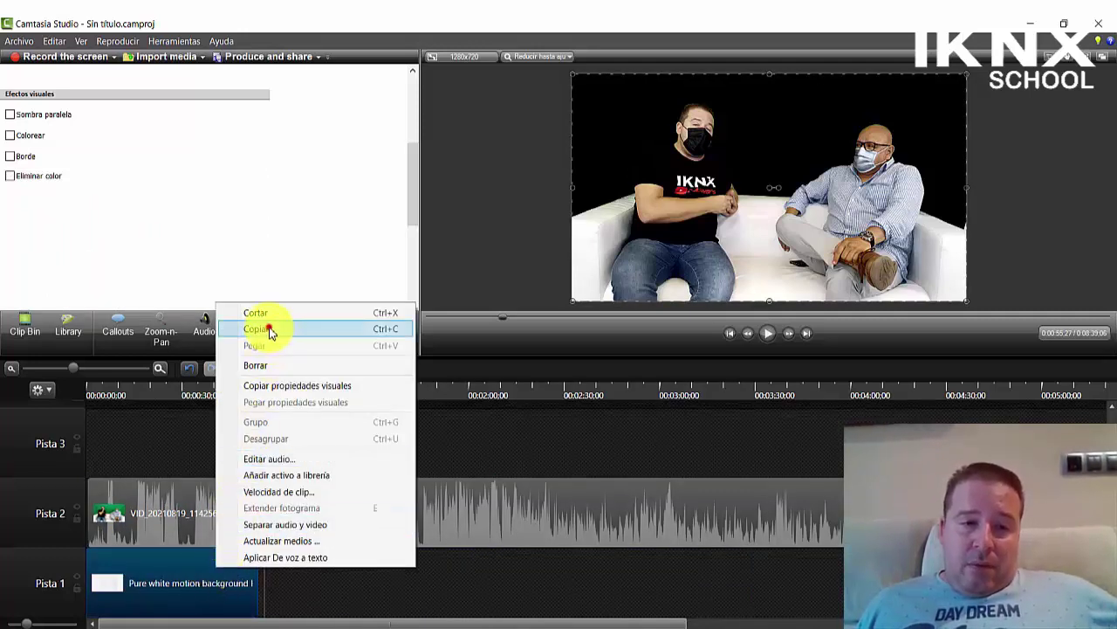
pyautogui.click(269, 332)
pyautogui.rightClick(392, 430)
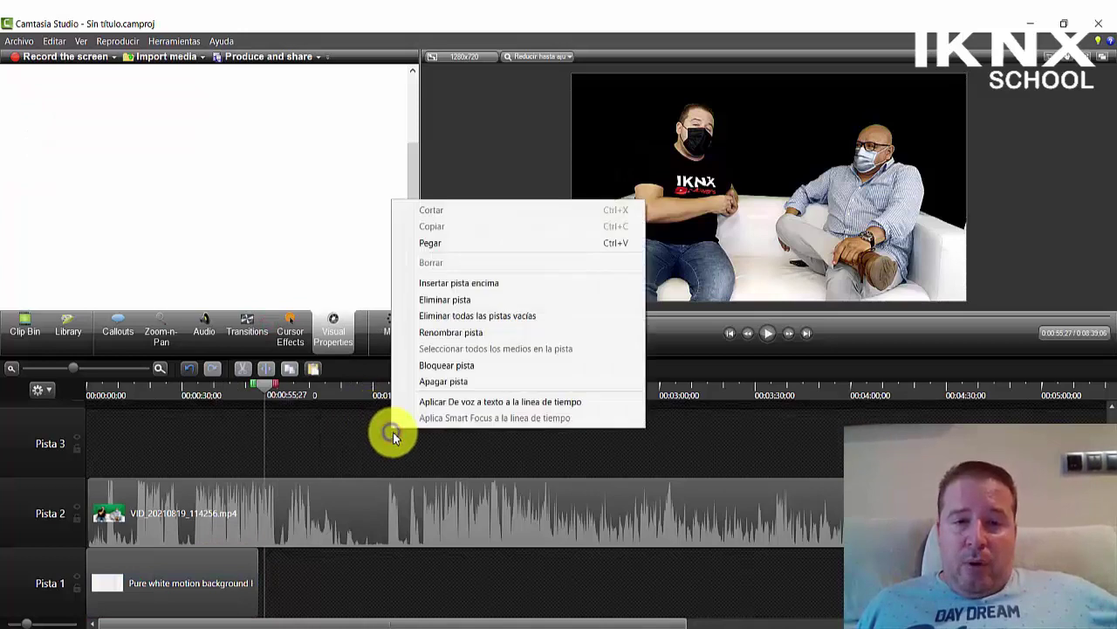
pyautogui.click(434, 249)
pyautogui.moveTo(324, 444); pyautogui.dragTo(209, 625)
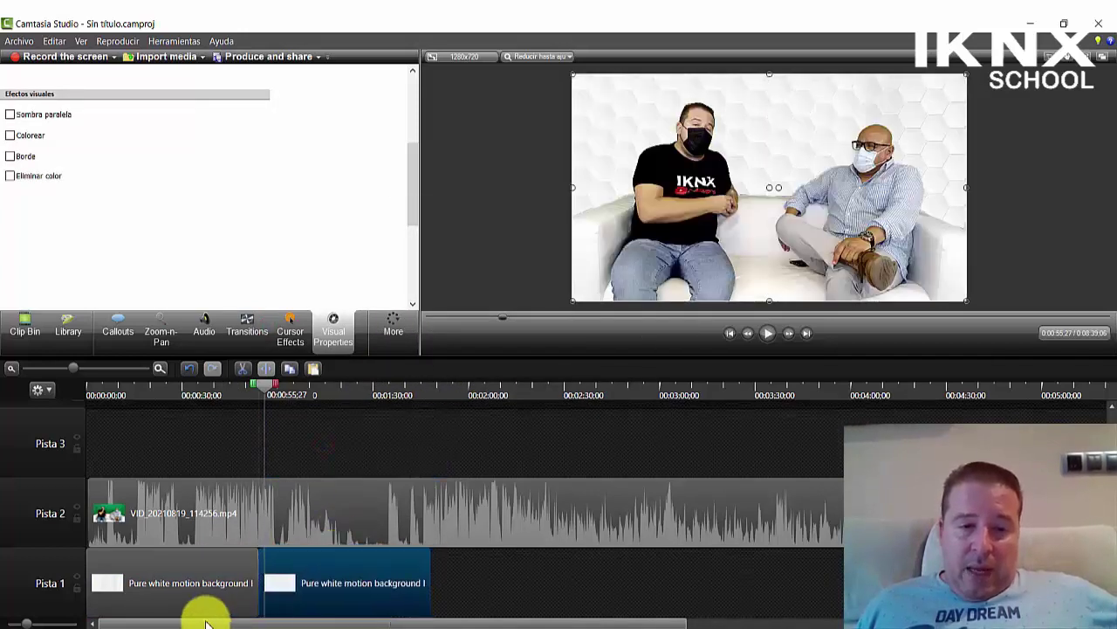
# - Paste two more copies of the white motion background and line them up end to end on Pista 1
pyautogui.rightClick(470, 453)
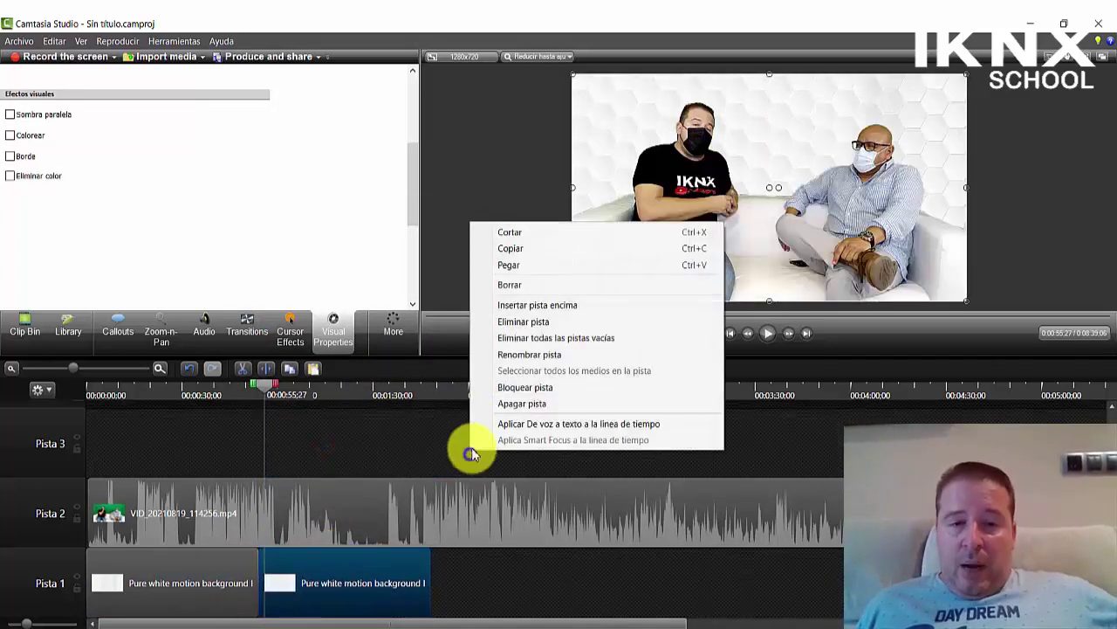
pyautogui.click(509, 264)
pyautogui.moveTo(361, 412); pyautogui.dragTo(506, 621)
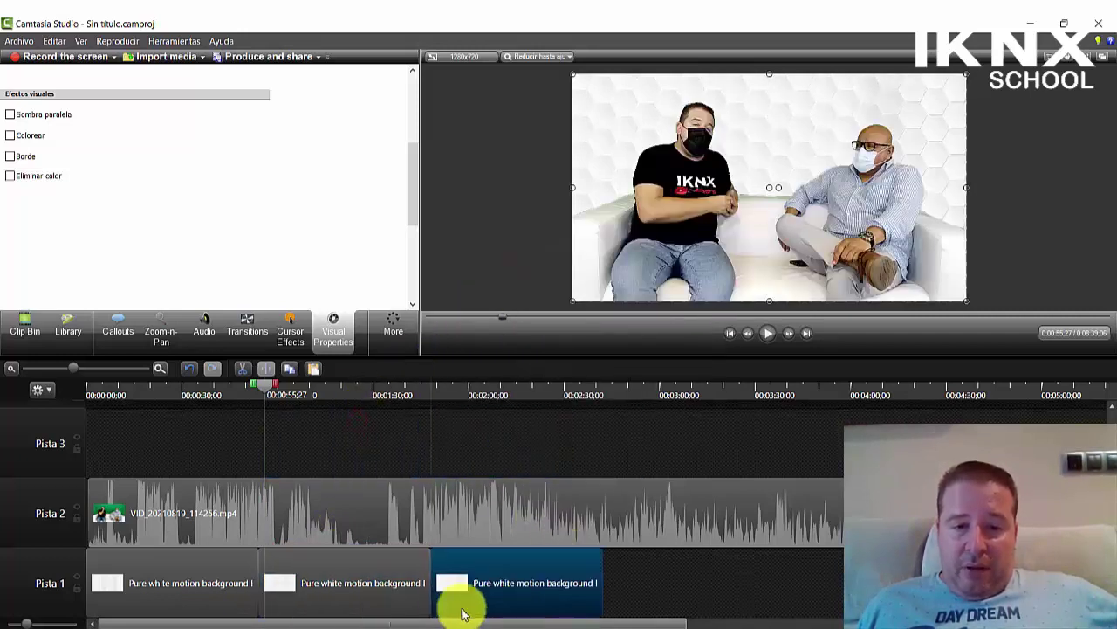
pyautogui.rightClick(691, 423)
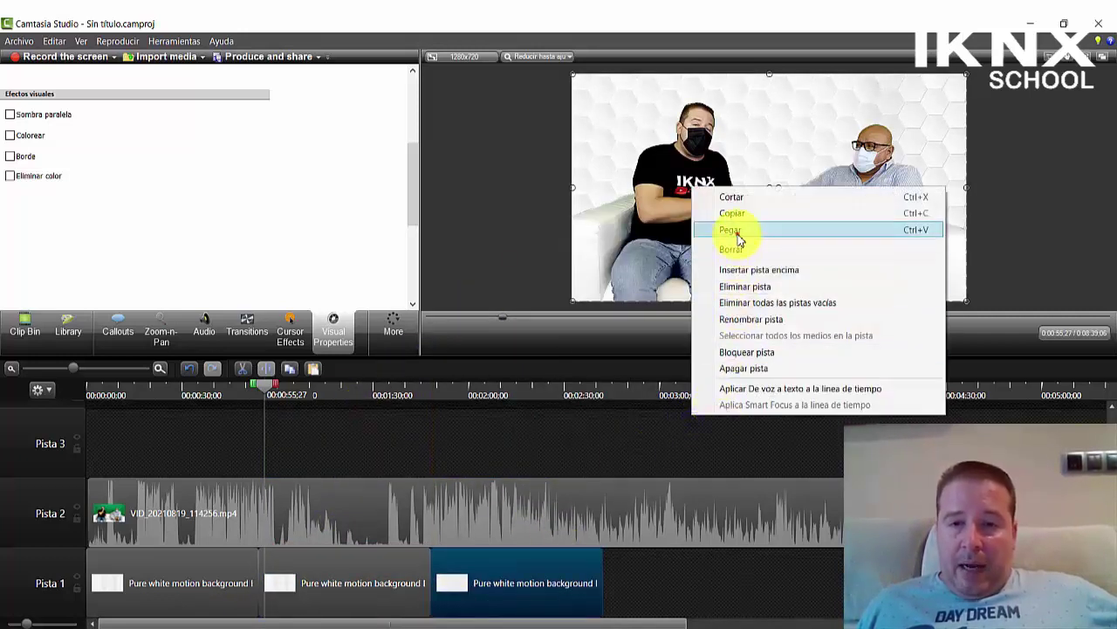
pyautogui.click(730, 229)
pyautogui.moveTo(383, 437); pyautogui.dragTo(677, 615)
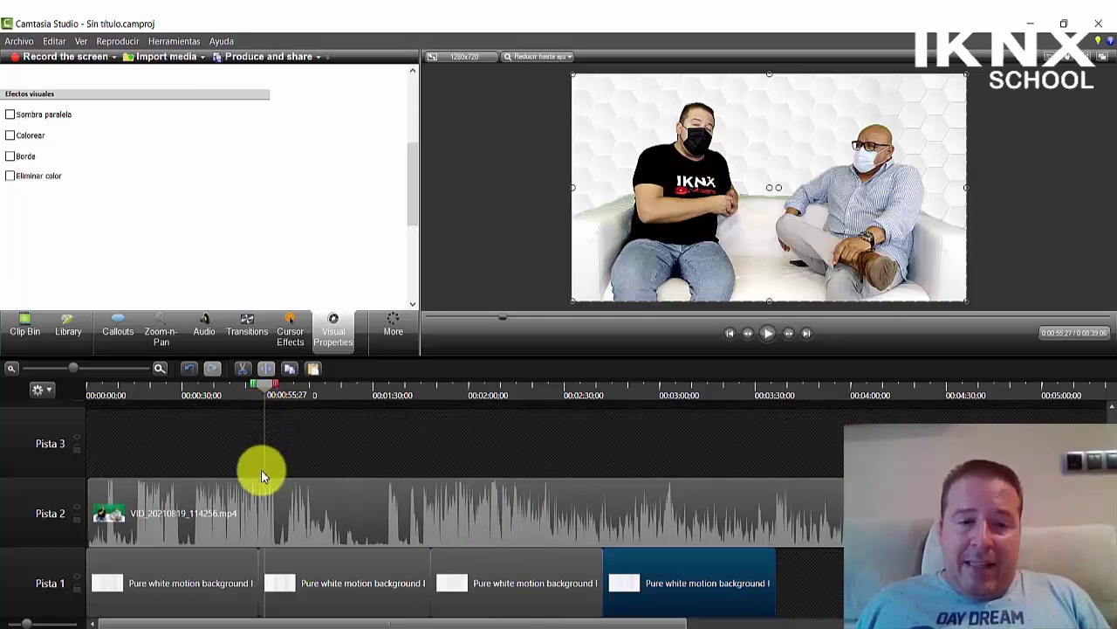
# - Paste another background copy at 0:05:12;01, shift it earlier along Pista 3, and delete it
pyautogui.moveTo(259, 391); pyautogui.dragTo(1081, 429)
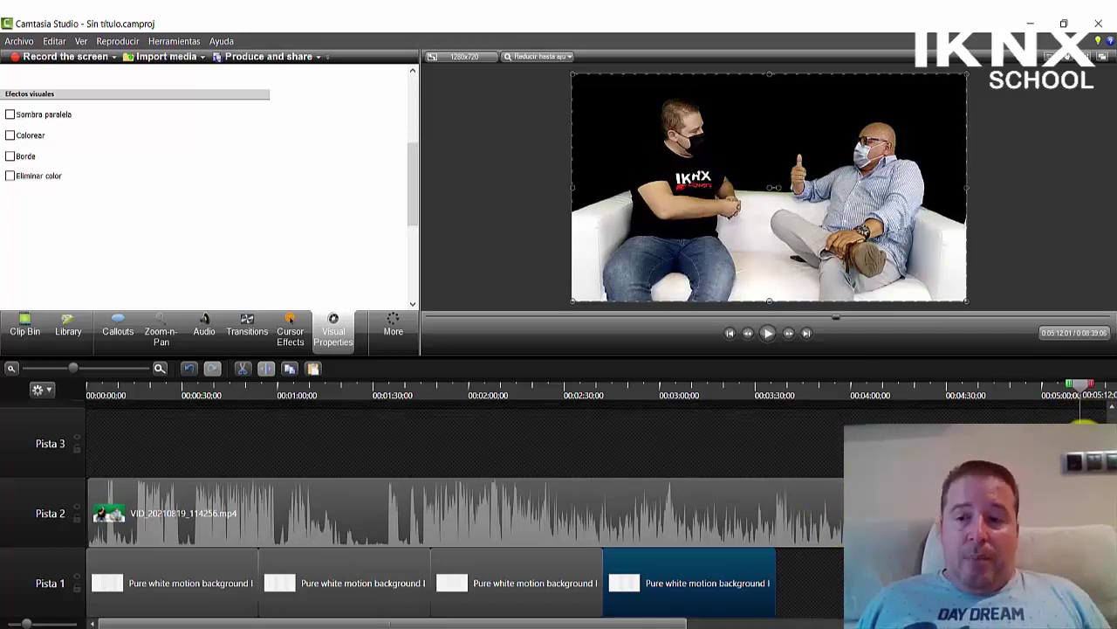
pyautogui.click(1089, 431)
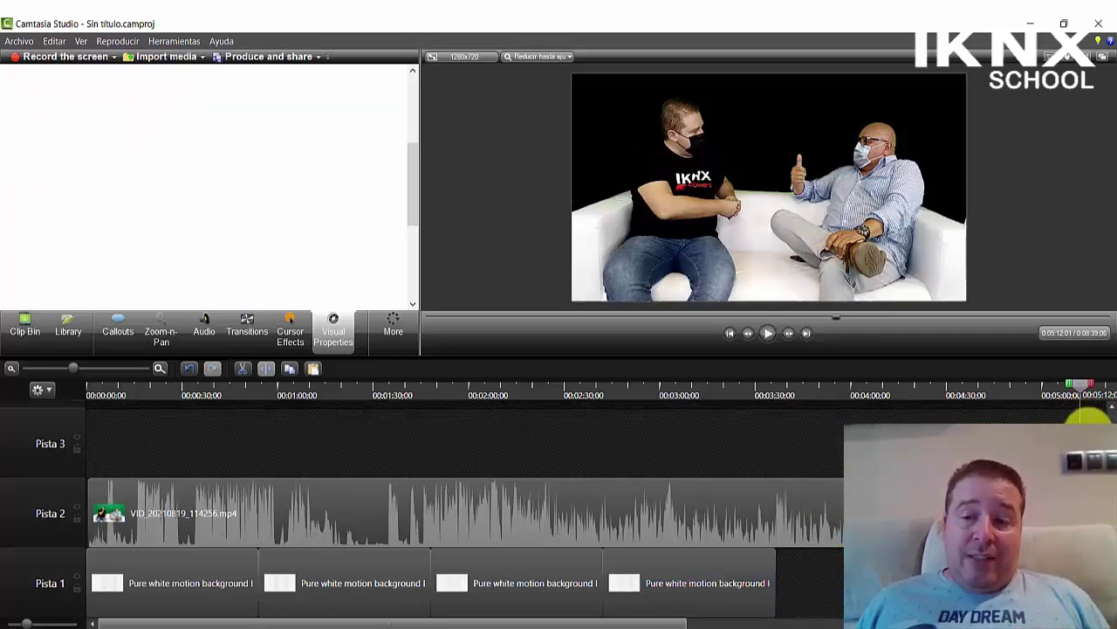
pyautogui.rightClick(791, 586)
pyautogui.click(823, 384)
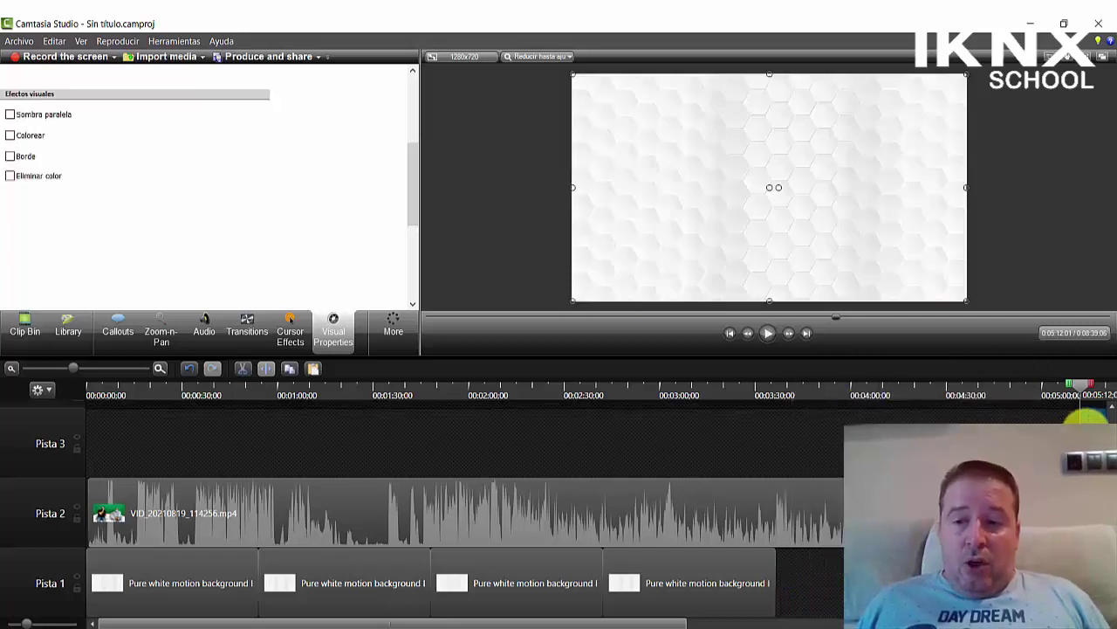
pyautogui.moveTo(1092, 416); pyautogui.dragTo(831, 443)
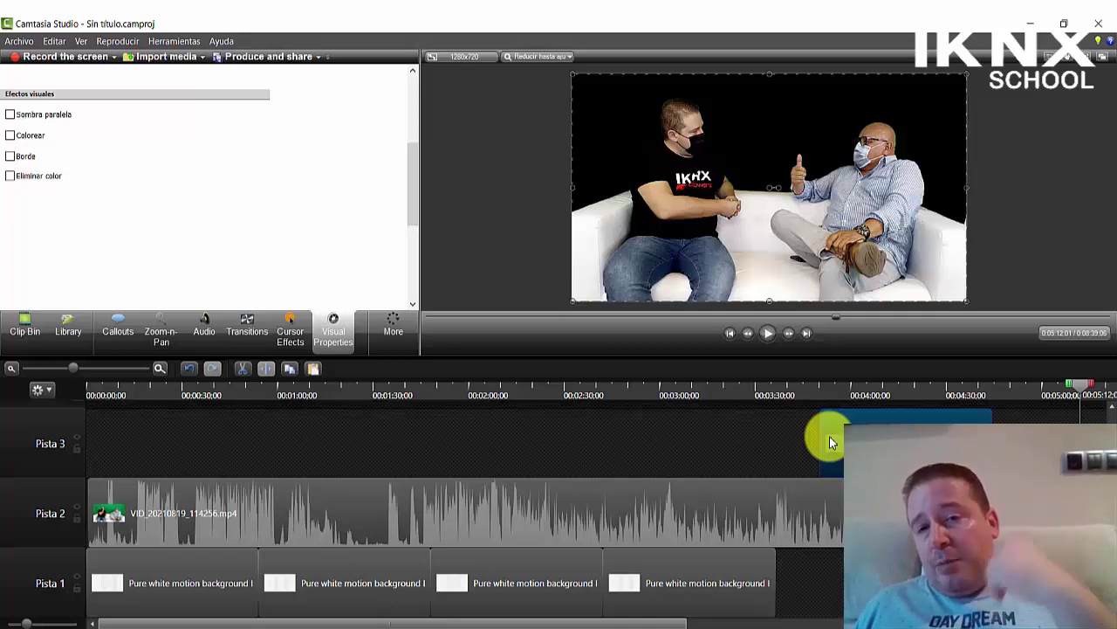
pyautogui.press('Delete')
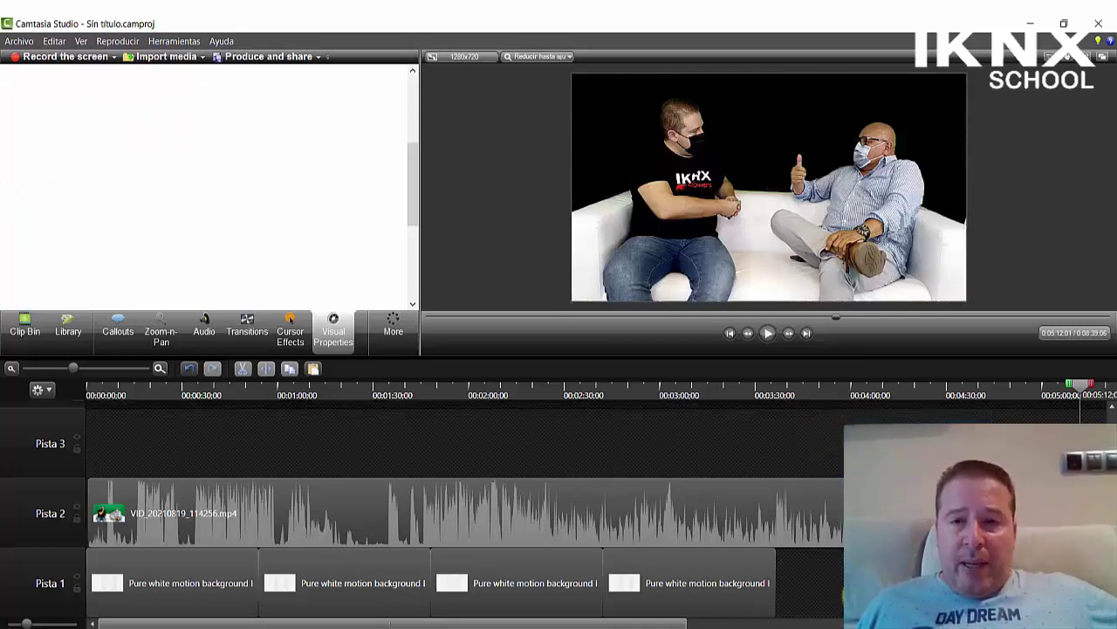
# - Import Terminator BSO.mp3 from the THINKNX folder into the project's media
pyautogui.click(480, 390)
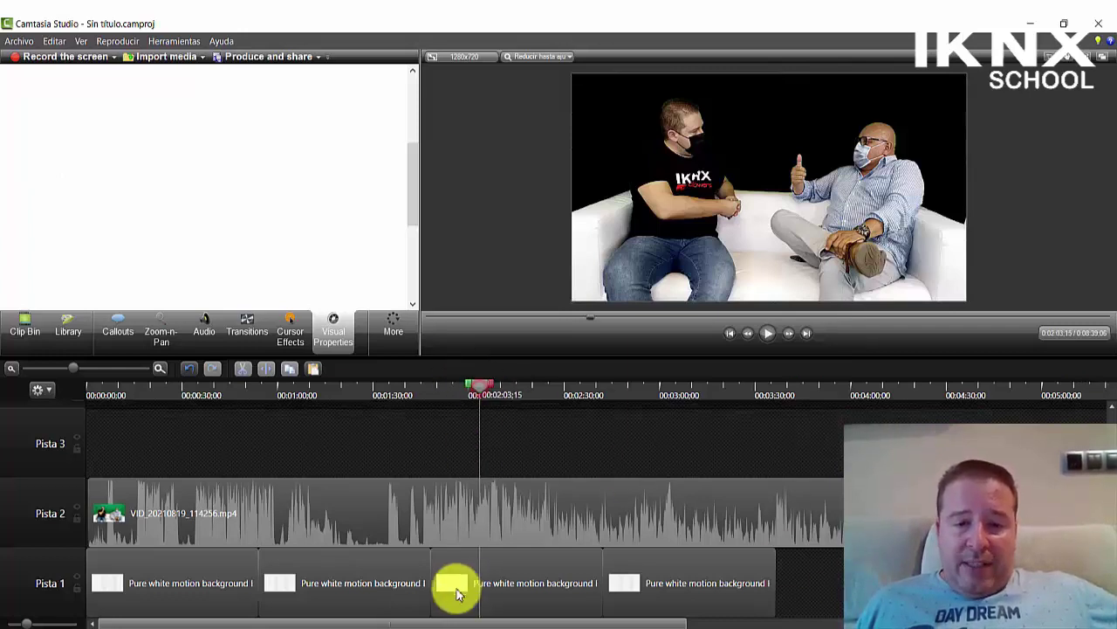
pyautogui.click(417, 628)
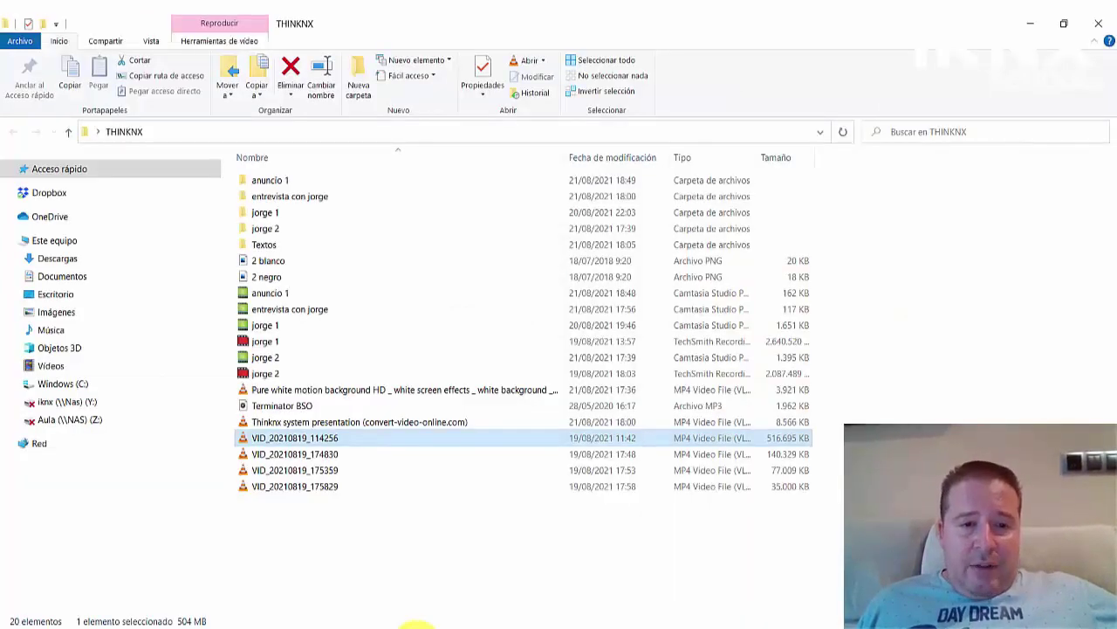
pyautogui.moveTo(277, 406); pyautogui.dragTo(190, 214)
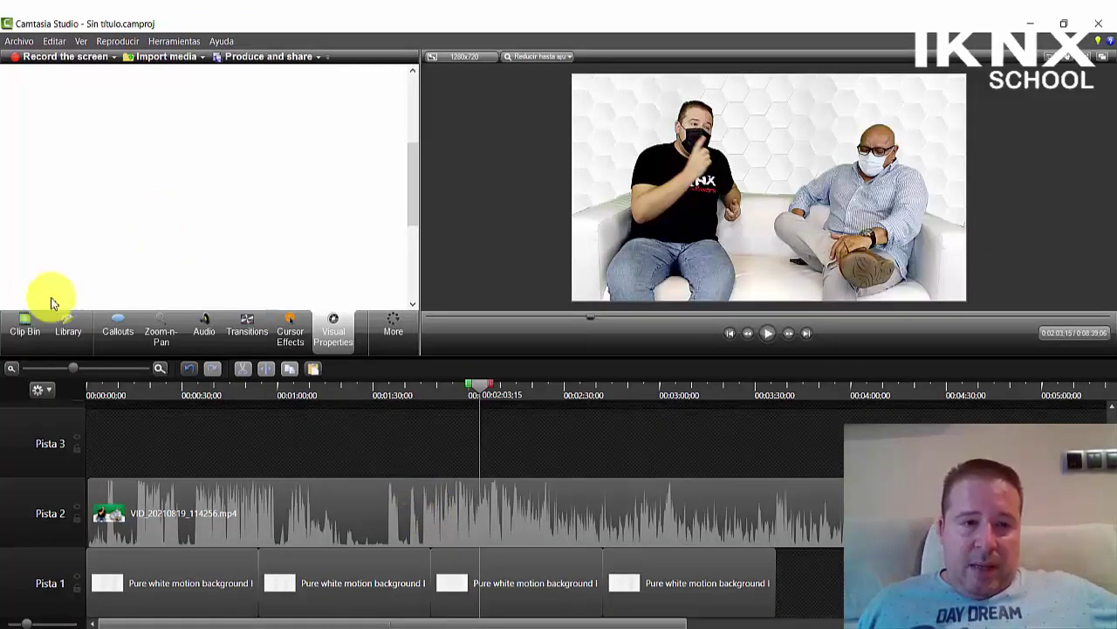
pyautogui.click(24, 340)
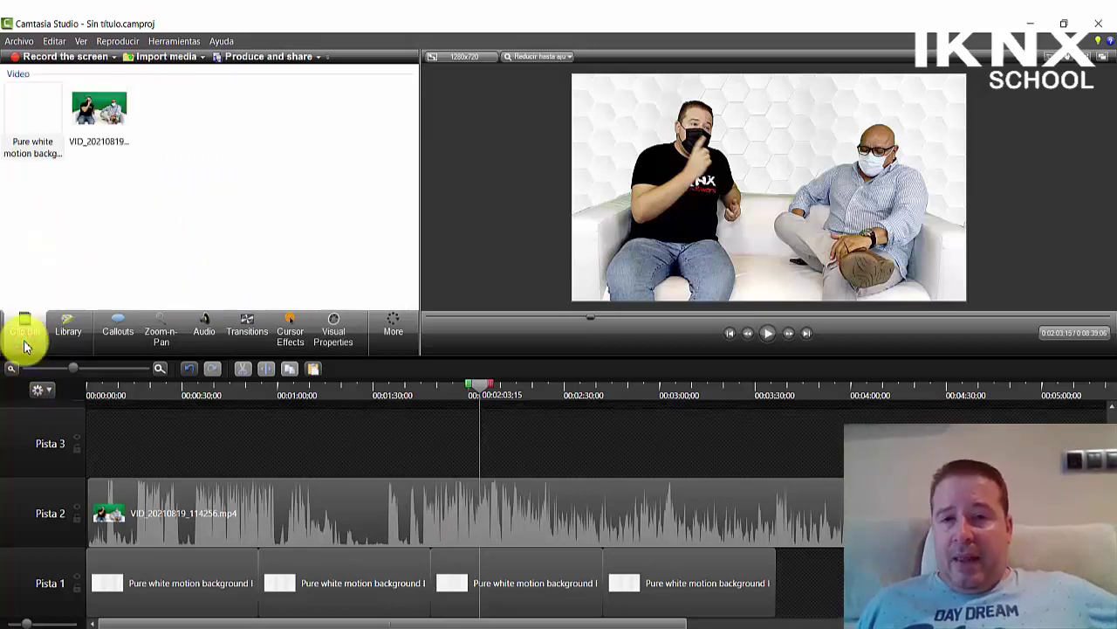
pyautogui.click(418, 628)
pyautogui.moveTo(288, 408); pyautogui.dragTo(249, 199)
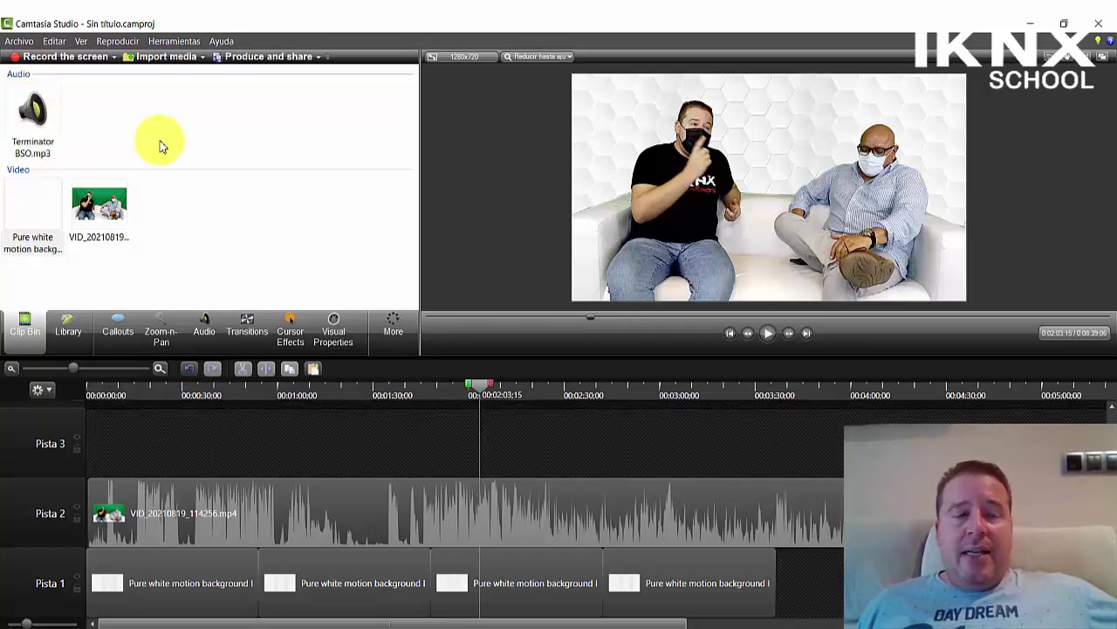
# - Place Terminator BSO.mp3 at the start of Pista 3 and play the mixed audio from 0:00:45;04
pyautogui.moveTo(33, 135); pyautogui.dragTo(288, 430)
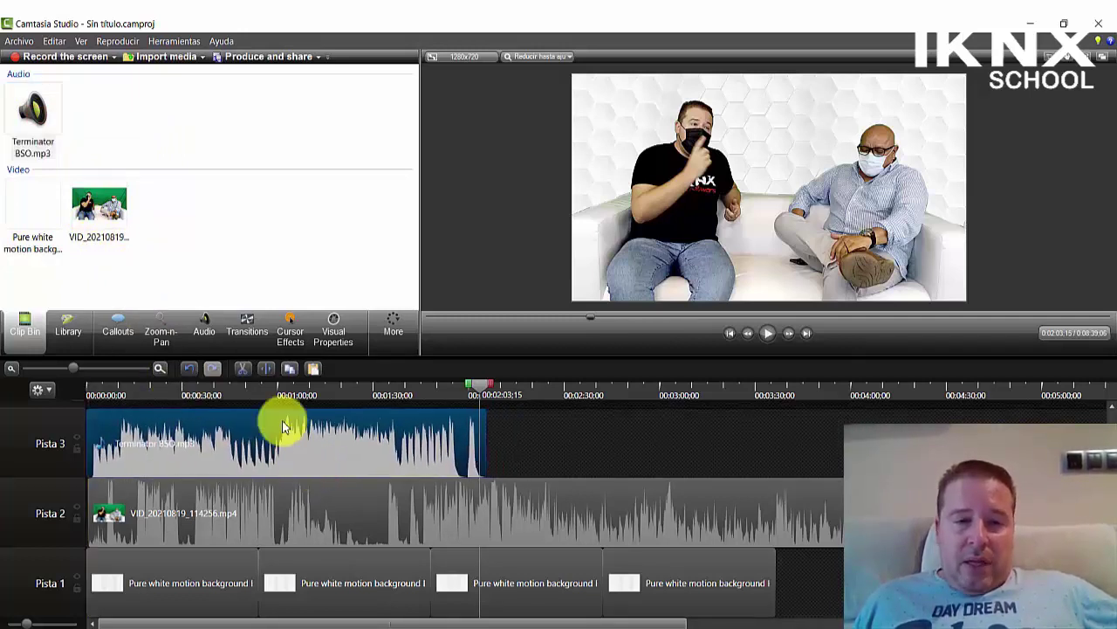
pyautogui.click(230, 396)
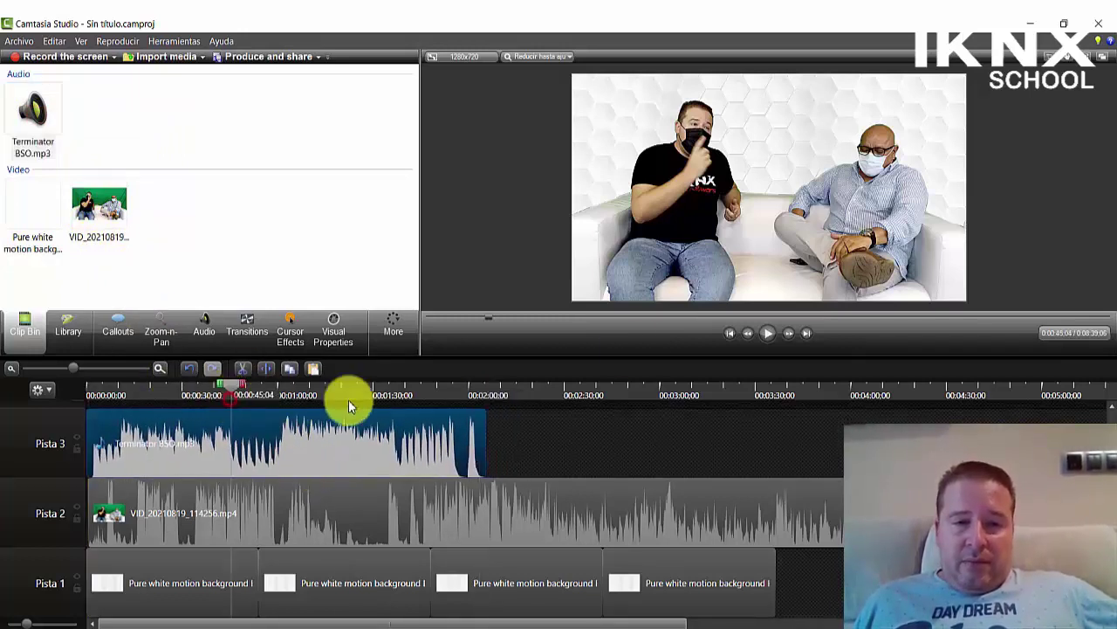
pyautogui.click(768, 339)
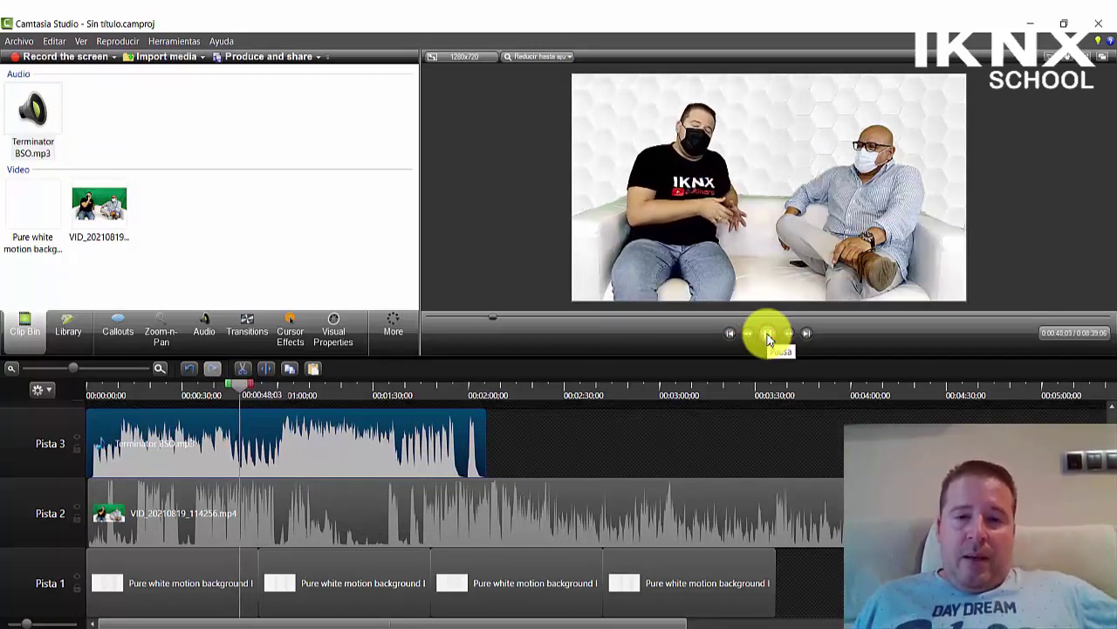
pyautogui.click(769, 339)
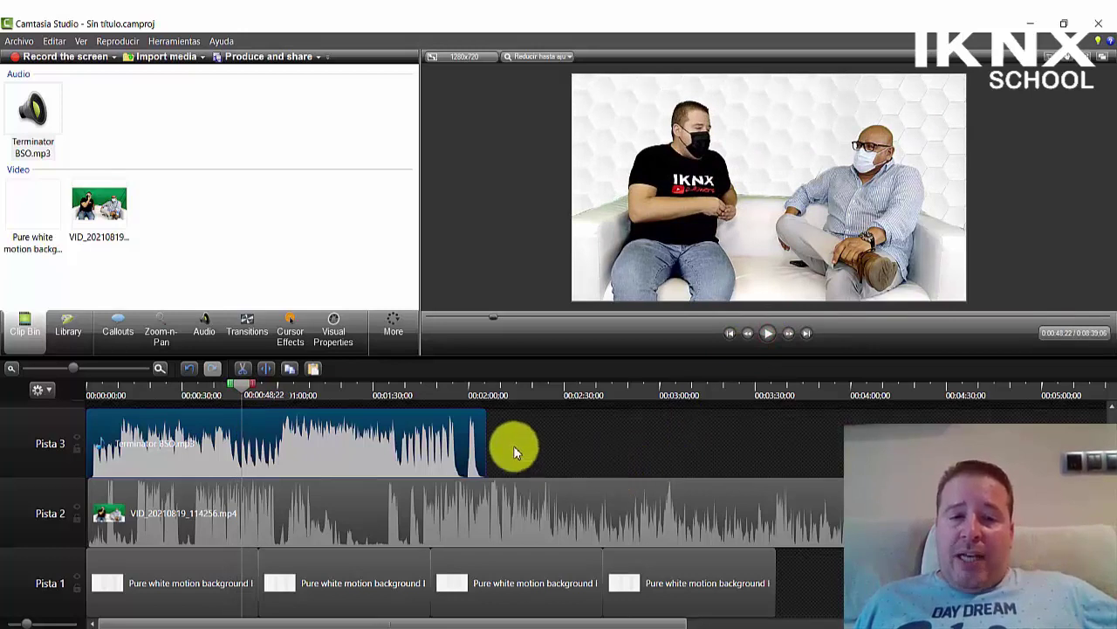
# - Lower the interview clip's audio level on Pista 2 all the way to silence and play the result
pyautogui.click(287, 511)
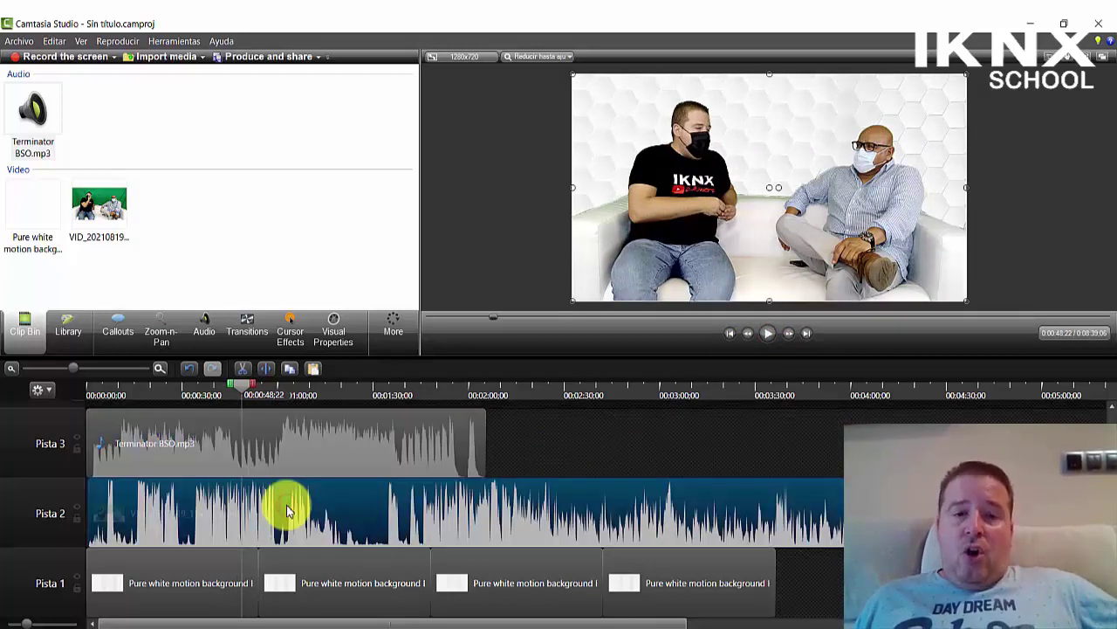
pyautogui.click(203, 333)
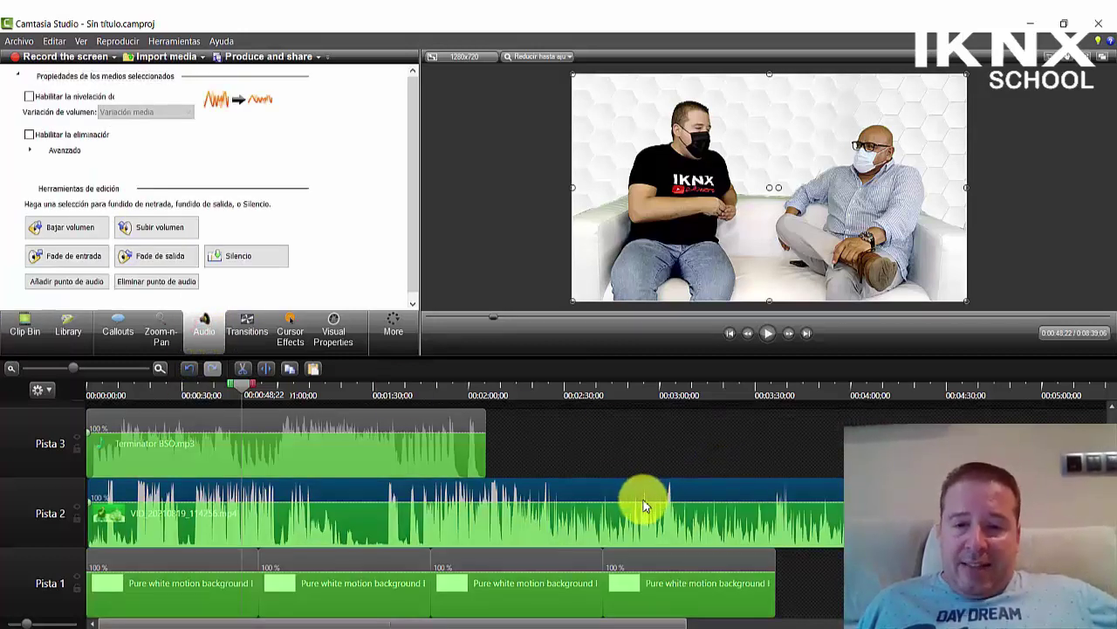
pyautogui.moveTo(643, 506); pyautogui.dragTo(635, 569)
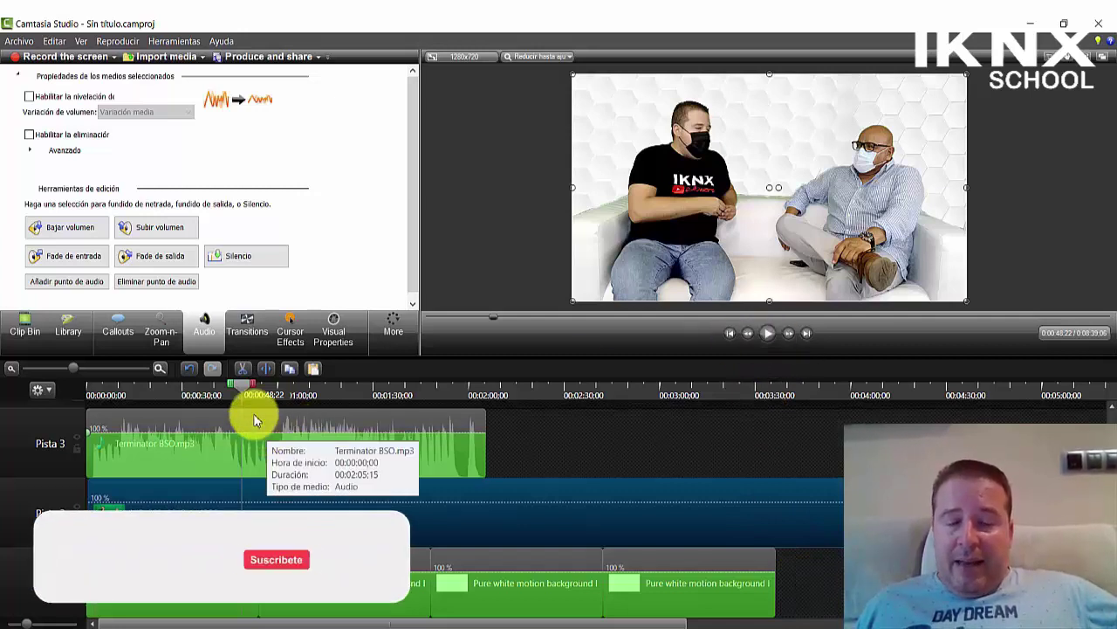
pyautogui.click(768, 332)
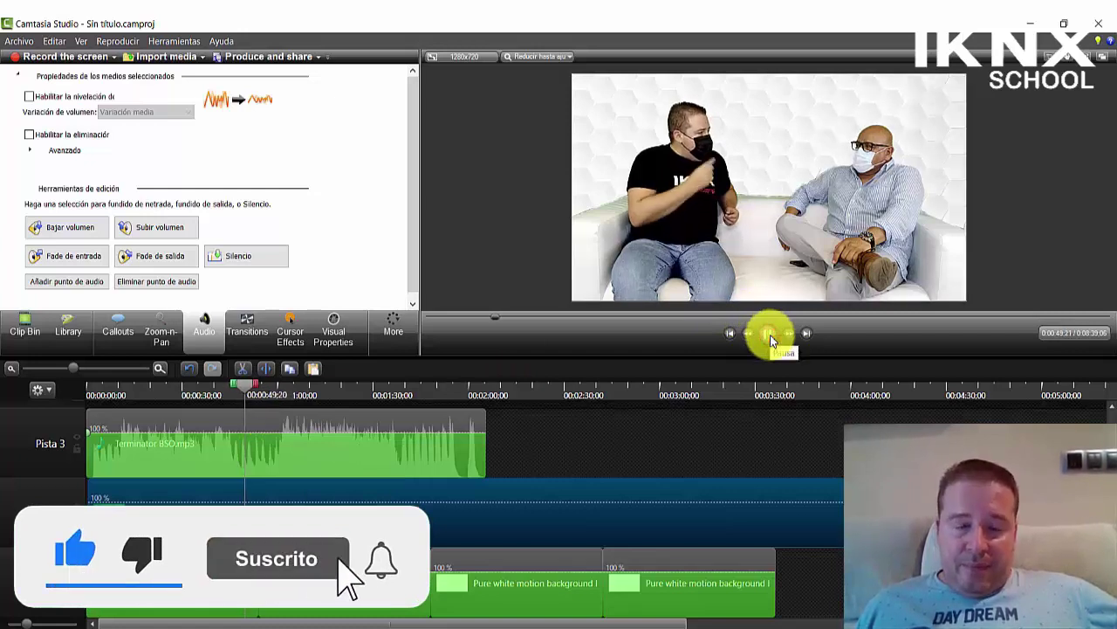
pyautogui.click(768, 333)
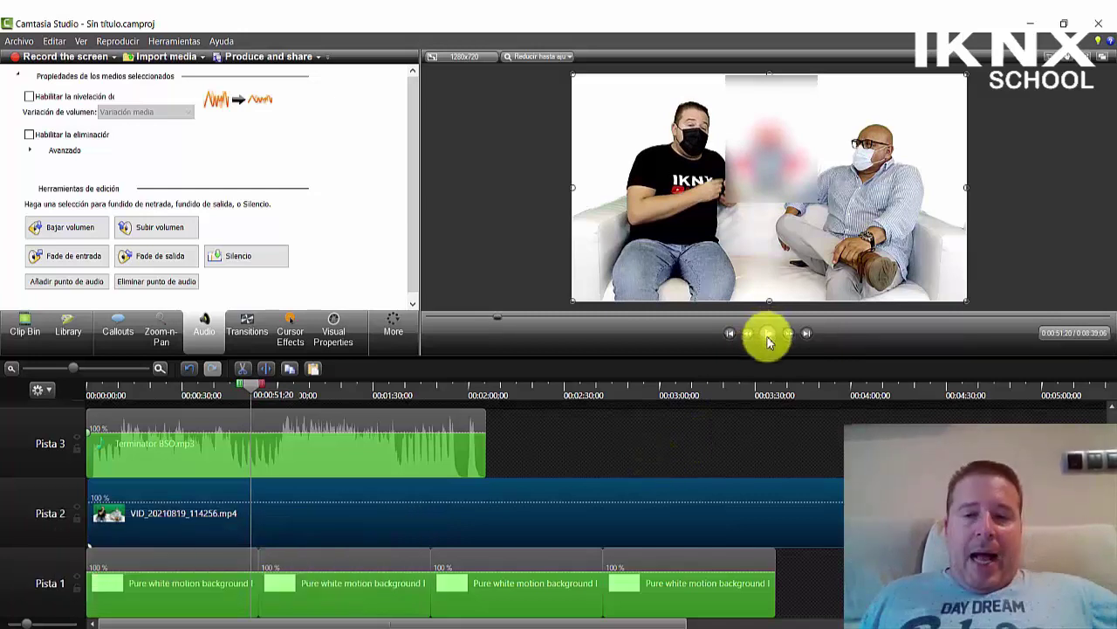
# - Delete all four white motion background clips from Pista 1
pyautogui.click(838, 594)
pyautogui.moveTo(838, 594); pyautogui.dragTo(155, 591)
pyautogui.press('Delete')
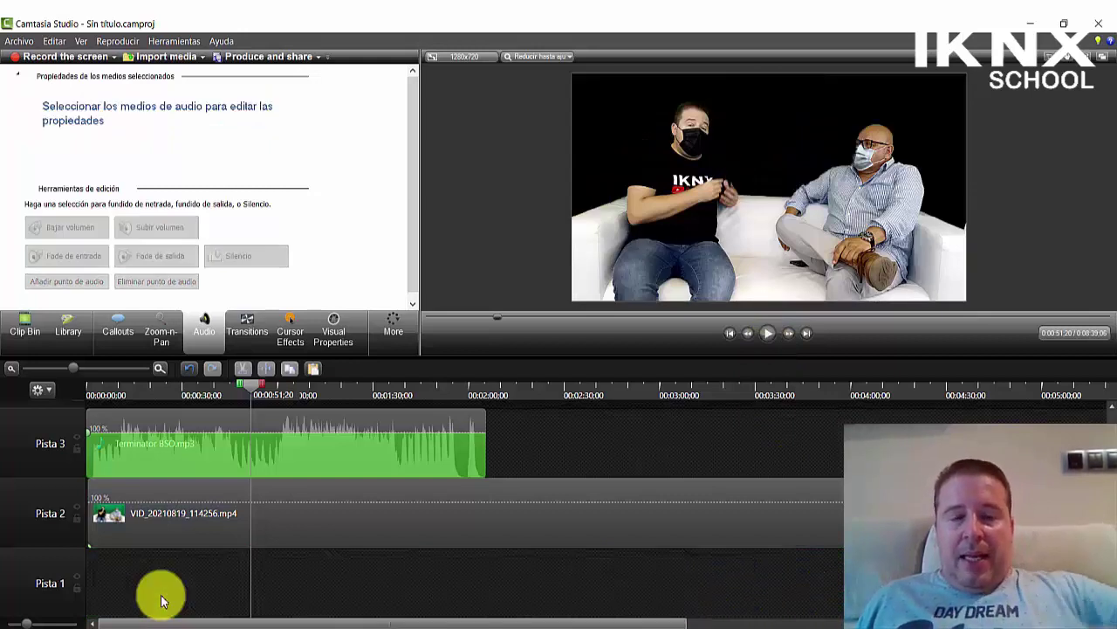
# - Add audio points to the Terminator BSO.mp3 clip on Pista 3 at 0:00:51;20 and 0:00:54;23
pyautogui.click(319, 433)
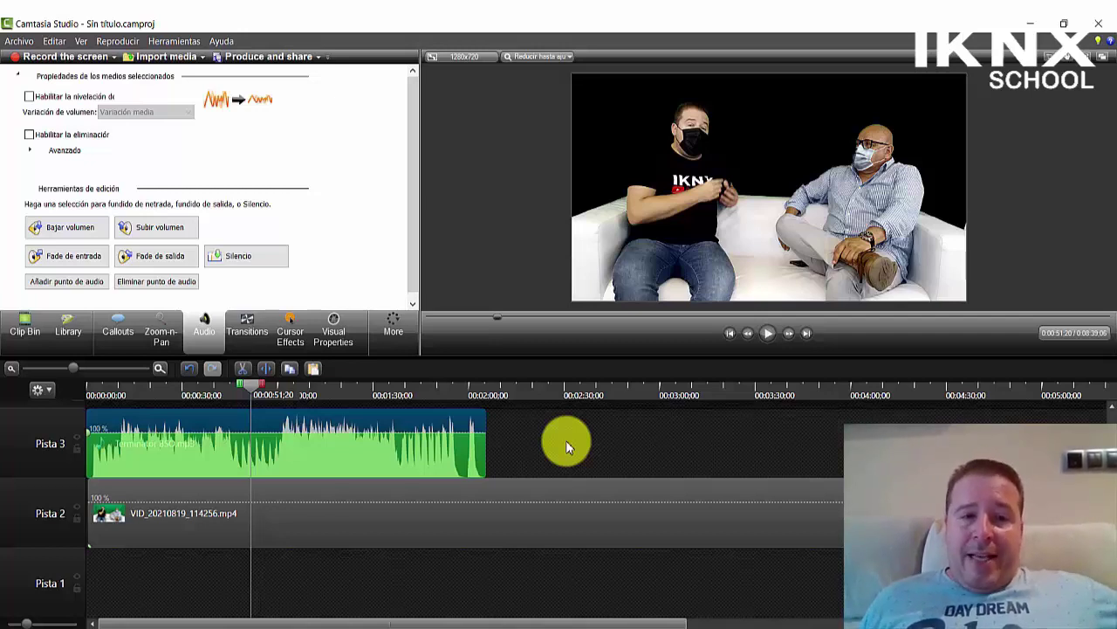
pyautogui.click(465, 422)
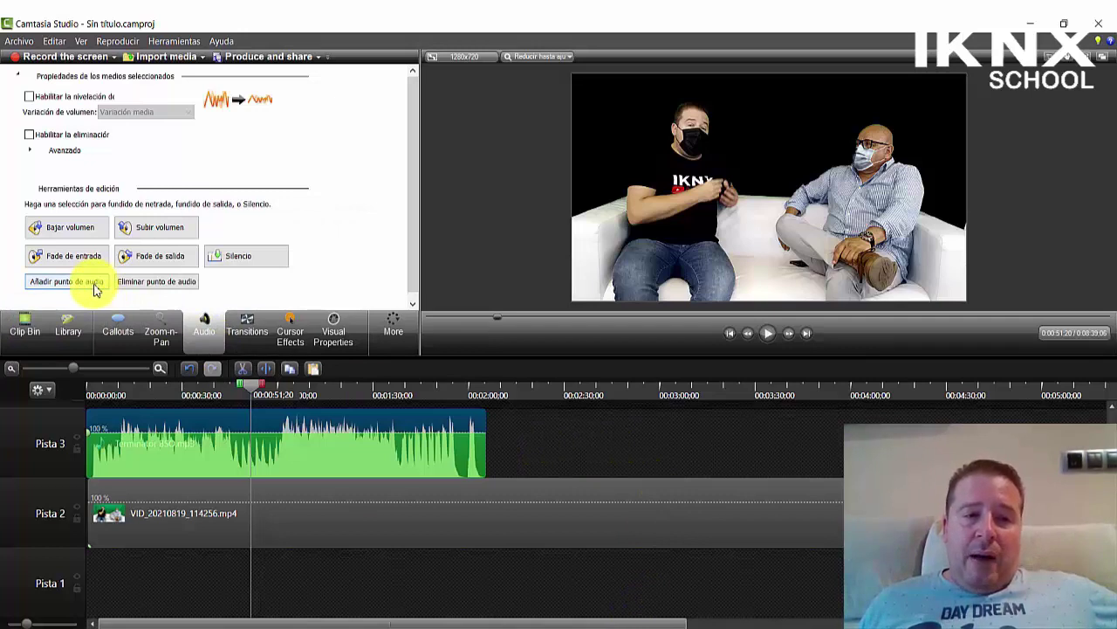
pyautogui.click(94, 288)
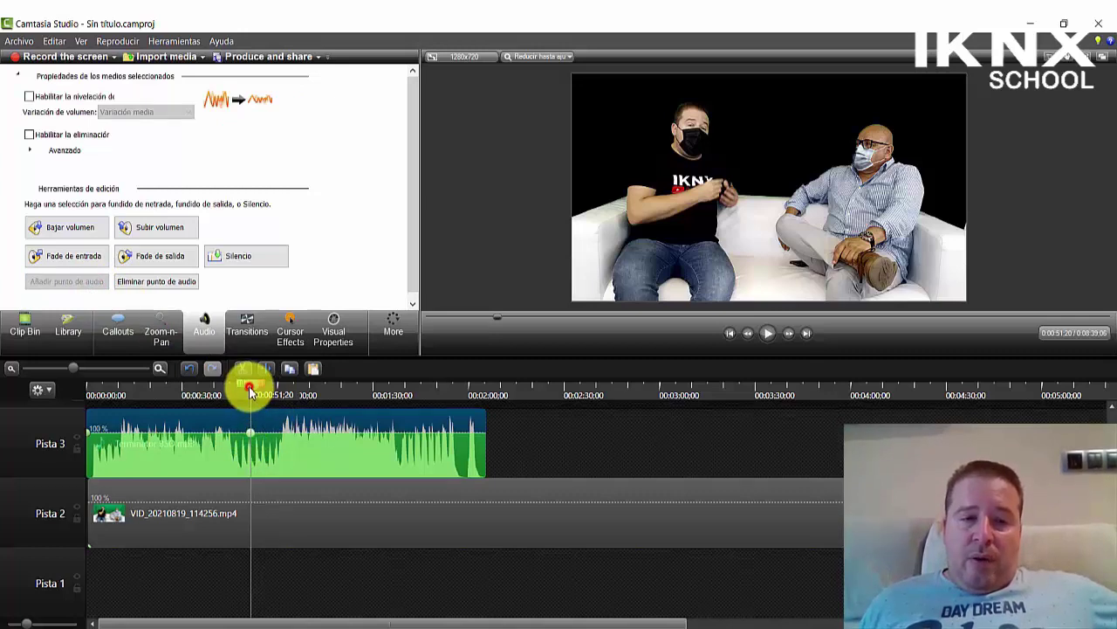
pyautogui.moveTo(251, 392); pyautogui.dragTo(259, 395)
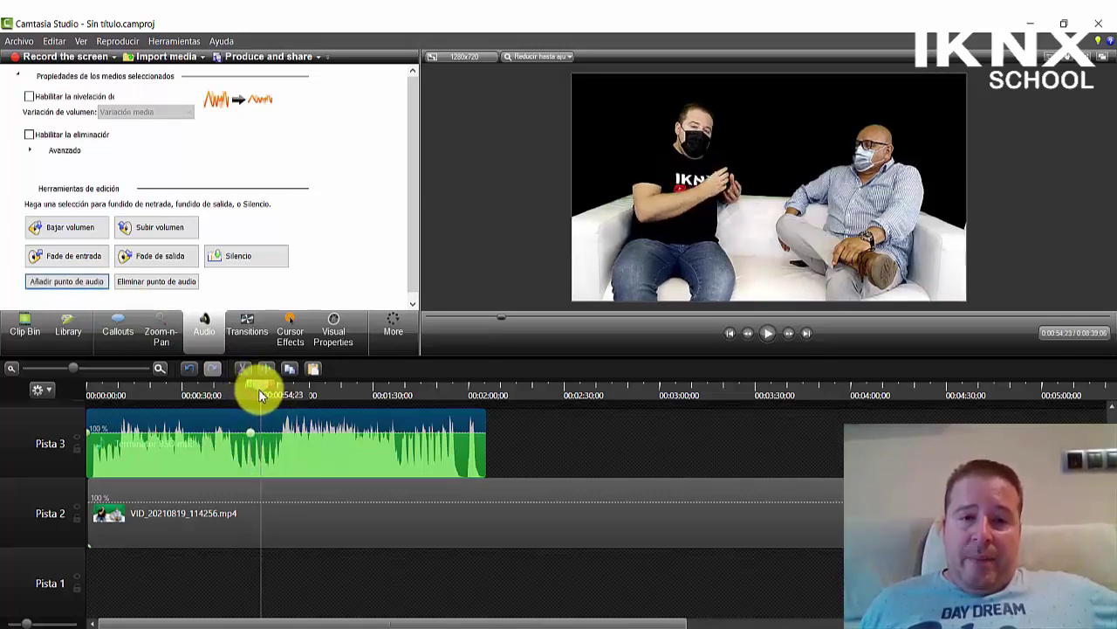
pyautogui.click(75, 281)
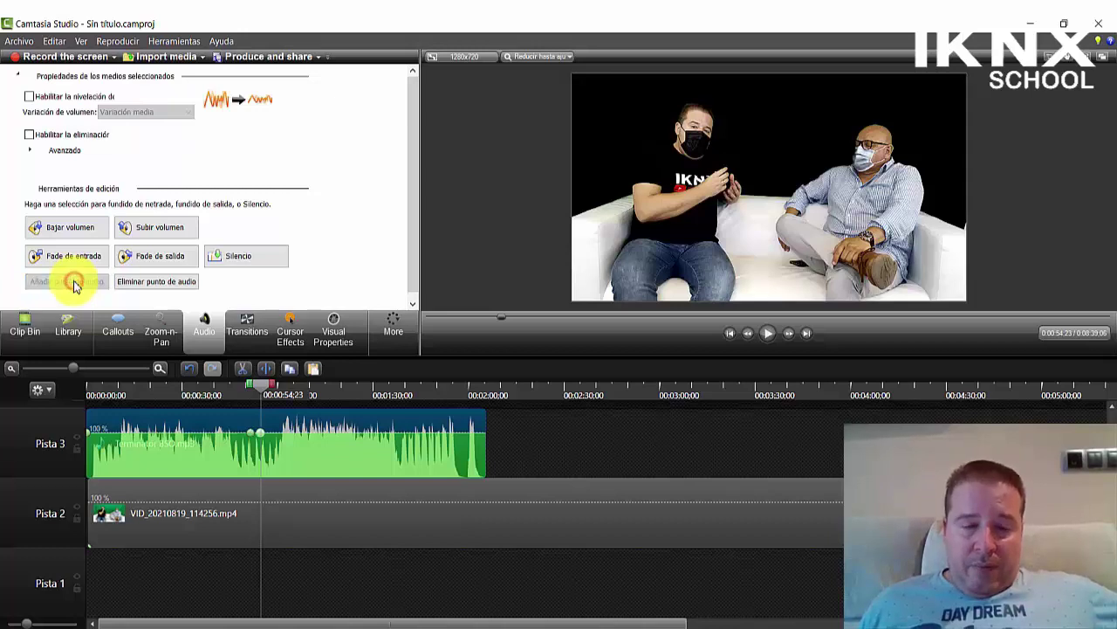
# - Lower the second audio point and move it to the music clip's end, fading the volume gradually down to silence
pyautogui.moveTo(262, 432)
pyautogui.mouseDown()
pyautogui.moveTo(270, 464)
pyautogui.moveTo(270, 443)
pyautogui.moveTo(274, 456)
pyautogui.moveTo(280, 444)
pyautogui.mouseUp()
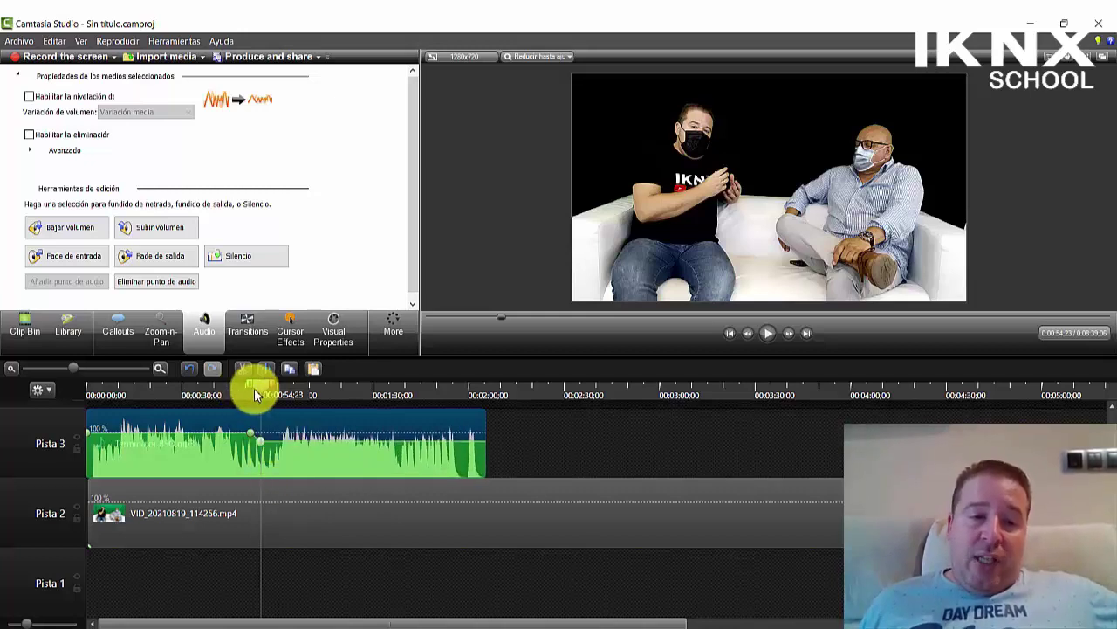
pyautogui.moveTo(261, 389); pyautogui.dragTo(254, 390)
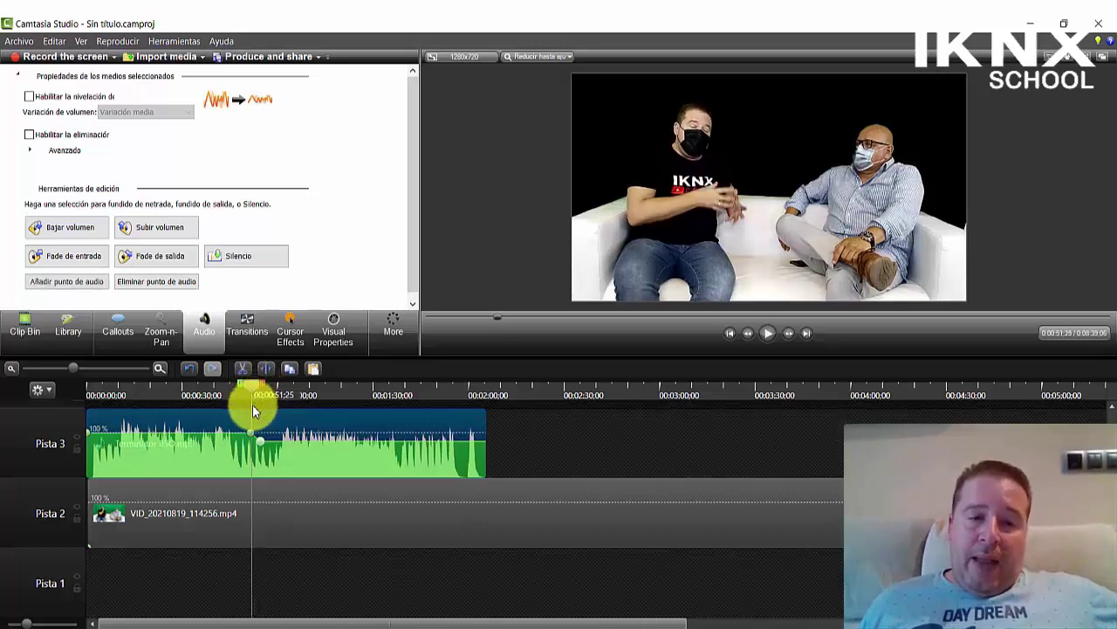
pyautogui.moveTo(262, 442)
pyautogui.mouseDown()
pyautogui.moveTo(243, 462)
pyautogui.moveTo(255, 478)
pyautogui.moveTo(258, 454)
pyautogui.mouseUp()
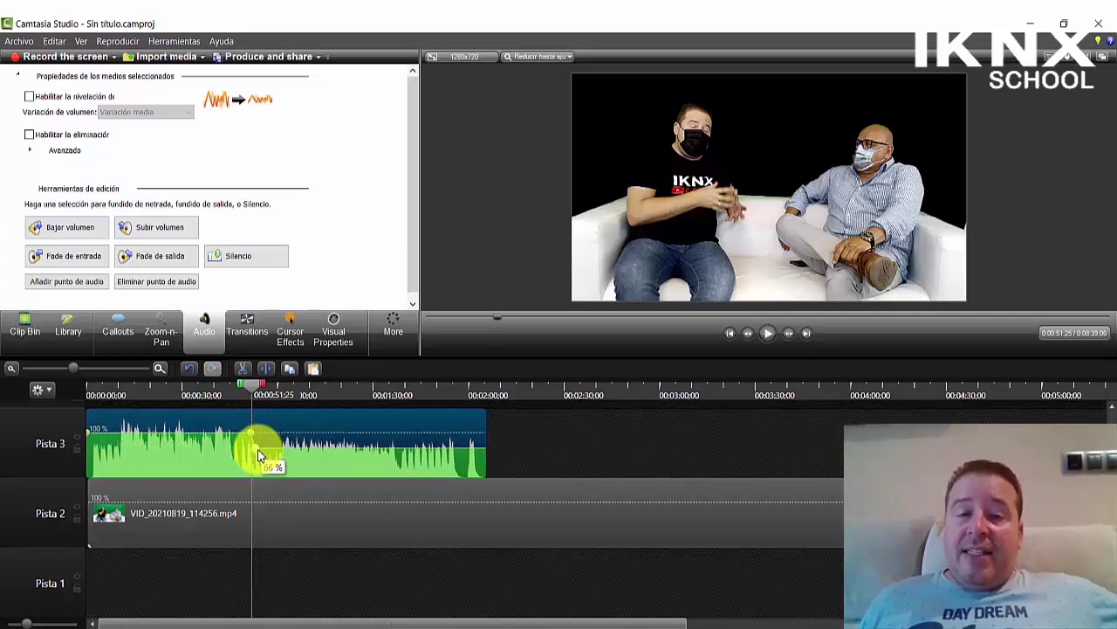
pyautogui.moveTo(258, 454); pyautogui.dragTo(519, 538)
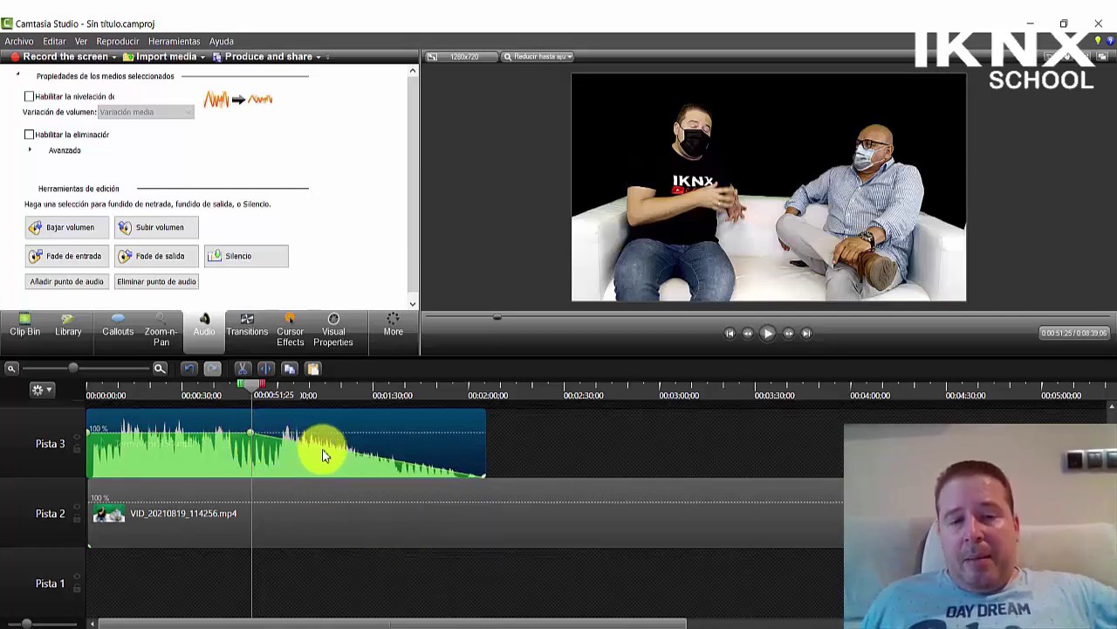
pyautogui.click(578, 450)
pyautogui.click(473, 448)
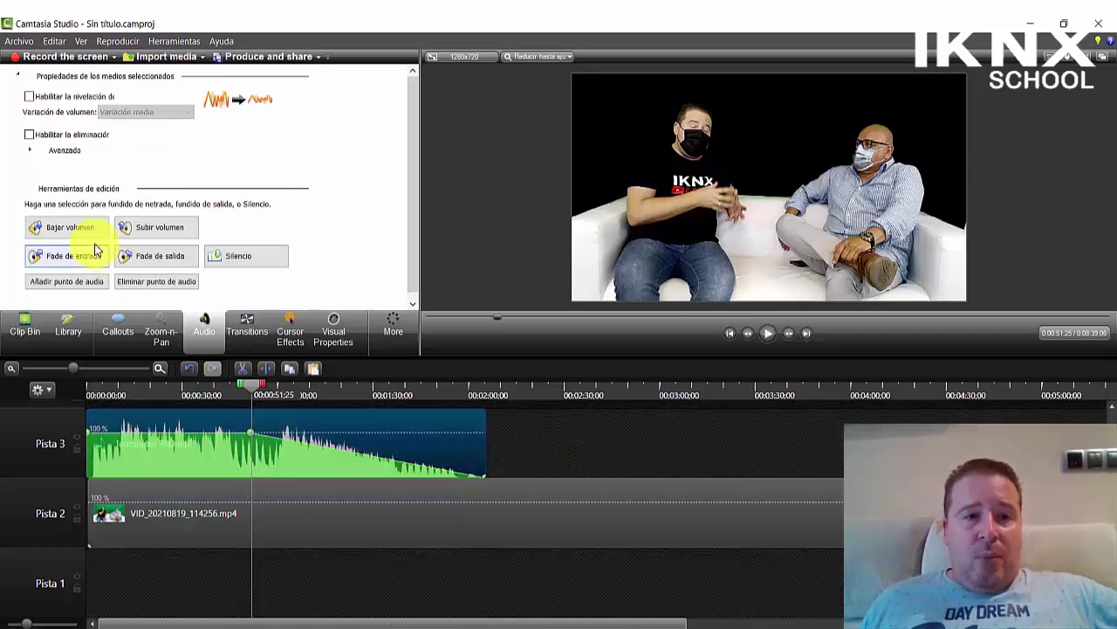
# - Try volume leveling with medium variation on the music clip and expand the advanced noise removal options
pyautogui.click(29, 97)
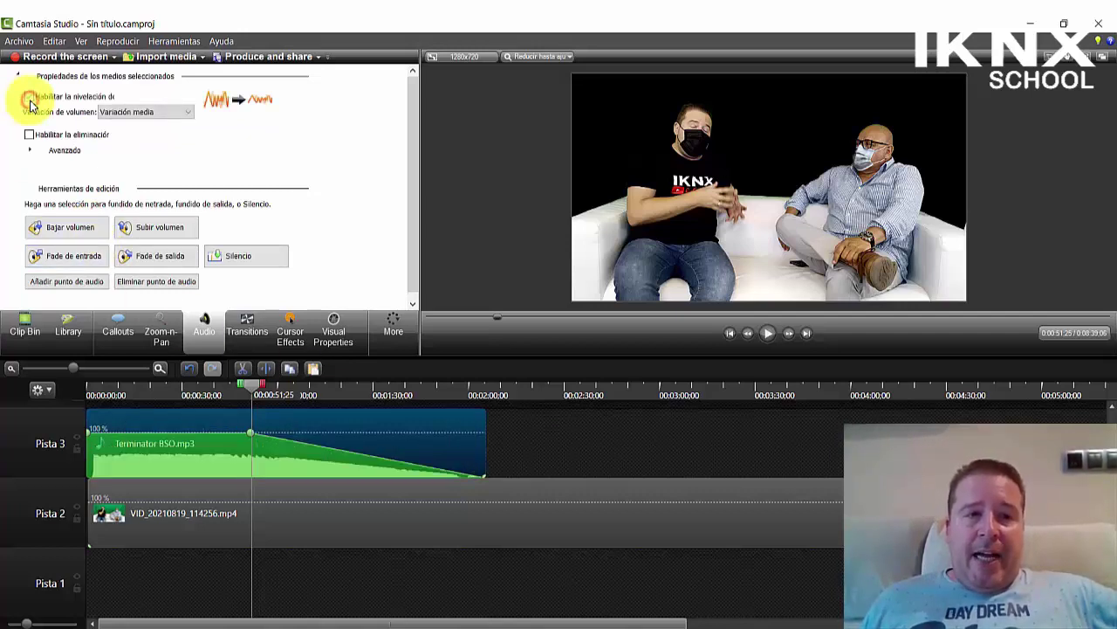
pyautogui.click(31, 153)
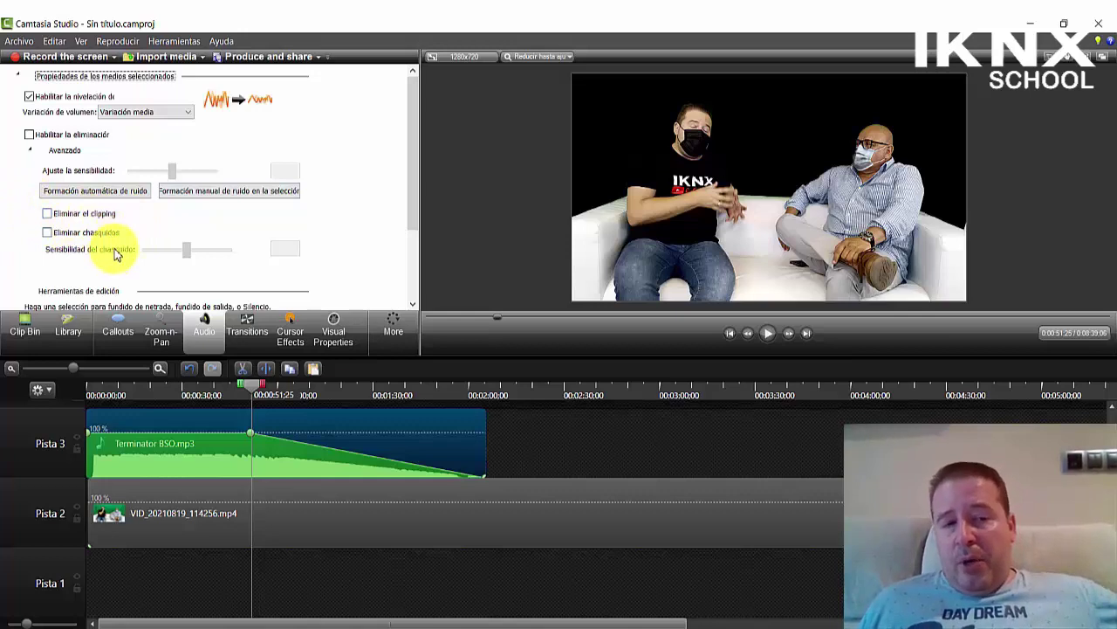
pyautogui.click(30, 98)
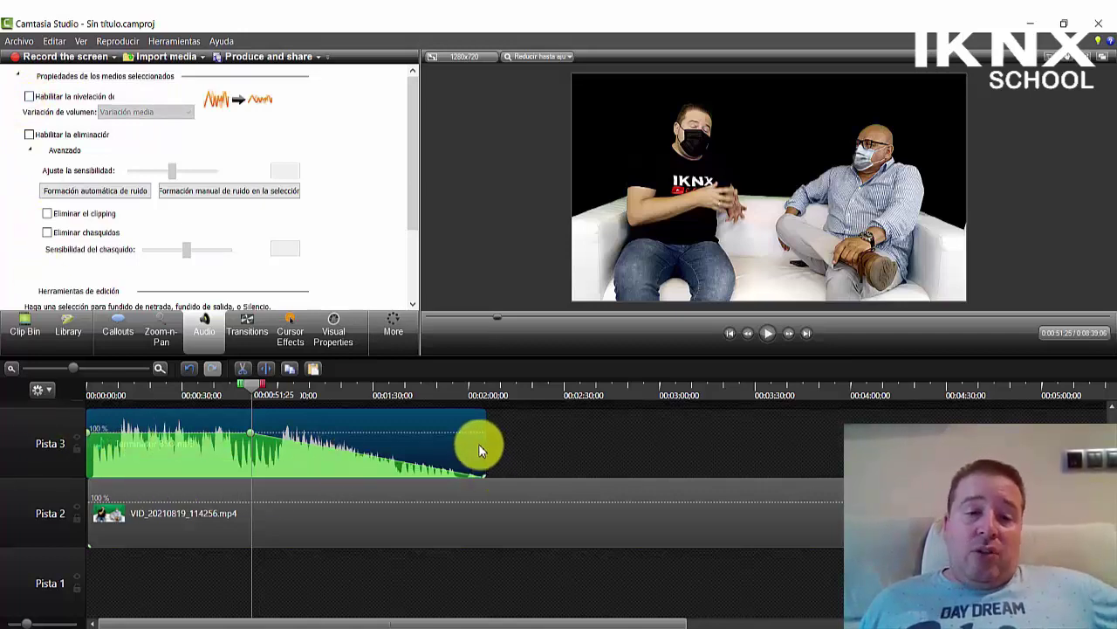
# - Place a second Terminator BSO.mp3 clip on Pista 3 directly after the end of the first one
pyautogui.click(456, 445)
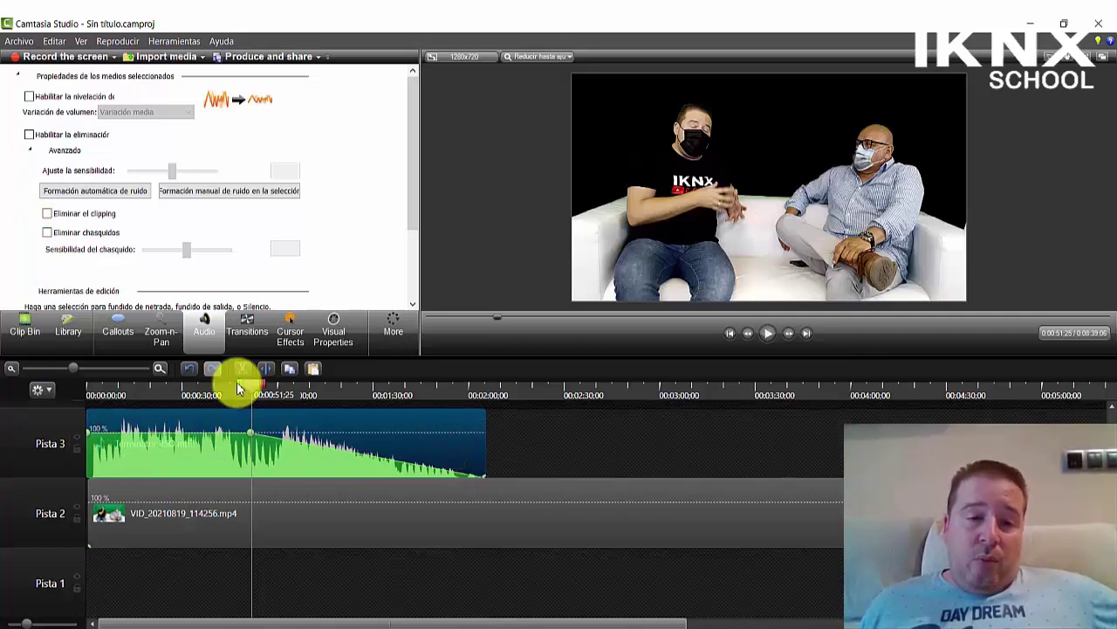
pyautogui.moveTo(253, 395); pyautogui.dragTo(500, 416)
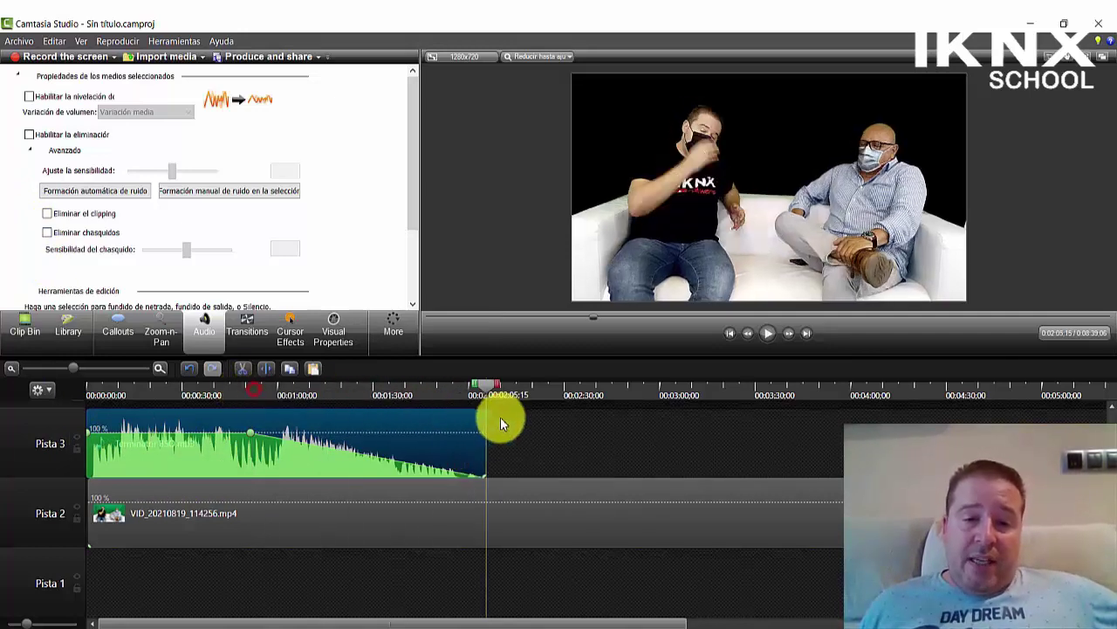
pyautogui.click(24, 324)
pyautogui.moveTo(33, 112); pyautogui.dragTo(501, 446)
pyautogui.moveTo(597, 461); pyautogui.dragTo(533, 467)
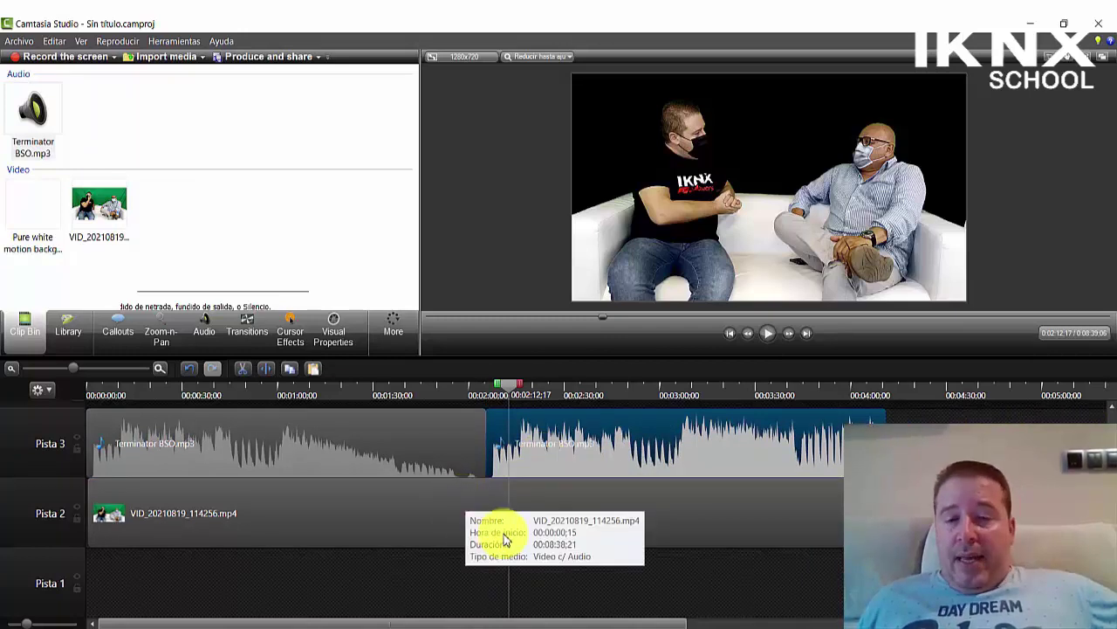
# - Copy the first faded music clip and paste it on Pista 3 at 0:04:11;00, after the second clip
pyautogui.click(306, 449)
pyautogui.rightClick(306, 447)
pyautogui.click(374, 279)
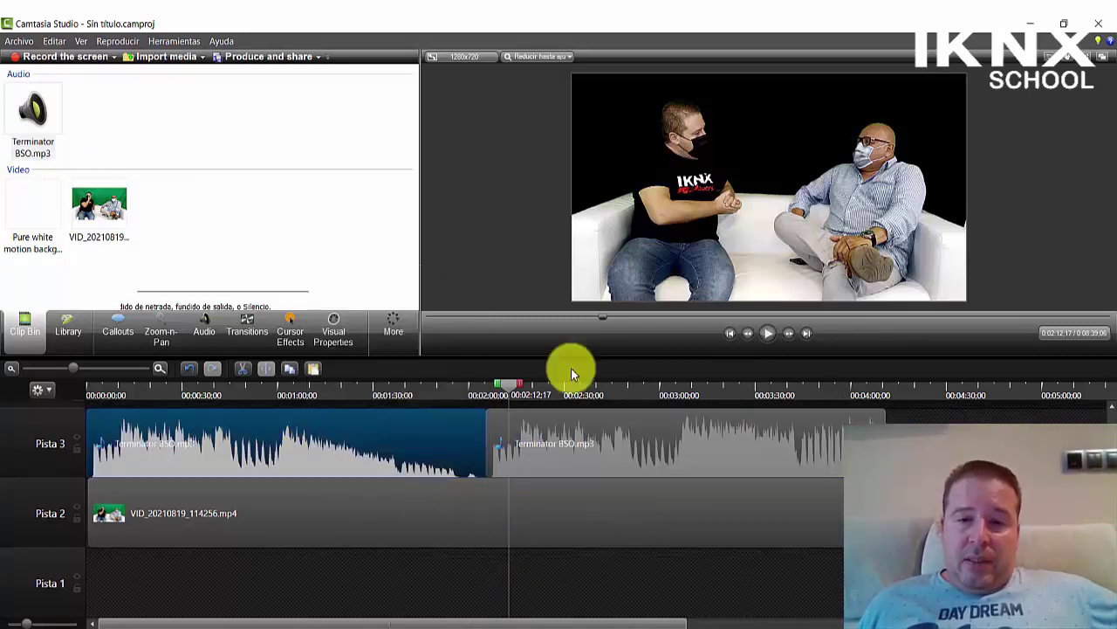
pyautogui.click(888, 395)
pyautogui.click(889, 394)
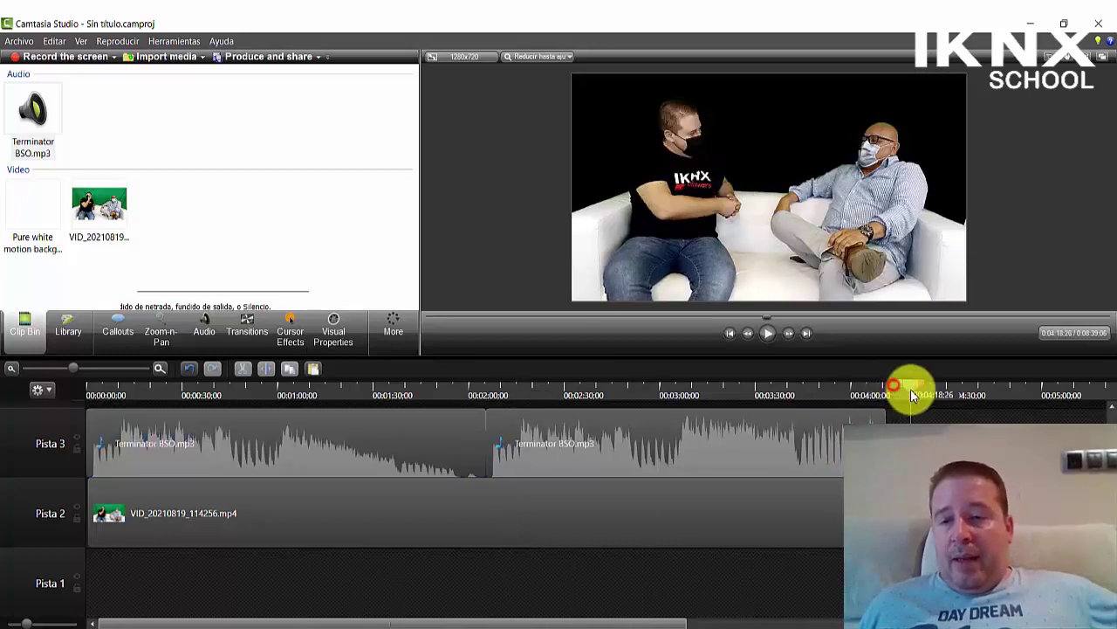
pyautogui.rightClick(891, 418)
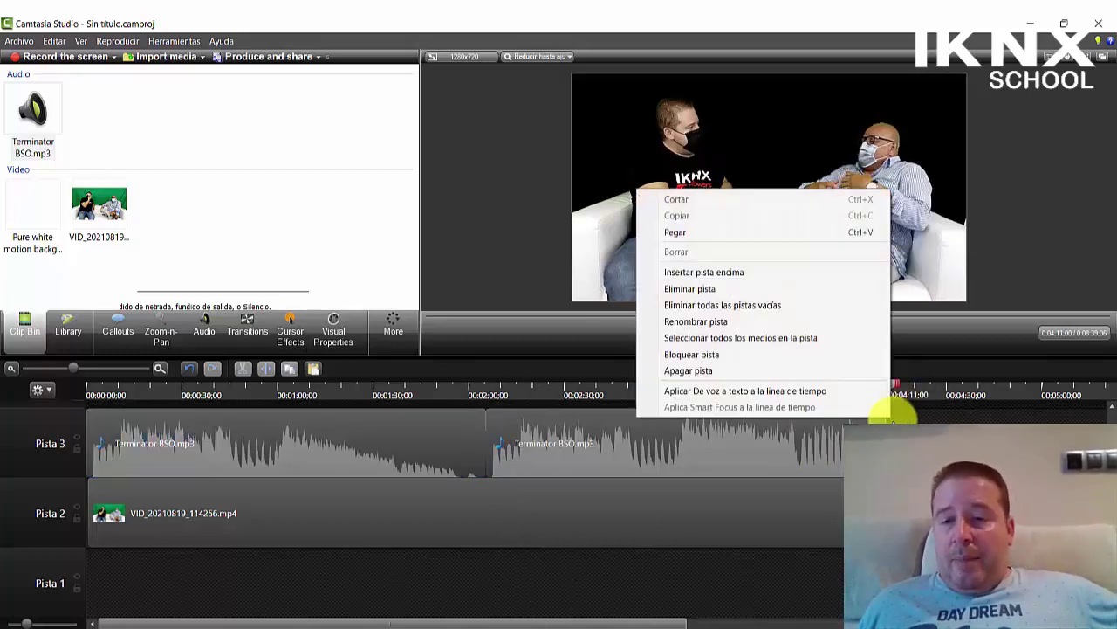
pyautogui.click(679, 232)
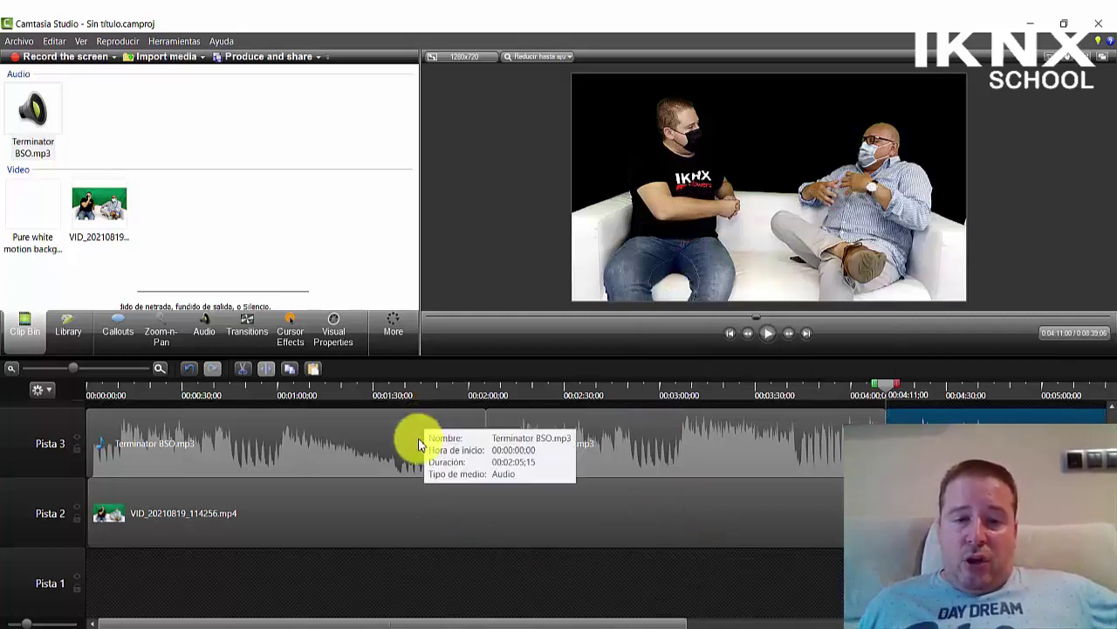
# - Delete the Terminator BSO.mp3 music clips from Pista 3
pyautogui.click(26, 622)
pyautogui.moveTo(27, 622); pyautogui.dragTo(20, 621)
pyautogui.click(365, 475)
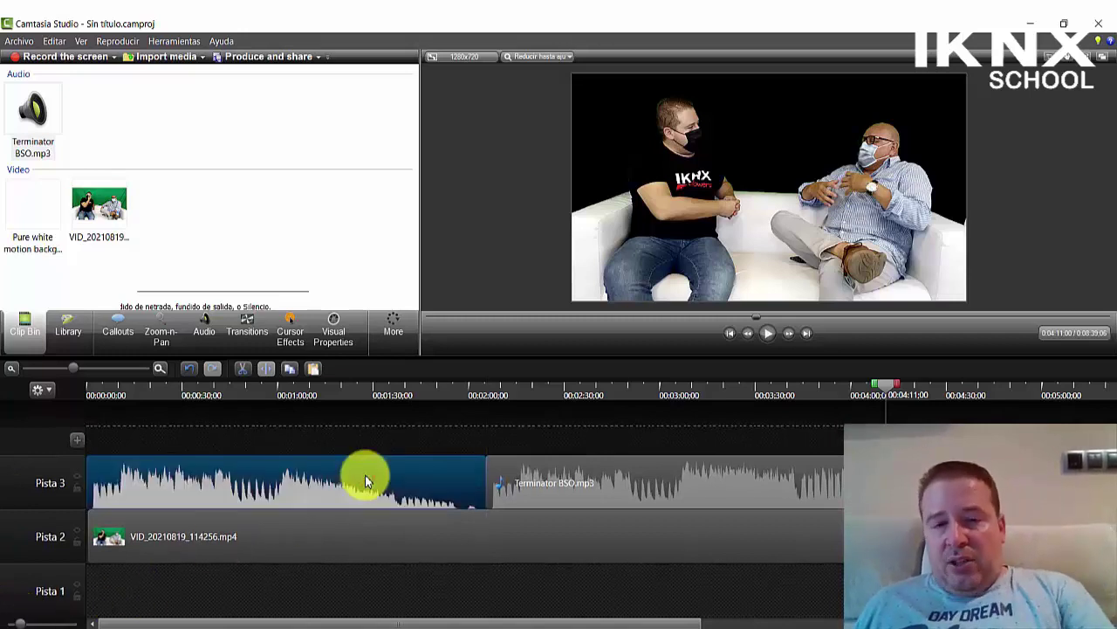
pyautogui.press('Delete')
pyautogui.click(497, 485)
pyautogui.press('Delete')
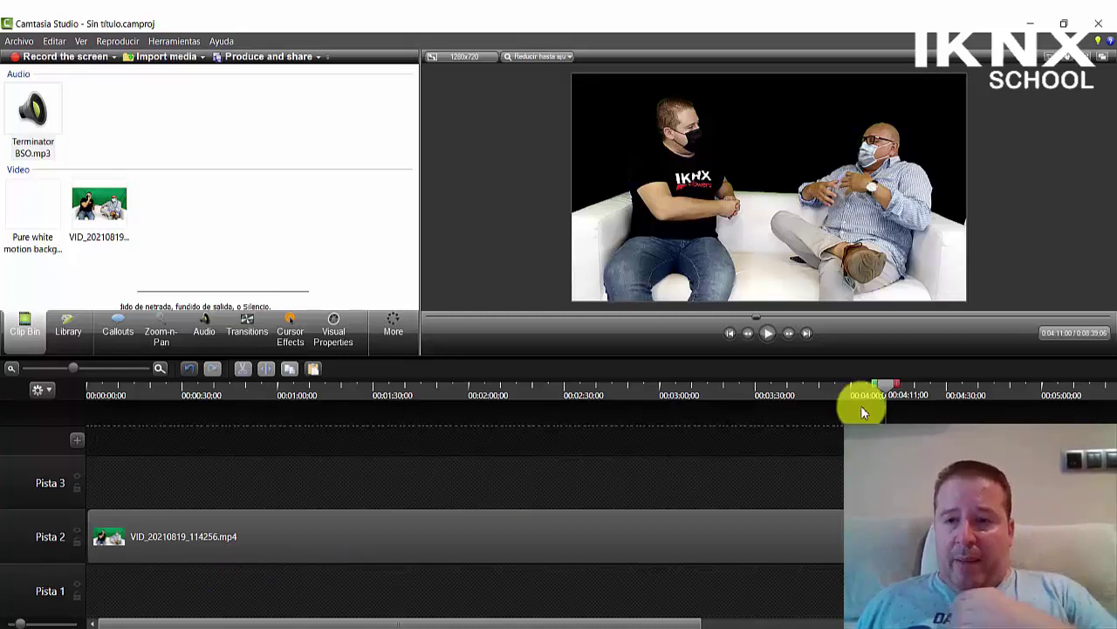
# - Delete the interview clip from Pista 2 and place the original VID_20210819_114256.mp4 at the start of Pista 1
pyautogui.moveTo(886, 390); pyautogui.dragTo(218, 453)
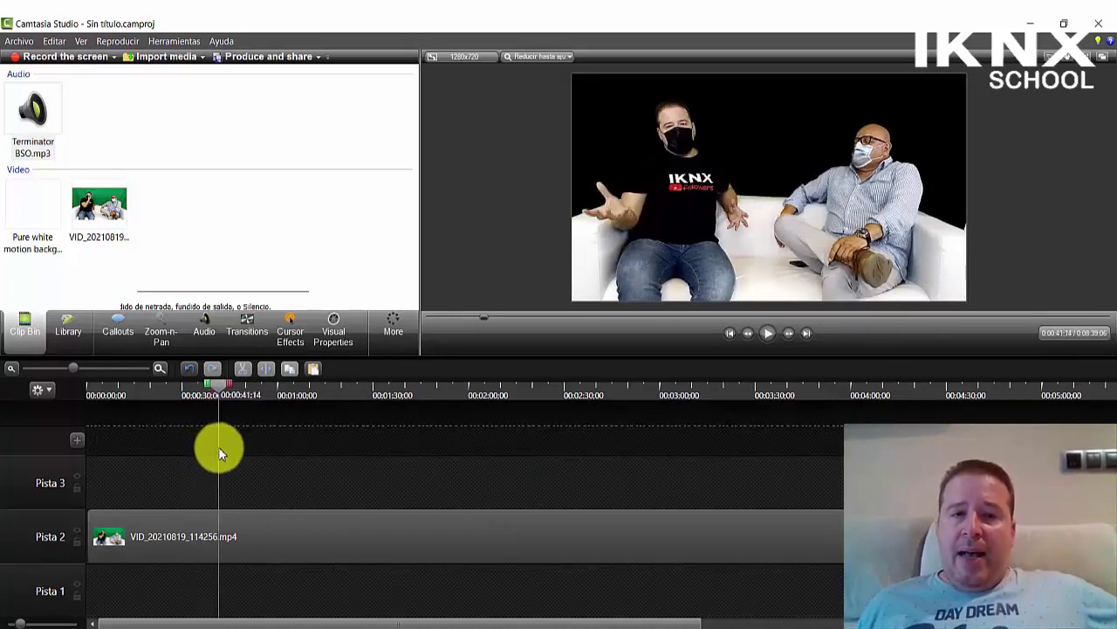
pyautogui.click(302, 537)
pyautogui.press('Delete')
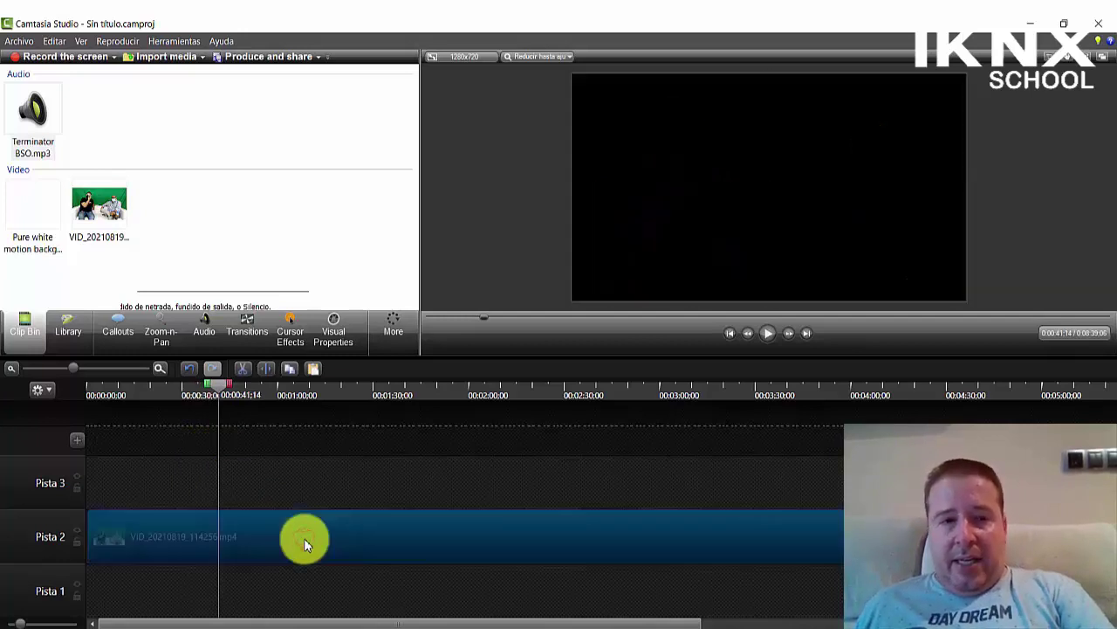
pyautogui.moveTo(100, 225); pyautogui.dragTo(105, 449)
pyautogui.moveTo(108, 580); pyautogui.dragTo(157, 611)
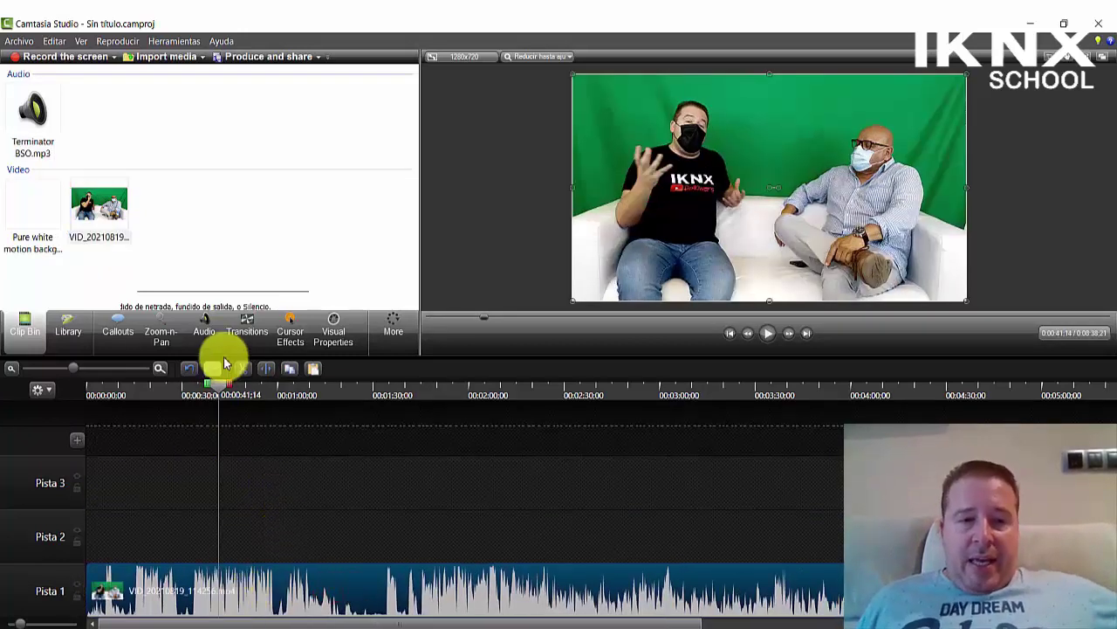
# - Lower the interview clip's audio level on Pista 1 all the way to silence and return to the project media
pyautogui.click(203, 334)
pyautogui.click(314, 576)
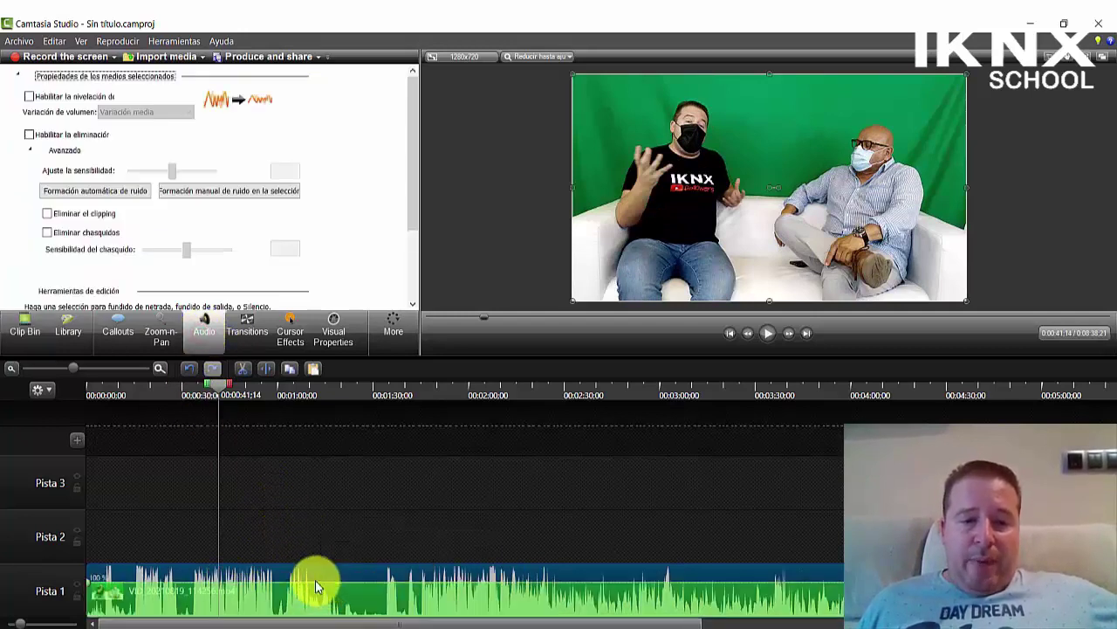
pyautogui.moveTo(316, 583); pyautogui.dragTo(321, 615)
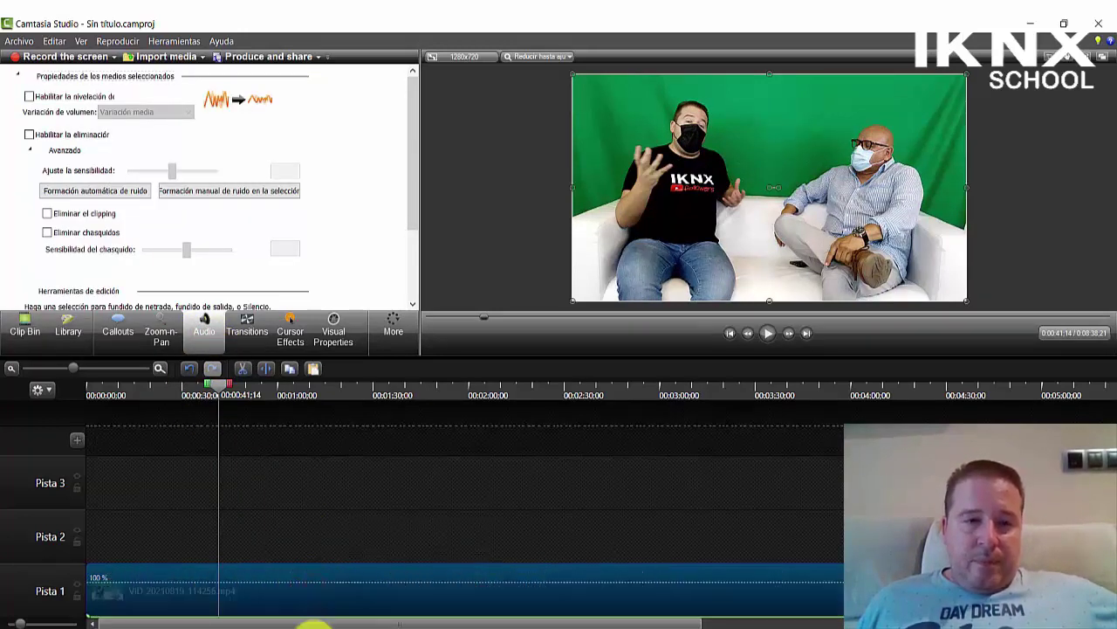
pyautogui.click(32, 333)
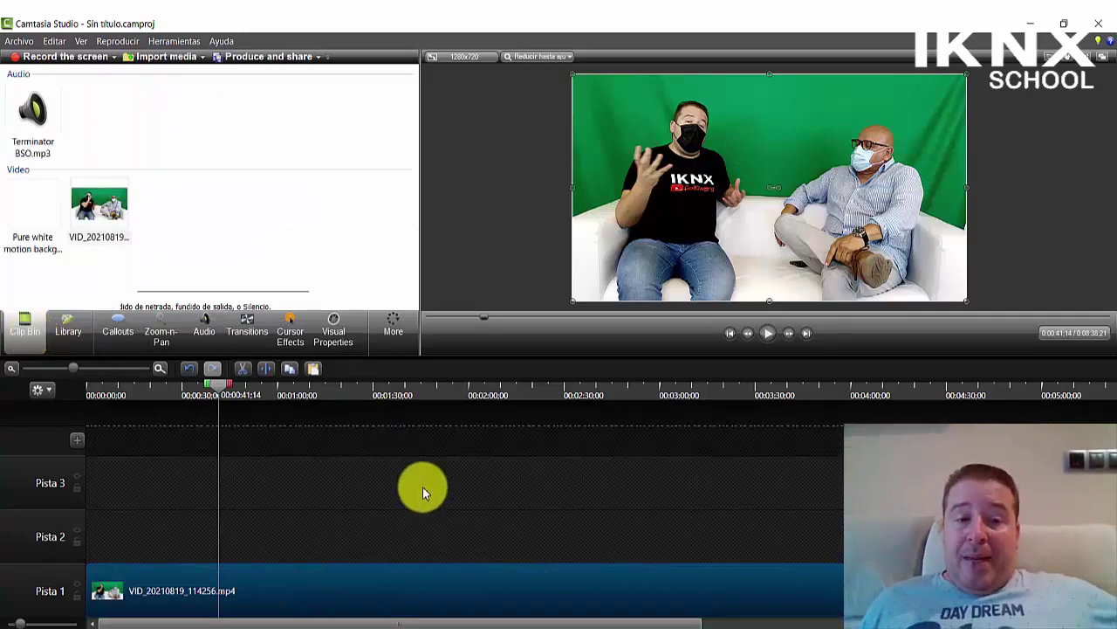
# - Add a Zoom-n-Pan at 0:00:42;00 that frames the head and shoulders of the man in the black shirt
pyautogui.moveTo(219, 384)
pyautogui.mouseDown()
pyautogui.moveTo(210, 389)
pyautogui.moveTo(220, 393)
pyautogui.mouseUp()
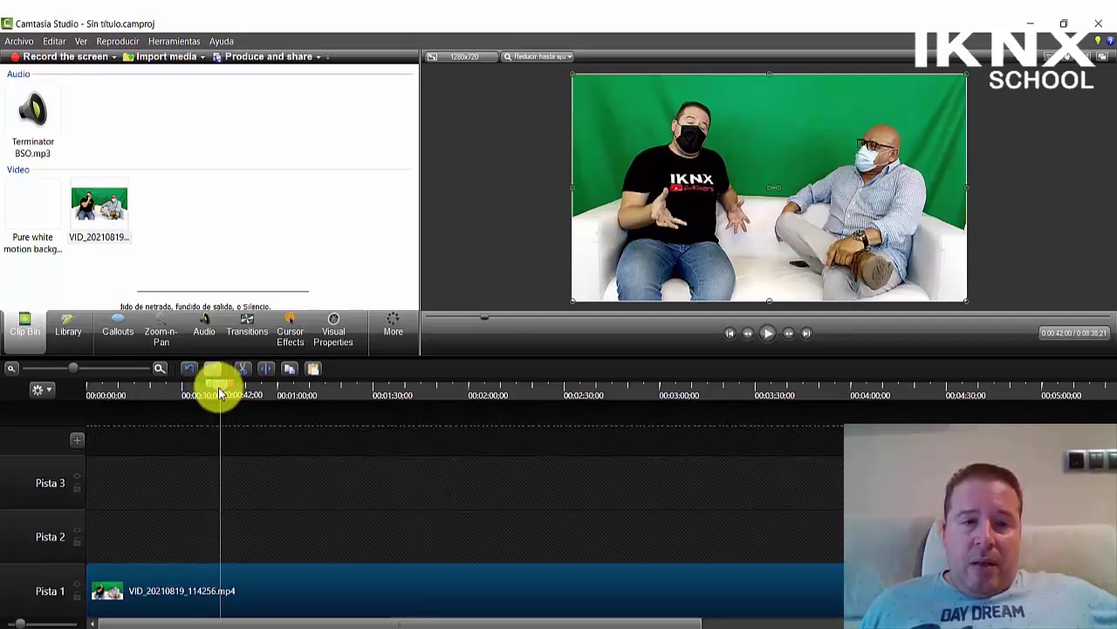
pyautogui.click(162, 336)
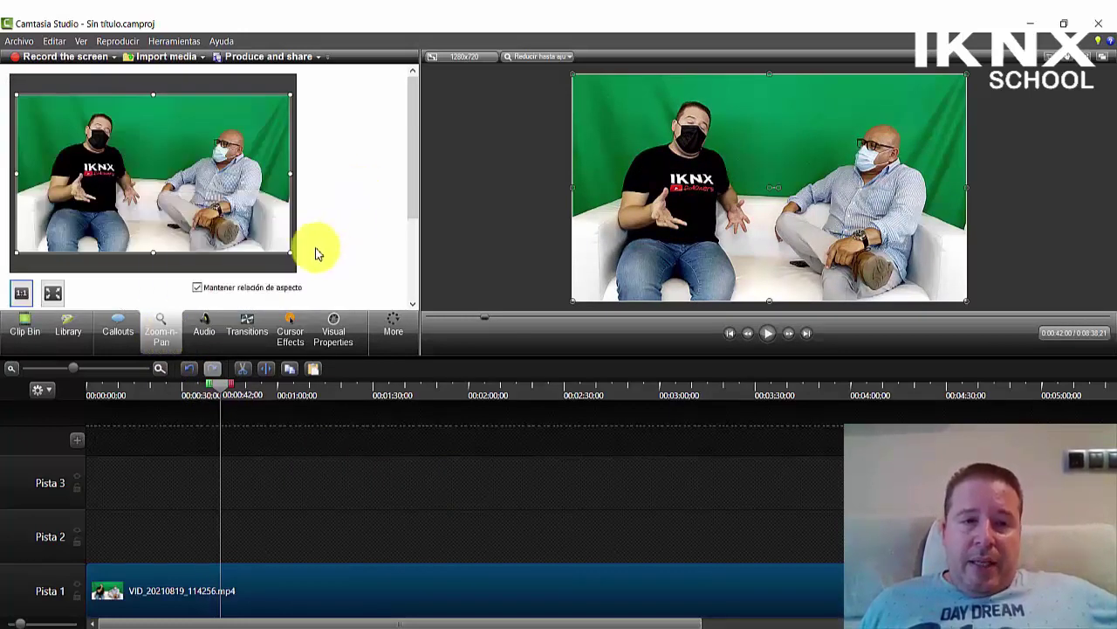
pyautogui.moveTo(289, 251); pyautogui.dragTo(291, 253)
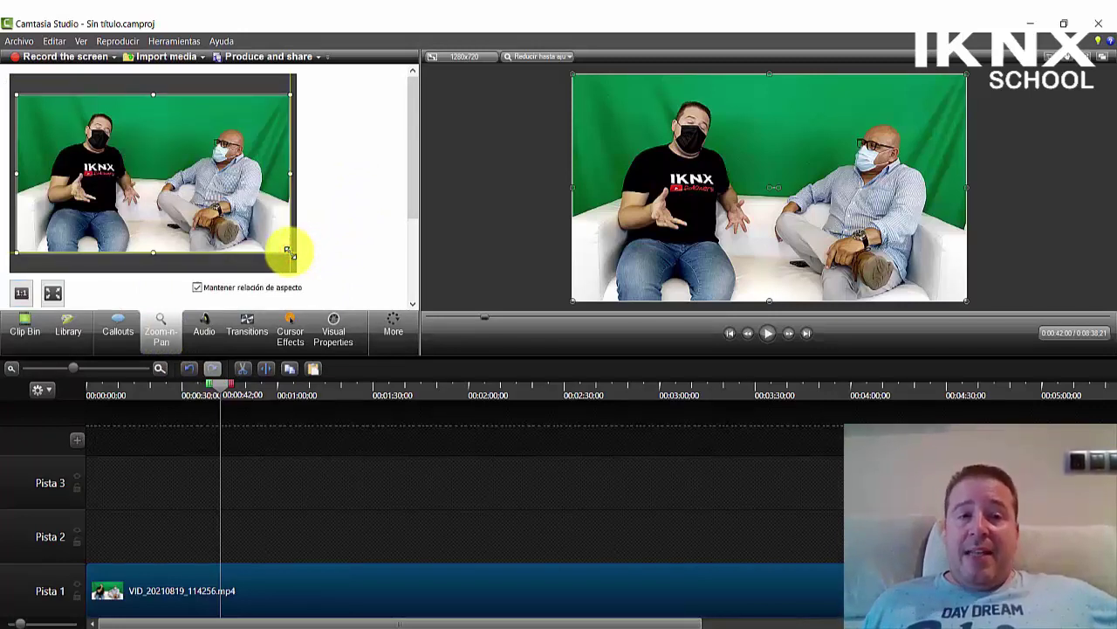
pyautogui.moveTo(288, 252); pyautogui.dragTo(137, 164)
pyautogui.moveTo(17, 94); pyautogui.dragTo(40, 109)
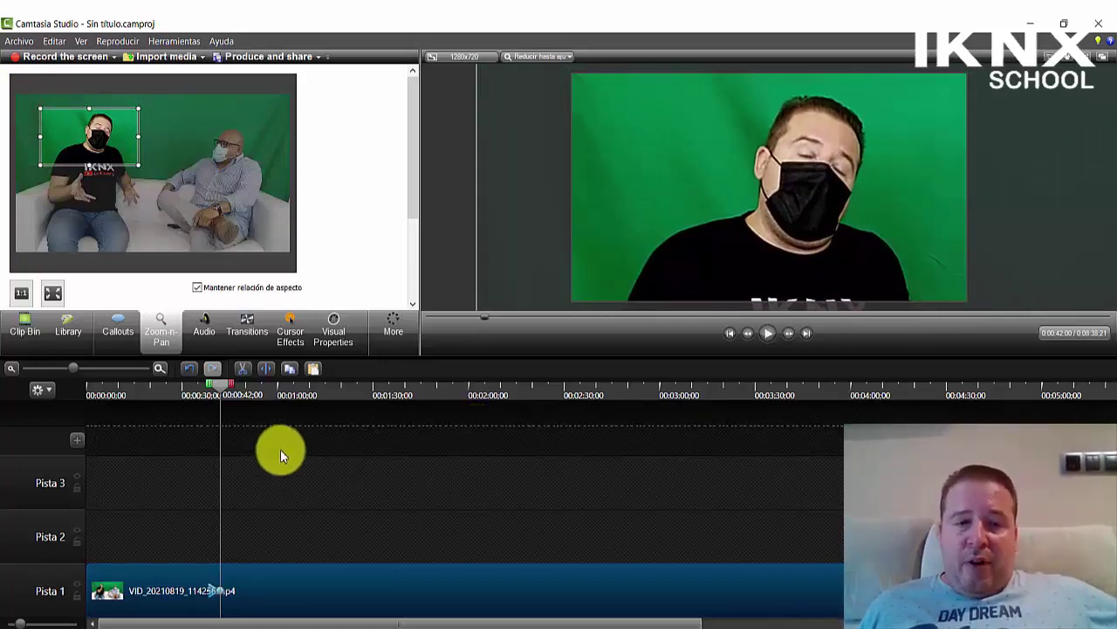
# - Play the interview from just before the zoom animation through to 0:00:50;13 to check the zoom
pyautogui.click(158, 369)
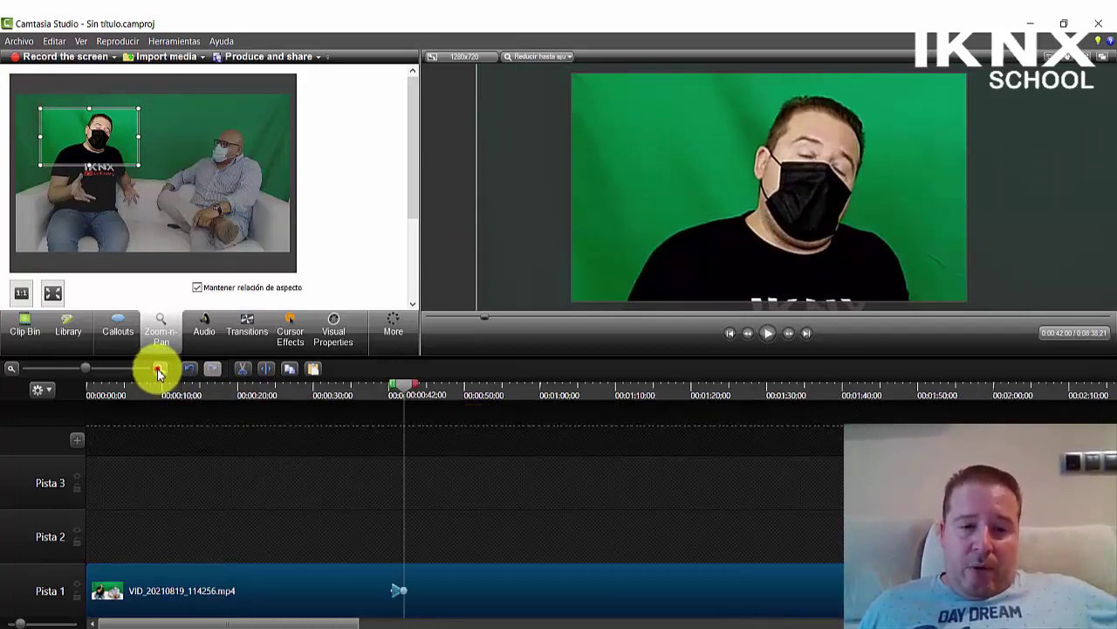
pyautogui.click(158, 368)
pyautogui.click(594, 389)
pyautogui.moveTo(597, 390); pyautogui.dragTo(562, 390)
pyautogui.click(770, 333)
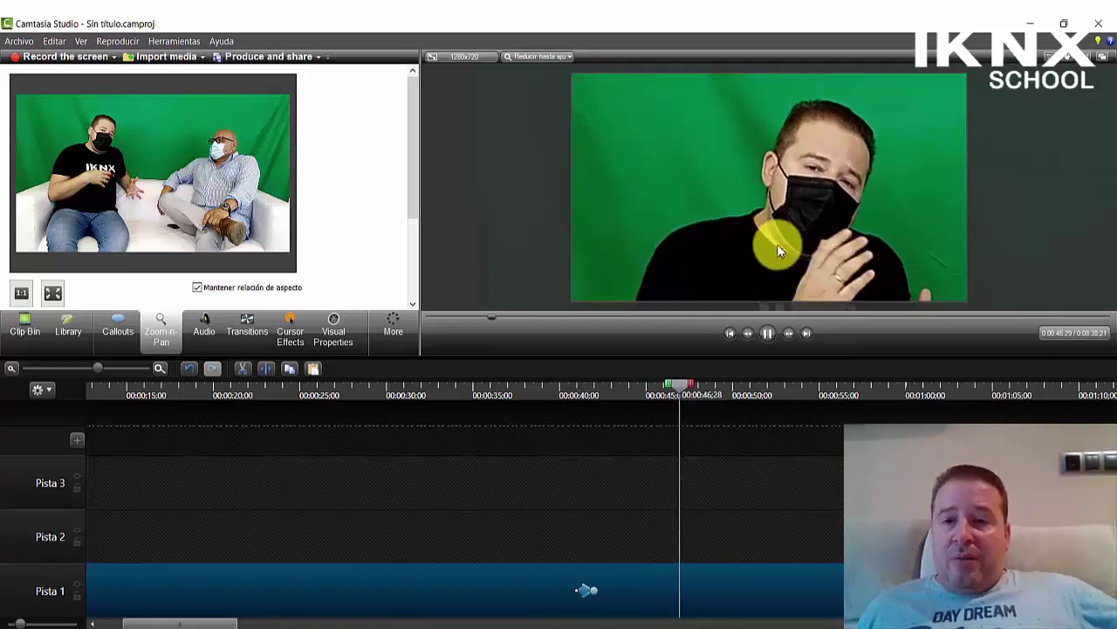
pyautogui.click(770, 333)
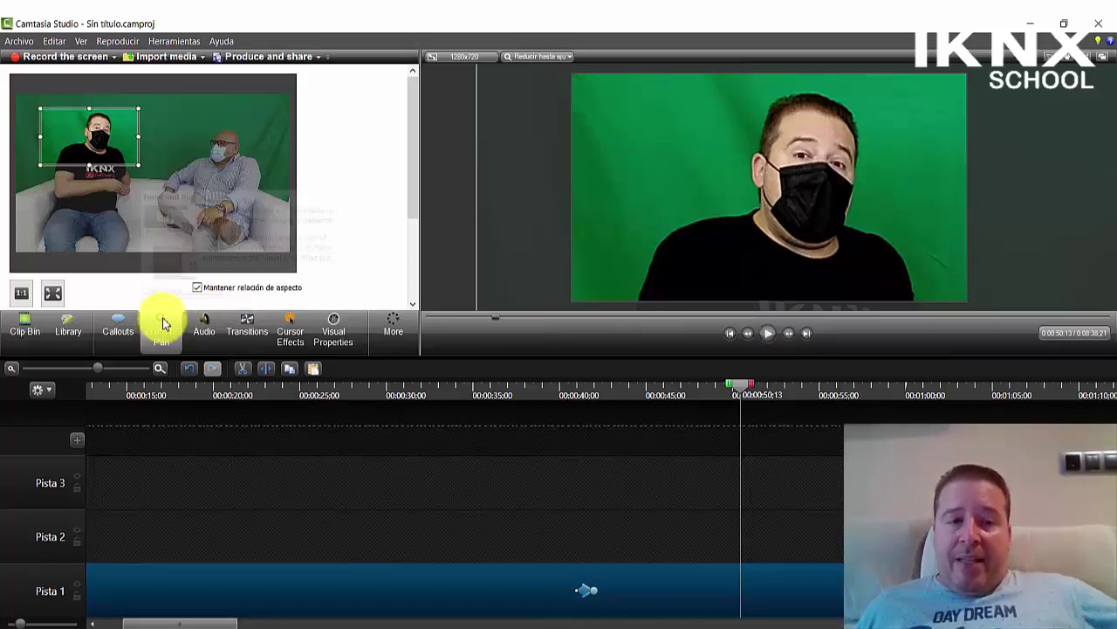
# - Add a Zoom-n-Pan at 0:00:50;13 that widens the frame back to the full shot of both men
pyautogui.moveTo(137, 166); pyautogui.dragTo(287, 251)
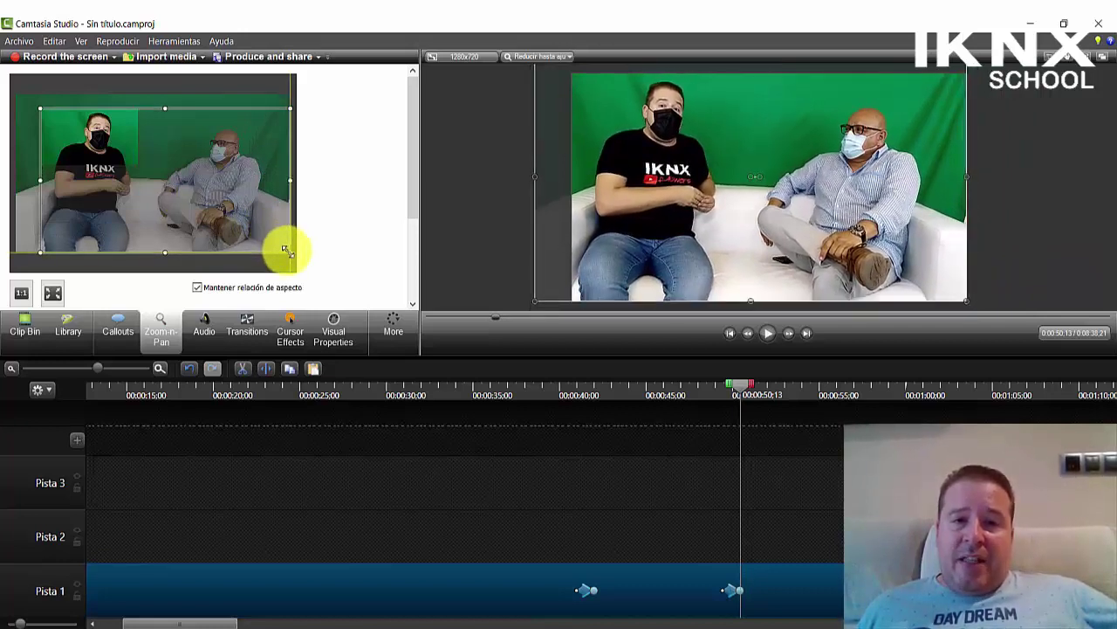
pyautogui.moveTo(293, 253)
pyautogui.mouseDown()
pyautogui.moveTo(337, 282)
pyautogui.moveTo(285, 258)
pyautogui.mouseUp()
pyautogui.moveTo(38, 108); pyautogui.dragTo(14, 95)
# - Play the interview from just before the second zoom animation through to 0:00:53;20 to check the zoom-out
pyautogui.moveTo(742, 386); pyautogui.dragTo(709, 385)
pyautogui.click(766, 333)
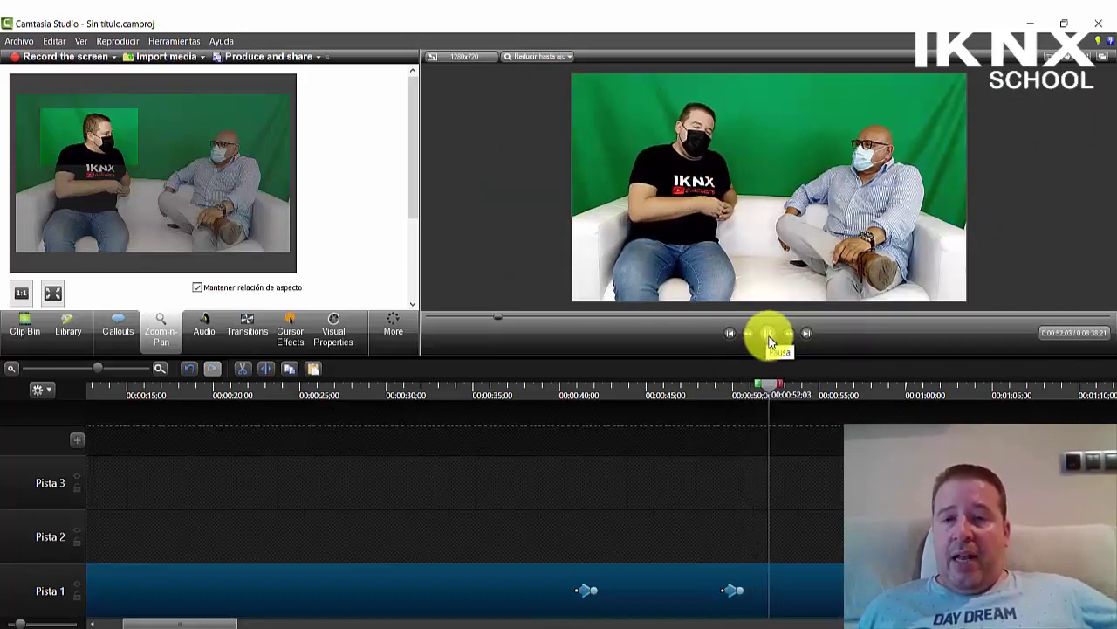
pyautogui.click(768, 338)
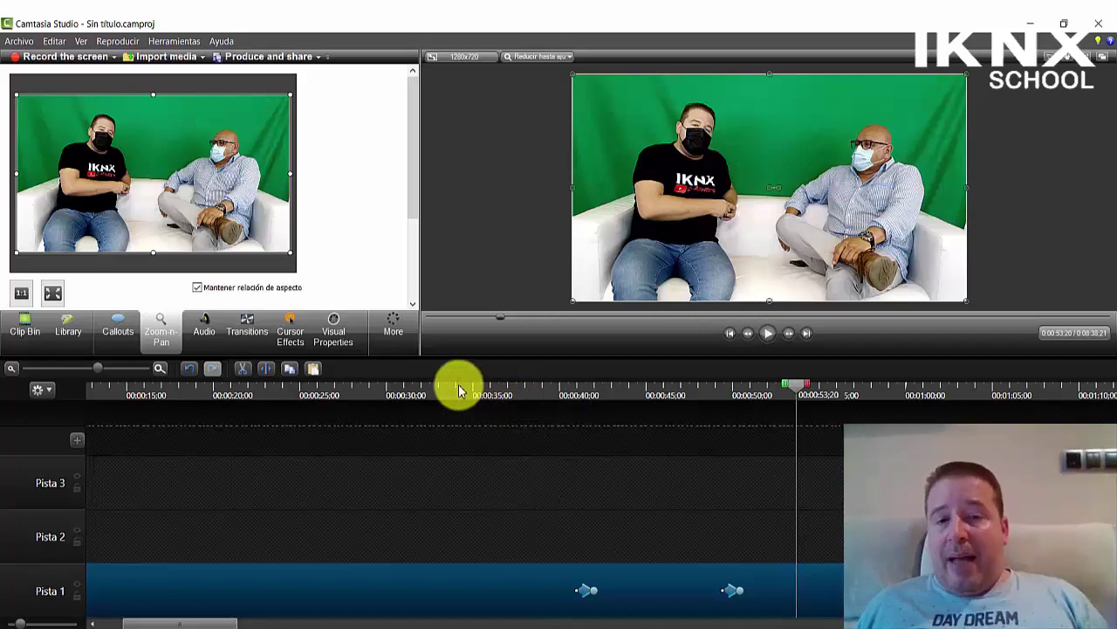
# - Split the interview clip on Pista 1 at 0:00:36;27 and 0:00:57;19 and delete the section between the cuts
pyautogui.click(507, 387)
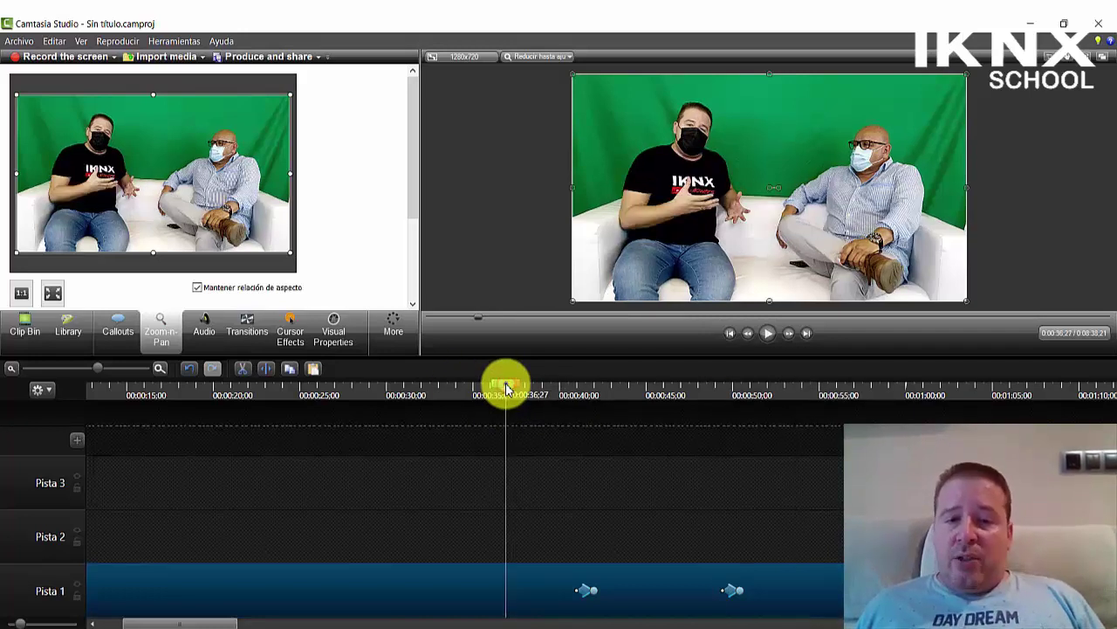
pyautogui.rightClick(506, 386)
pyautogui.click(541, 408)
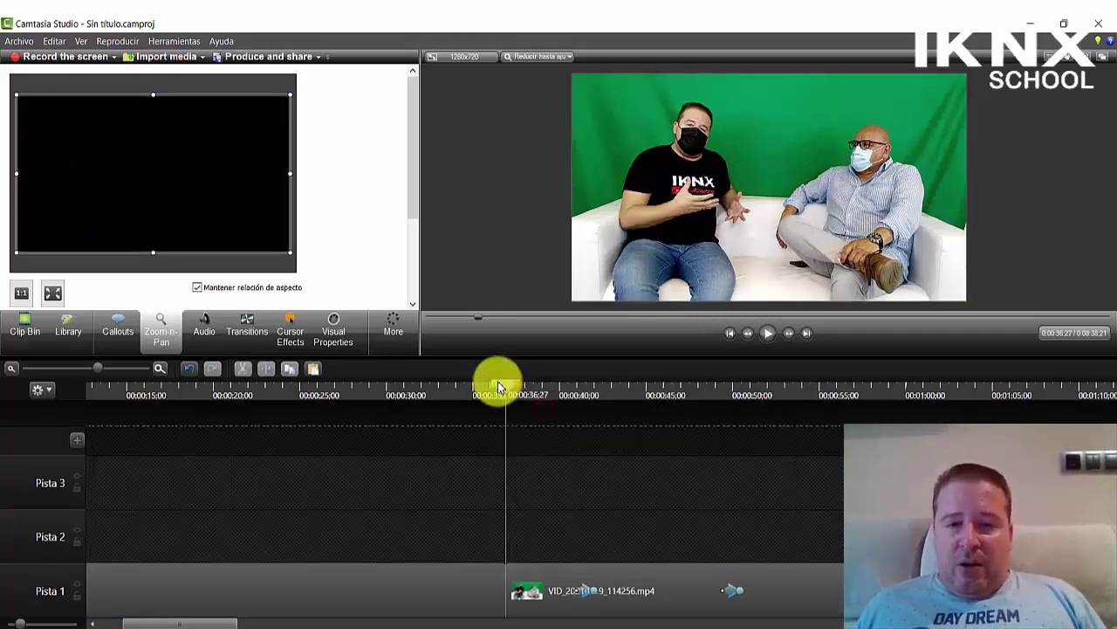
pyautogui.moveTo(503, 381); pyautogui.dragTo(875, 378)
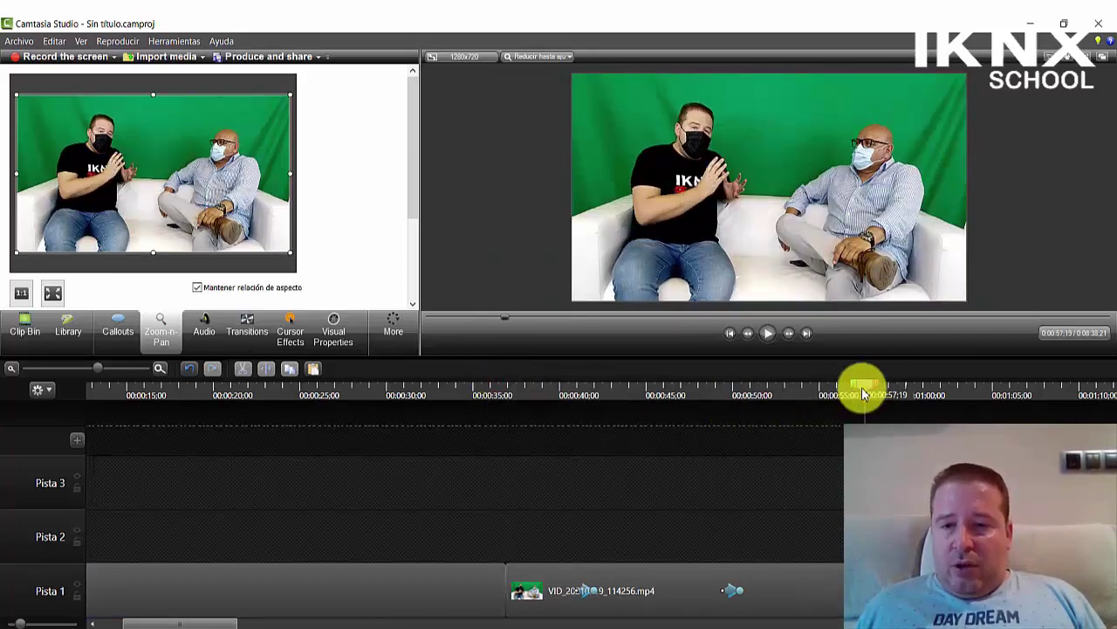
pyautogui.rightClick(863, 395)
pyautogui.click(895, 414)
pyautogui.click(631, 588)
pyautogui.press('Delete')
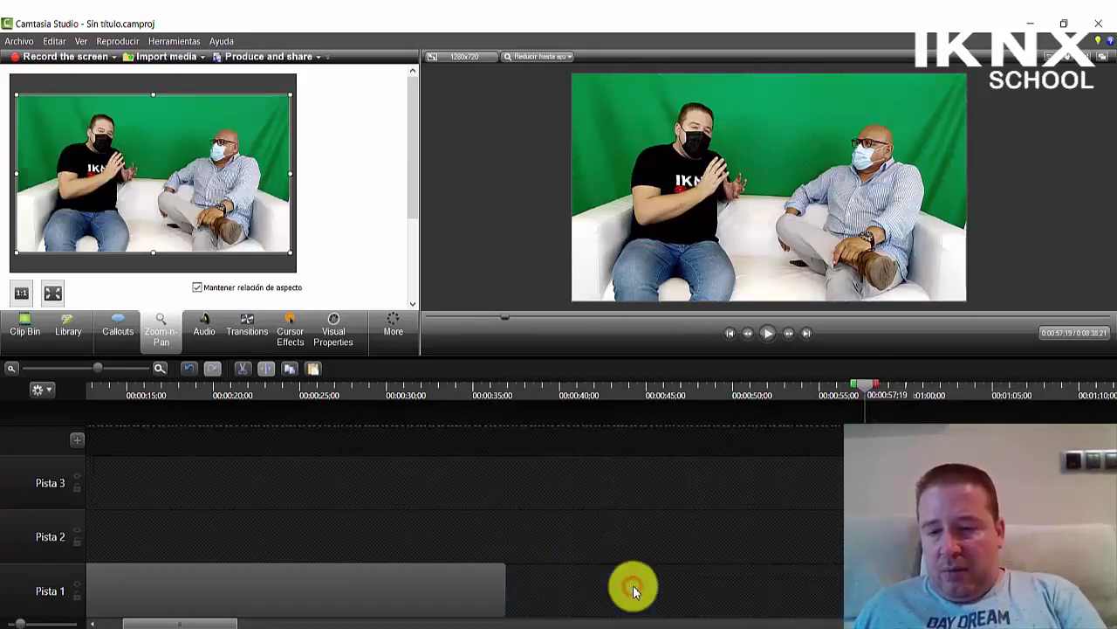
# - Move the remaining interview clip on Pista 1 against the end of the first part and play across the cut
pyautogui.hotkey('ctrl', 'z')
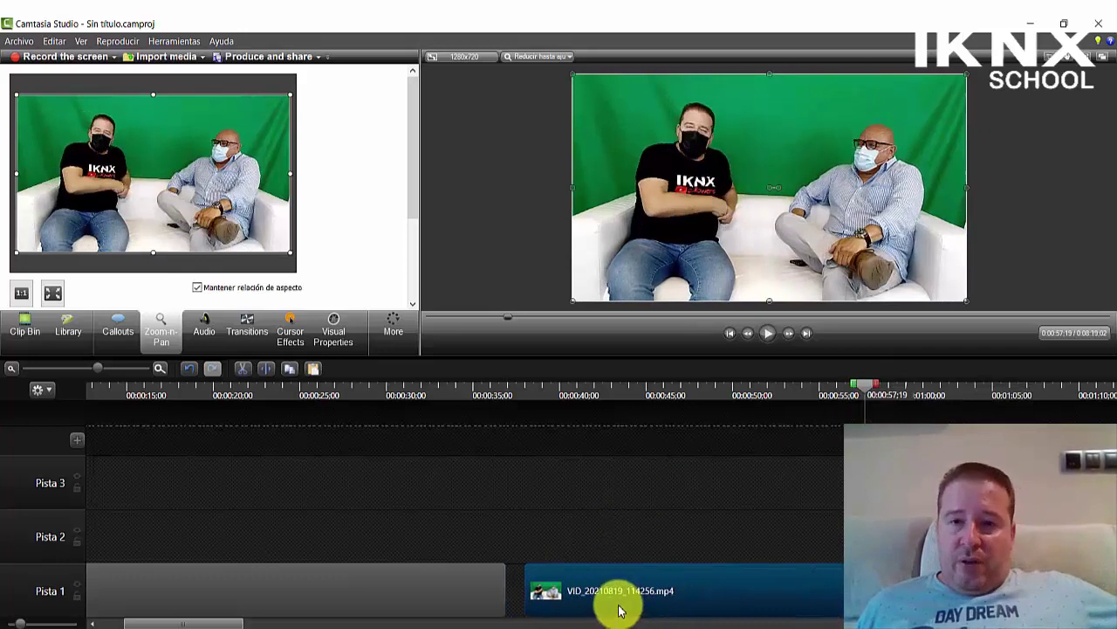
pyautogui.moveTo(696, 603); pyautogui.dragTo(653, 588)
pyautogui.click(584, 486)
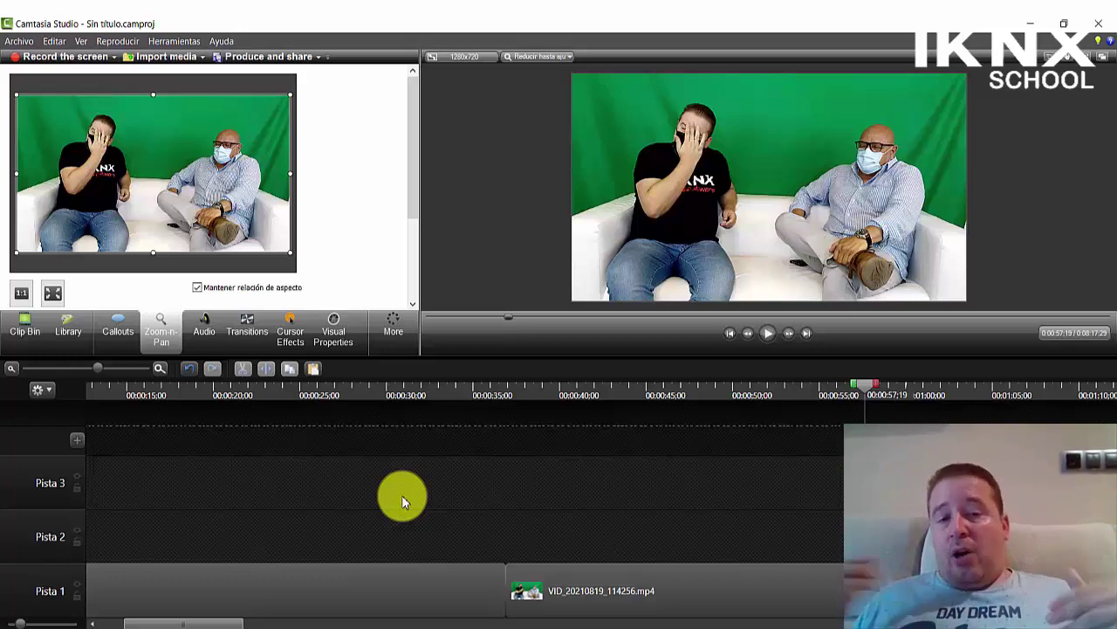
pyautogui.click(494, 390)
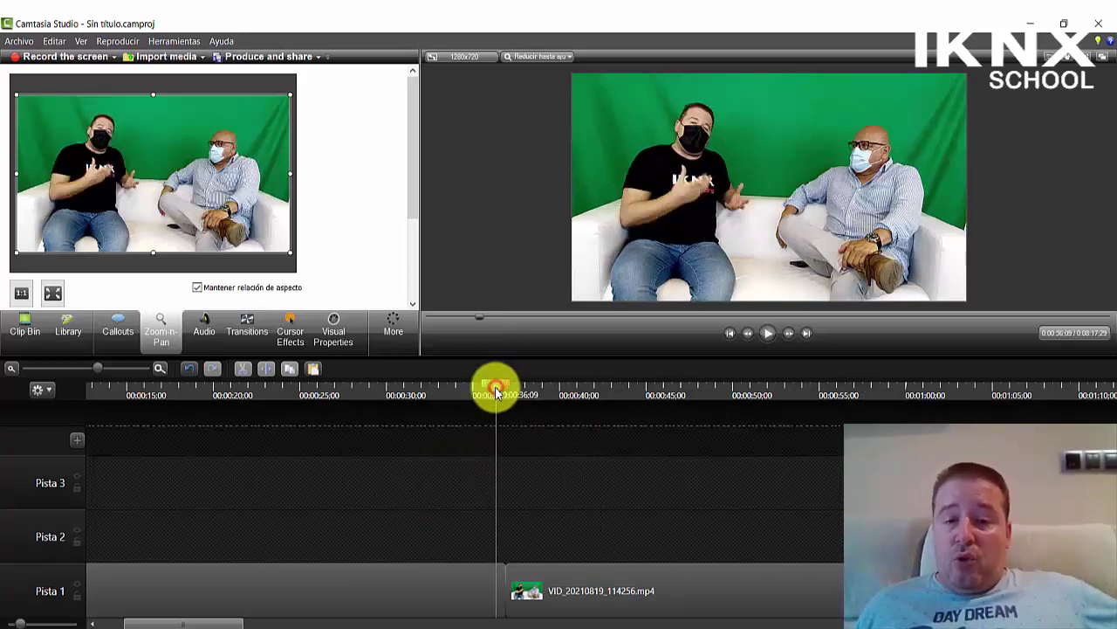
pyautogui.click(766, 335)
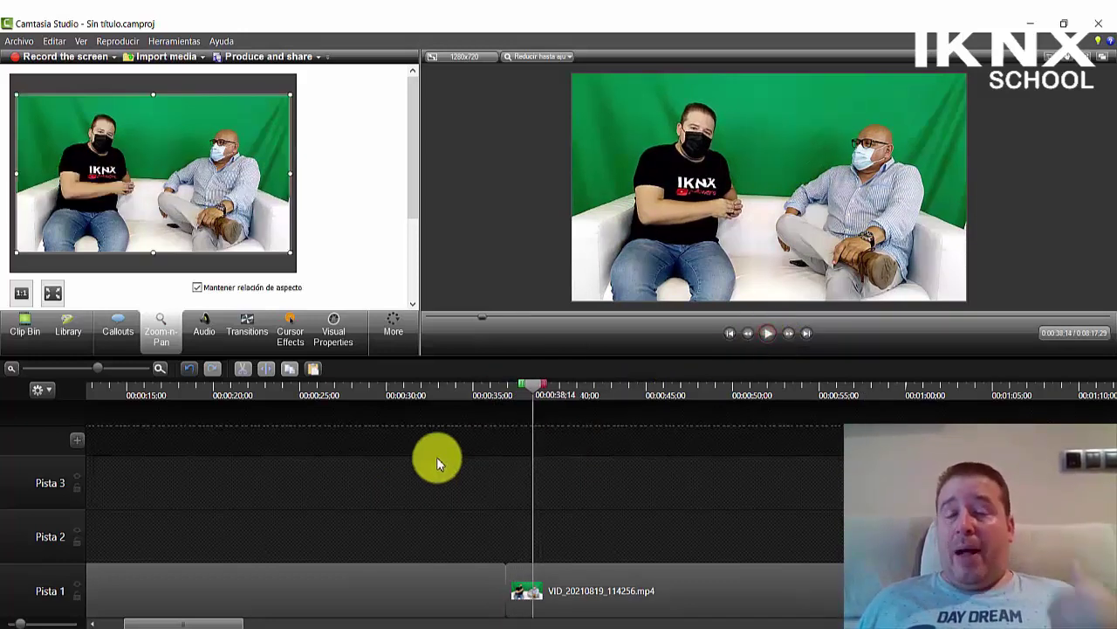
# - Add the Fundido transition at the cut between the two interview clips on Pista 1 and play through it
pyautogui.click(250, 333)
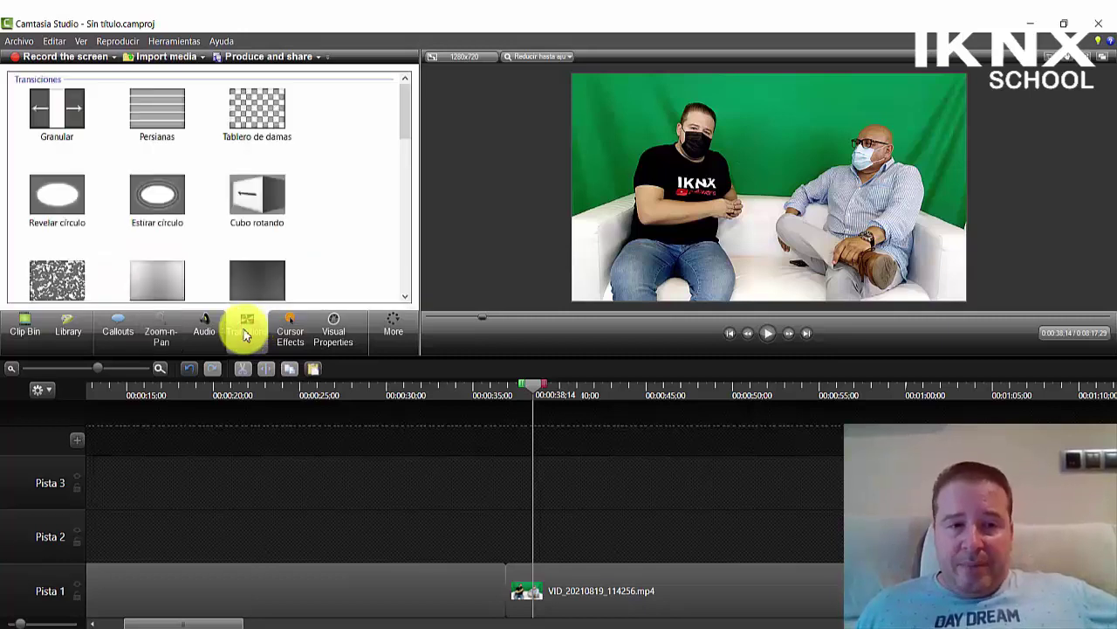
pyautogui.scroll(-5, 200, 212)
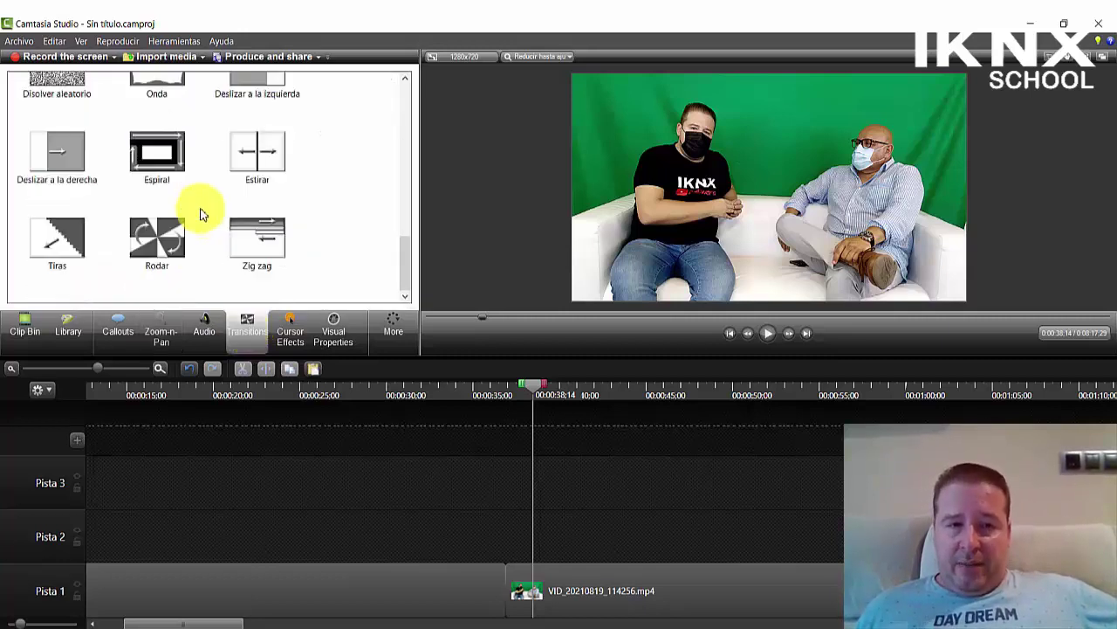
pyautogui.scroll(6, 200, 212)
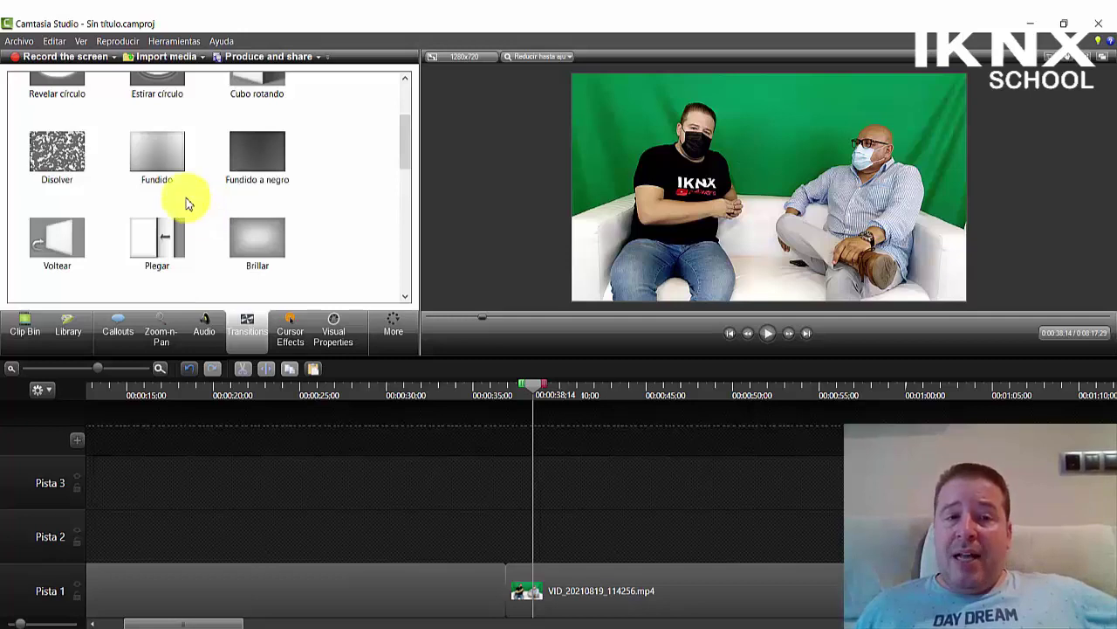
pyautogui.moveTo(154, 145); pyautogui.dragTo(498, 593)
pyautogui.click(480, 387)
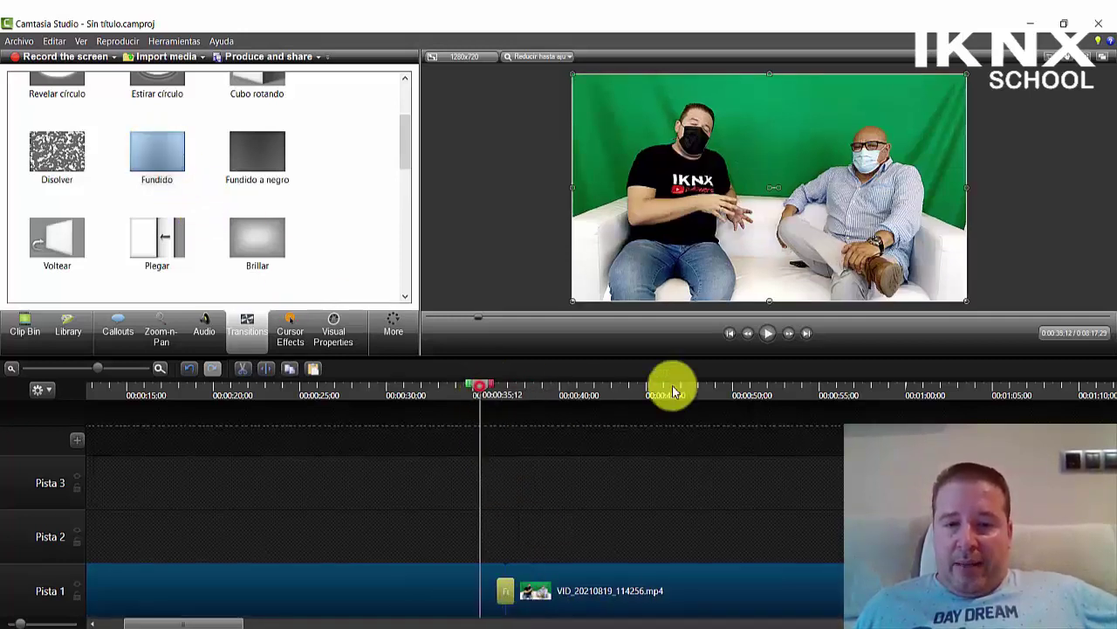
pyautogui.click(768, 333)
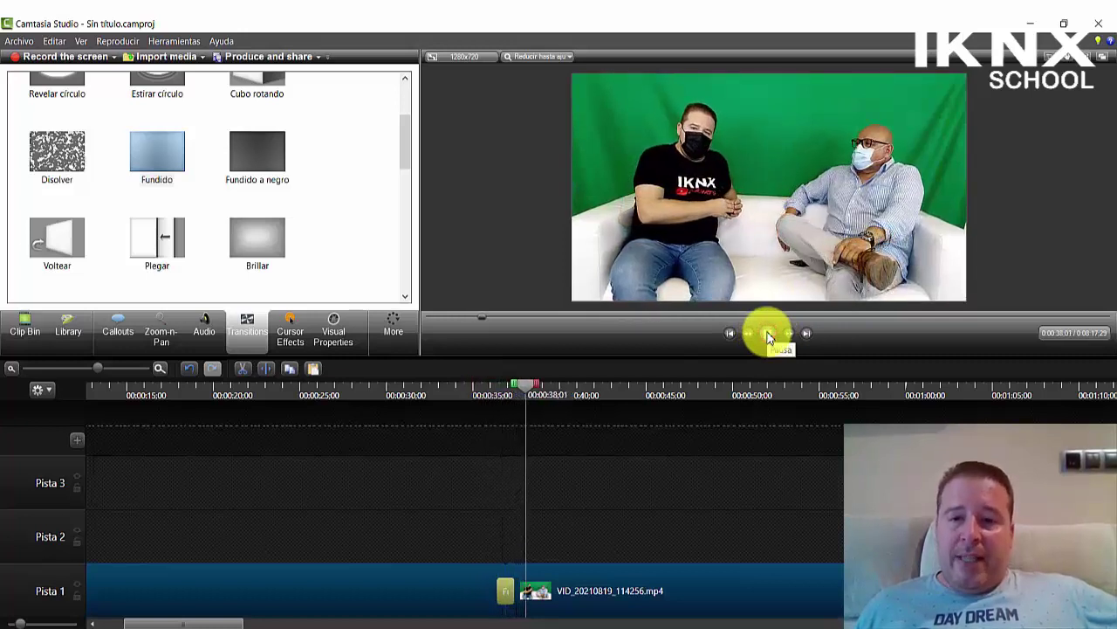
pyautogui.click(768, 334)
# - Replace the transition at the cut on Pista 1 with Brillar and play through it
pyautogui.moveTo(255, 237)
pyautogui.mouseDown()
pyautogui.moveTo(498, 536)
pyautogui.moveTo(507, 586)
pyautogui.mouseUp()
pyautogui.moveTo(528, 387); pyautogui.dragTo(483, 384)
pyautogui.click(765, 337)
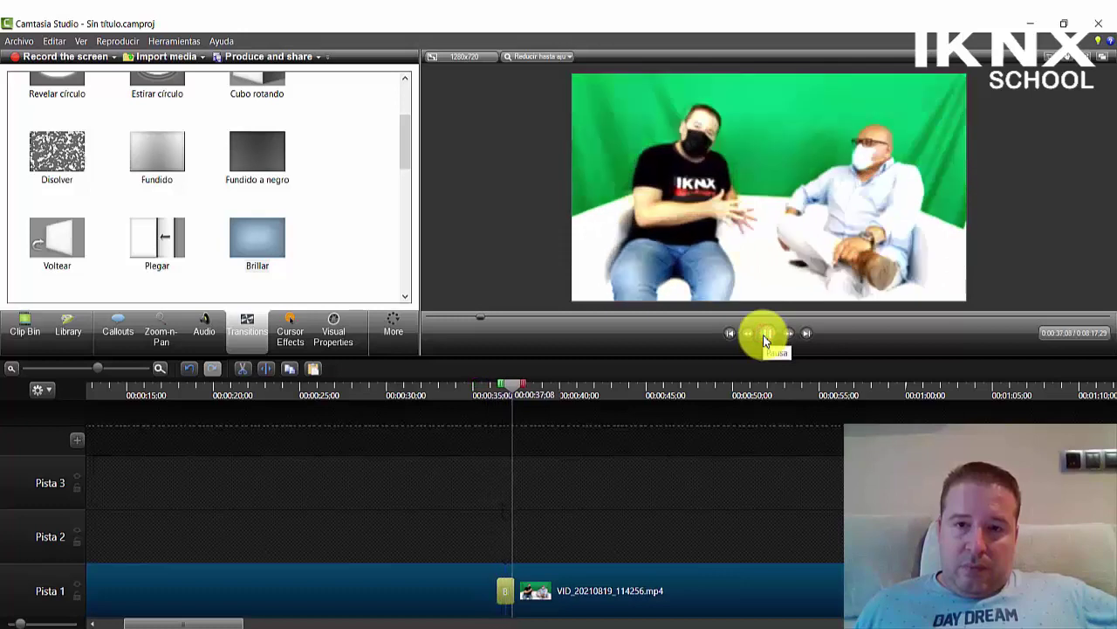
pyautogui.click(765, 337)
# - Replace the transition at the cut on Pista 1 with Fundido a negro and play through it
pyautogui.moveTo(260, 150)
pyautogui.mouseDown()
pyautogui.moveTo(486, 406)
pyautogui.moveTo(512, 591)
pyautogui.mouseUp()
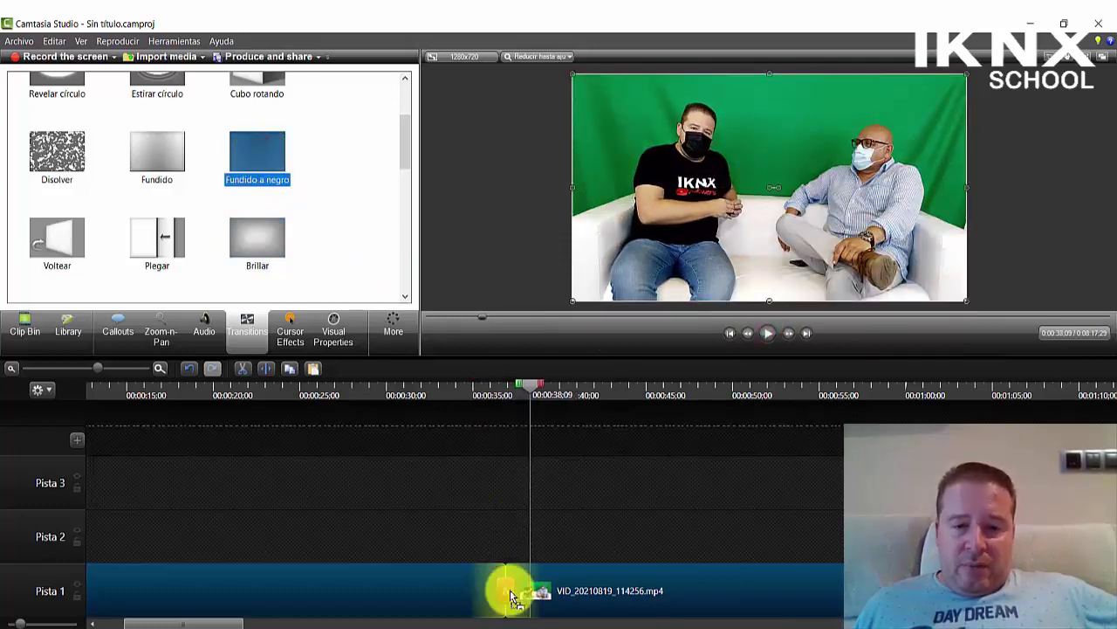
pyautogui.click(472, 397)
pyautogui.click(765, 335)
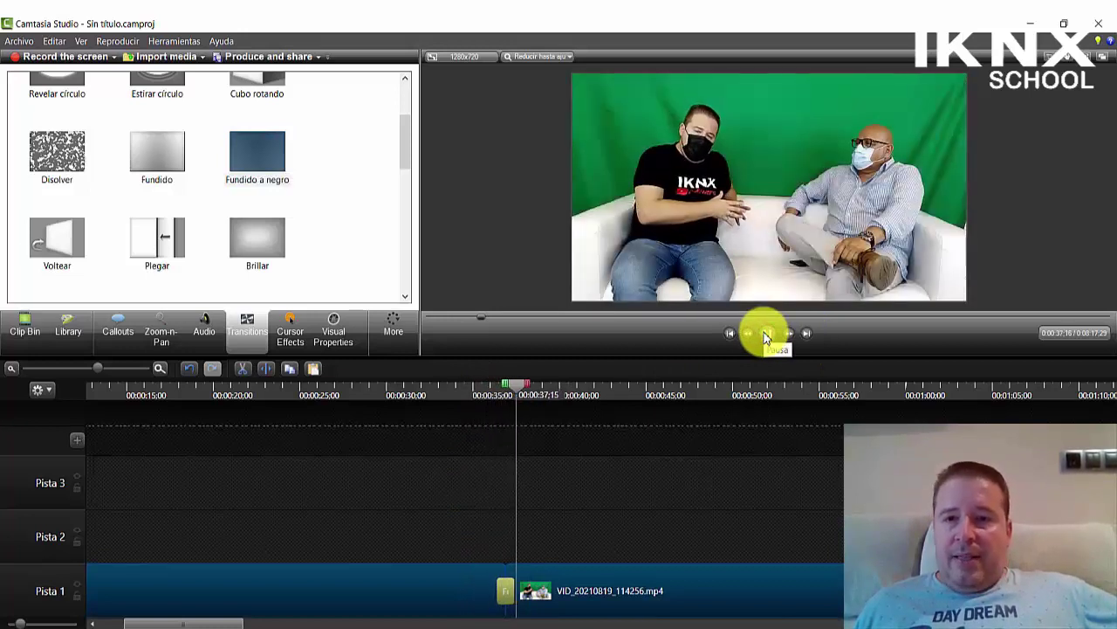
pyautogui.click(766, 337)
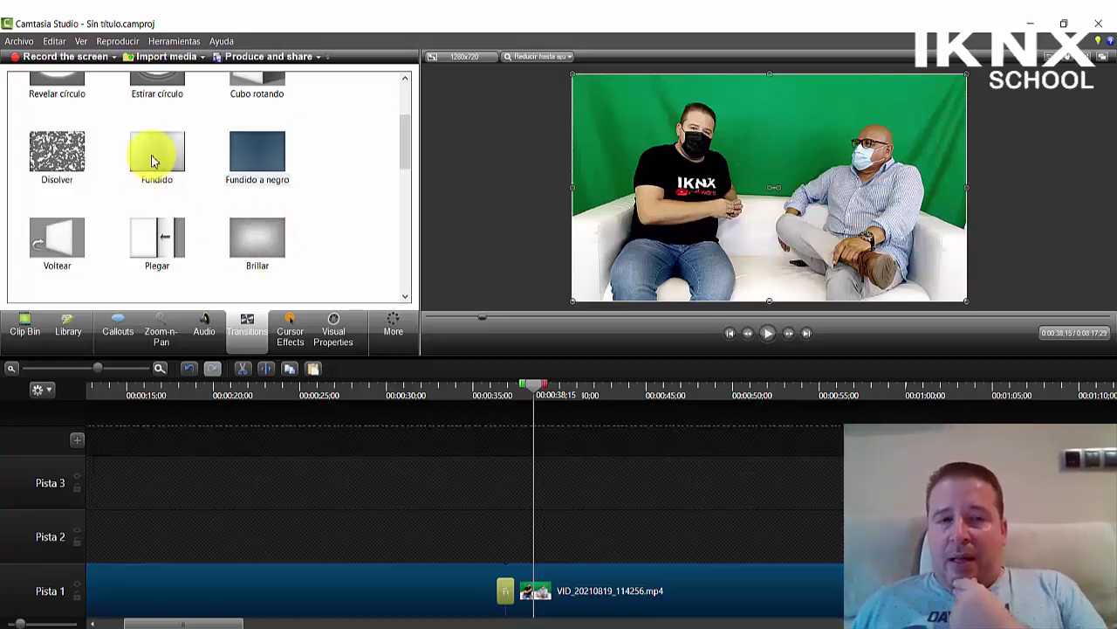
pyautogui.scroll(3, 137, 195)
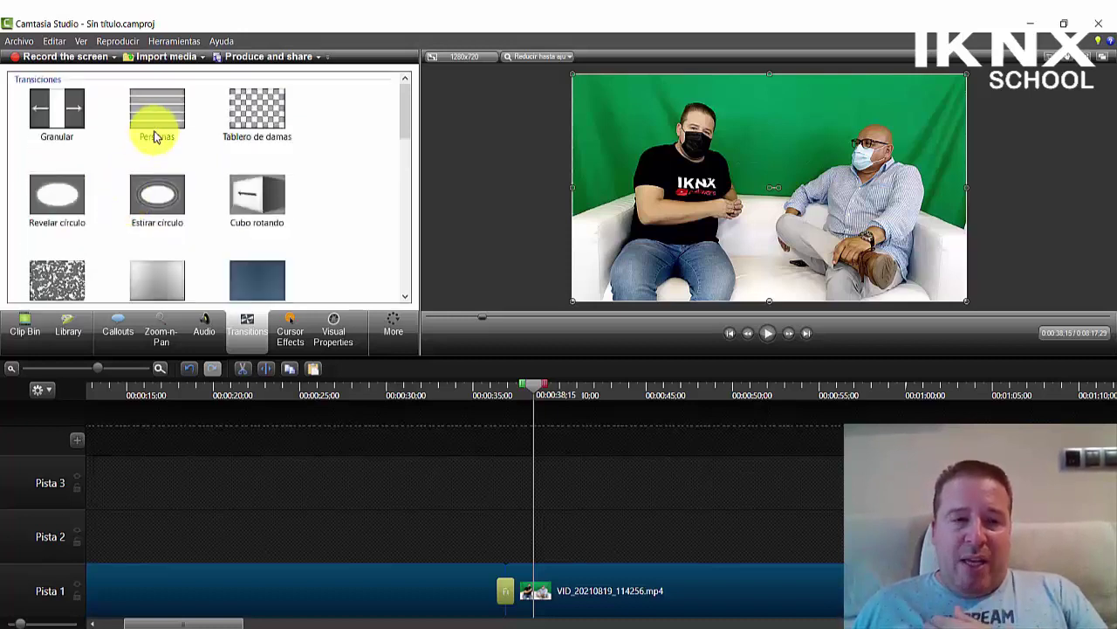
pyautogui.scroll(-6, 155, 137)
pyautogui.scroll(5, 154, 137)
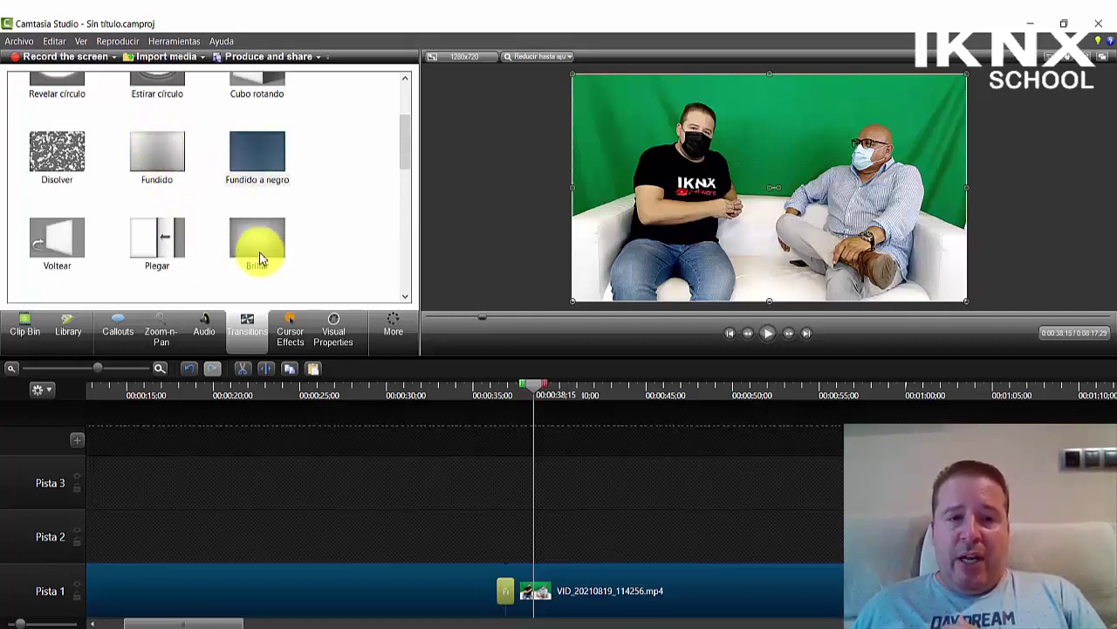
pyautogui.click(399, 512)
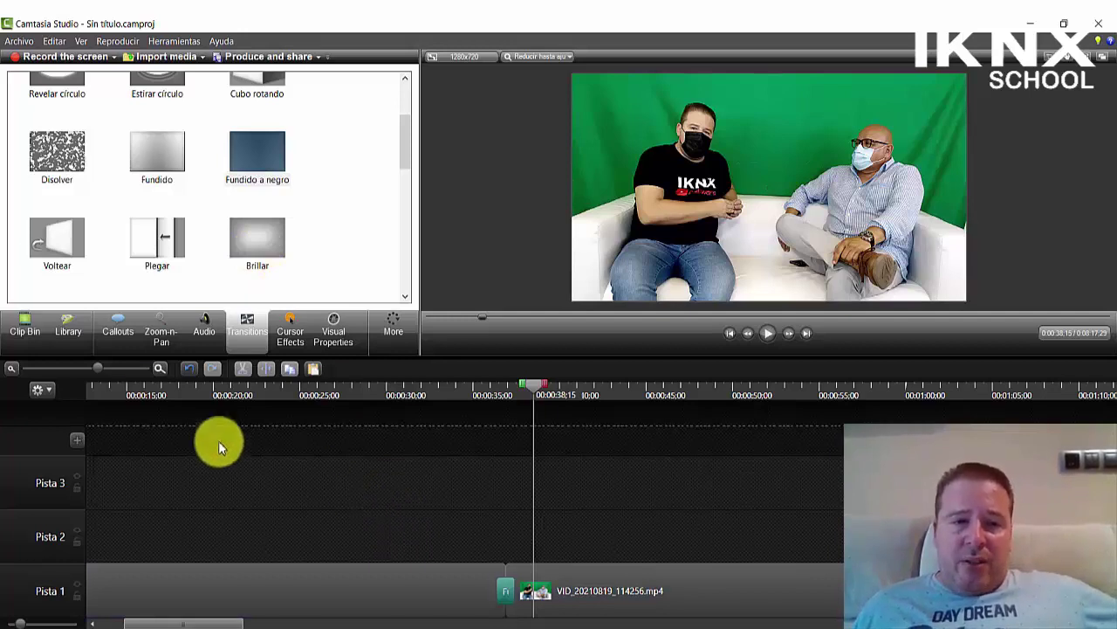
# - Add a plain text callout on Pista 2 at 0:00:38;15 and enter the text "videotutorial"
pyautogui.click(120, 337)
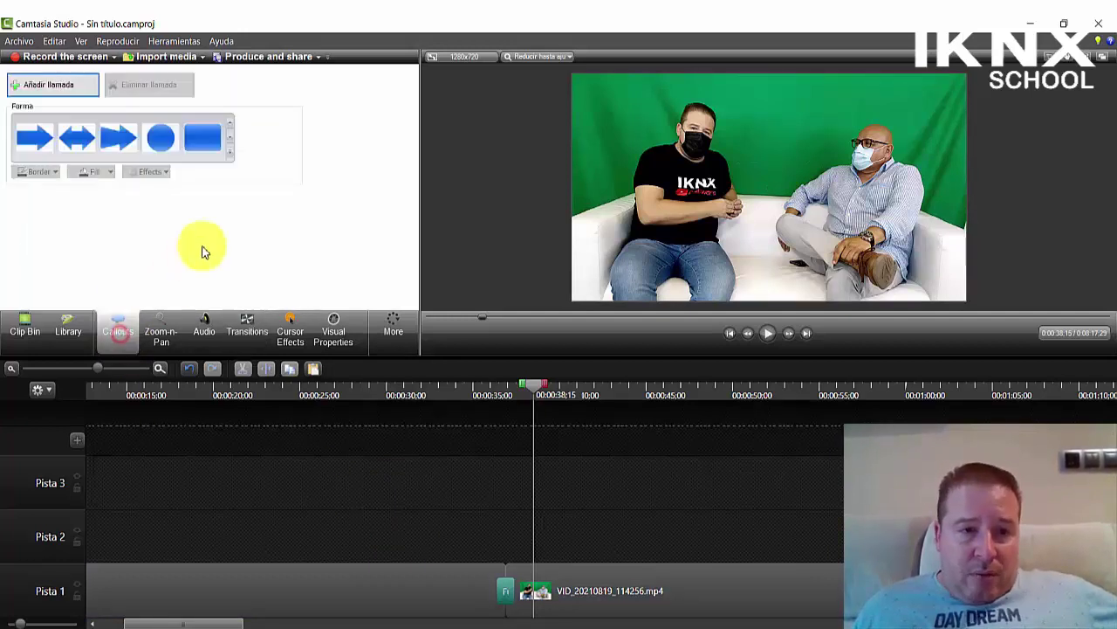
pyautogui.click(231, 157)
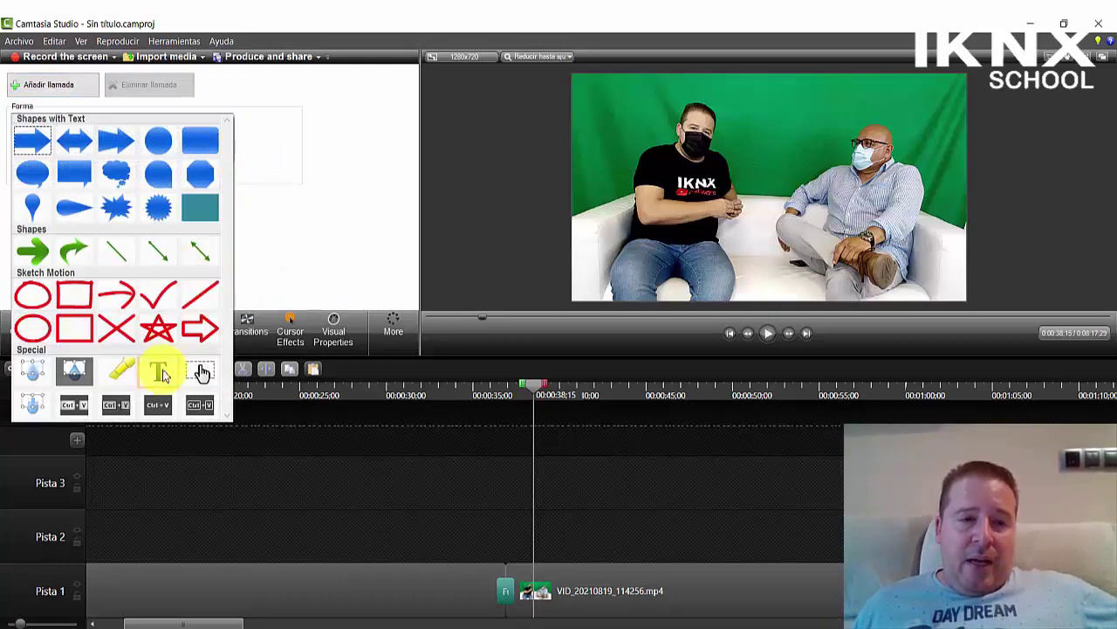
pyautogui.click(159, 373)
pyautogui.moveTo(587, 548)
pyautogui.mouseDown()
pyautogui.moveTo(622, 543)
pyautogui.moveTo(597, 537)
pyautogui.moveTo(591, 554)
pyautogui.mouseUp()
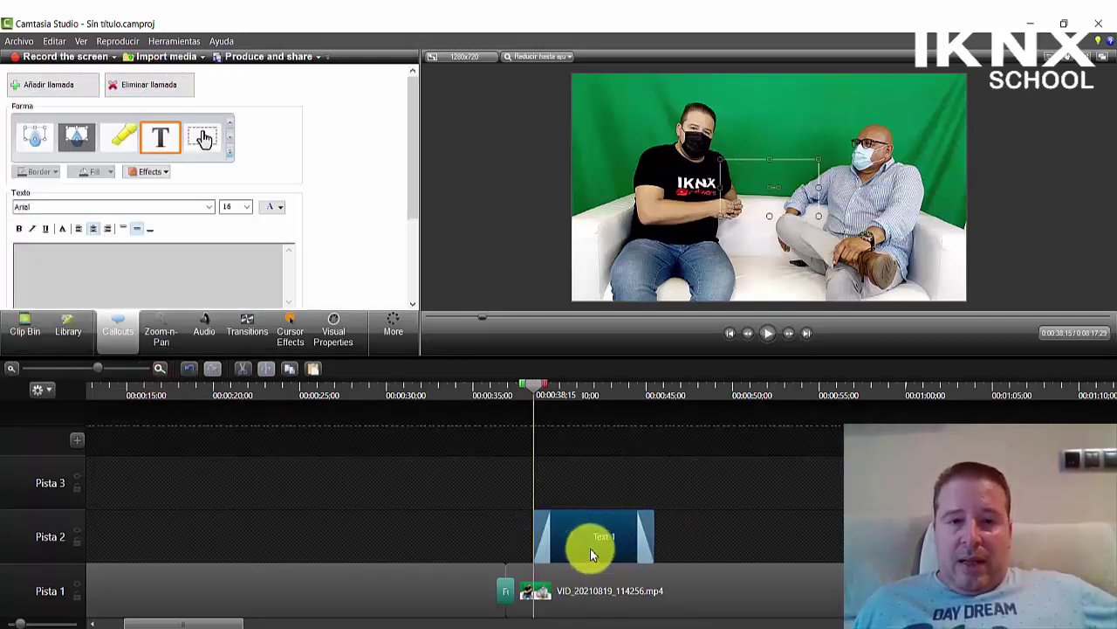
pyautogui.click(772, 334)
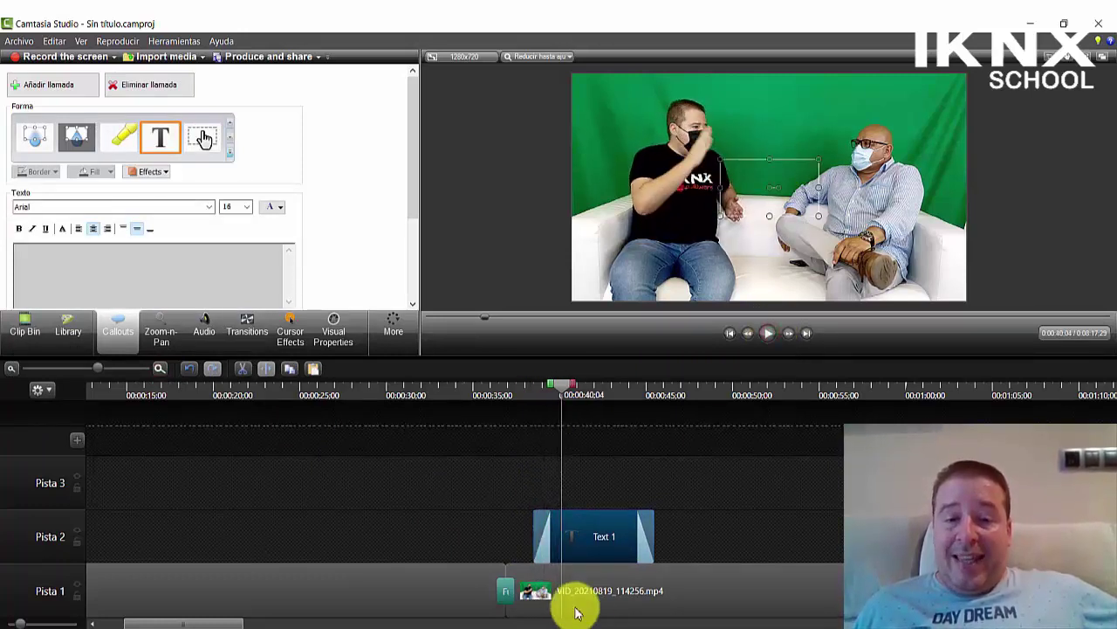
pyautogui.click(580, 541)
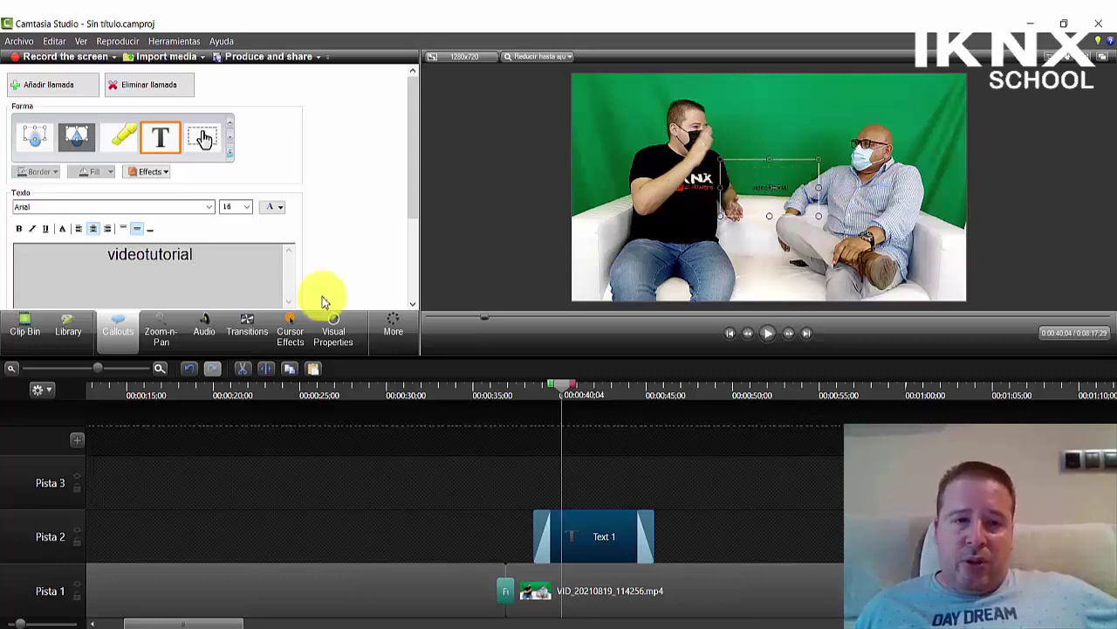
# - Format the "videotutorial" callout text in Arial Black, size 36, coloured red
pyautogui.moveTo(243, 259); pyautogui.dragTo(104, 262)
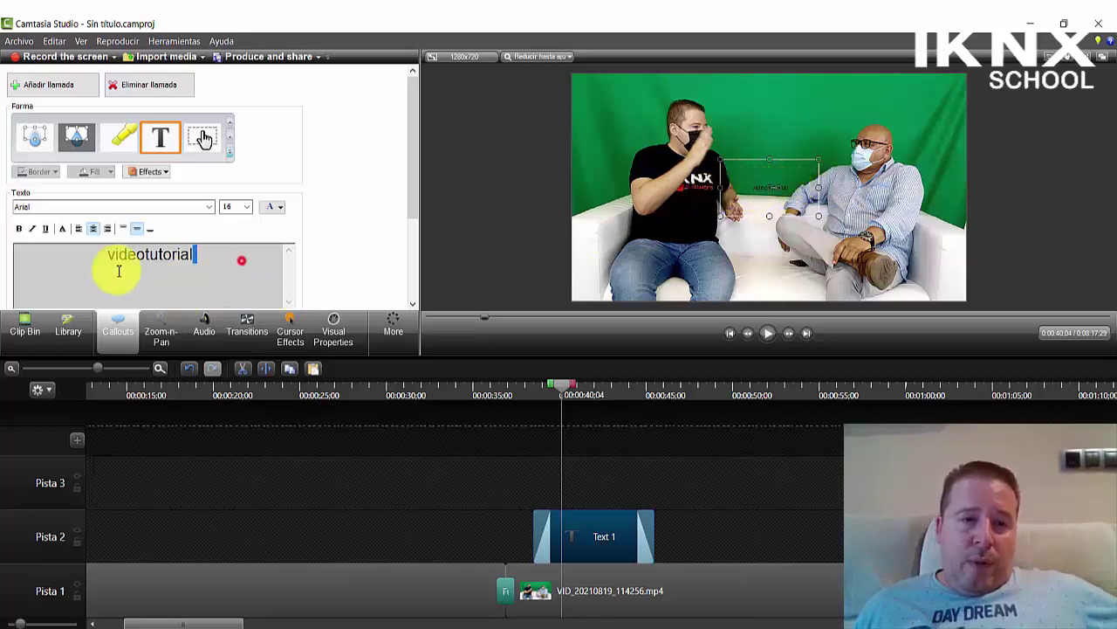
pyautogui.click(211, 206)
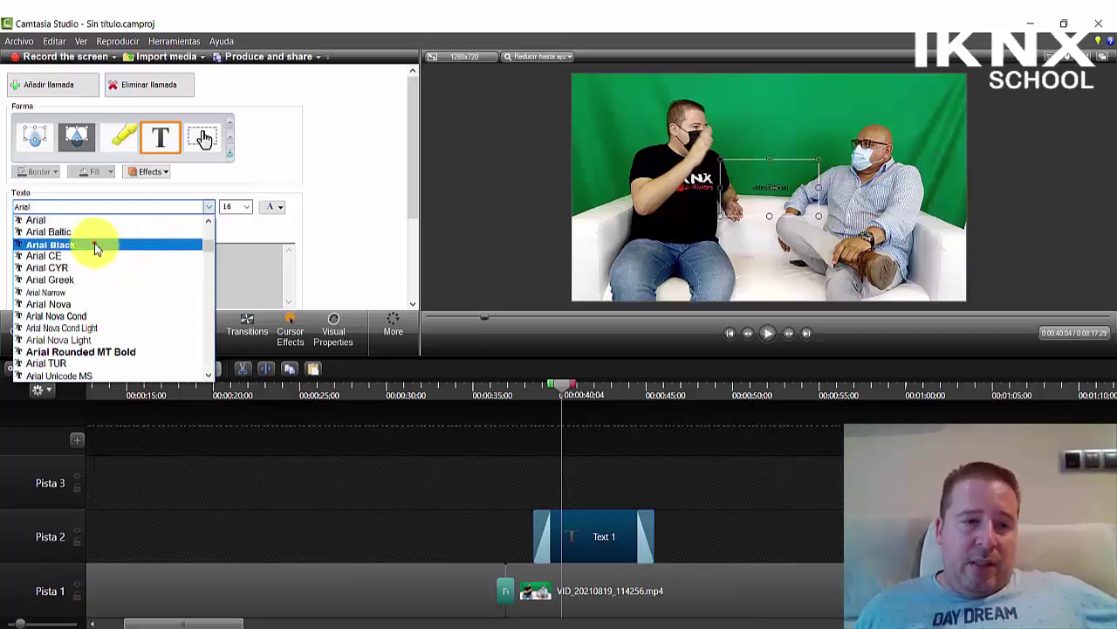
pyautogui.click(95, 245)
pyautogui.click(234, 207)
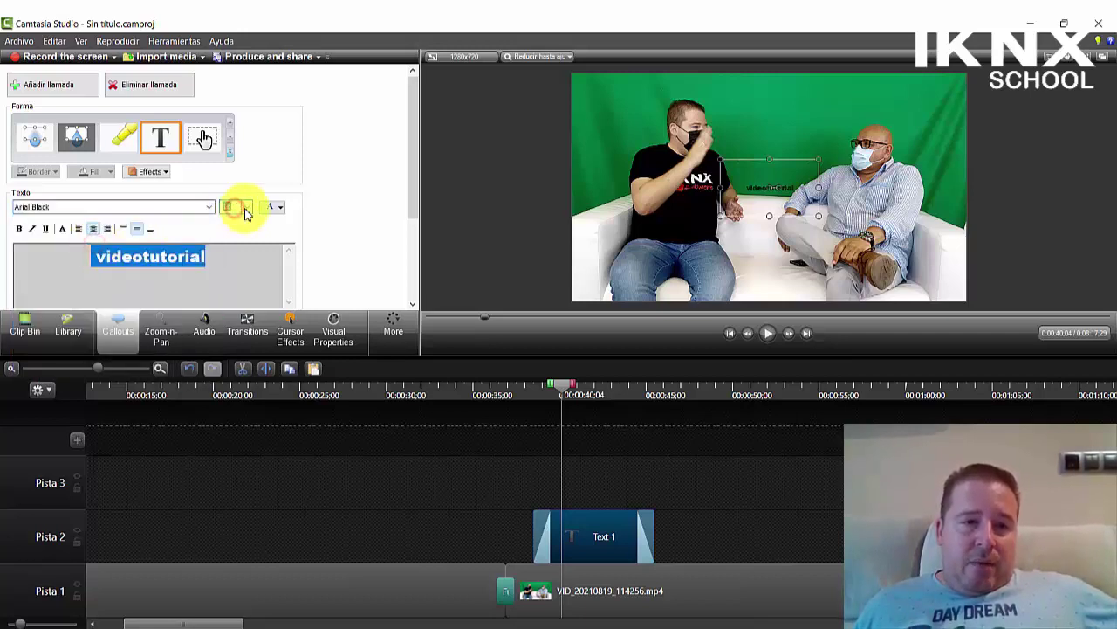
pyautogui.click(246, 210)
pyautogui.click(244, 346)
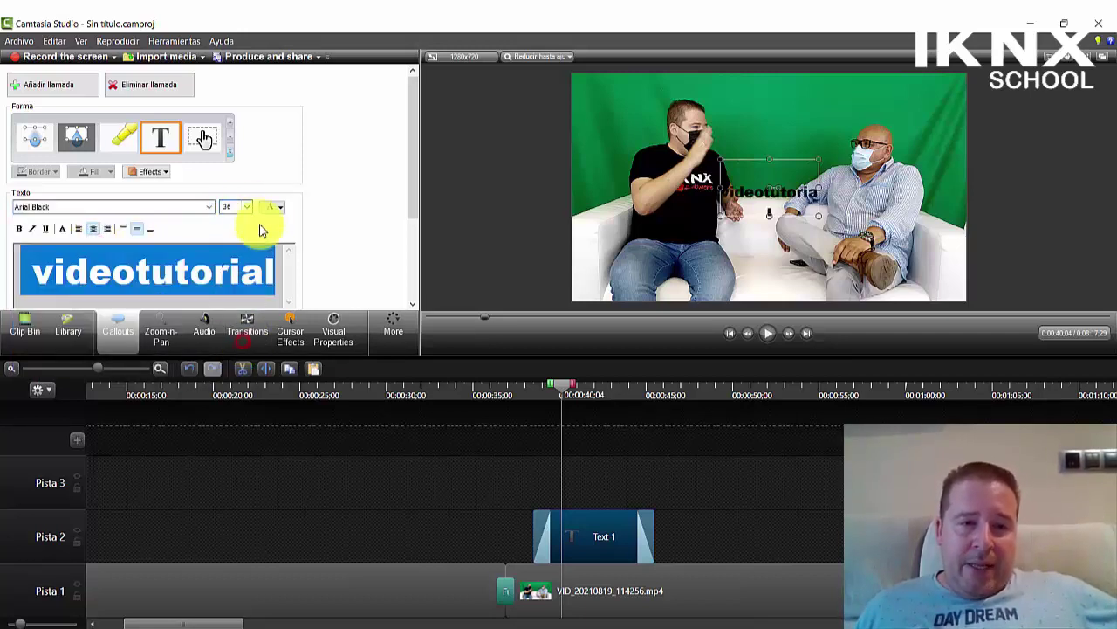
pyautogui.click(274, 209)
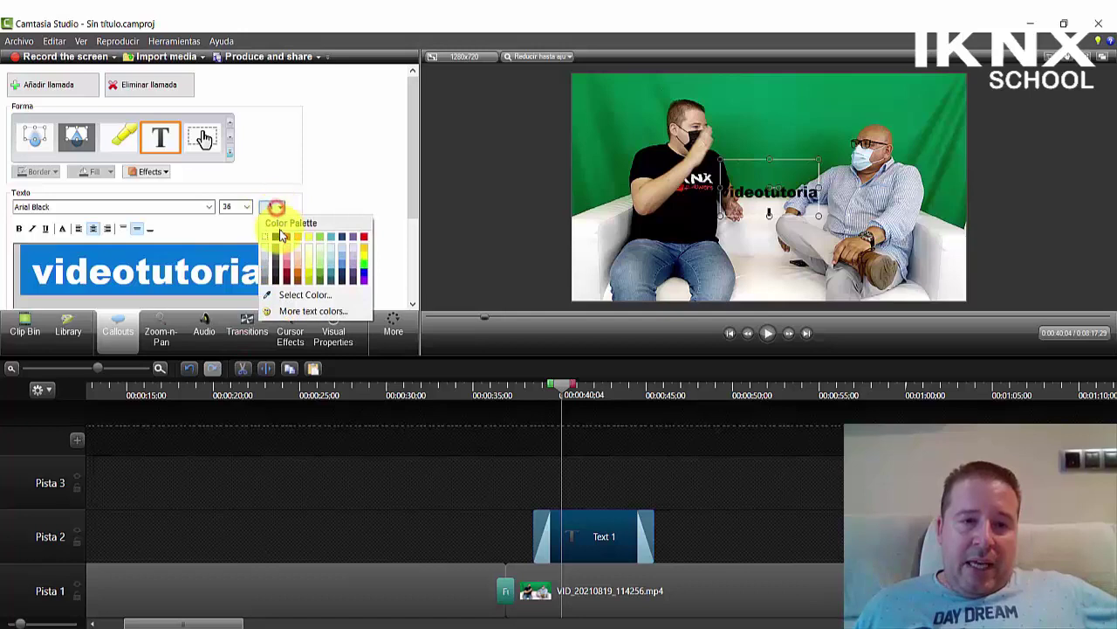
pyautogui.click(365, 237)
pyautogui.click(470, 462)
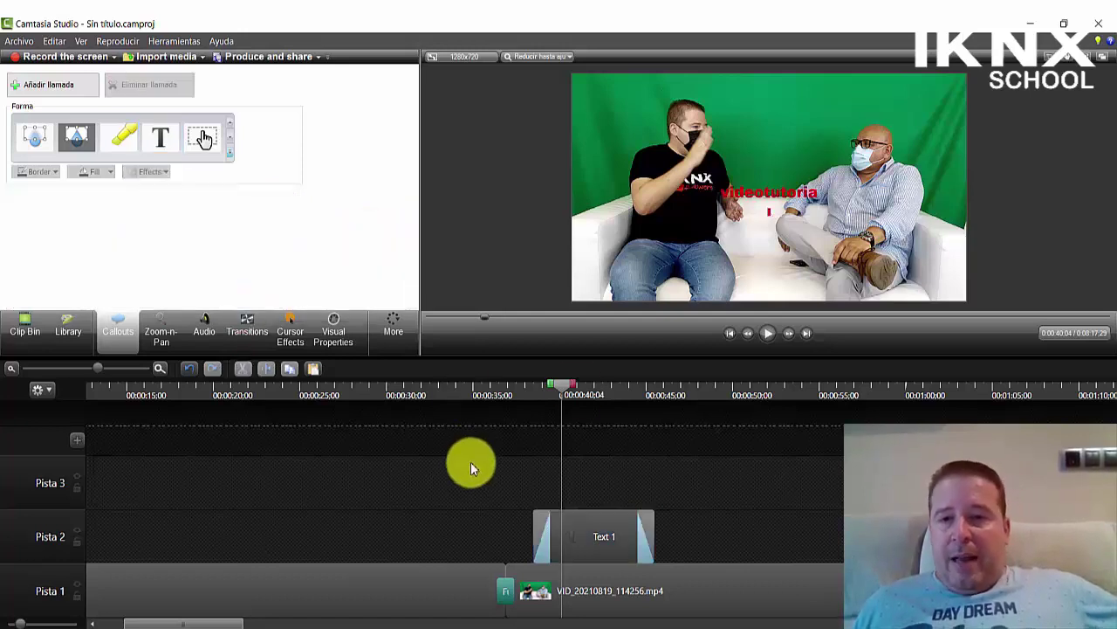
# - Enlarge the "videotutorial" text callout box until it covers the whole video frame
pyautogui.click(773, 199)
pyautogui.moveTo(779, 186); pyautogui.dragTo(811, 190)
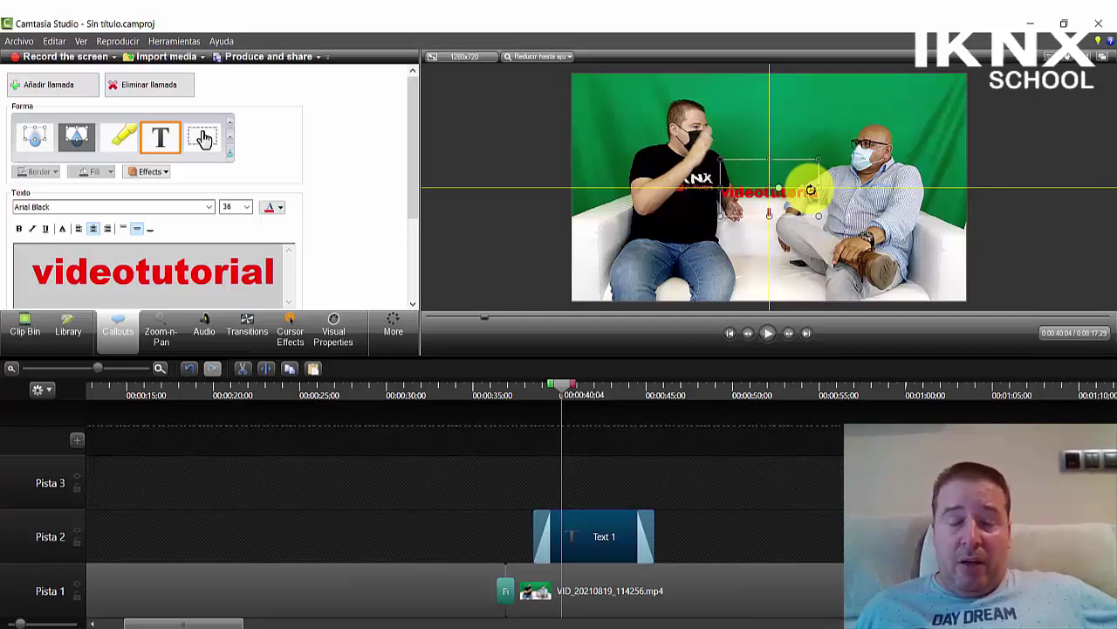
pyautogui.moveTo(811, 190); pyautogui.dragTo(966, 77)
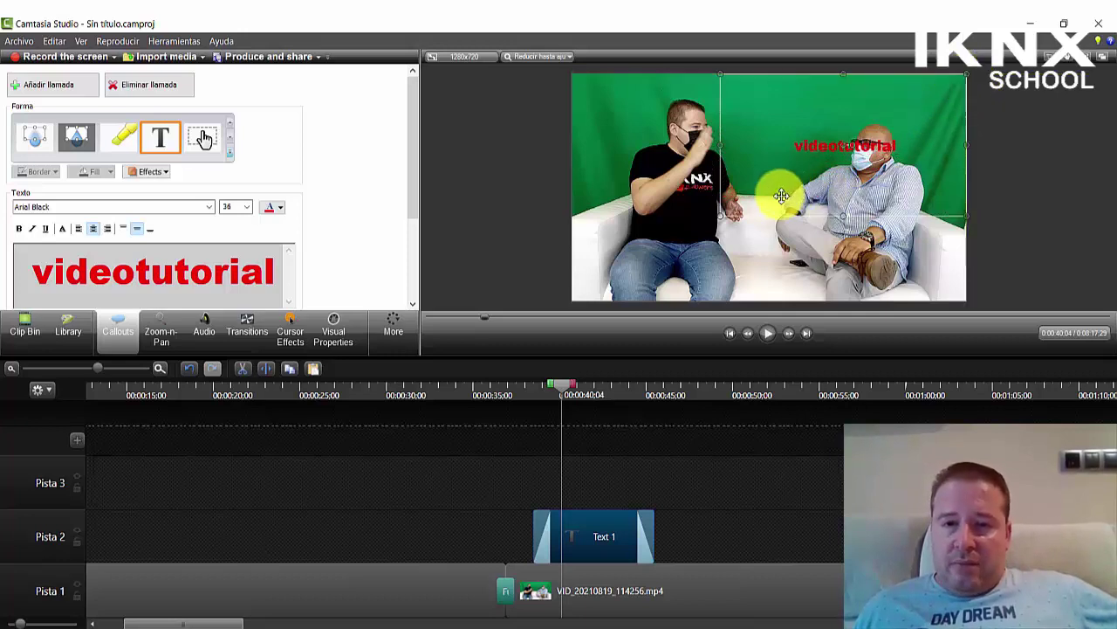
pyautogui.moveTo(719, 218); pyautogui.dragTo(573, 304)
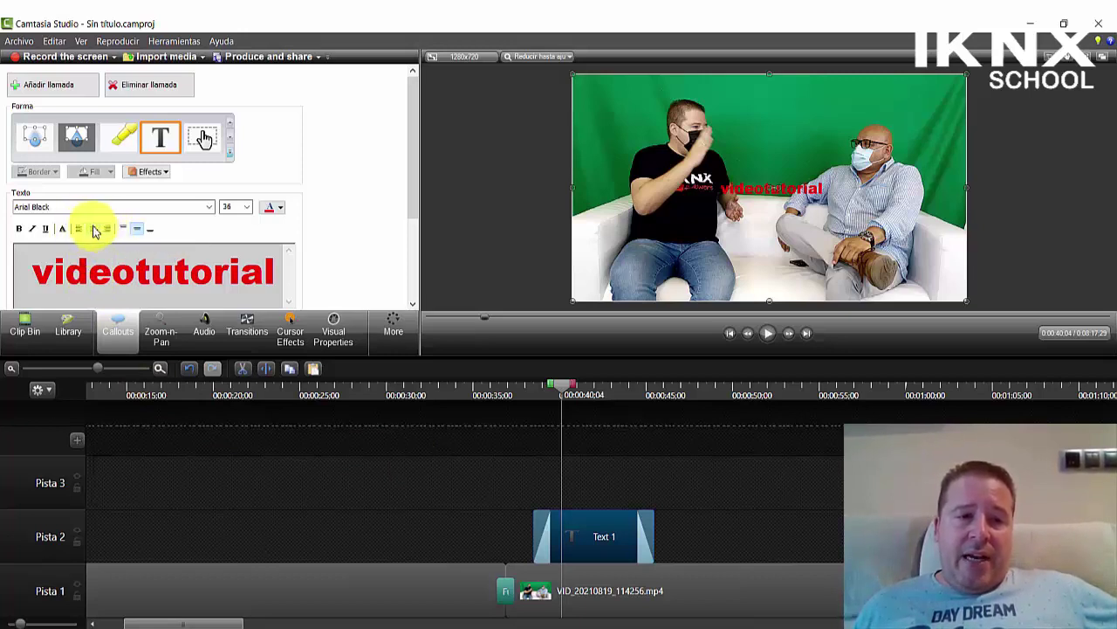
# - Try bottom and top vertical alignment for the callout text, then restore middle alignment
pyautogui.click(150, 231)
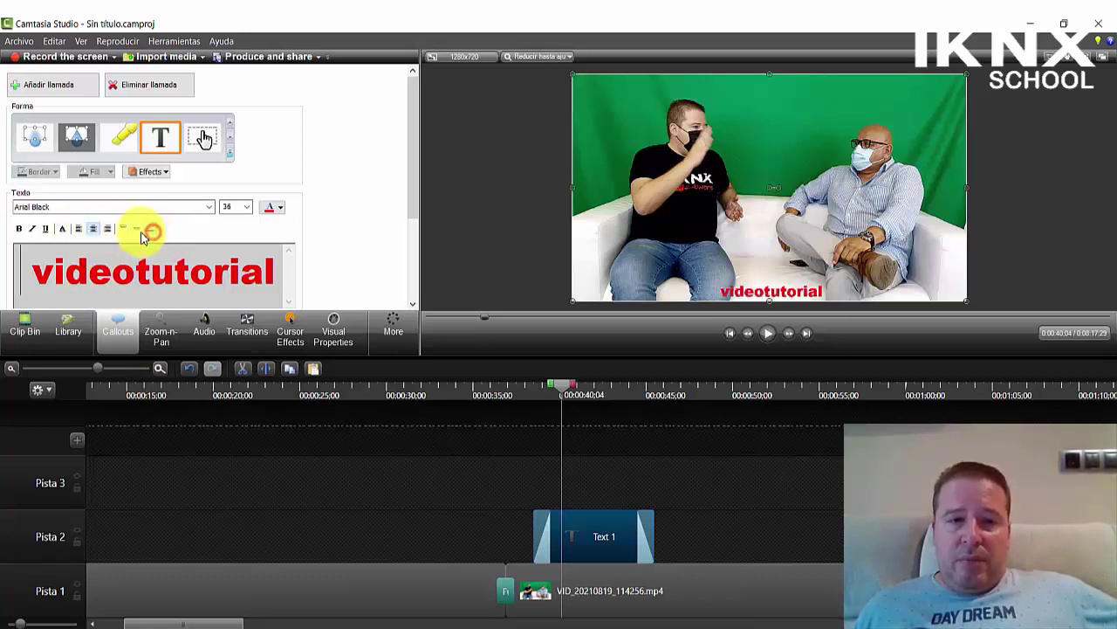
pyautogui.click(135, 230)
pyautogui.click(125, 230)
pyautogui.click(135, 230)
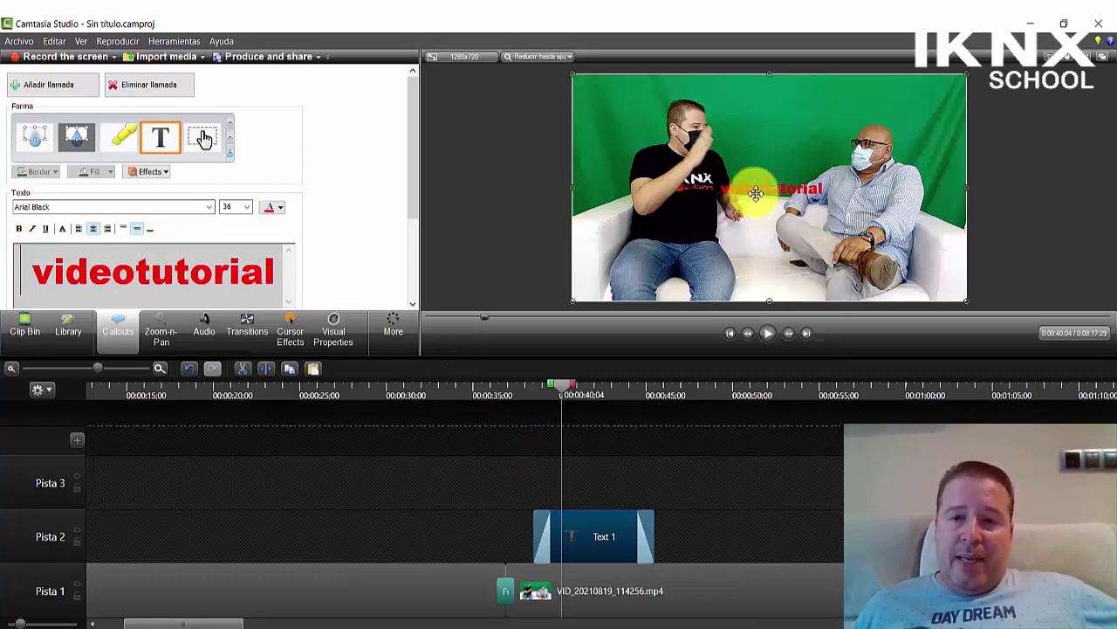
# - Shorten the callout box to roughly the upper half of the frame and play it from 0:00:38;15
pyautogui.moveTo(767, 301); pyautogui.dragTo(760, 200)
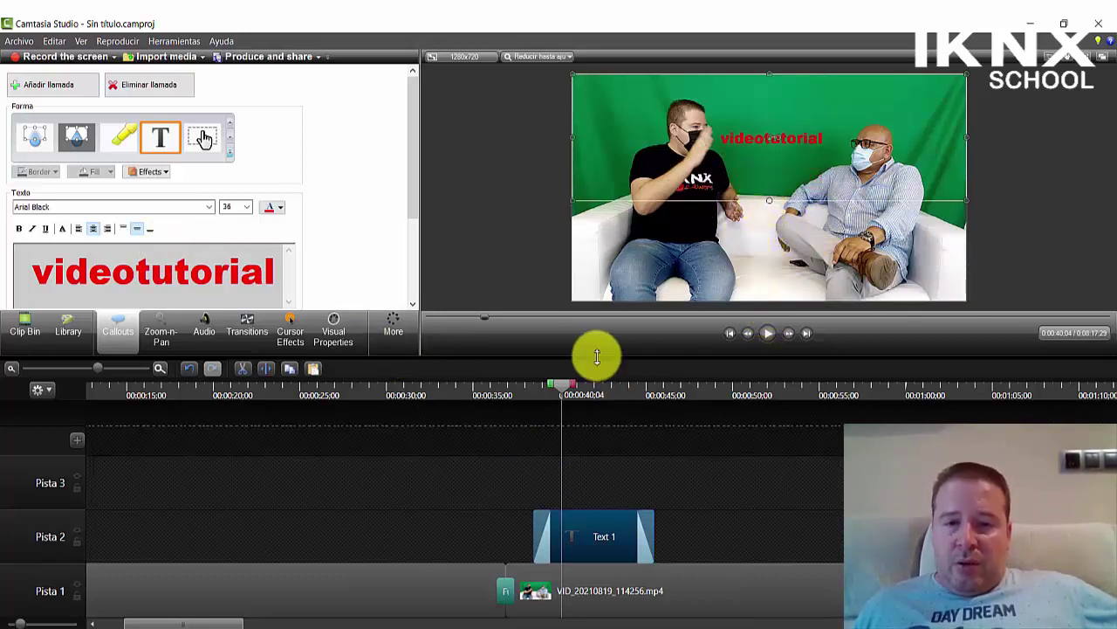
pyautogui.moveTo(564, 379); pyautogui.dragTo(536, 387)
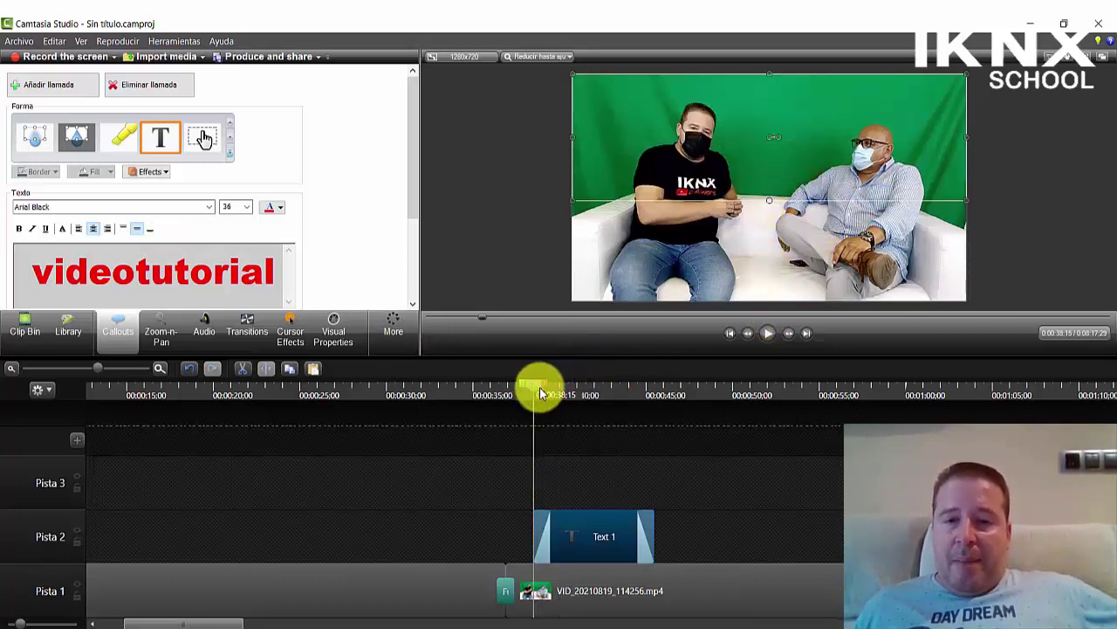
pyautogui.click(769, 335)
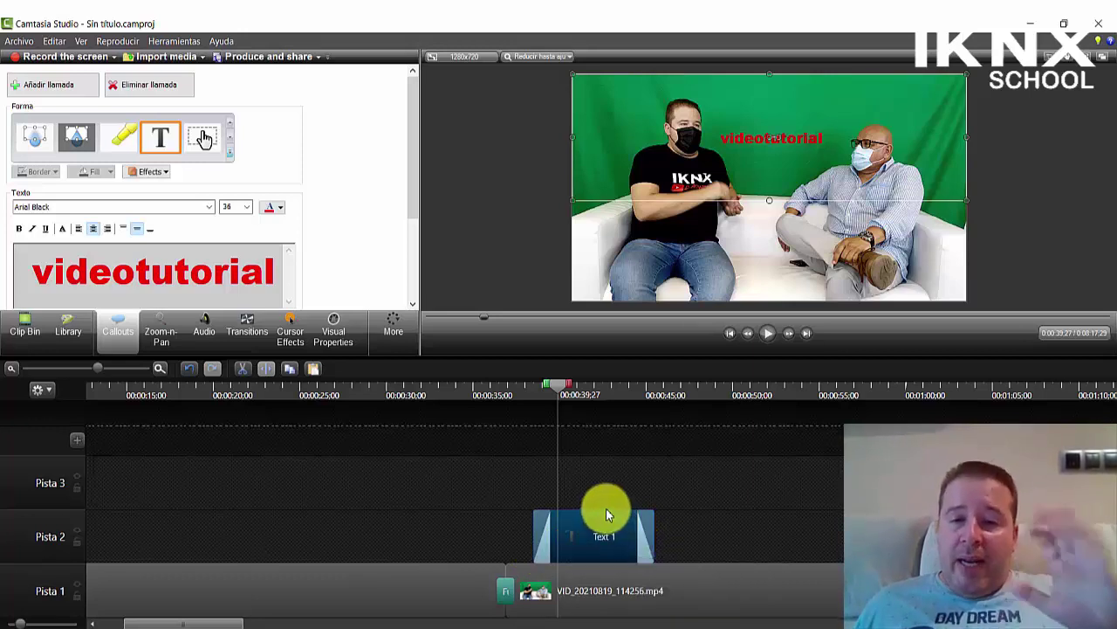
# - Set the "videotutorial" callout's fade-in to 0 seconds and check the clip on the timeline
pyautogui.moveTo(416, 179); pyautogui.dragTo(407, 262)
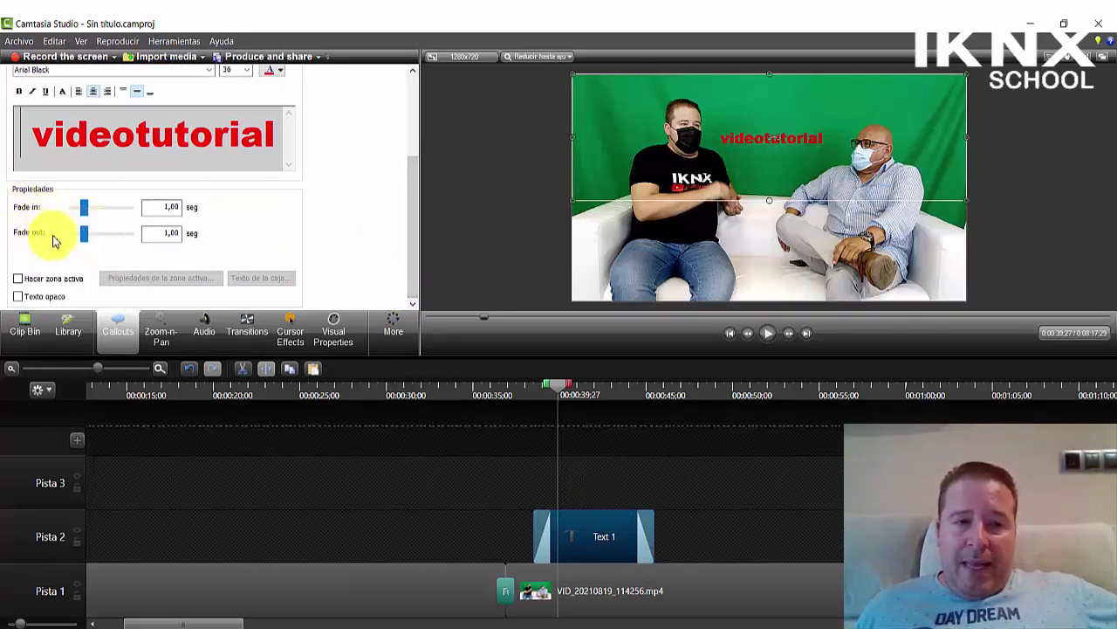
pyautogui.doubleClick(158, 206)
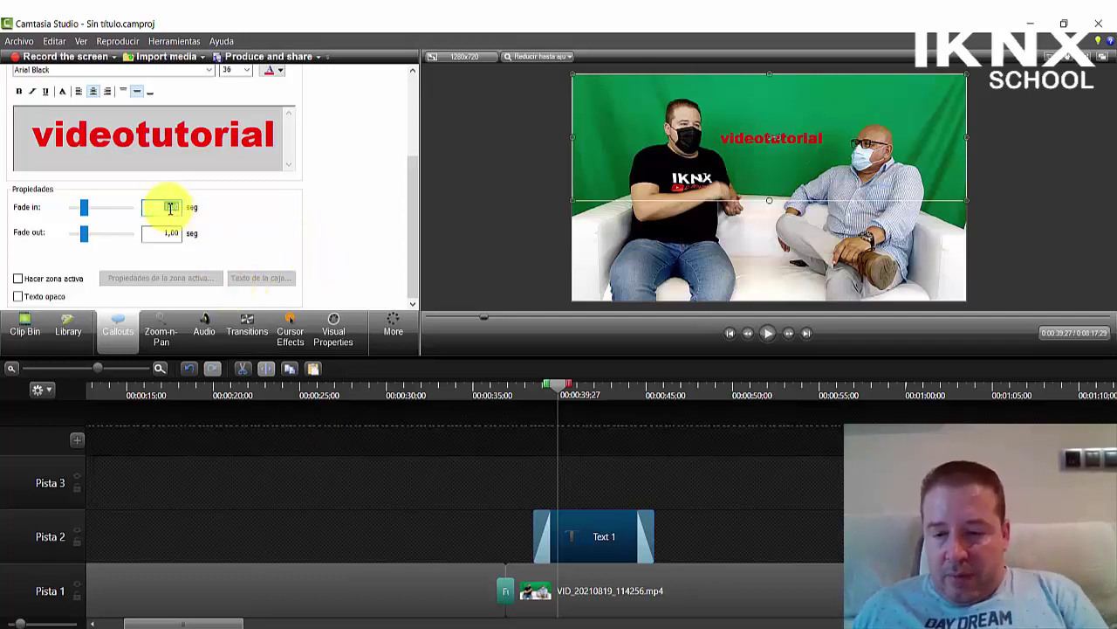
pyautogui.click(478, 508)
pyautogui.click(569, 388)
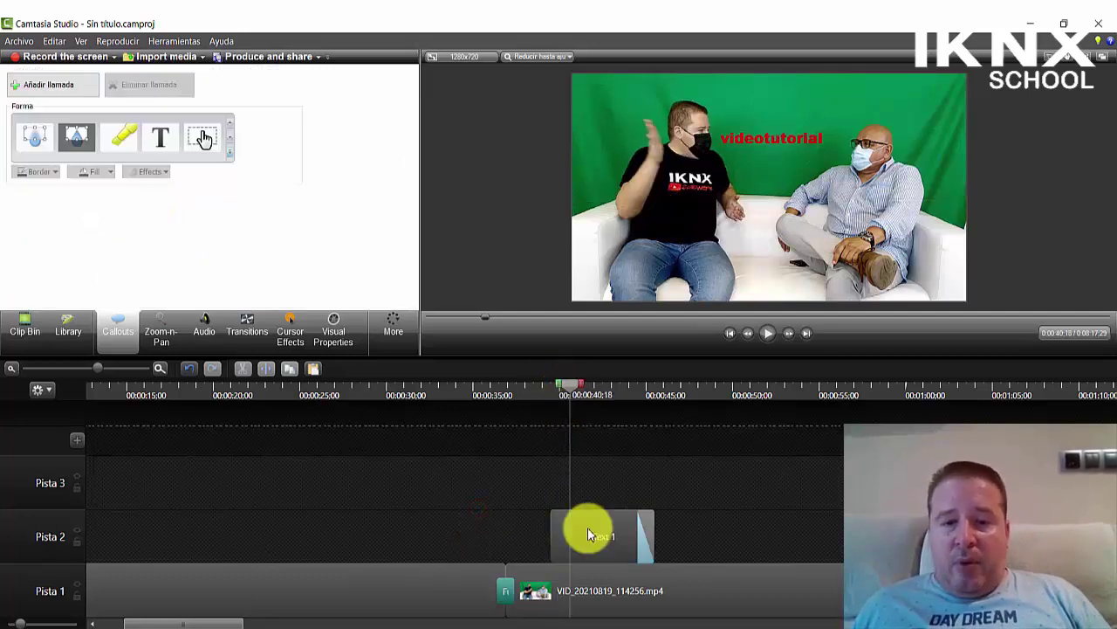
# - Set the "videotutorial" callout's fade-in to 2 seconds and play through the start of the callout
pyautogui.click(587, 525)
pyautogui.scroll(-1, 198, 242)
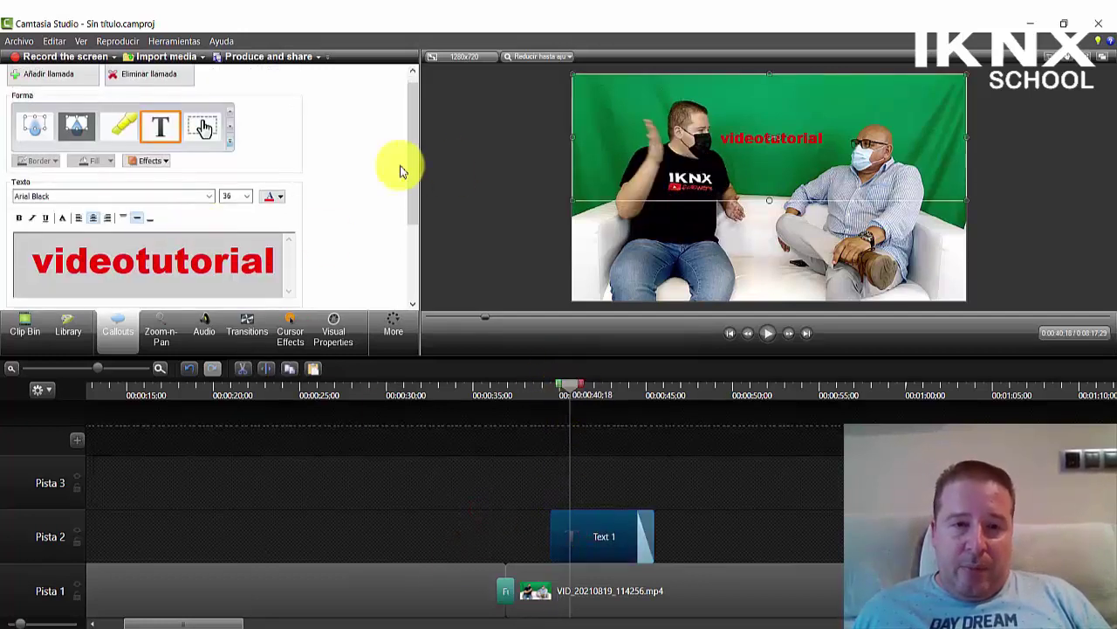
pyautogui.moveTo(414, 182); pyautogui.dragTo(414, 254)
pyautogui.click(174, 206)
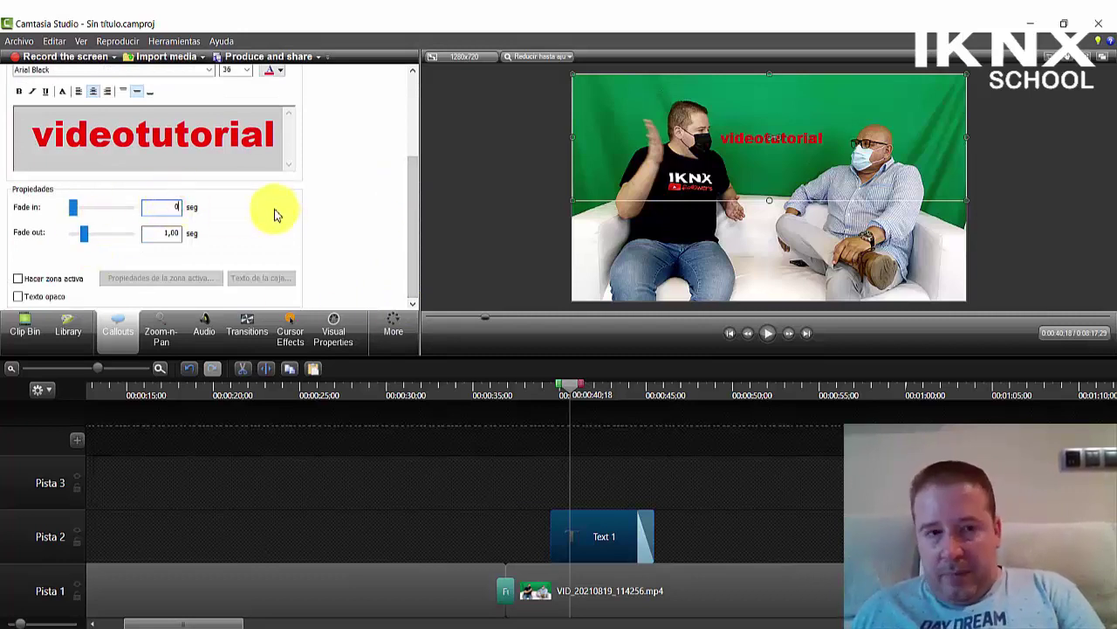
pyautogui.write('2')
pyautogui.moveTo(567, 386); pyautogui.dragTo(522, 389)
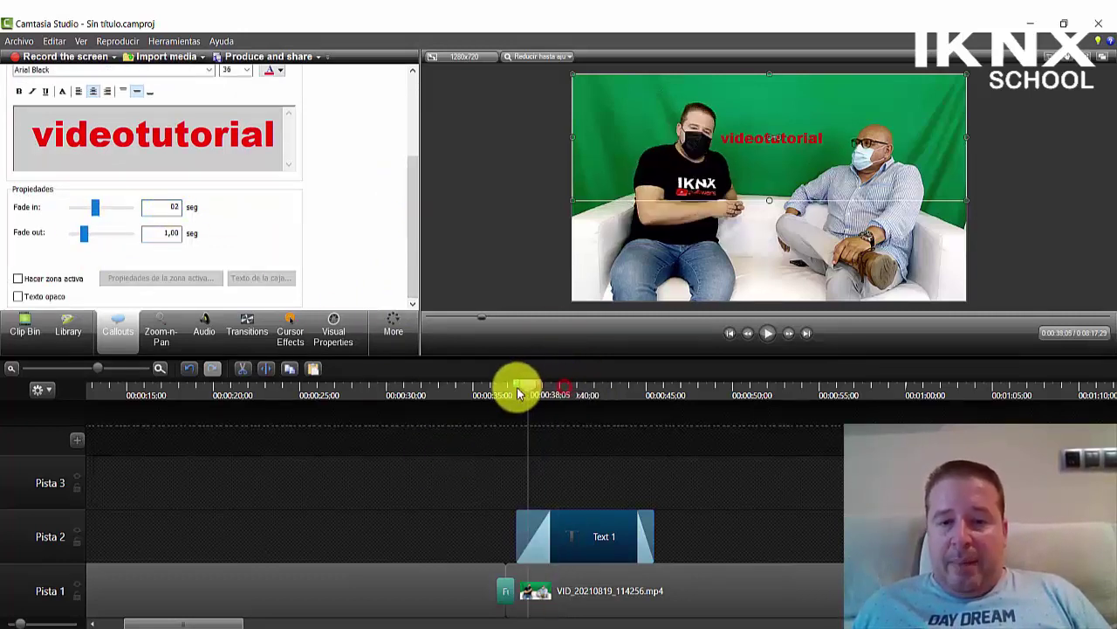
pyautogui.click(766, 333)
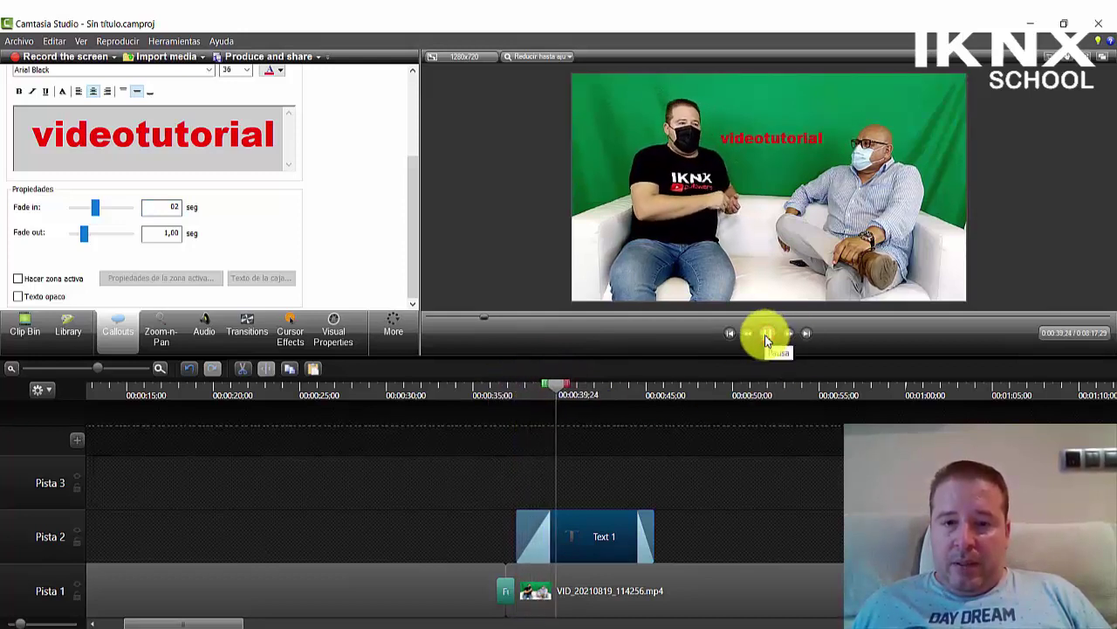
pyautogui.click(766, 334)
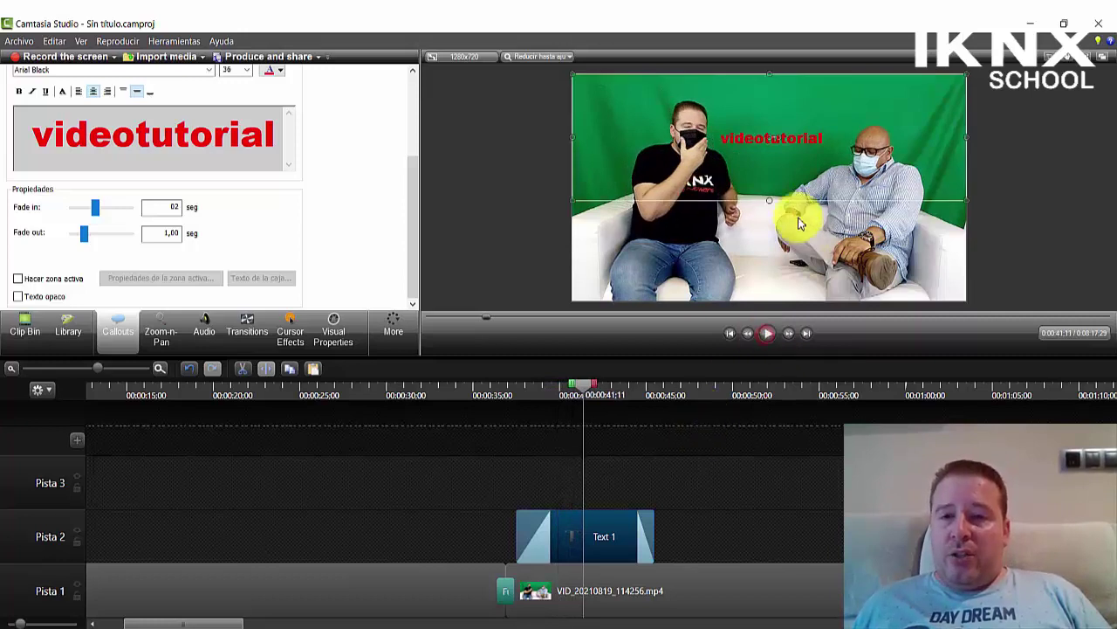
# - Shrink the callout box around its text in the frame's upper-left area and paste a copy of the callout after it on Pista 2
pyautogui.moveTo(952, 76); pyautogui.dragTo(693, 162)
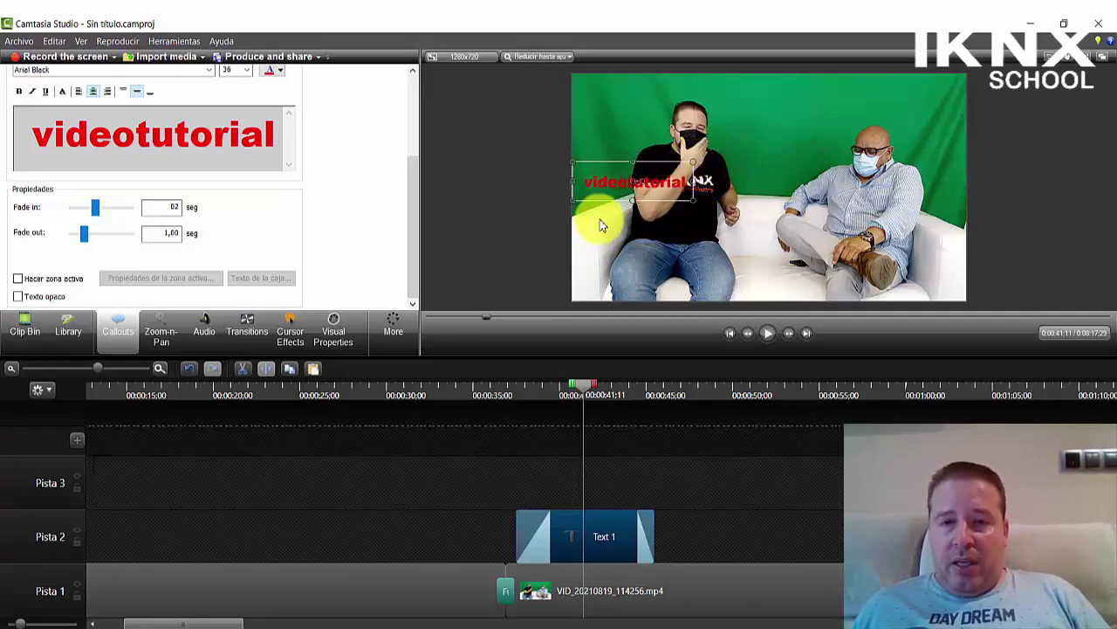
pyautogui.moveTo(621, 186); pyautogui.dragTo(626, 123)
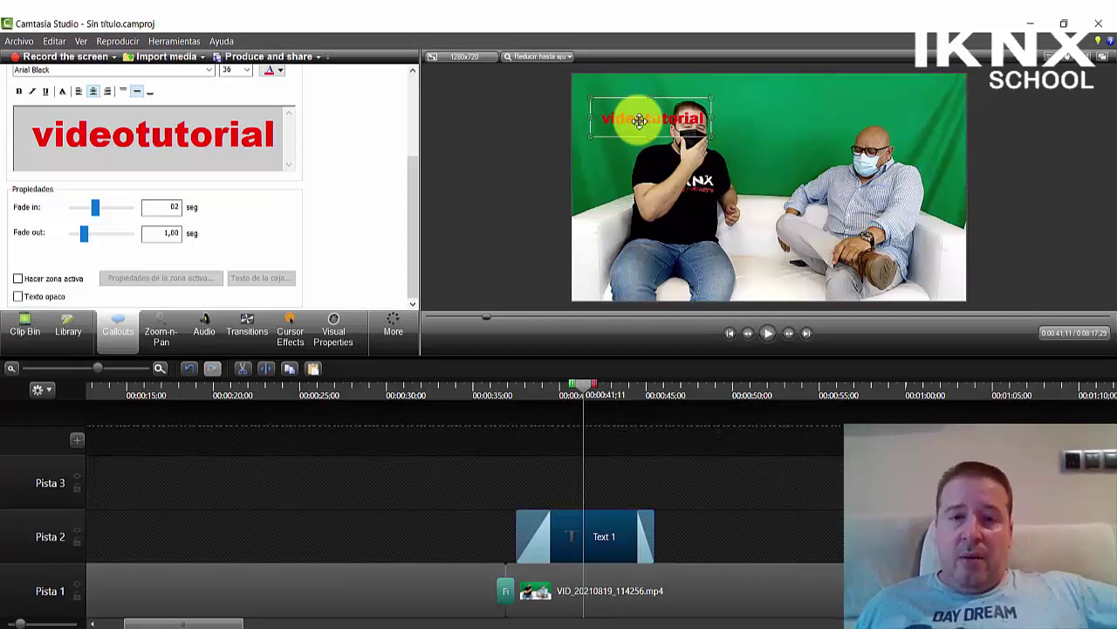
pyautogui.rightClick(623, 522)
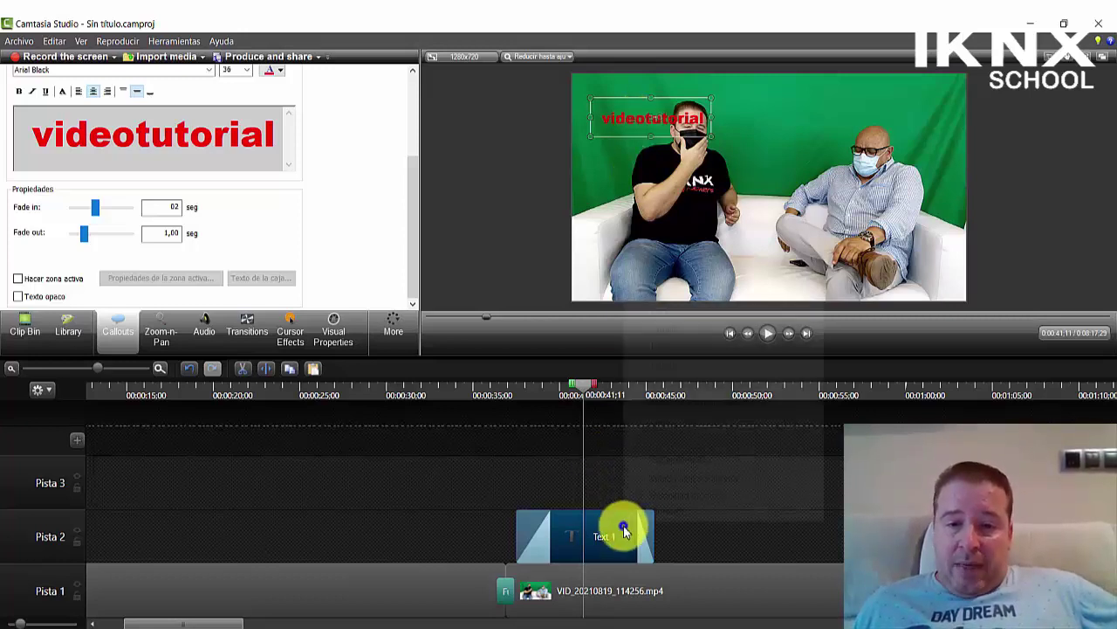
pyautogui.click(674, 338)
pyautogui.rightClick(754, 476)
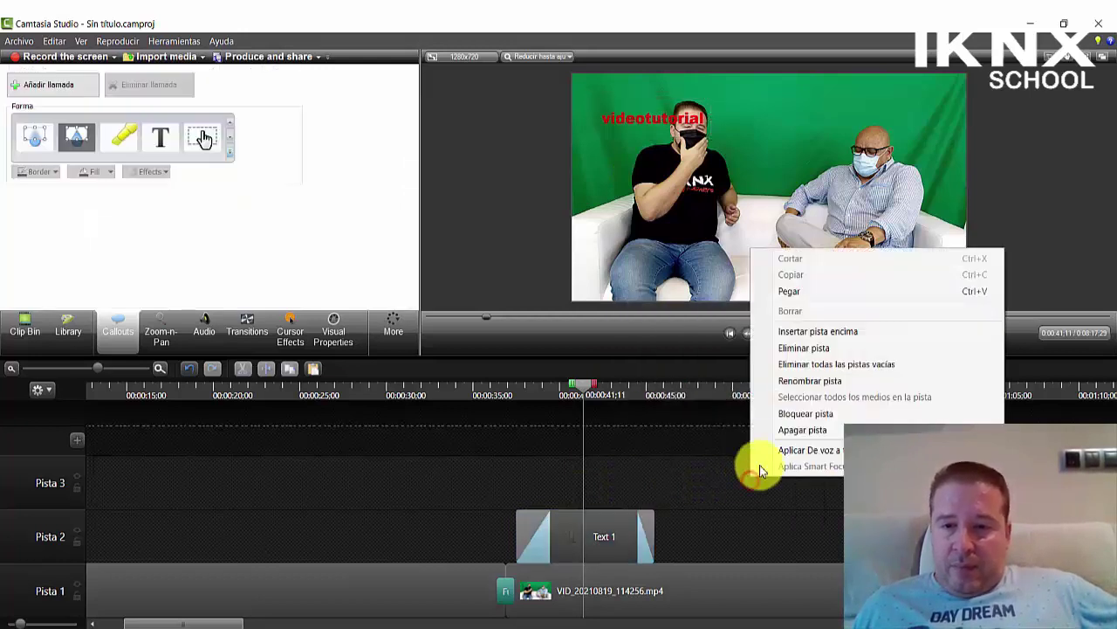
pyautogui.click(816, 292)
pyautogui.moveTo(634, 475); pyautogui.dragTo(784, 551)
# - Move the first callout's text down just below the left man's face and select the copied callout on Pista 2
pyautogui.moveTo(637, 125); pyautogui.dragTo(697, 157)
pyautogui.click(780, 536)
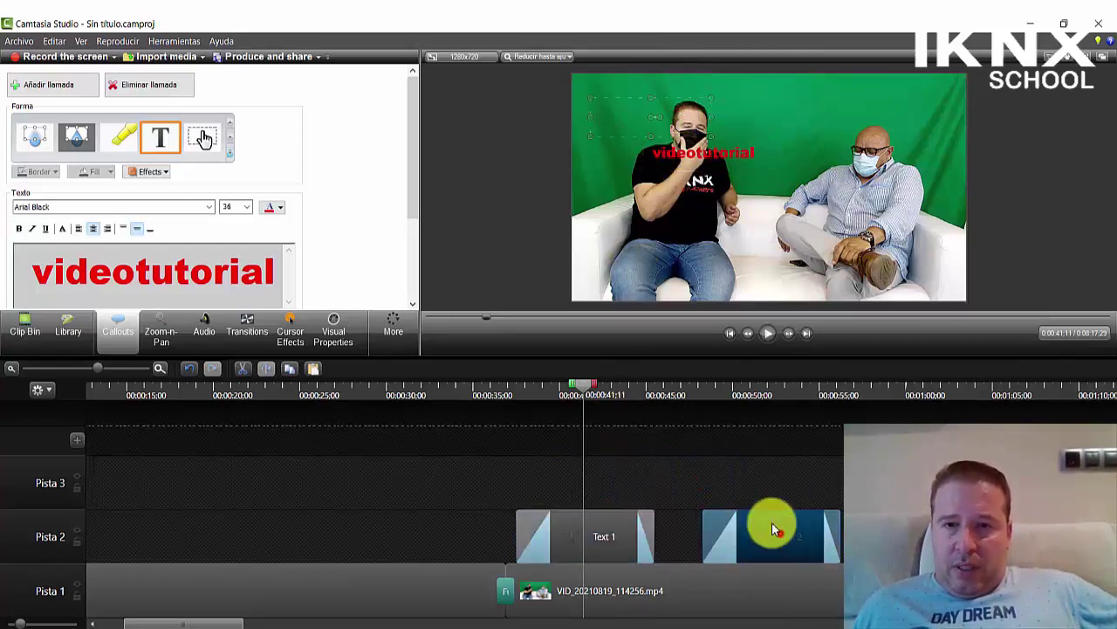
pyautogui.moveTo(610, 124)
pyautogui.mouseDown()
pyautogui.moveTo(629, 126)
pyautogui.moveTo(612, 122)
pyautogui.mouseUp()
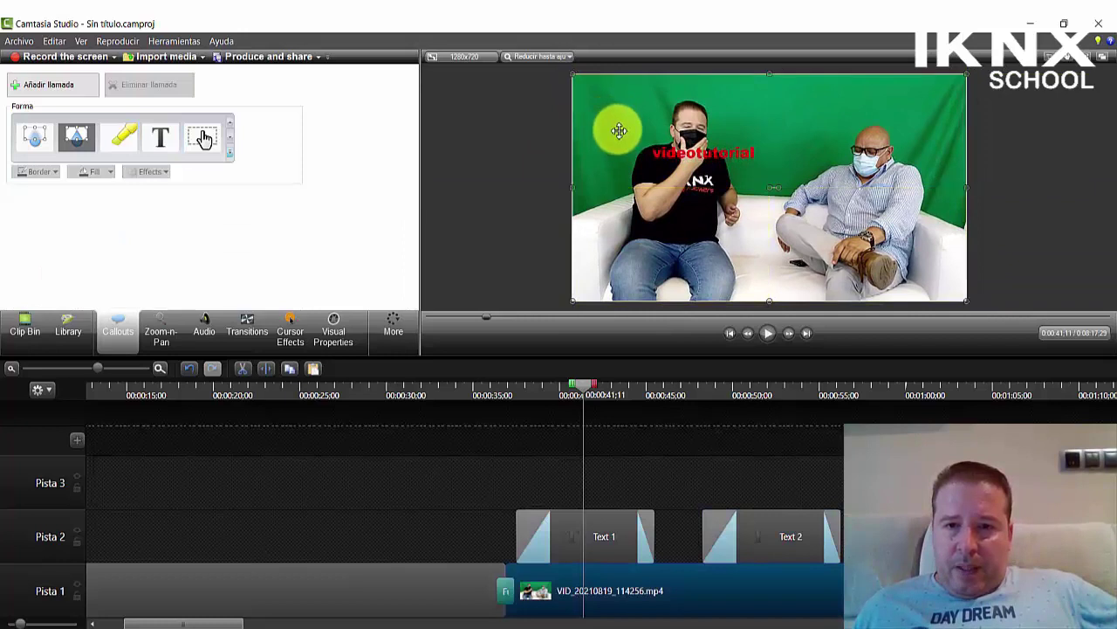
pyautogui.click(763, 558)
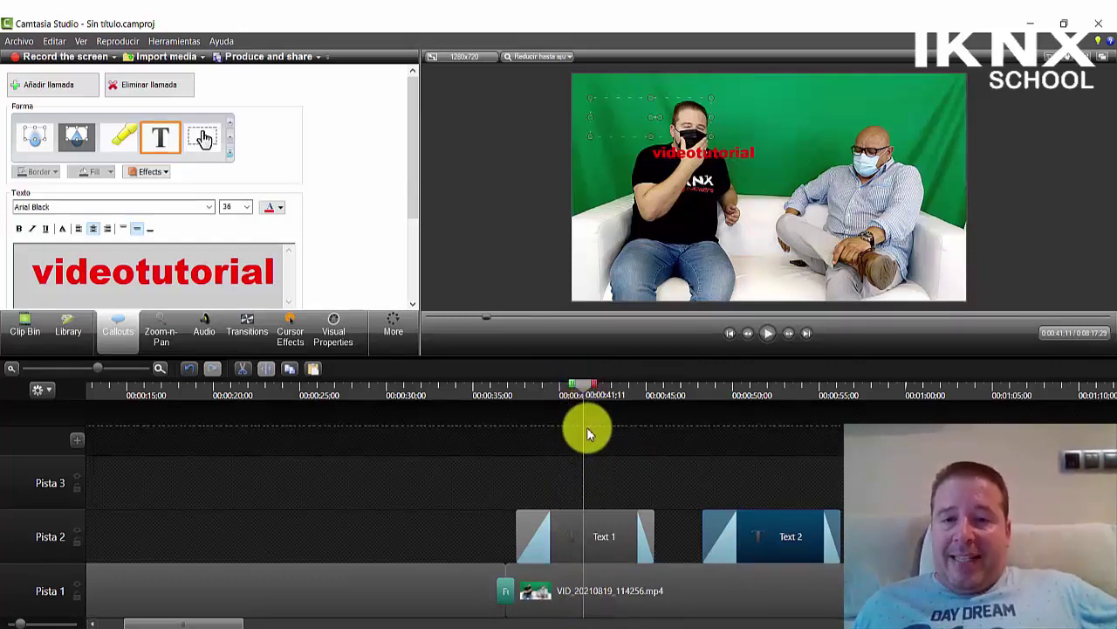
pyautogui.moveTo(587, 395); pyautogui.dragTo(588, 454)
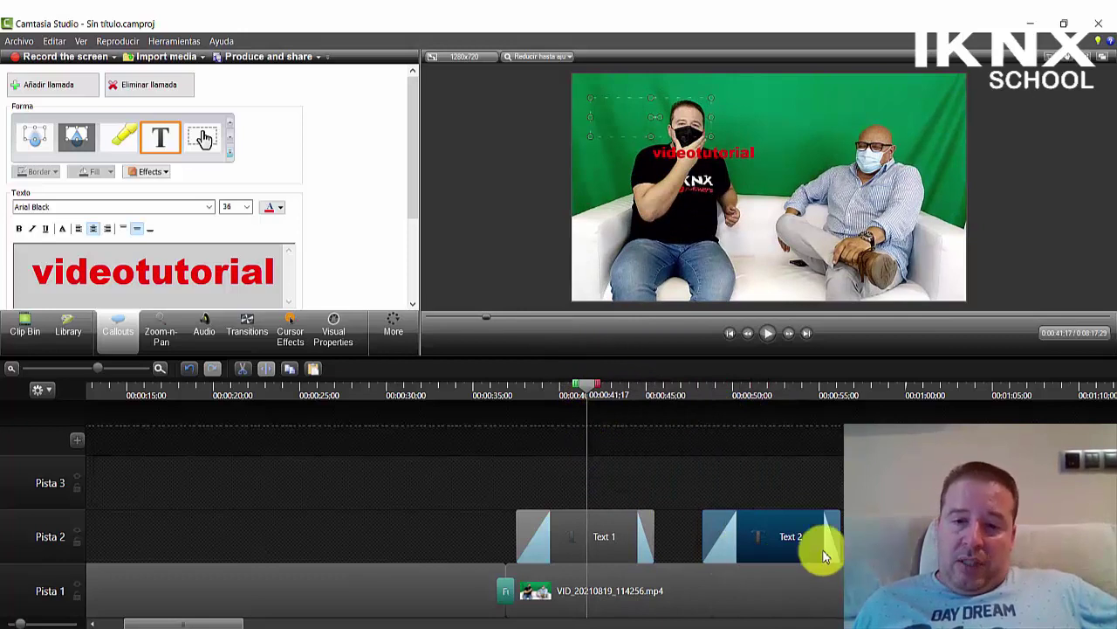
# - Stack the copied callout on Pista 3 directly above the first, and move the first callout's text between the two men's heads
pyautogui.moveTo(806, 541); pyautogui.dragTo(623, 489)
pyautogui.moveTo(690, 152); pyautogui.dragTo(786, 124)
pyautogui.click(631, 115)
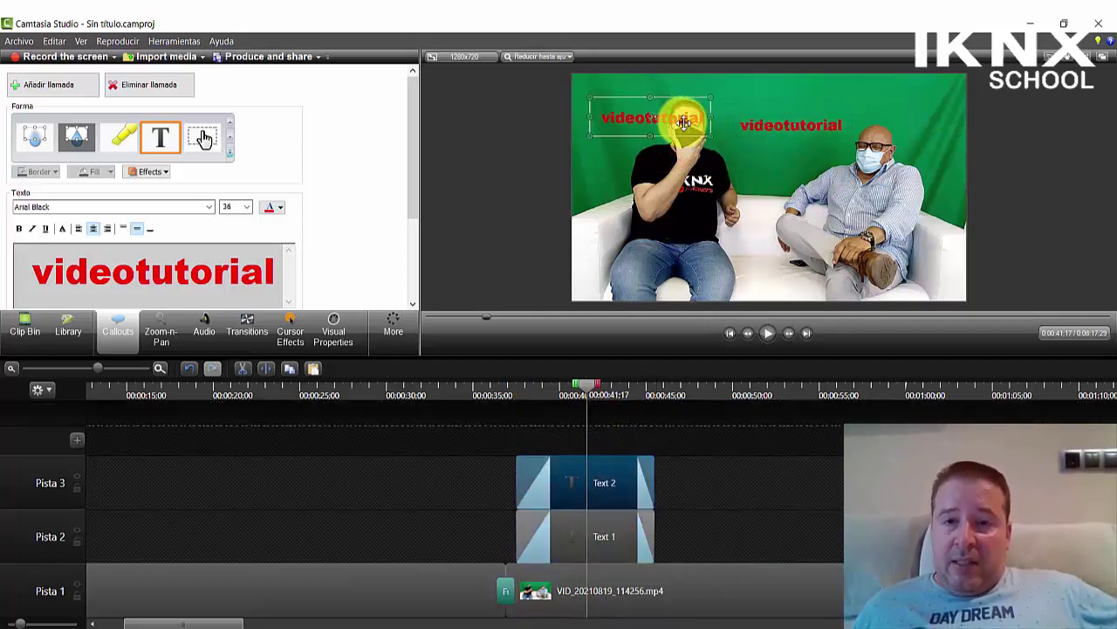
pyautogui.moveTo(653, 119)
pyautogui.mouseDown()
pyautogui.moveTo(655, 145)
pyautogui.moveTo(651, 117)
pyautogui.mouseUp()
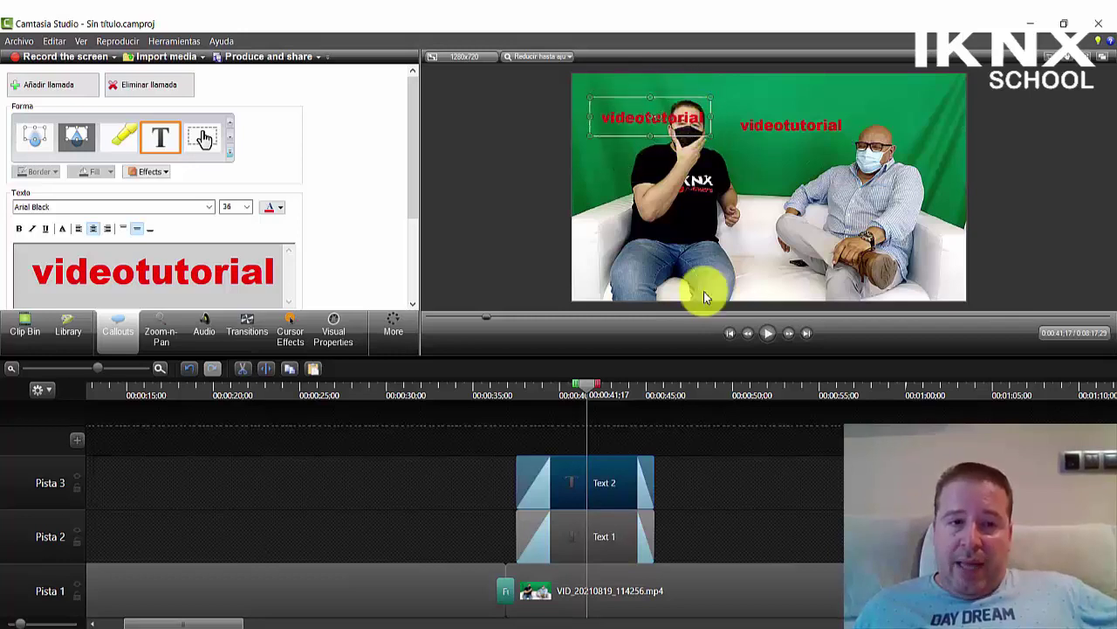
# - Delete both "videotutorial" text callouts from Pista 3 and Pista 2
pyautogui.click(776, 474)
pyautogui.click(624, 113)
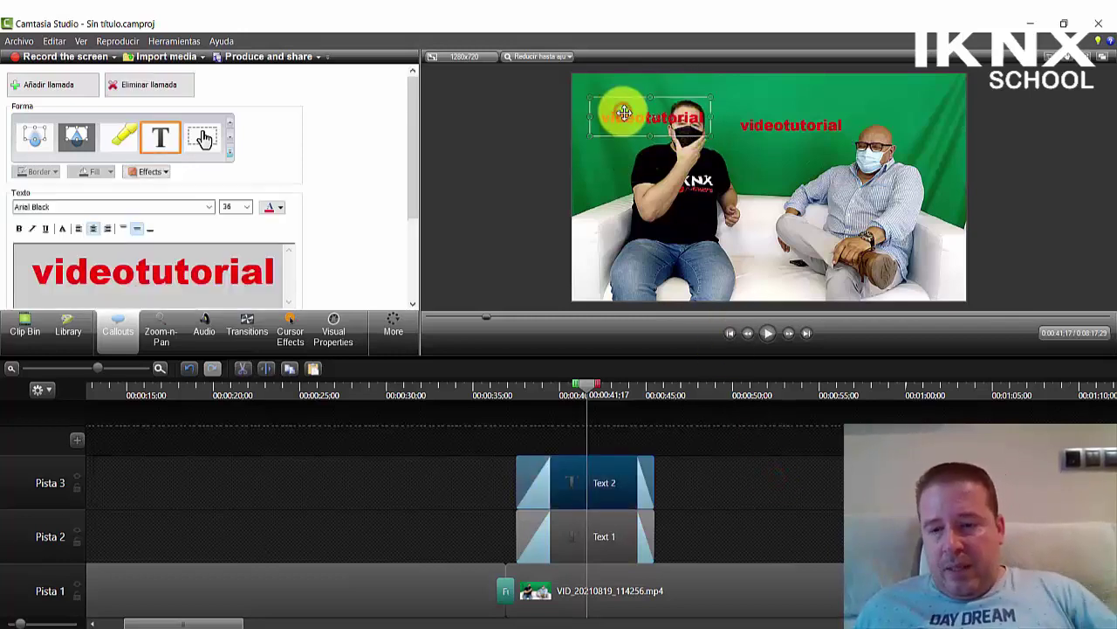
pyautogui.press('Delete')
pyautogui.click(764, 128)
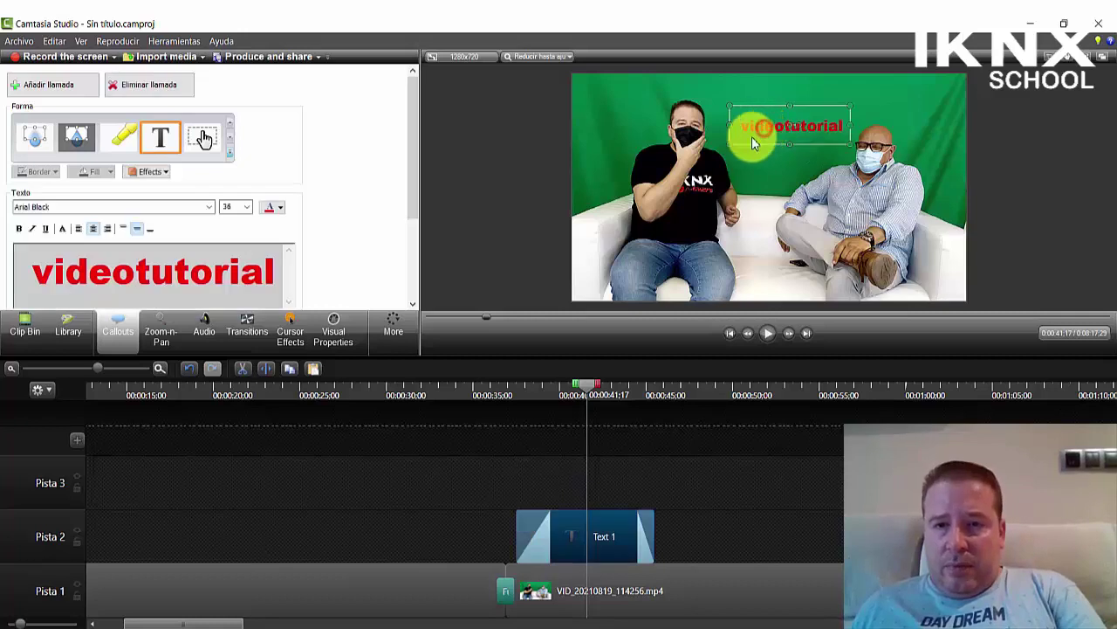
pyautogui.press('Delete')
# - Add a Blur callout on Pista 2 starting at about 0:00:39 and enlarge it over the left man's face
pyautogui.click(232, 156)
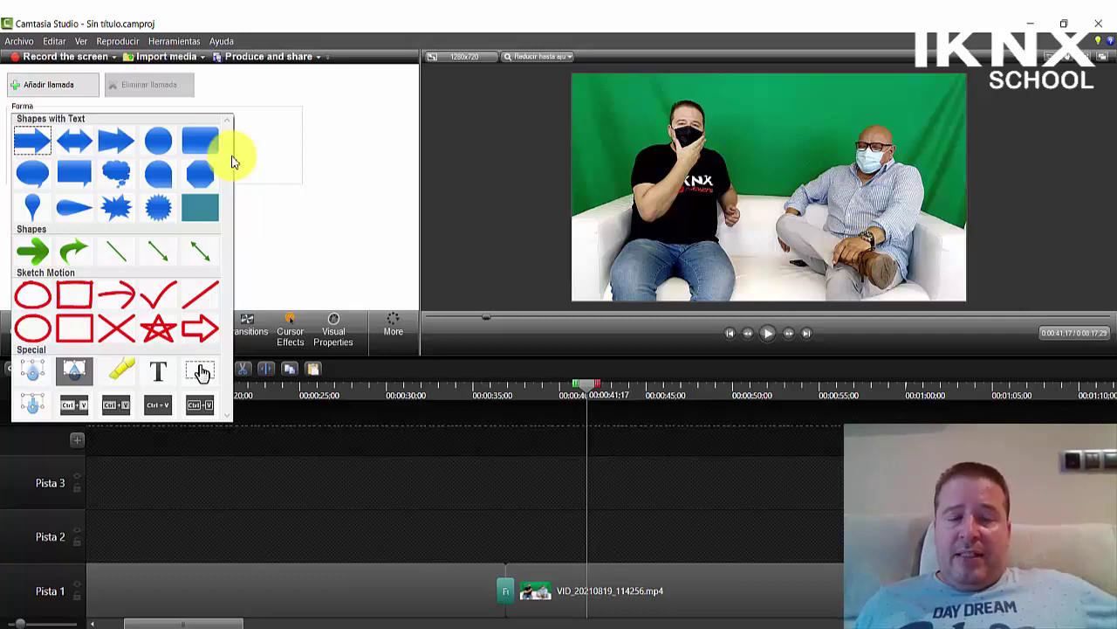
pyautogui.click(33, 373)
pyautogui.moveTo(623, 536); pyautogui.dragTo(603, 536)
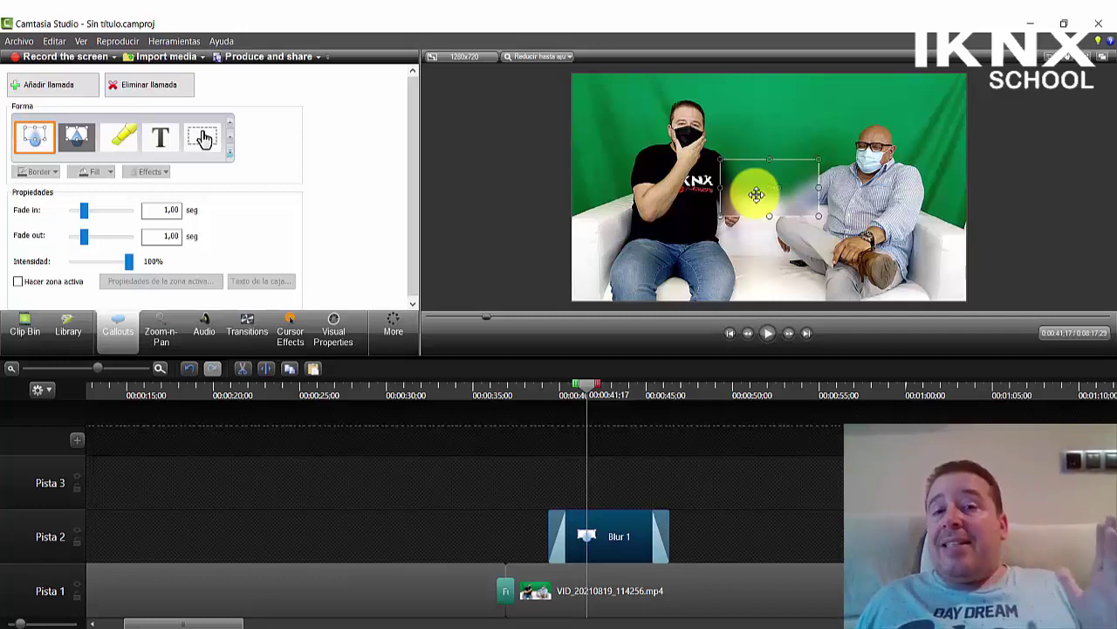
pyautogui.moveTo(753, 193); pyautogui.dragTo(668, 131)
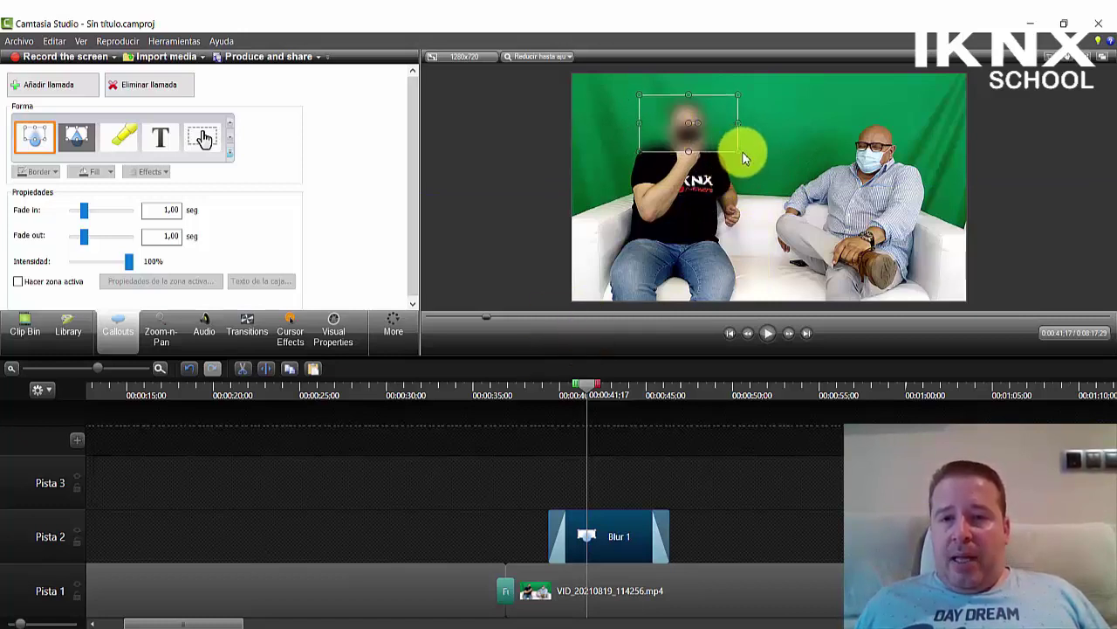
pyautogui.moveTo(740, 154); pyautogui.dragTo(765, 180)
pyautogui.moveTo(696, 159); pyautogui.dragTo(669, 159)
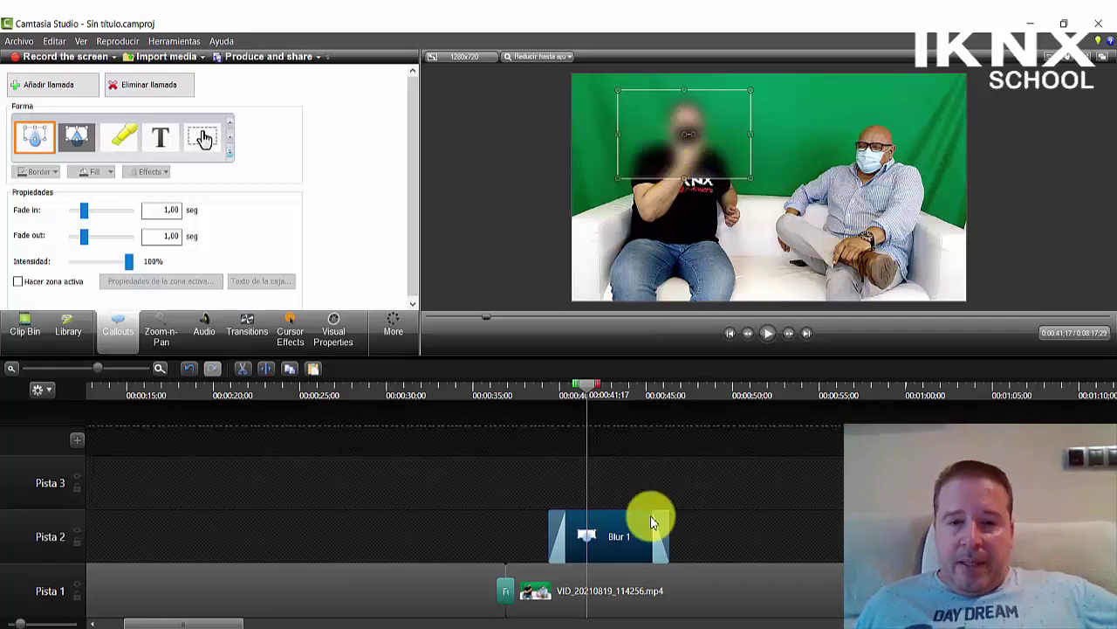
# - Scrub through the Blur callout to 0:00:44;13 to check its coverage of the left man's face
pyautogui.click(749, 513)
pyautogui.click(624, 541)
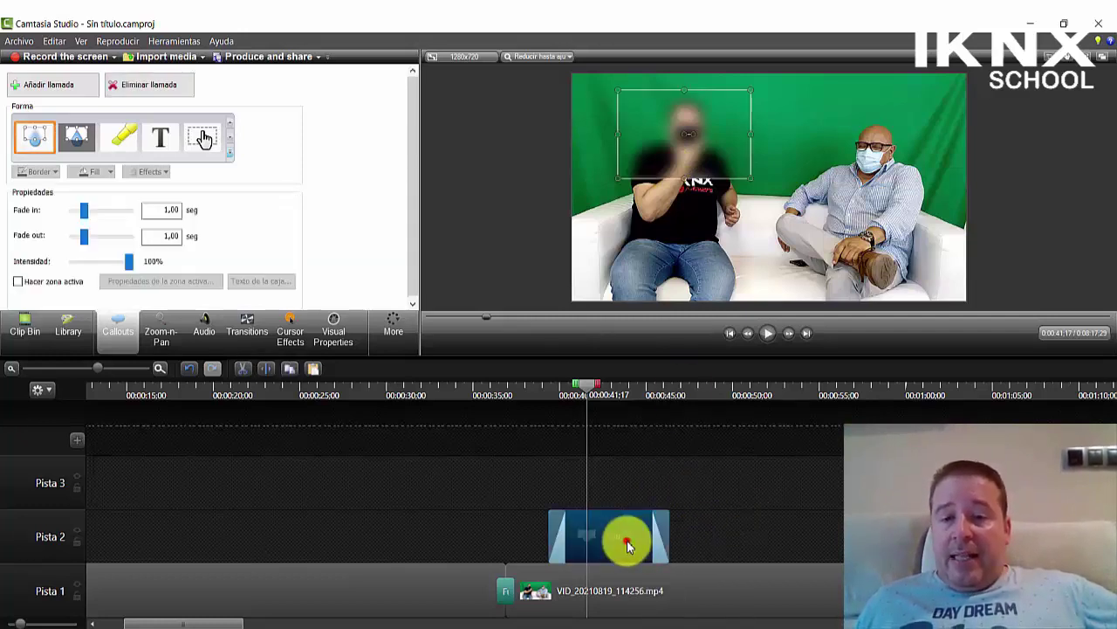
pyautogui.moveTo(568, 390); pyautogui.dragTo(630, 391)
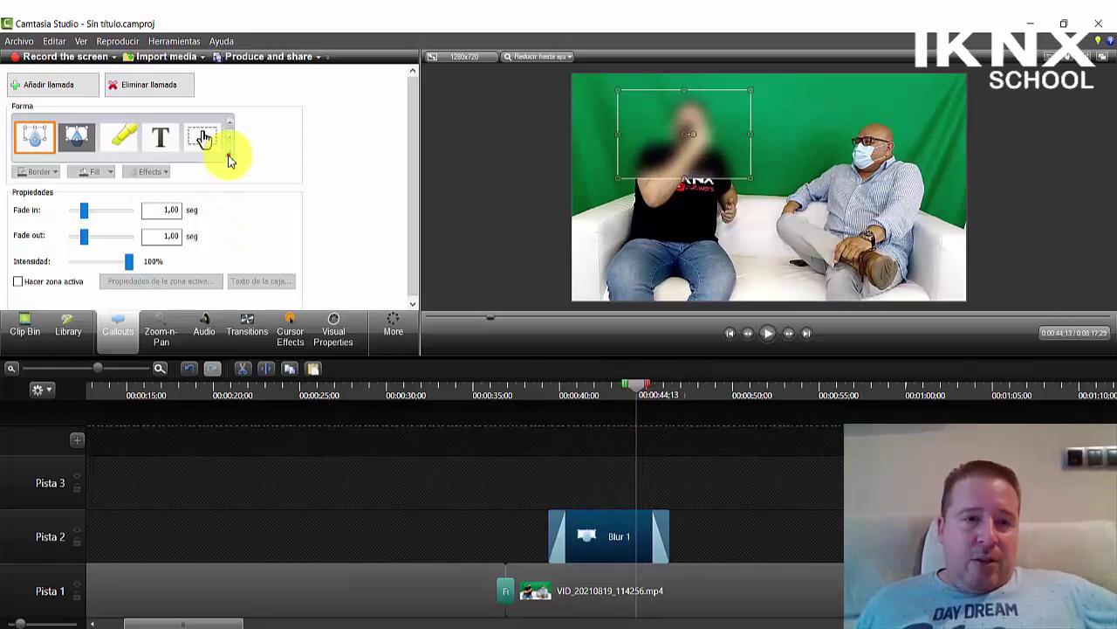
# - Change the Blur callout to a Sketch Motion ellipse and resize it to circle the left man's head
pyautogui.click(229, 155)
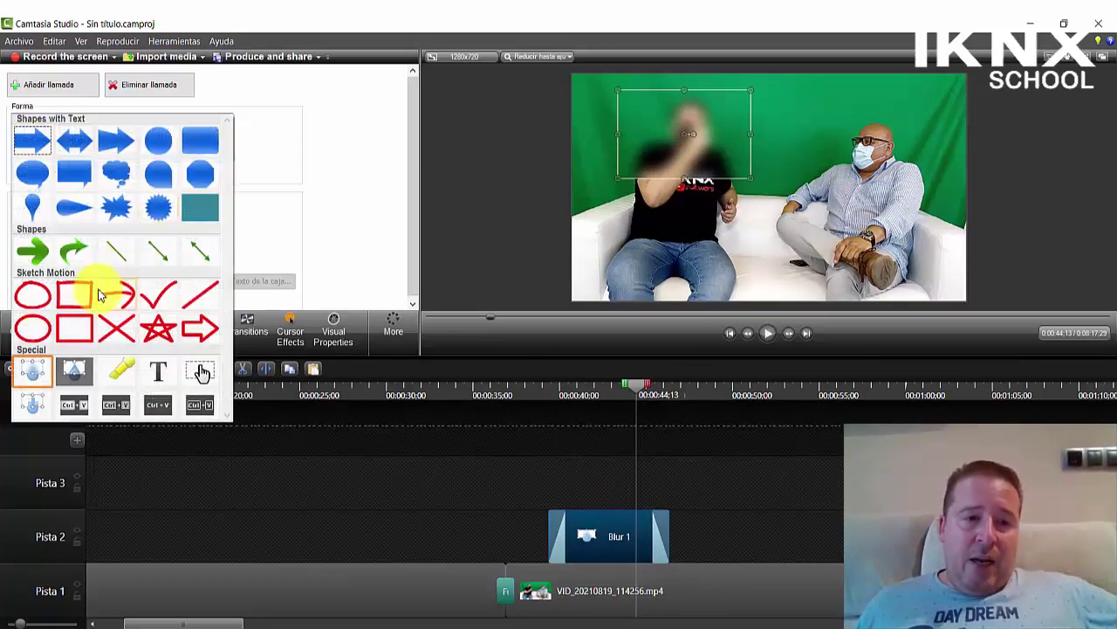
pyautogui.click(33, 298)
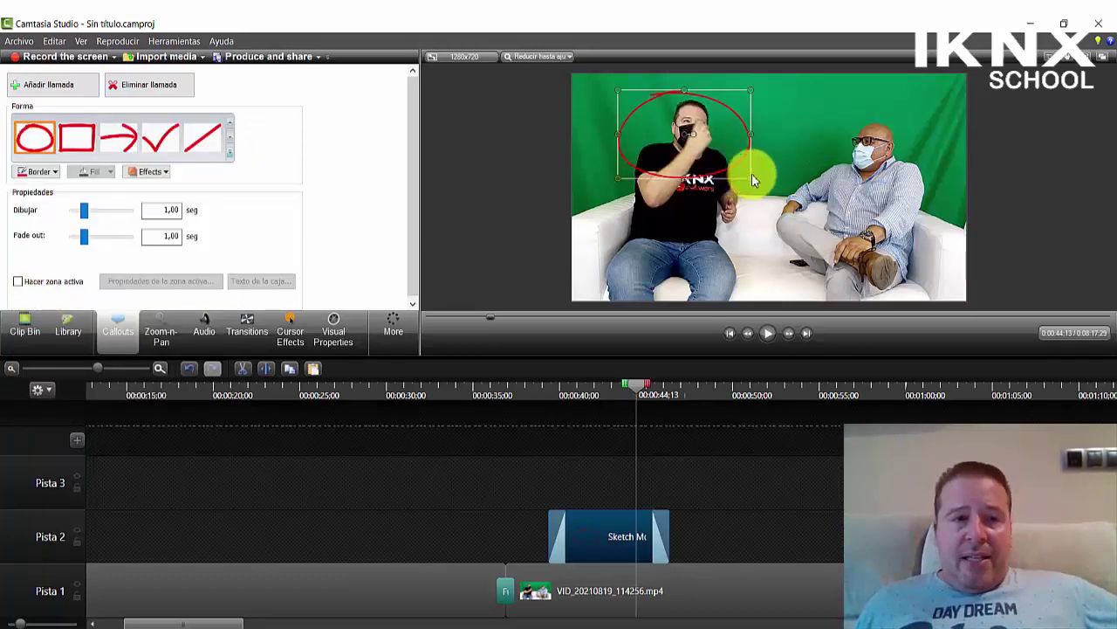
pyautogui.moveTo(750, 178)
pyautogui.mouseDown()
pyautogui.moveTo(742, 197)
pyautogui.moveTo(749, 163)
pyautogui.mouseUp()
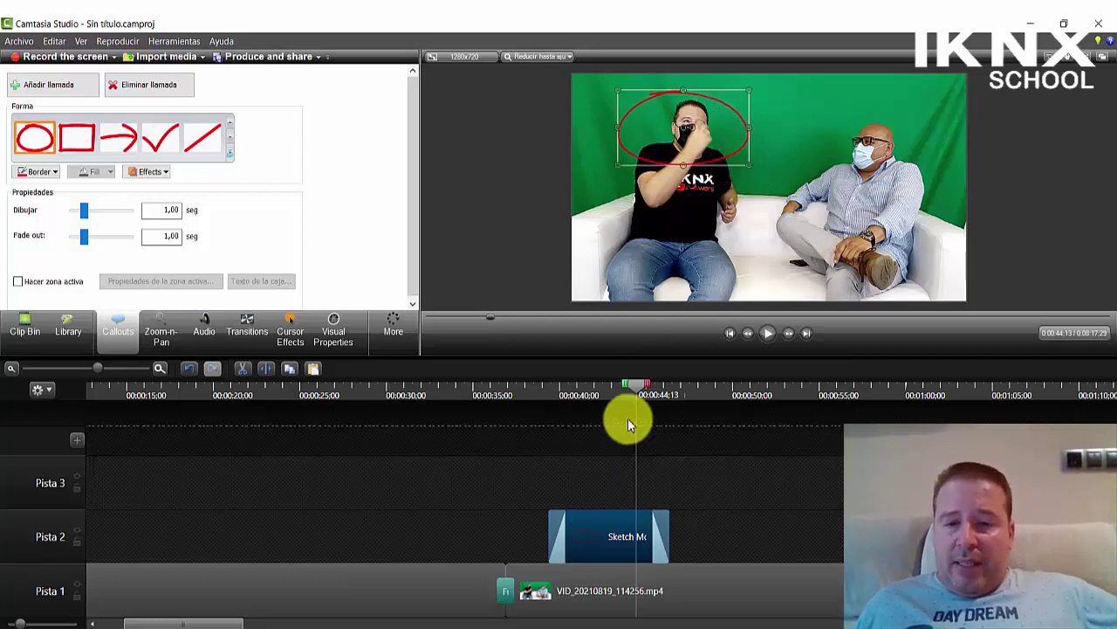
# - Shift the ellipse callout on Pista 2 to start at about 0:00:41 and play it back from 0:00:39;26
pyautogui.moveTo(590, 531); pyautogui.dragTo(622, 530)
pyautogui.moveTo(634, 387); pyautogui.dragTo(558, 387)
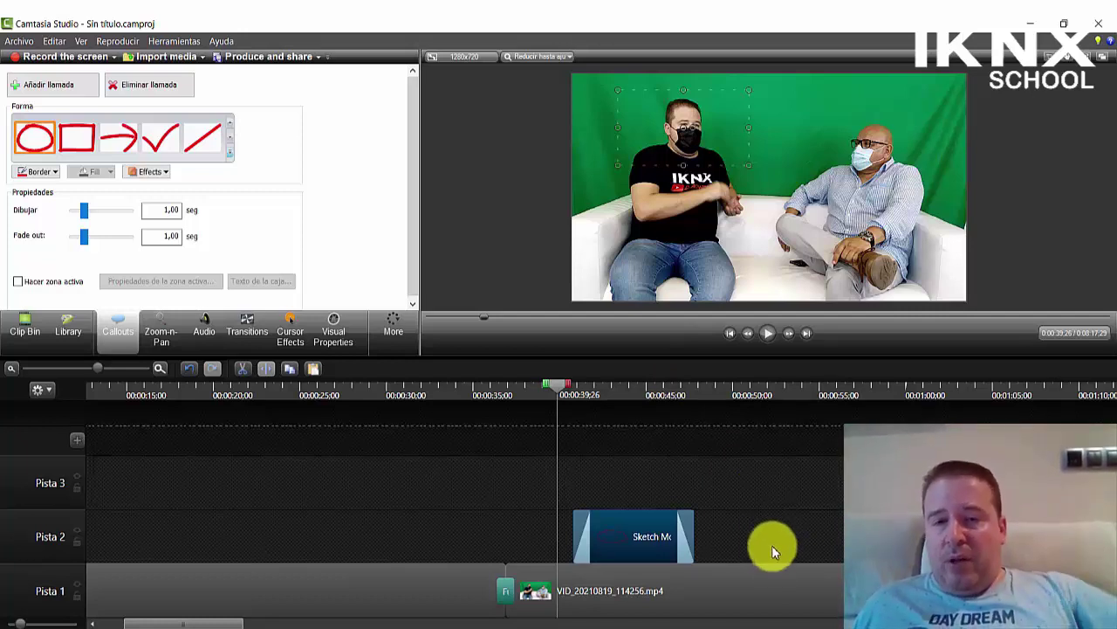
pyautogui.click(767, 335)
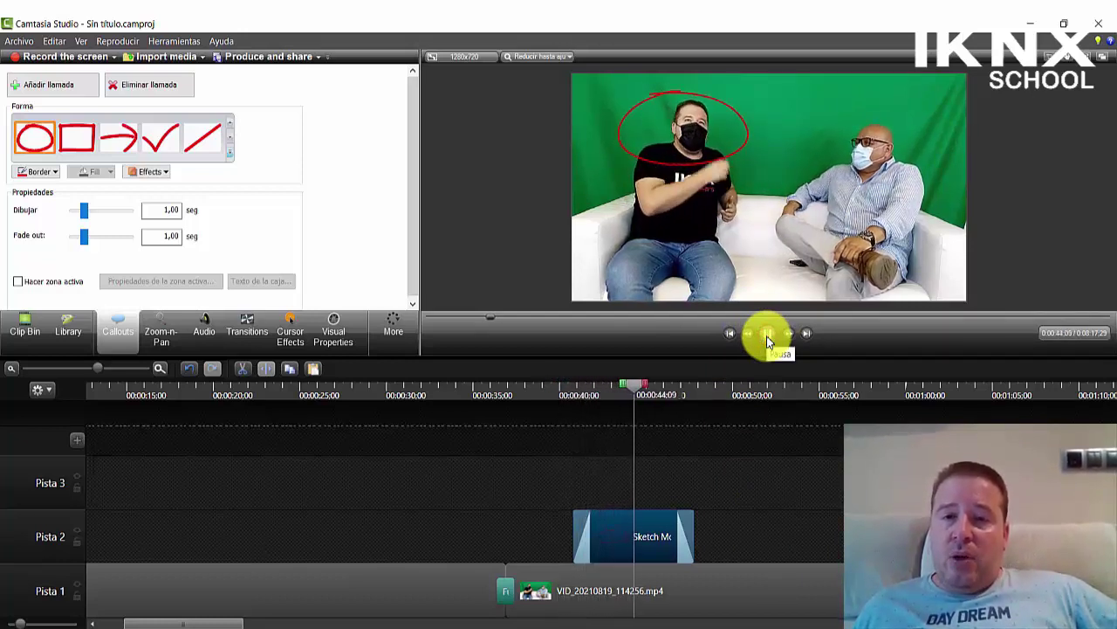
pyautogui.click(767, 335)
# - Shorten the ellipse callout to end at about 0:00:46 and play through its fade-out
pyautogui.moveTo(695, 533); pyautogui.dragTo(664, 533)
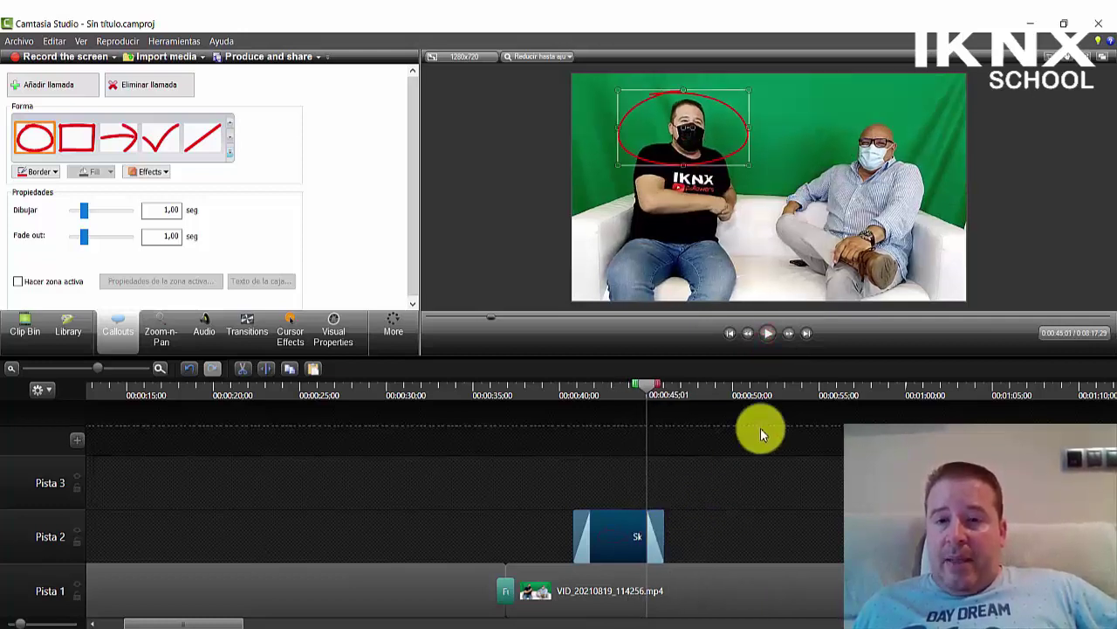
pyautogui.click(765, 337)
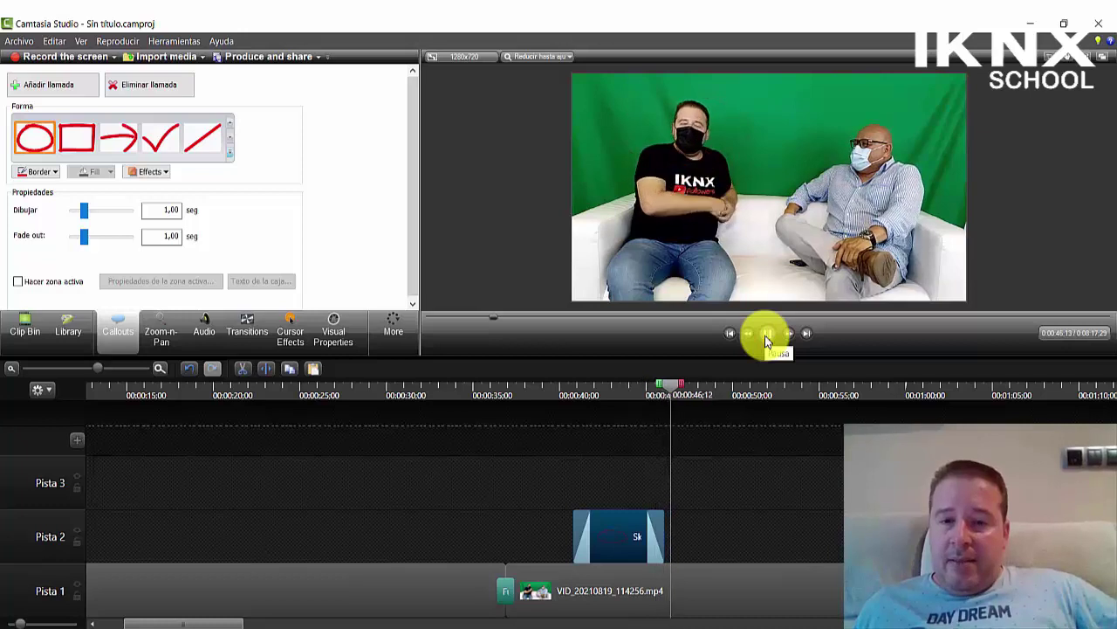
pyautogui.click(765, 335)
# - Change the callout to a Sketch Motion Rectangle and preview its drawing animation from about 0:00:40
pyautogui.click(77, 137)
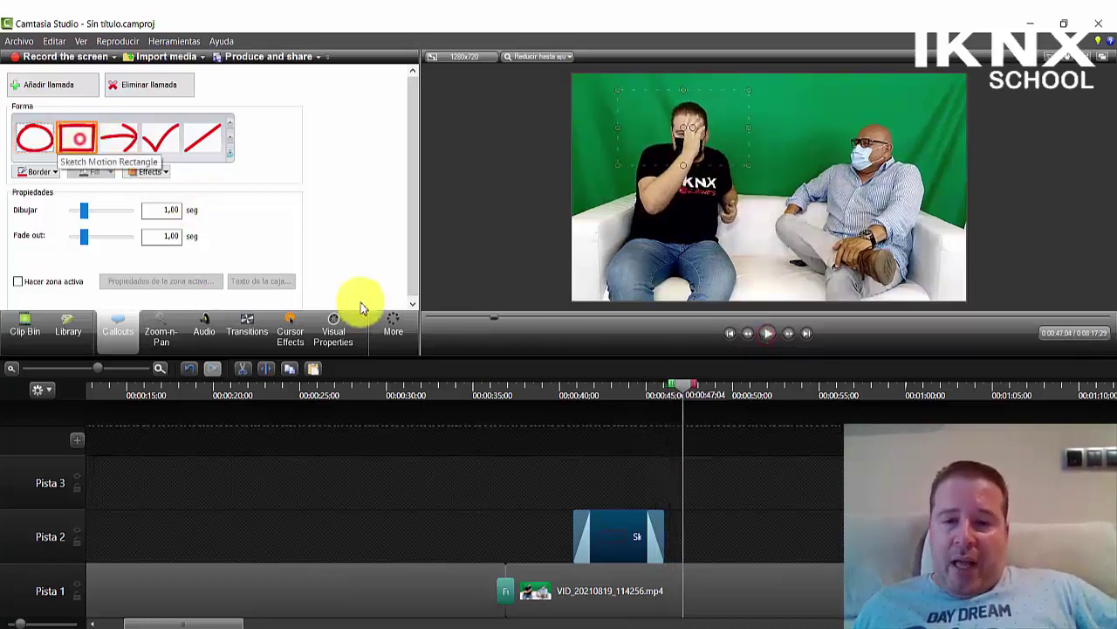
pyautogui.click(561, 389)
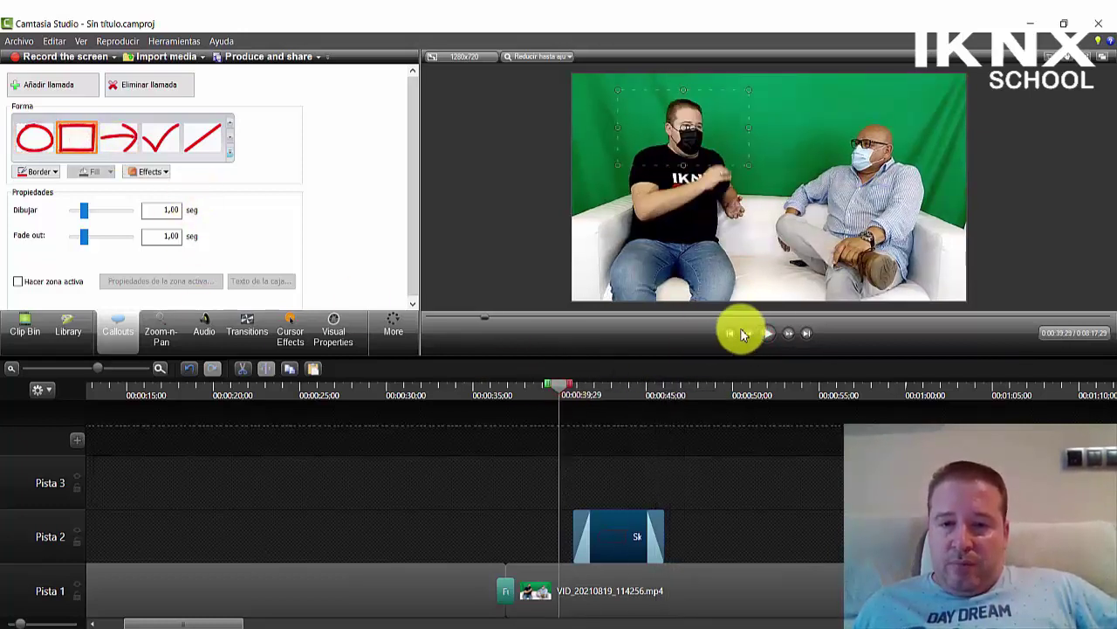
pyautogui.click(766, 339)
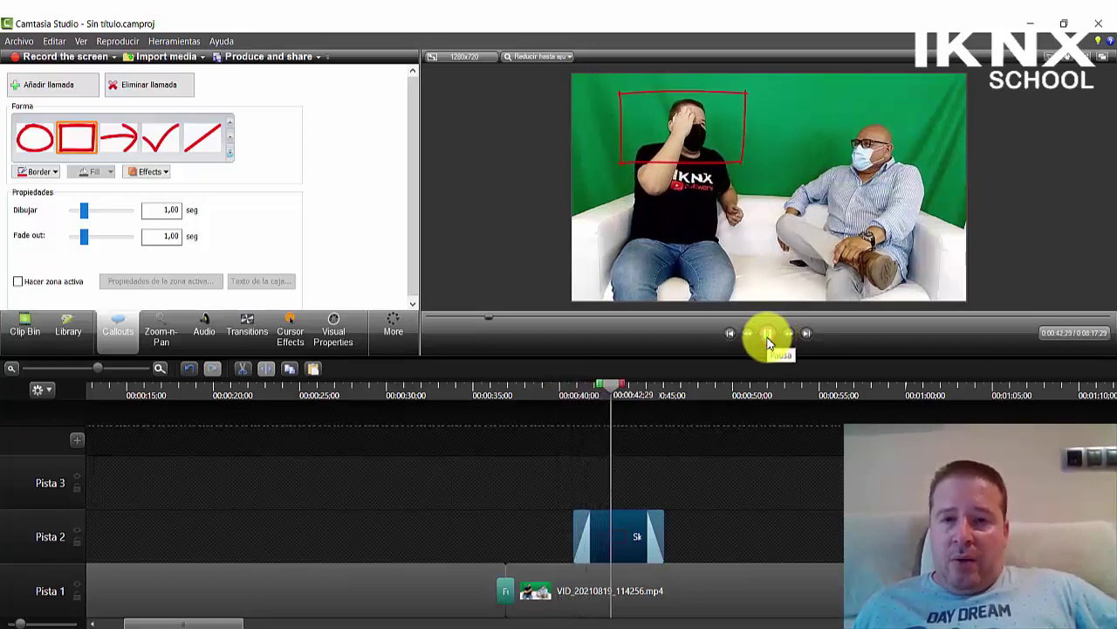
pyautogui.click(767, 337)
# - Change the callout to a Sketch Motion arrow and play it back from 0:00:39;27
pyautogui.click(117, 137)
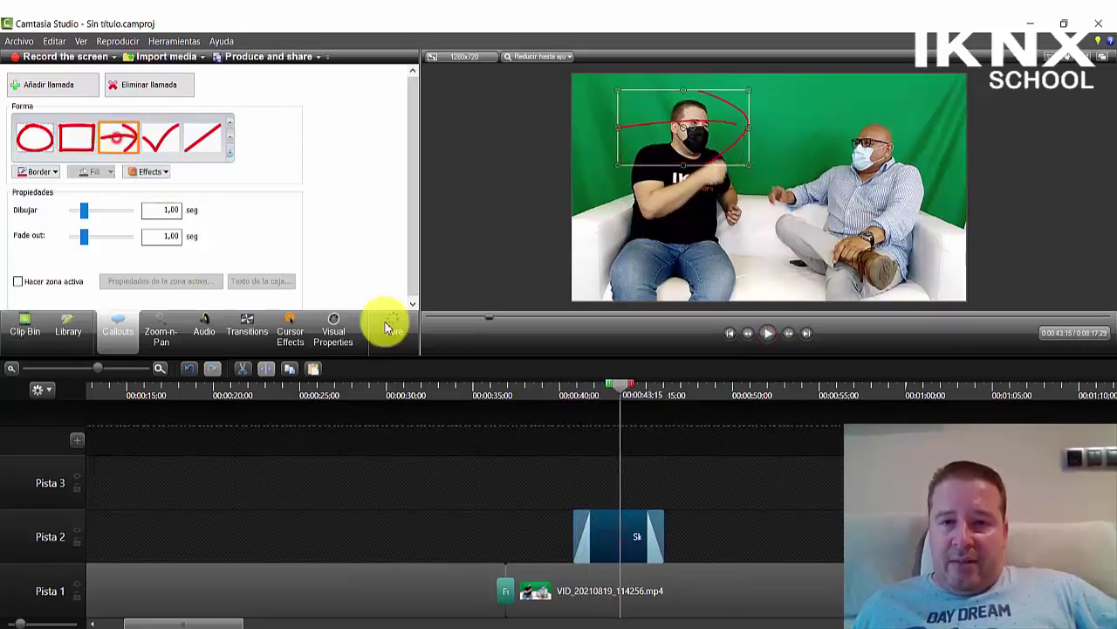
pyautogui.moveTo(623, 393); pyautogui.dragTo(559, 388)
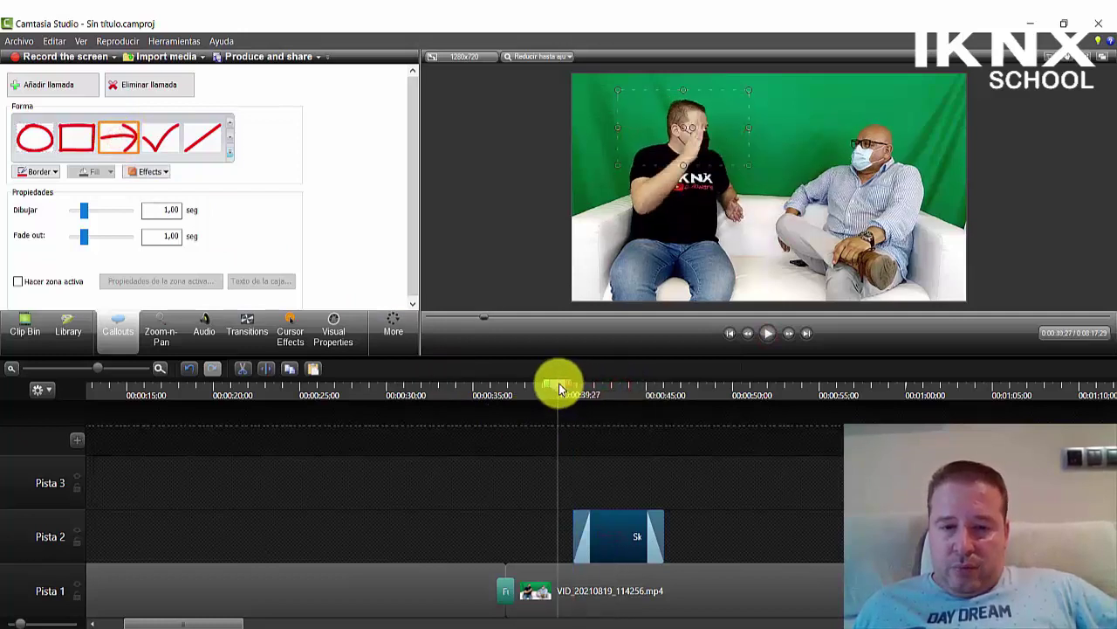
pyautogui.click(761, 336)
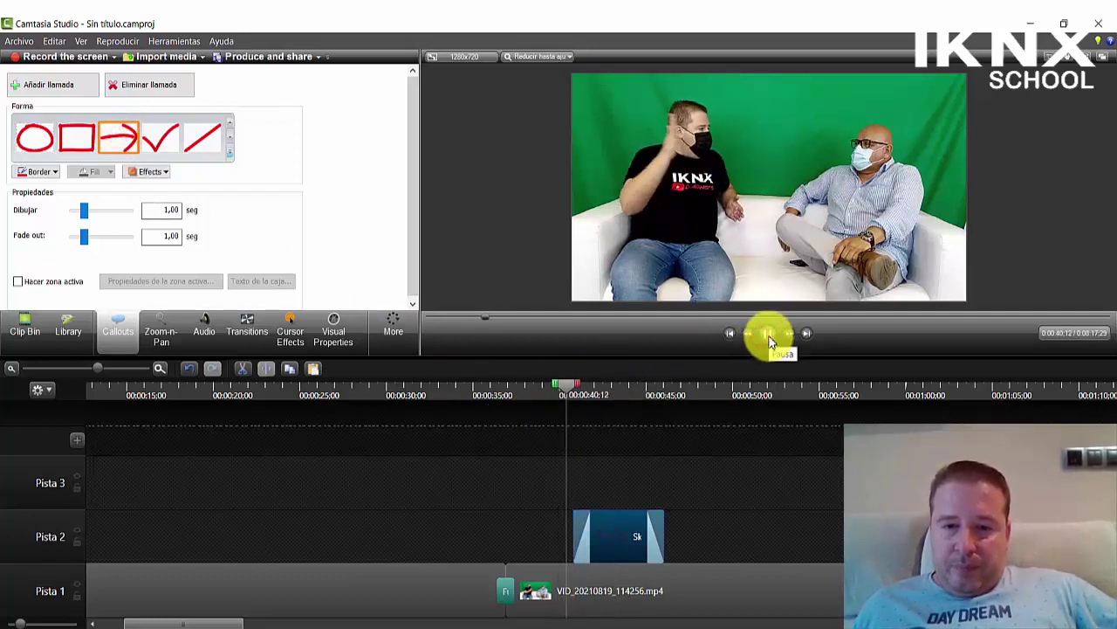
pyautogui.click(768, 337)
# - Shrink, rotate and move the arrow so it points at the right man's face, and preview it from 0:00:40;24
pyautogui.moveTo(746, 164); pyautogui.dragTo(825, 151)
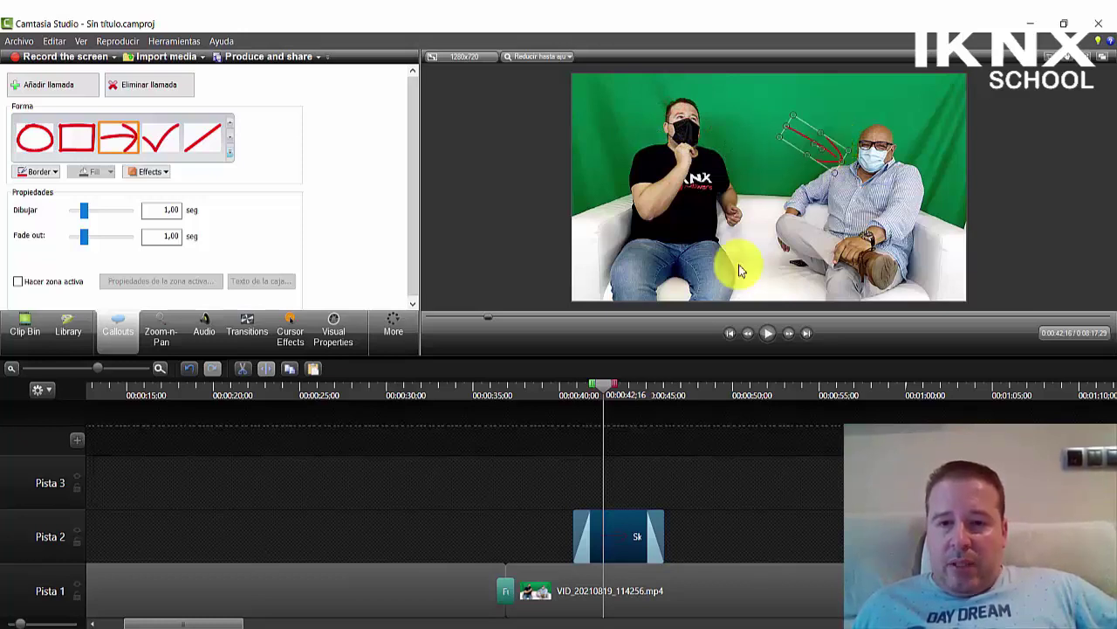
pyautogui.moveTo(604, 384); pyautogui.dragTo(573, 386)
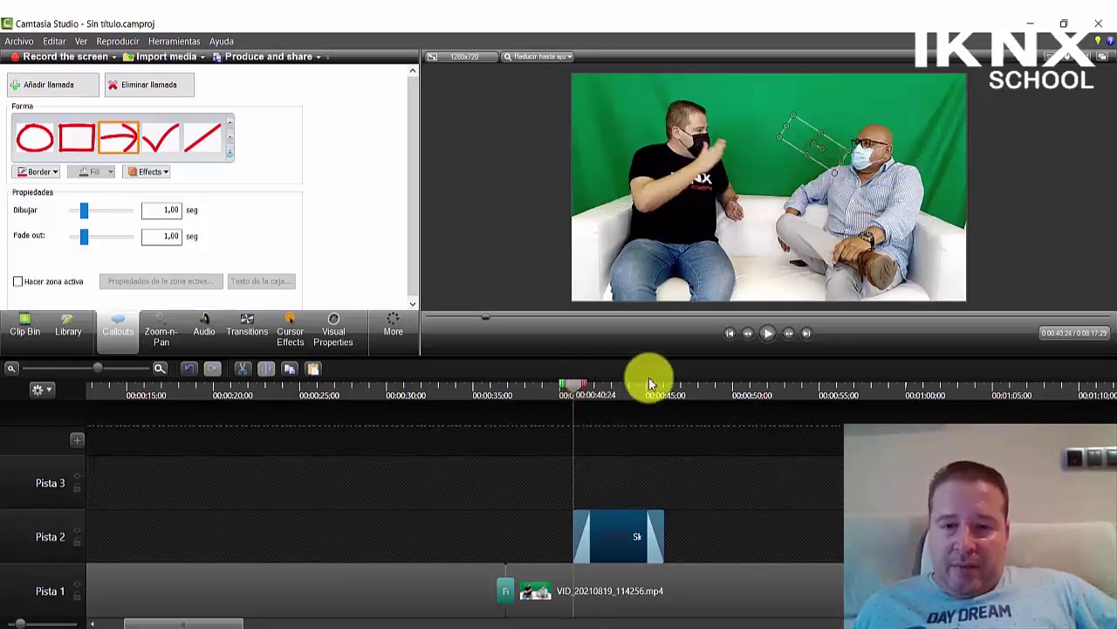
pyautogui.click(769, 340)
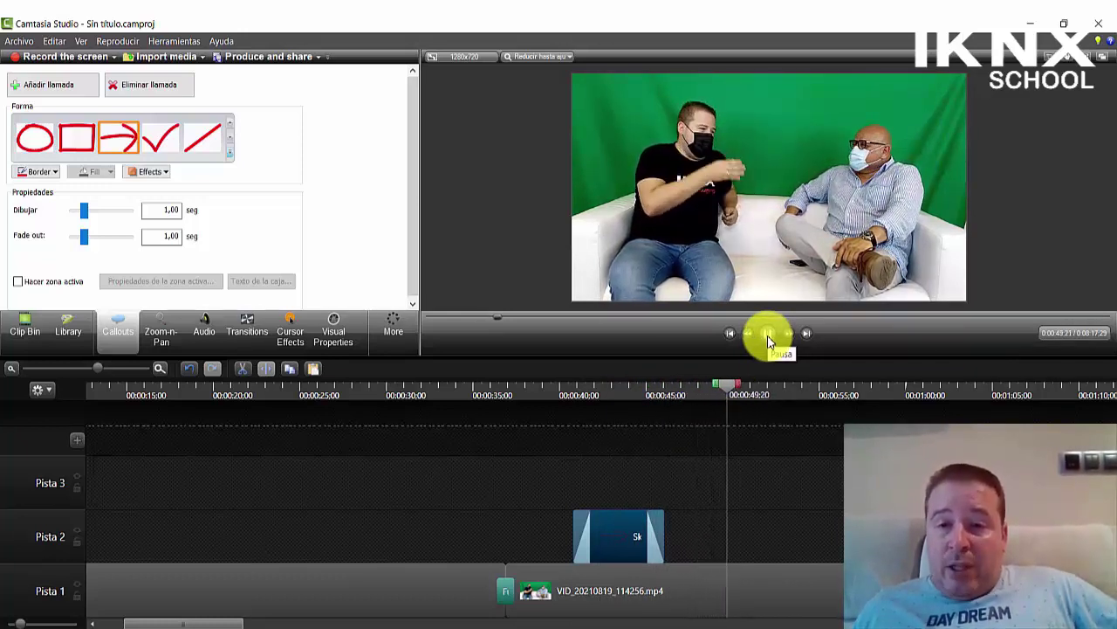
pyautogui.click(768, 338)
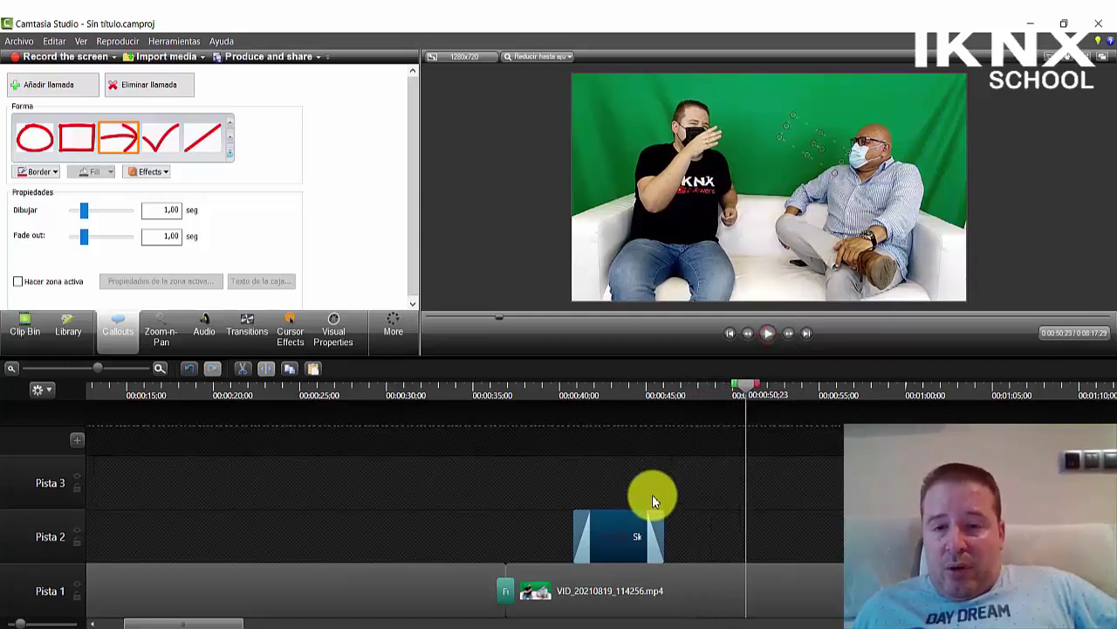
# - Extend the arrow callout's end to just past 0:00:51, play its fade-out, and return the playhead to 0:00:43;12
pyautogui.moveTo(665, 529)
pyautogui.mouseDown()
pyautogui.moveTo(838, 524)
pyautogui.moveTo(708, 532)
pyautogui.moveTo(766, 534)
pyautogui.mouseUp()
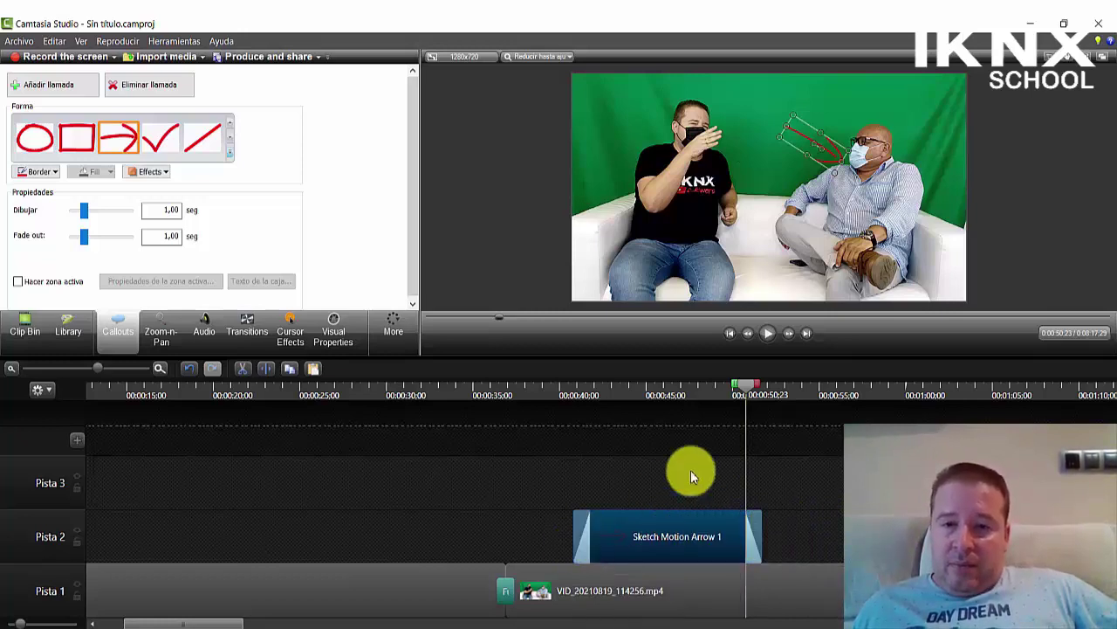
pyautogui.click(765, 339)
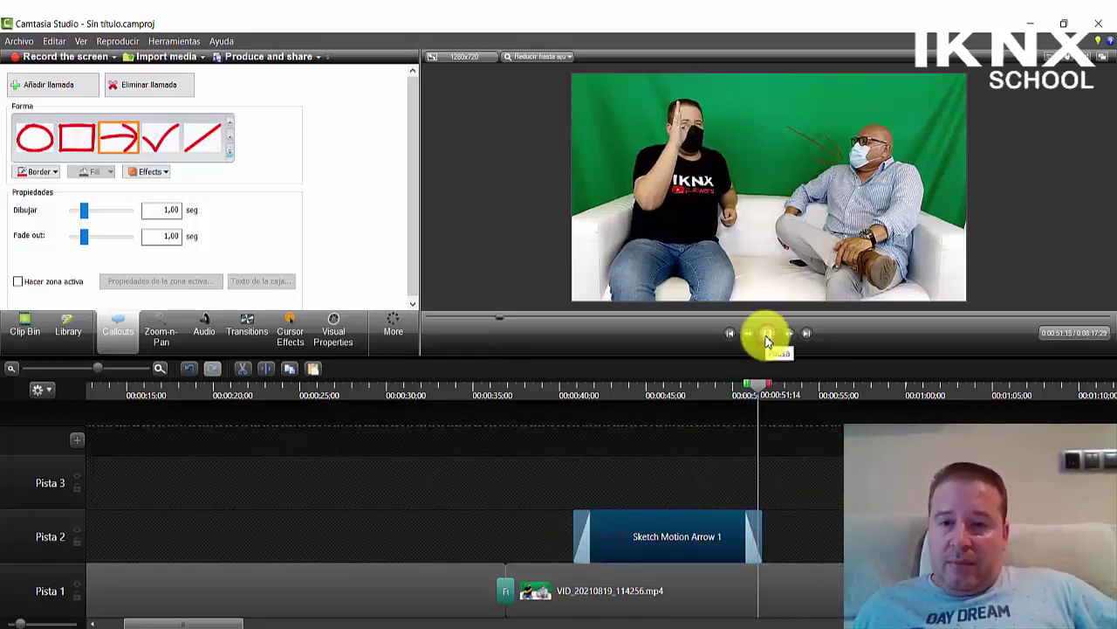
pyautogui.click(763, 387)
pyautogui.moveTo(763, 387); pyautogui.dragTo(619, 399)
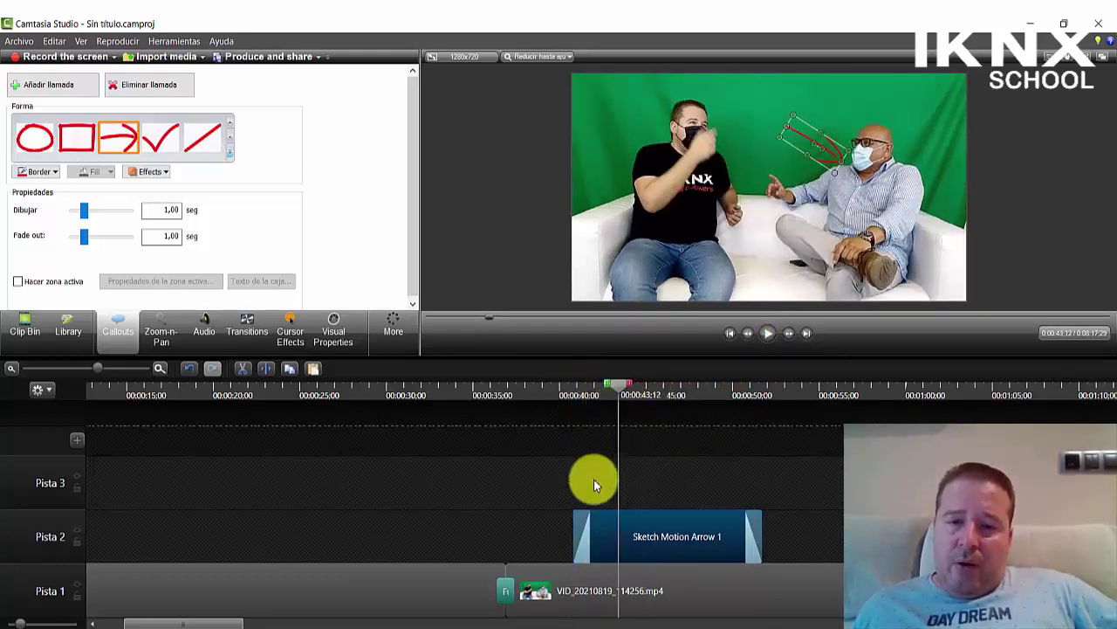
# - Trim the arrow callout's start to 0:00:43;12 and preview its drawing animation
pyautogui.moveTo(579, 523); pyautogui.dragTo(619, 525)
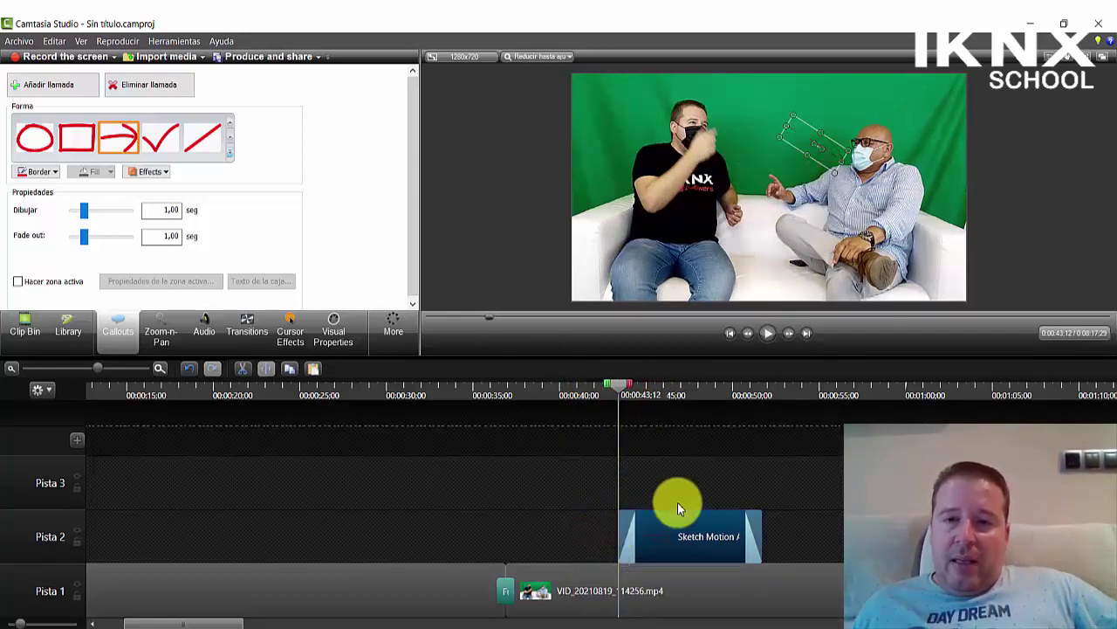
pyautogui.click(765, 332)
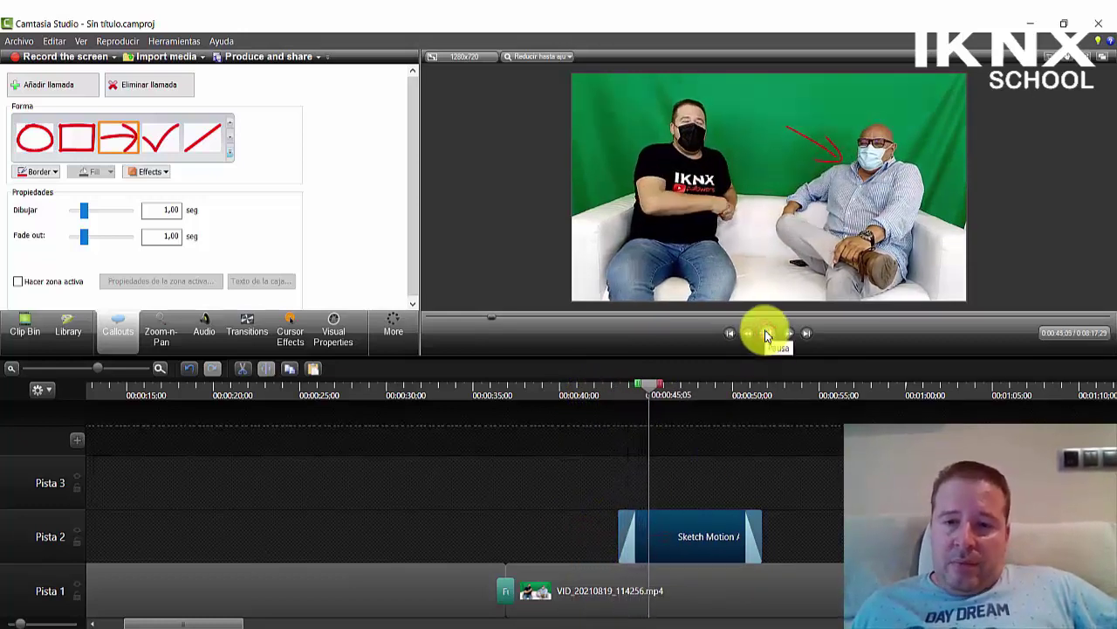
pyautogui.click(766, 333)
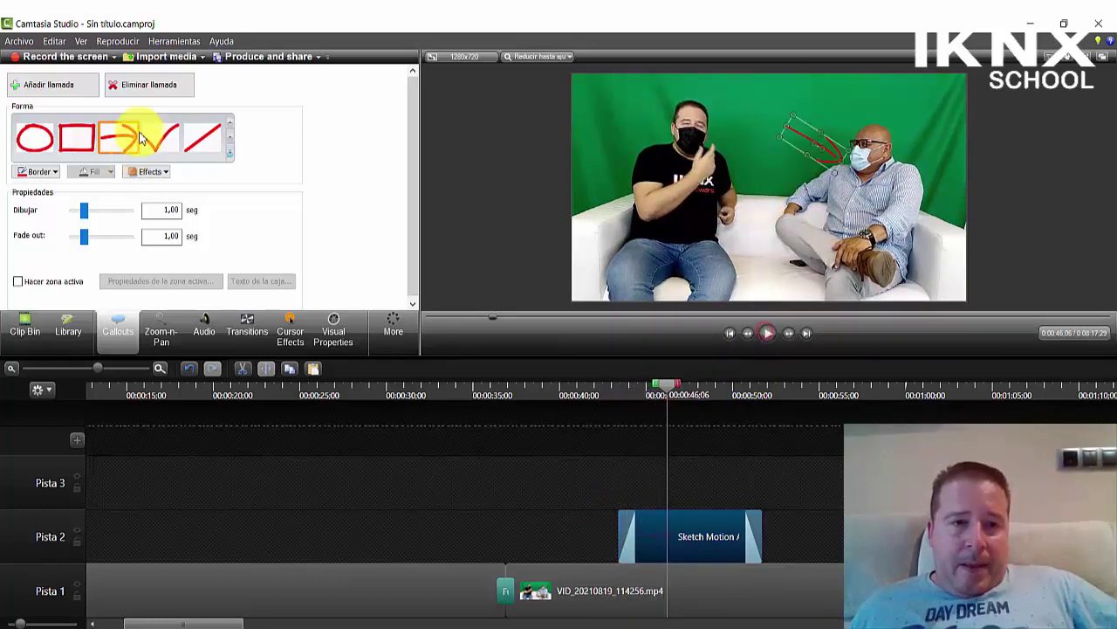
# - Try the Sketch Motion check mark and the Sketch Motion line as the callout's shape
pyautogui.click(229, 159)
pyautogui.click(160, 292)
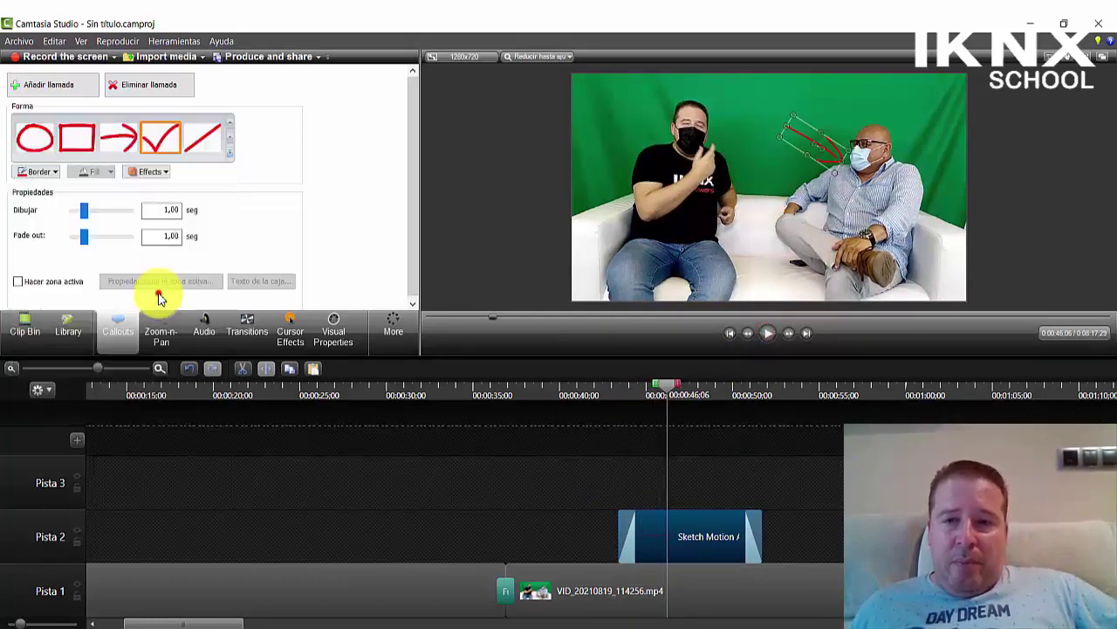
pyautogui.click(230, 156)
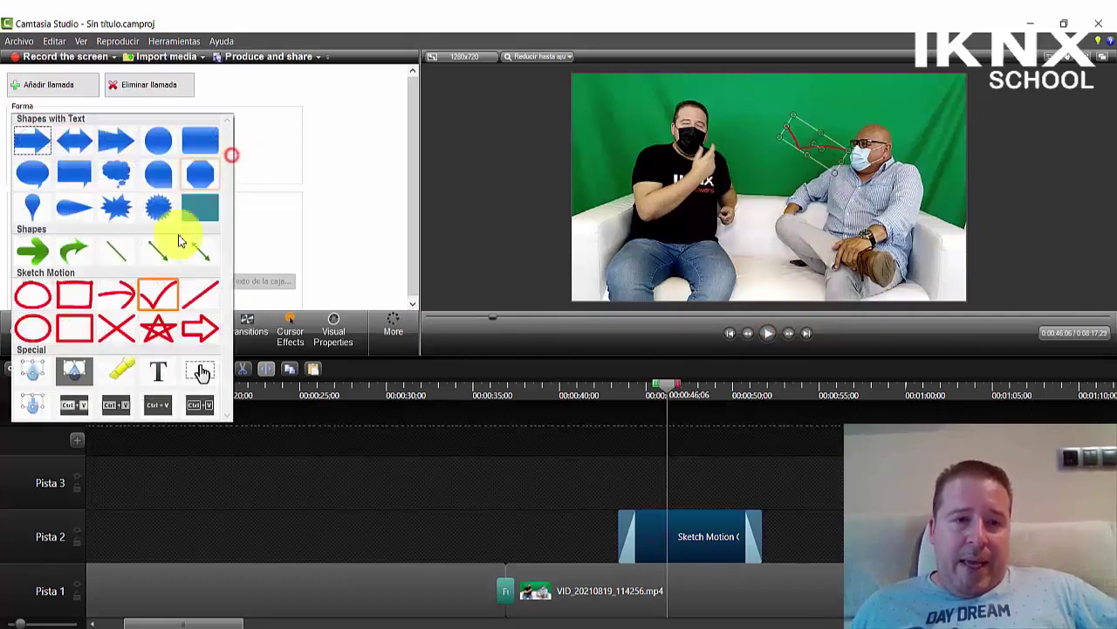
pyautogui.click(204, 301)
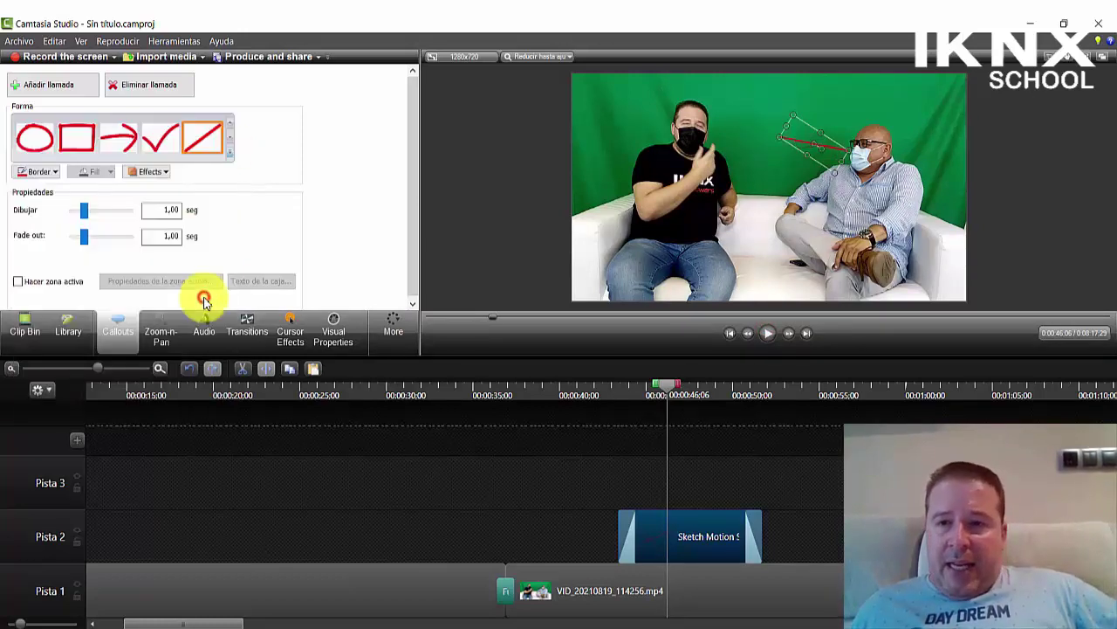
# - Change the callout to a Highlighter, straighten and enlarge it over the sofa between the men, and add placeholder text starting with "asdf"
pyautogui.click(230, 154)
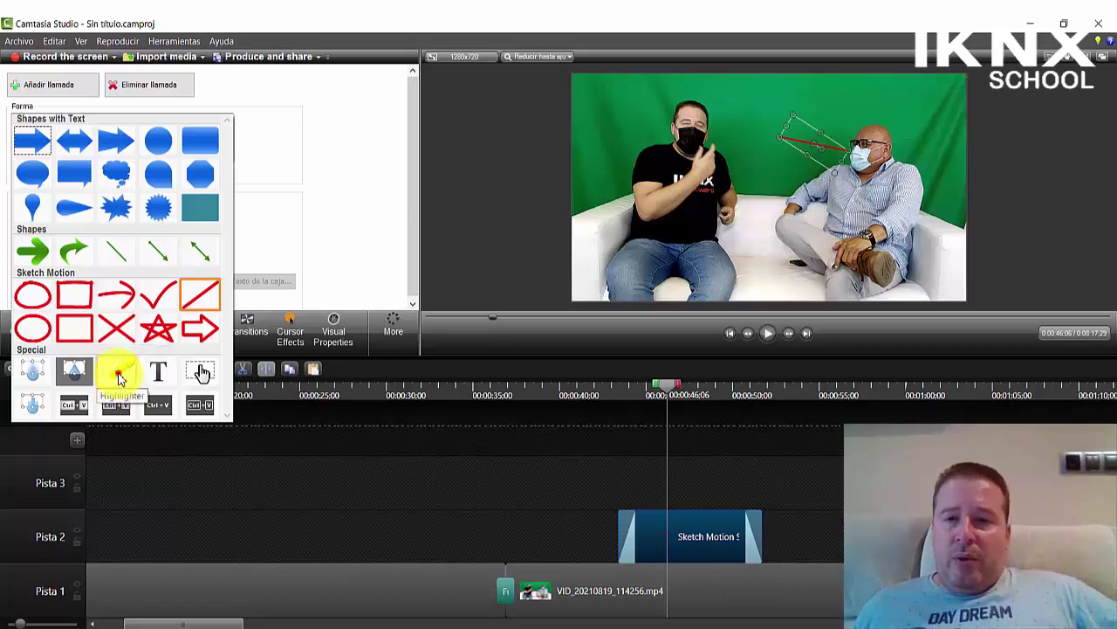
pyautogui.click(119, 375)
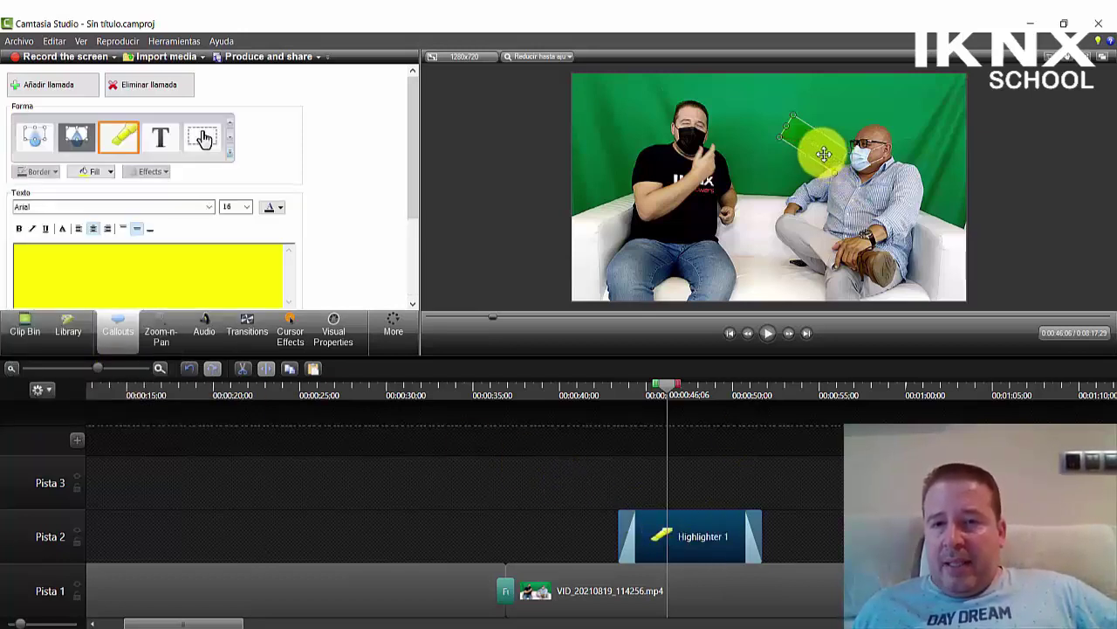
pyautogui.moveTo(822, 145)
pyautogui.mouseDown()
pyautogui.moveTo(917, 142)
pyautogui.moveTo(850, 143)
pyautogui.moveTo(769, 165)
pyautogui.moveTo(729, 283)
pyautogui.moveTo(757, 277)
pyautogui.moveTo(768, 250)
pyautogui.moveTo(744, 231)
pyautogui.mouseUp()
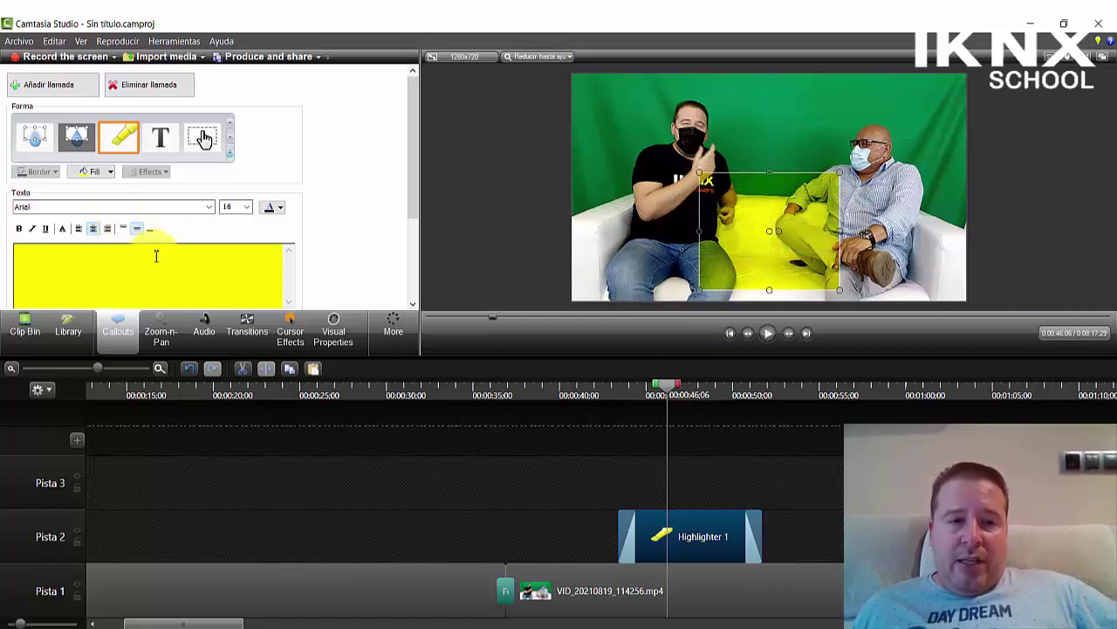
pyautogui.write('dsfdsfsdfsdfsdf')
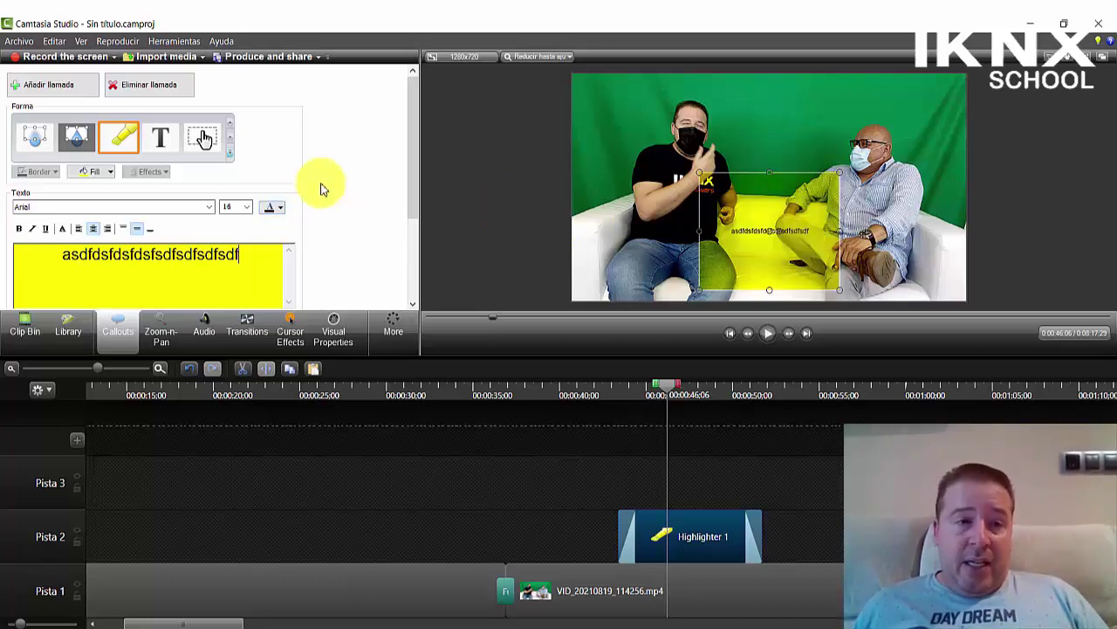
# - Set the Highlighter callout's fill colour to red and change it to purple
pyautogui.click(96, 173)
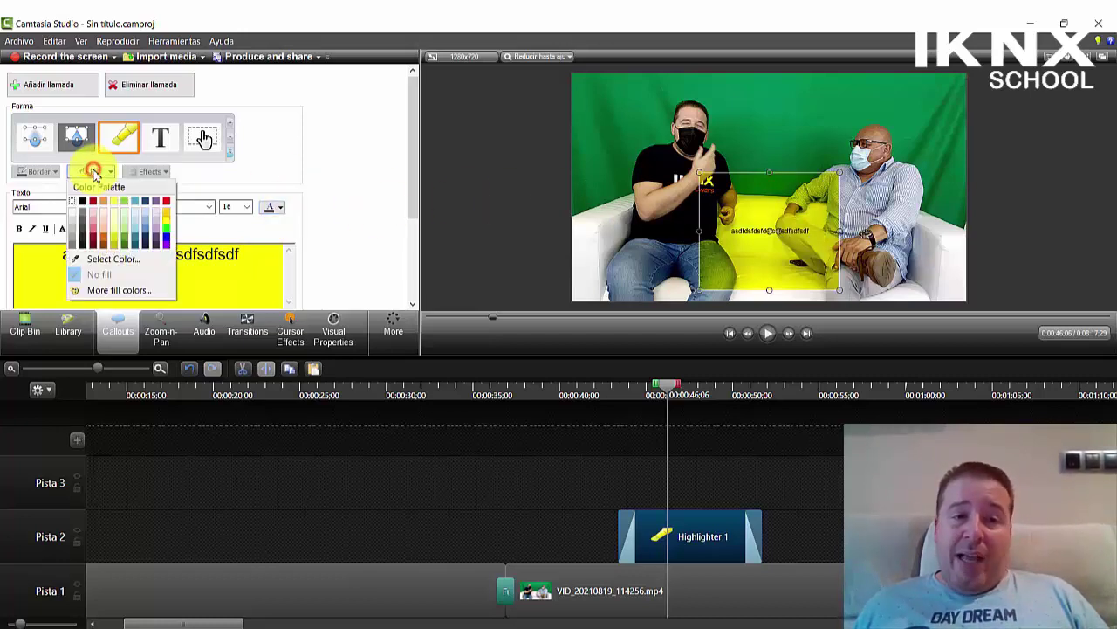
pyautogui.click(162, 201)
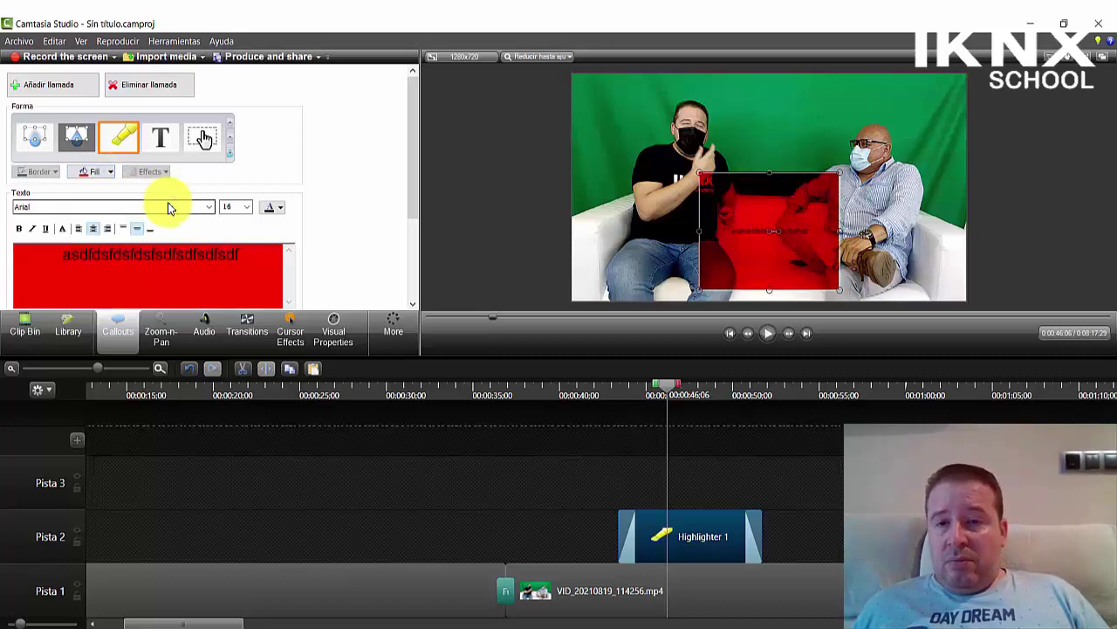
pyautogui.click(92, 172)
pyautogui.click(166, 245)
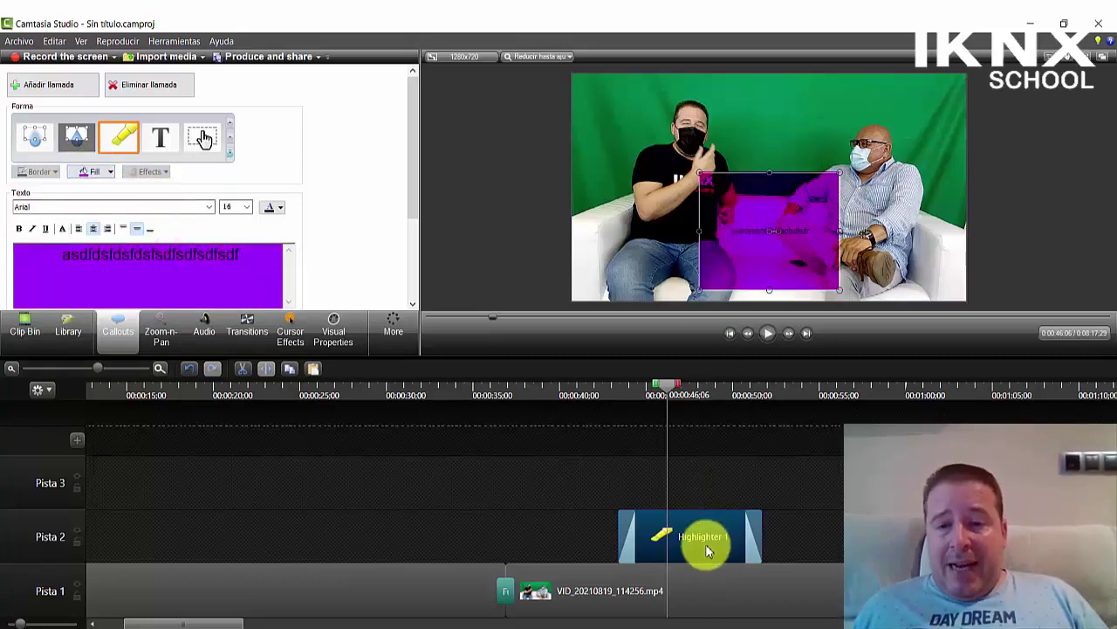
# - Extend the end of the Highlighter callout and delete the callout from Pista 2
pyautogui.moveTo(758, 520)
pyautogui.mouseDown()
pyautogui.moveTo(818, 545)
pyautogui.moveTo(695, 550)
pyautogui.moveTo(855, 550)
pyautogui.moveTo(687, 569)
pyautogui.moveTo(860, 558)
pyautogui.mouseUp()
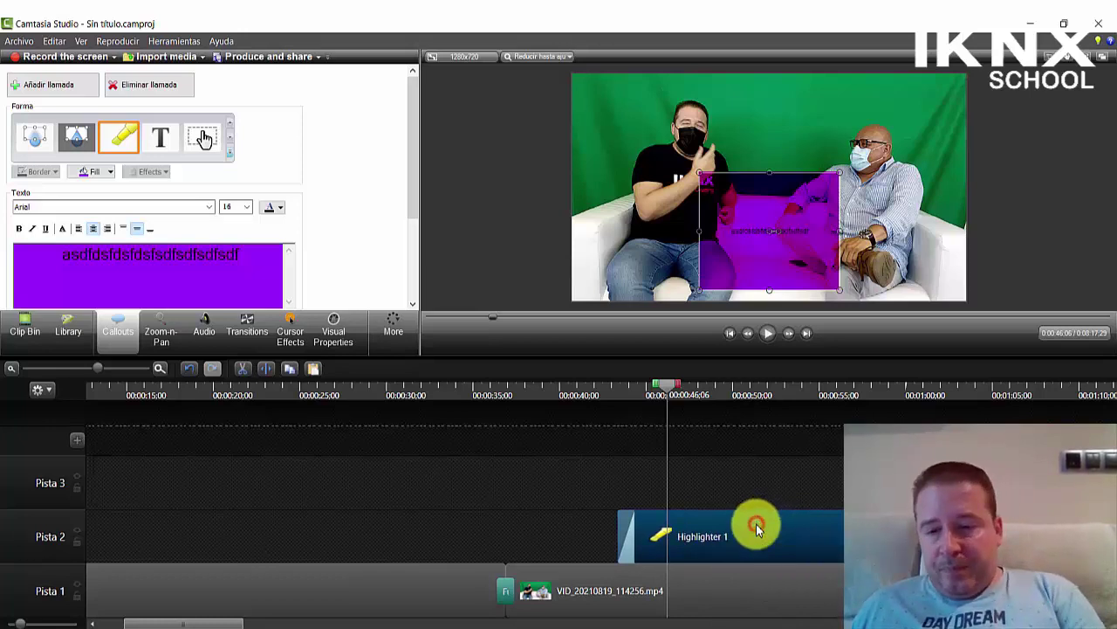
pyautogui.press('Delete')
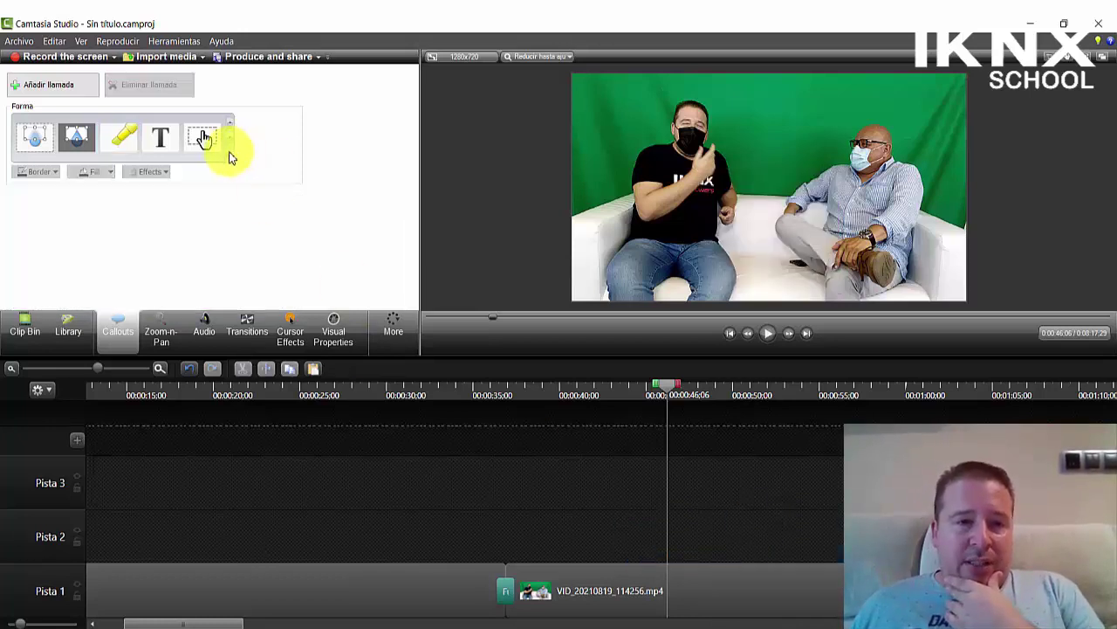
# - Add a right-pointing blue arrow callout from the text shapes and shrink it between the two men
pyautogui.click(230, 154)
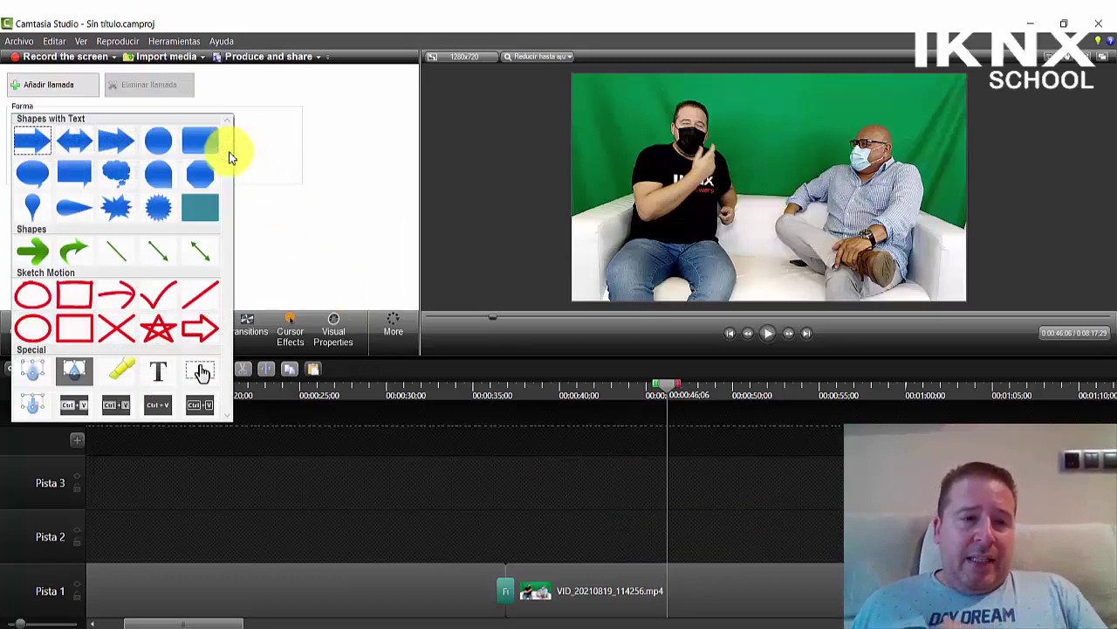
pyautogui.click(31, 140)
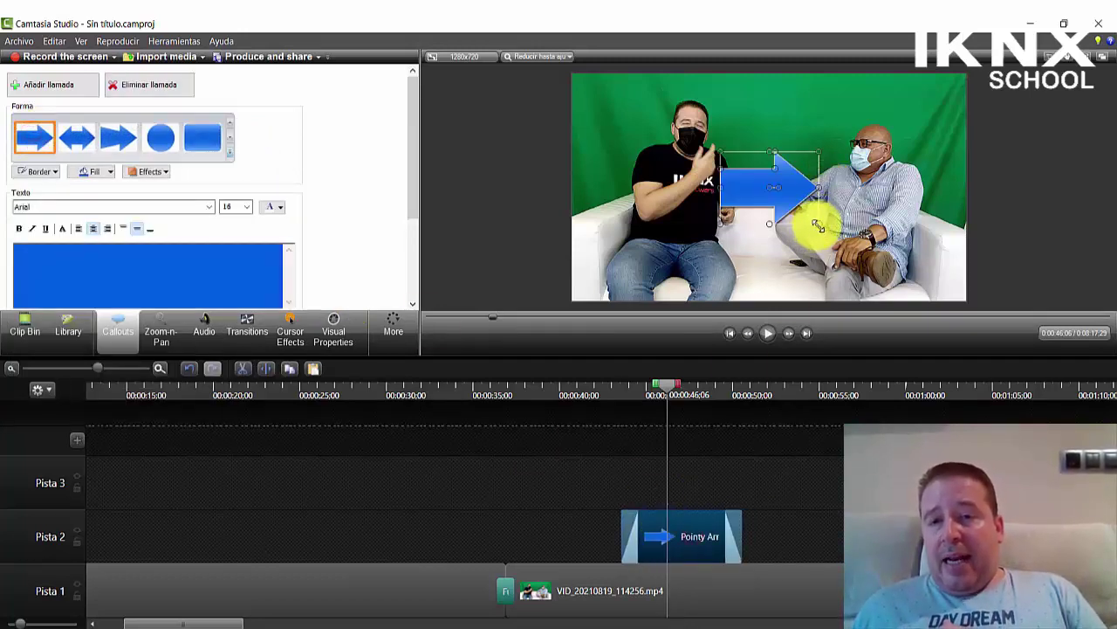
pyautogui.moveTo(816, 223); pyautogui.dragTo(797, 193)
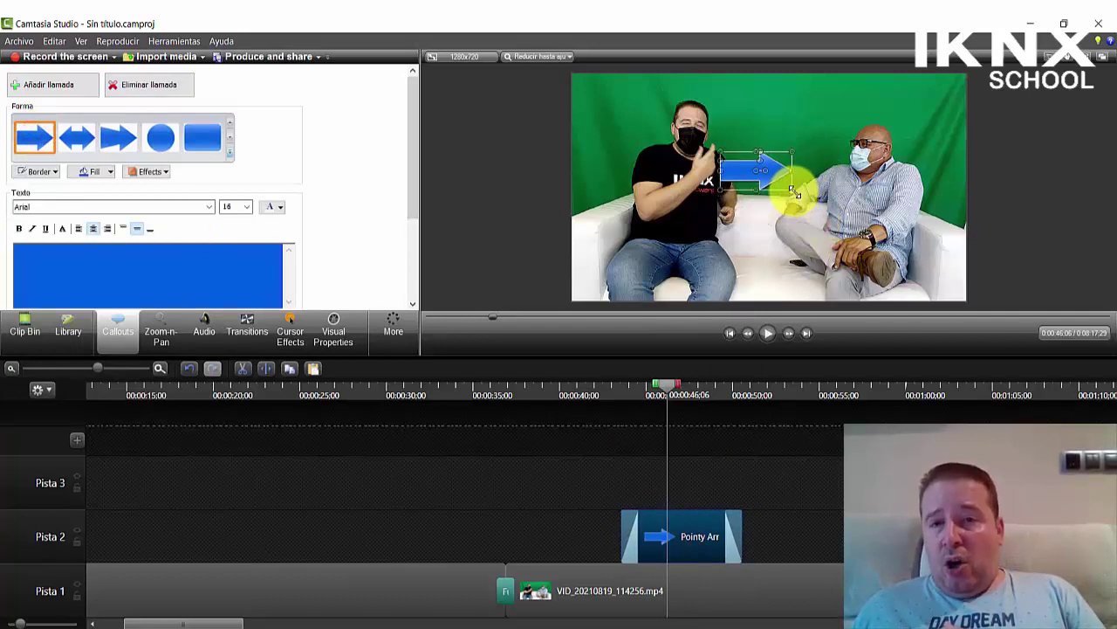
# - Add the text "sdsds" to the arrow callout and slightly extend the callout's end on Pista 2
pyautogui.click(145, 173)
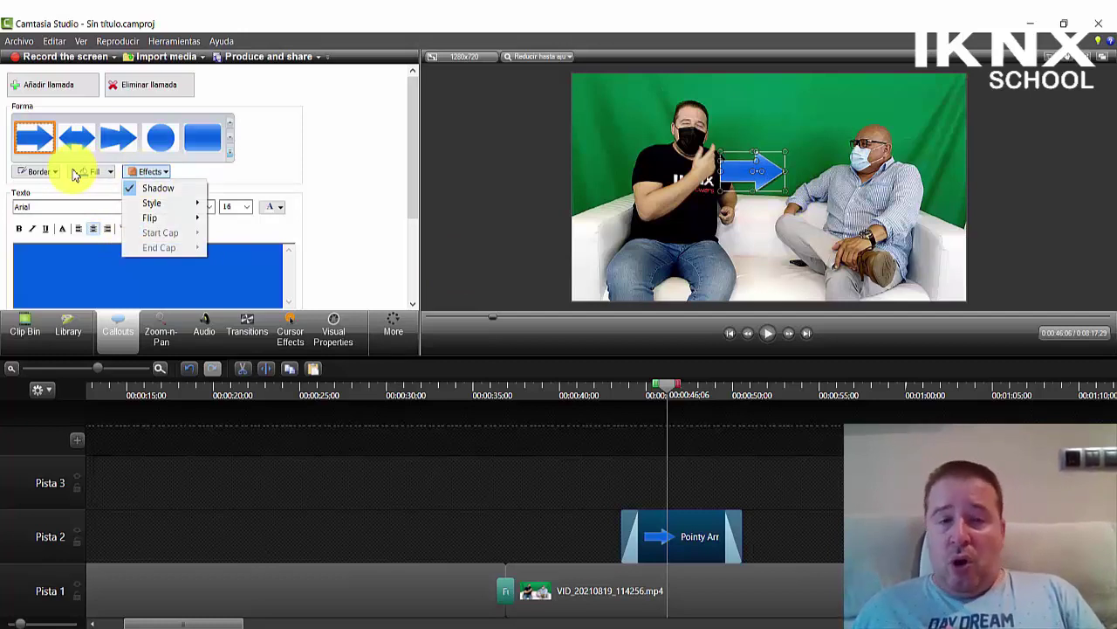
pyautogui.click(318, 181)
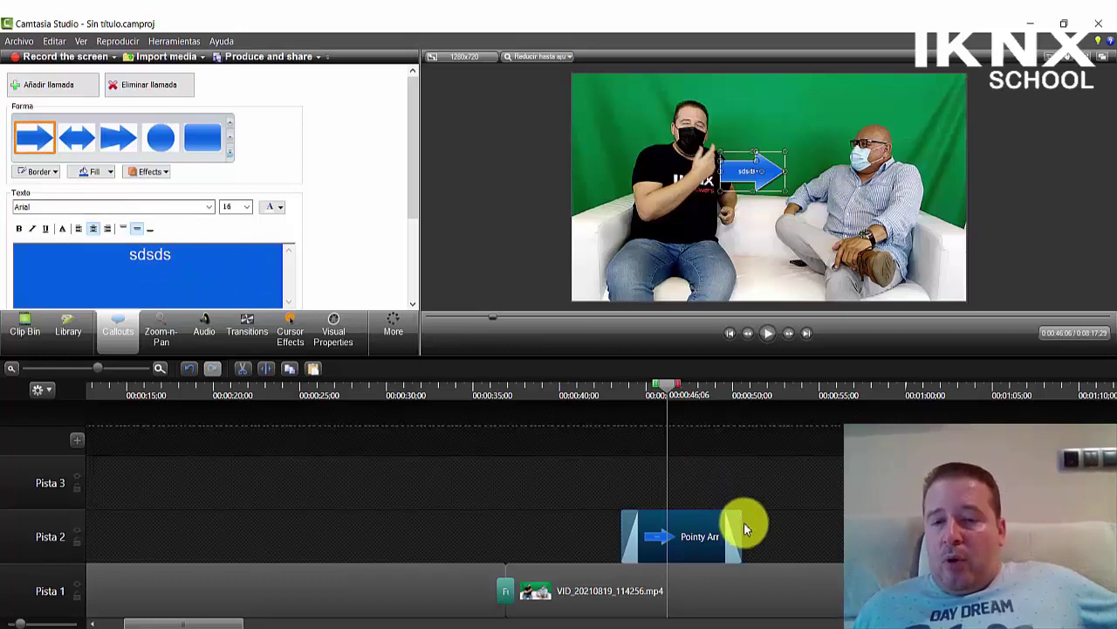
pyautogui.moveTo(744, 523)
pyautogui.mouseDown()
pyautogui.moveTo(710, 516)
pyautogui.moveTo(786, 538)
pyautogui.moveTo(748, 536)
pyautogui.mouseUp()
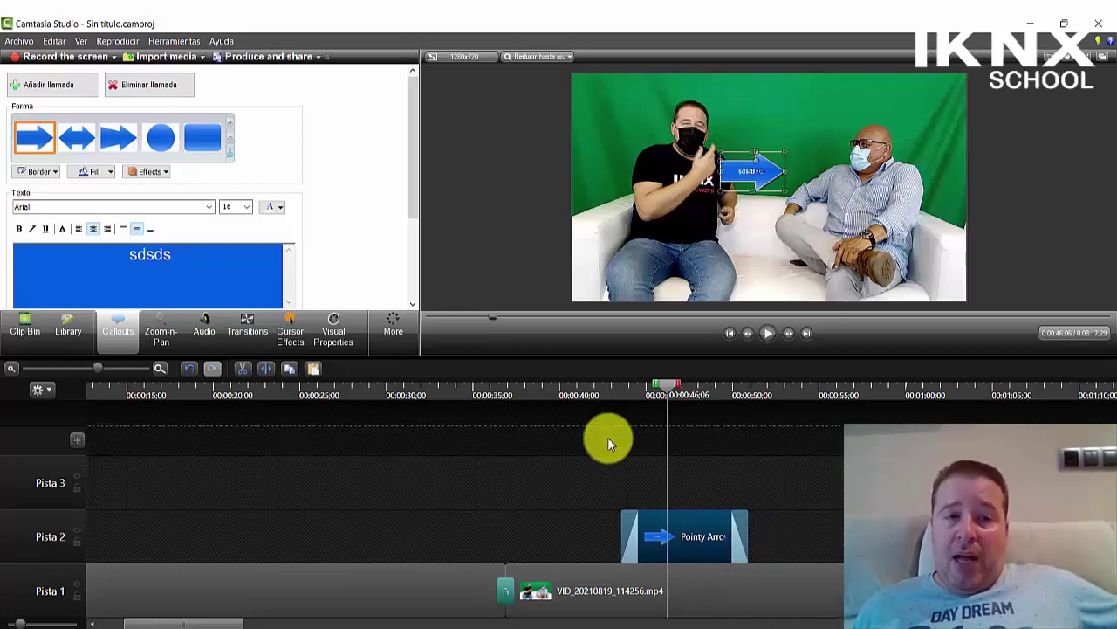
pyautogui.click(230, 156)
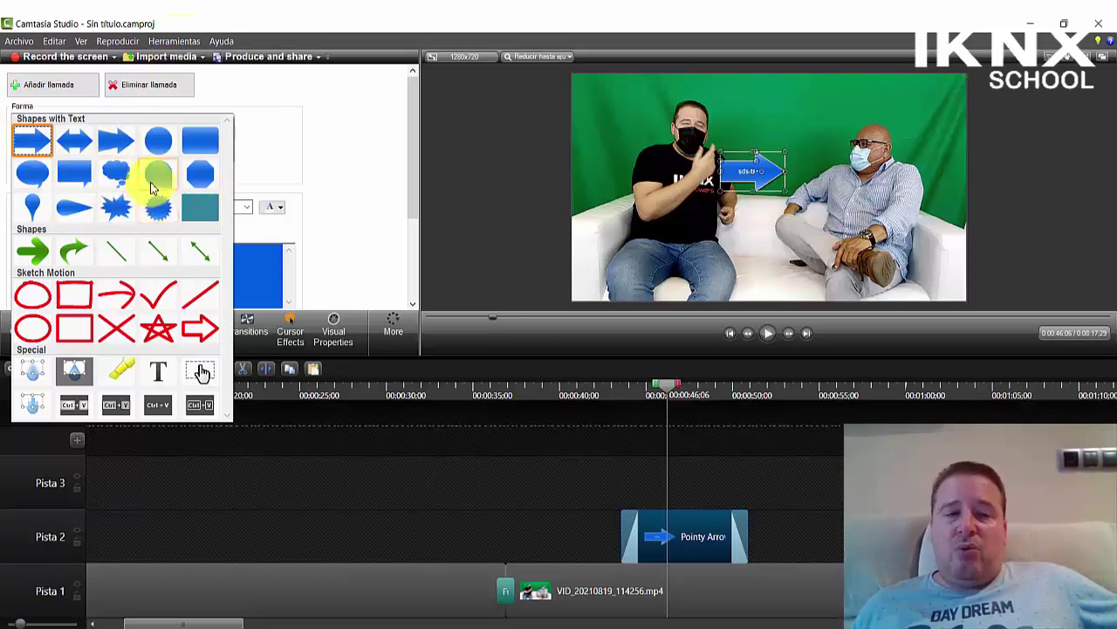
pyautogui.click(486, 494)
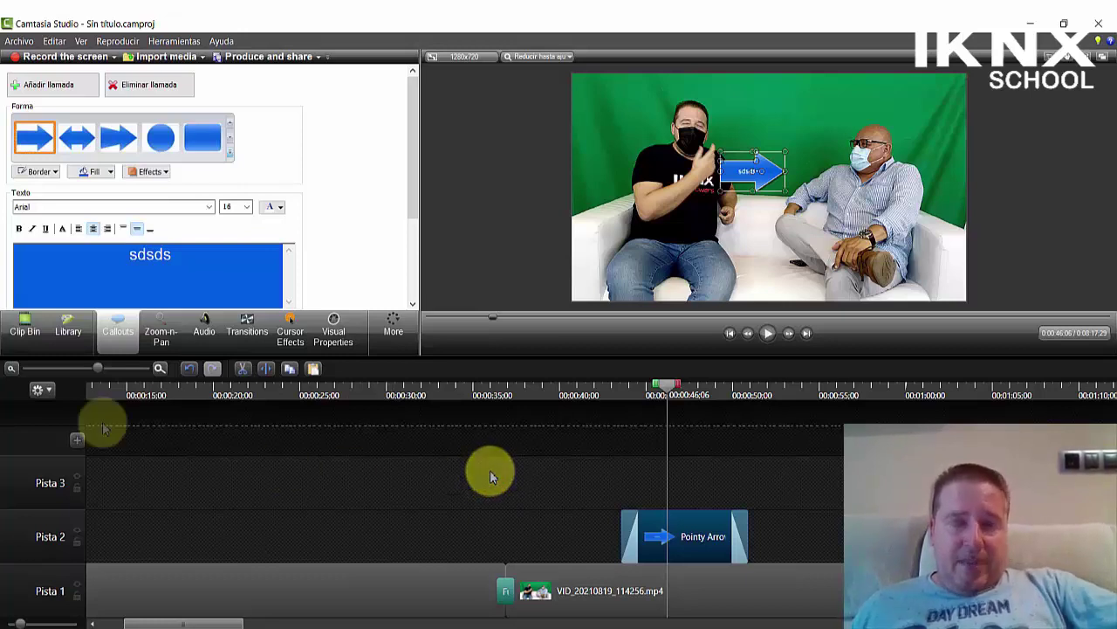
# - Examine the music, theme and title clip folders in the Library, including Music - Aurin Bee and Theme - Calling Lights
pyautogui.click(70, 334)
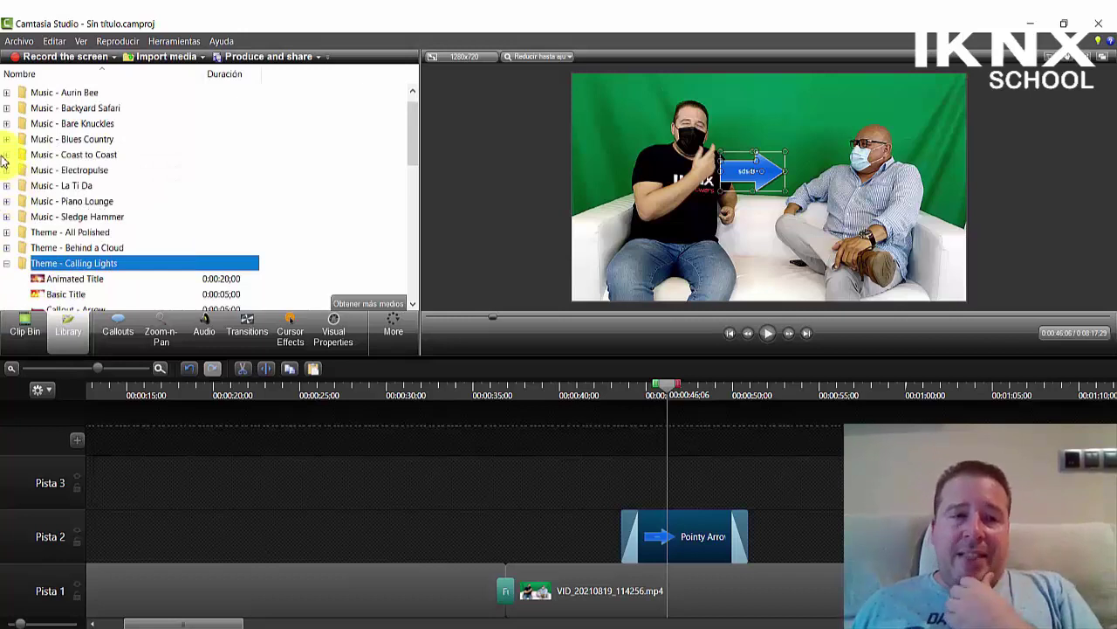
pyautogui.click(7, 93)
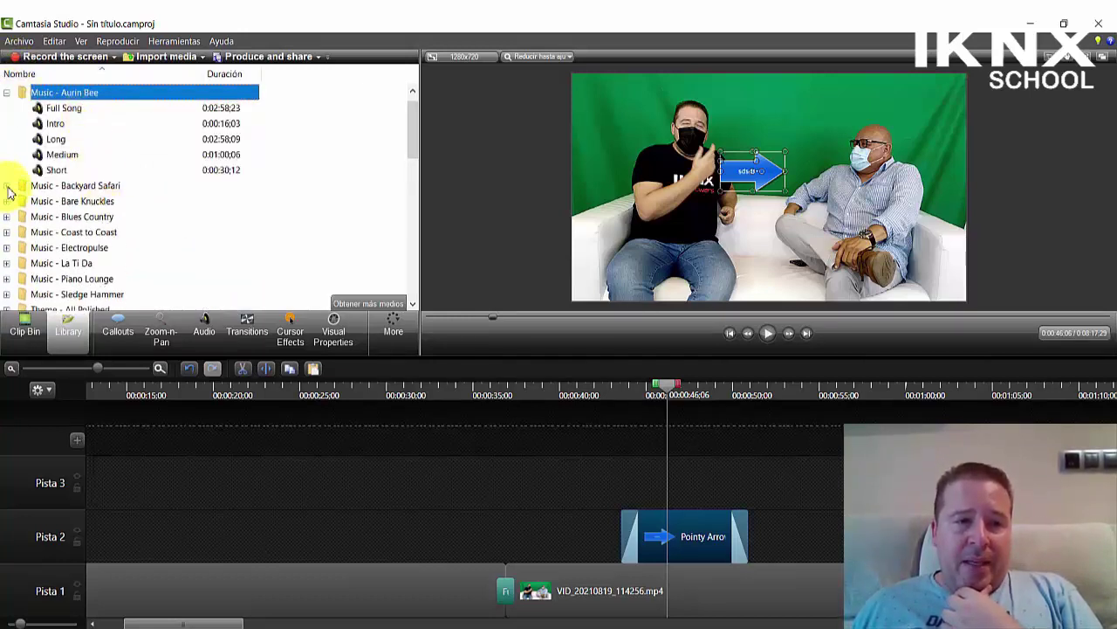
pyautogui.scroll(-5, 11, 193)
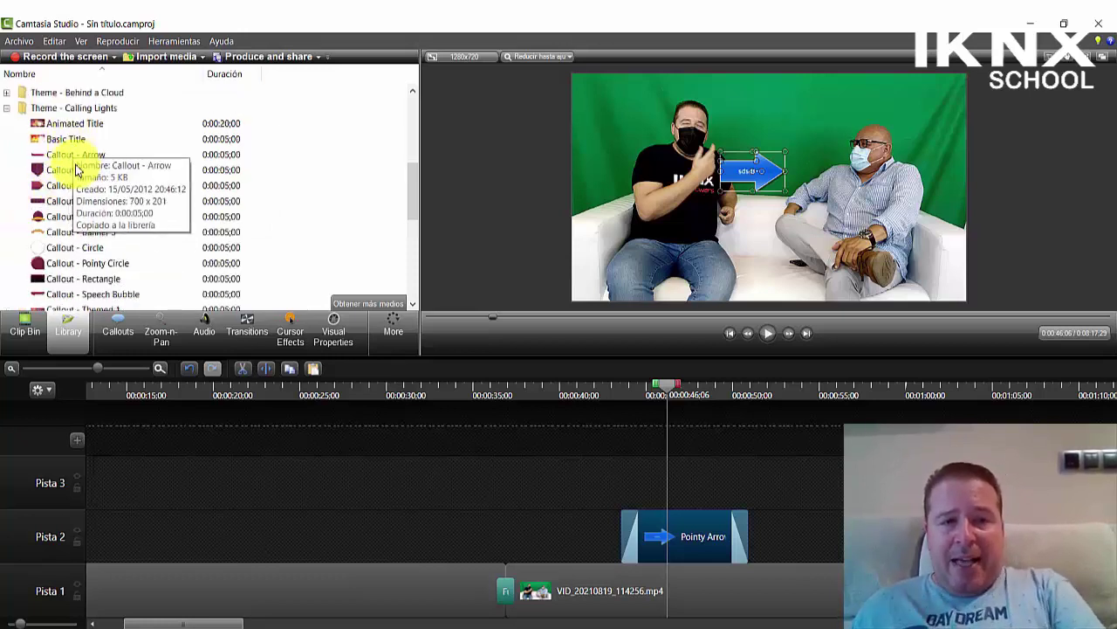
pyautogui.scroll(-7, 75, 171)
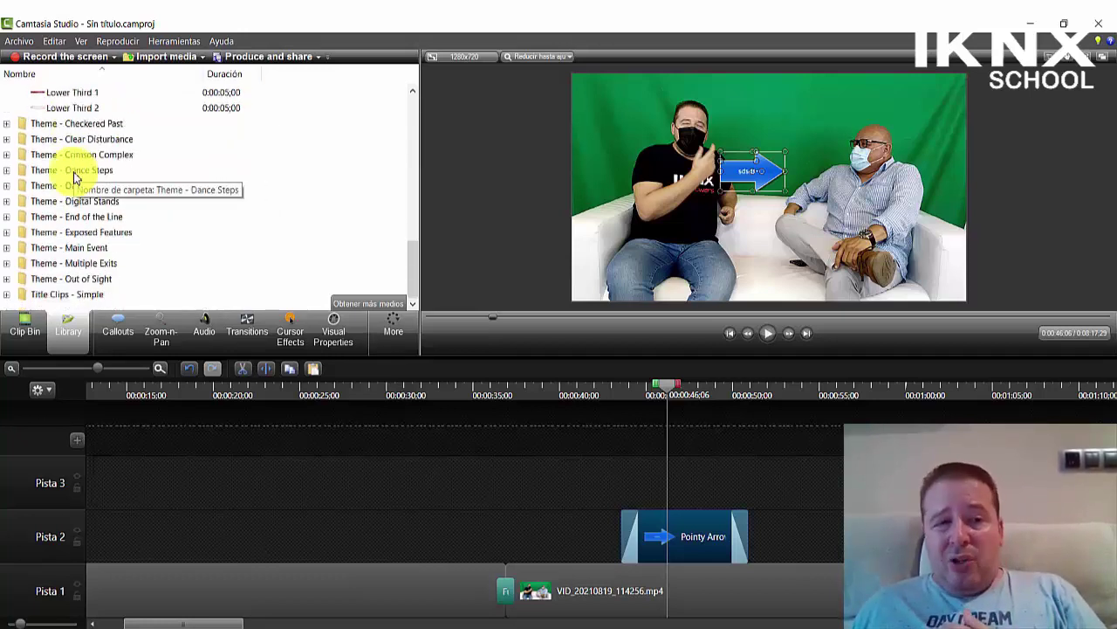
pyautogui.scroll(10, 75, 209)
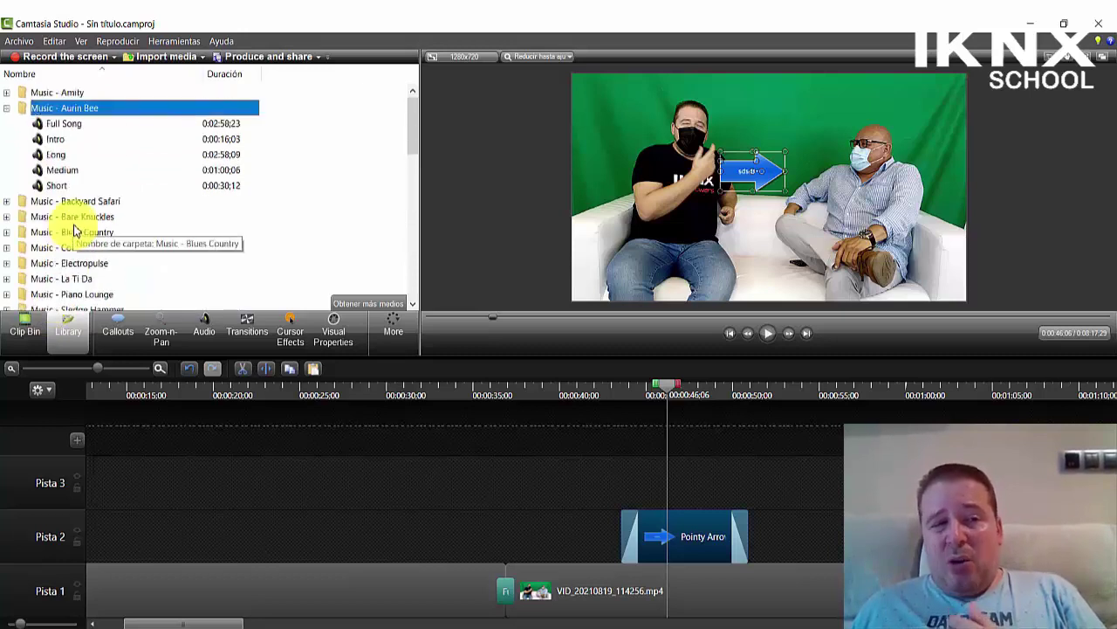
pyautogui.click(5, 110)
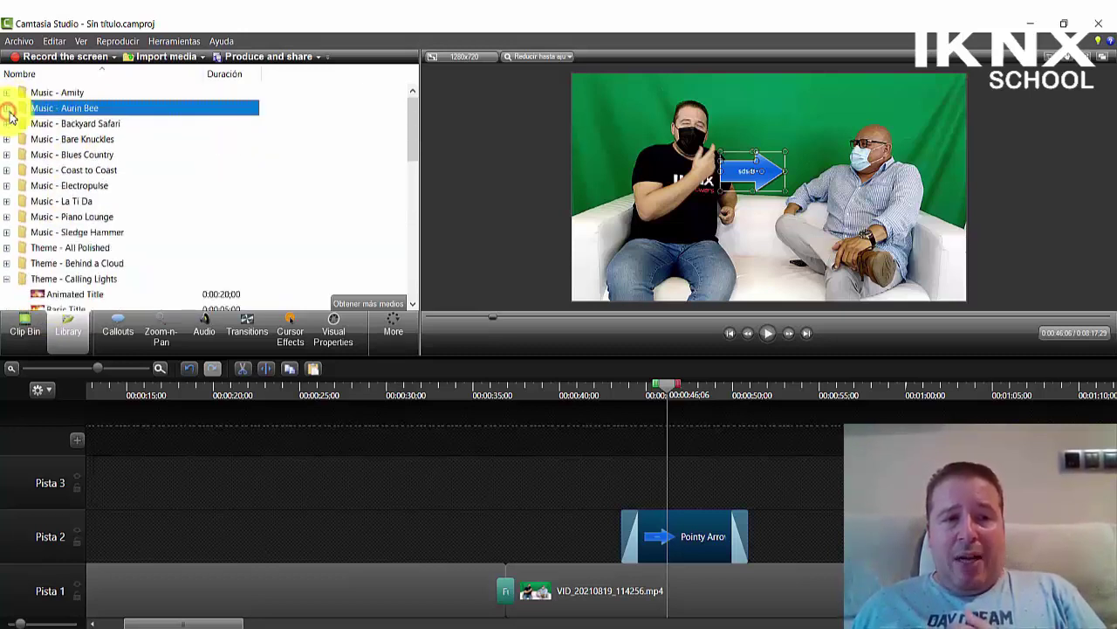
pyautogui.scroll(-3, 9, 220)
pyautogui.click(6, 139)
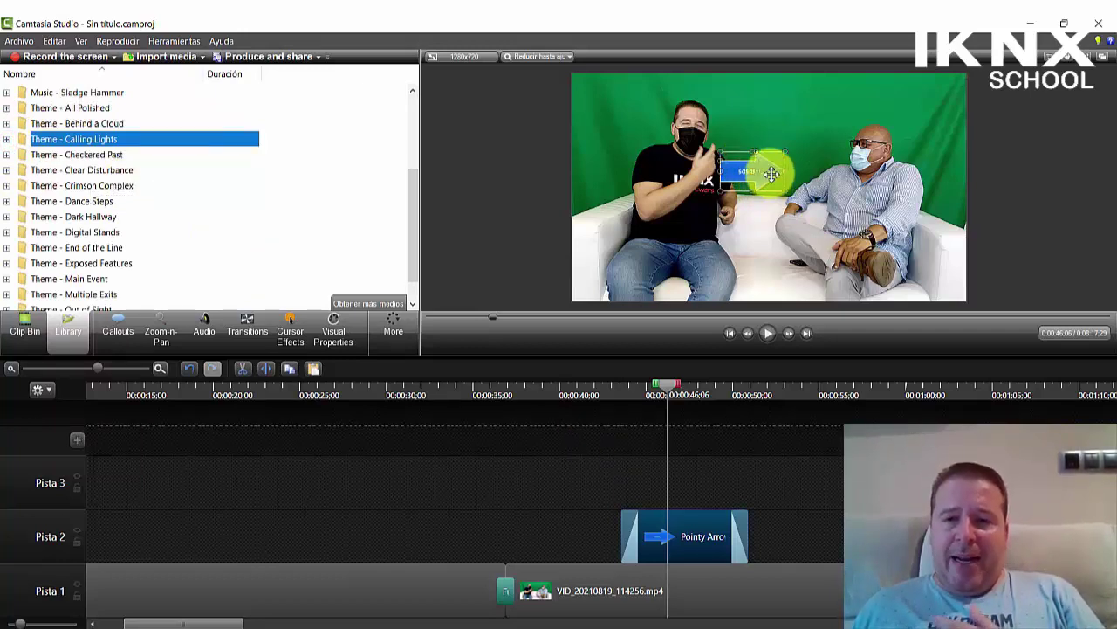
pyautogui.scroll(-1, 38, 158)
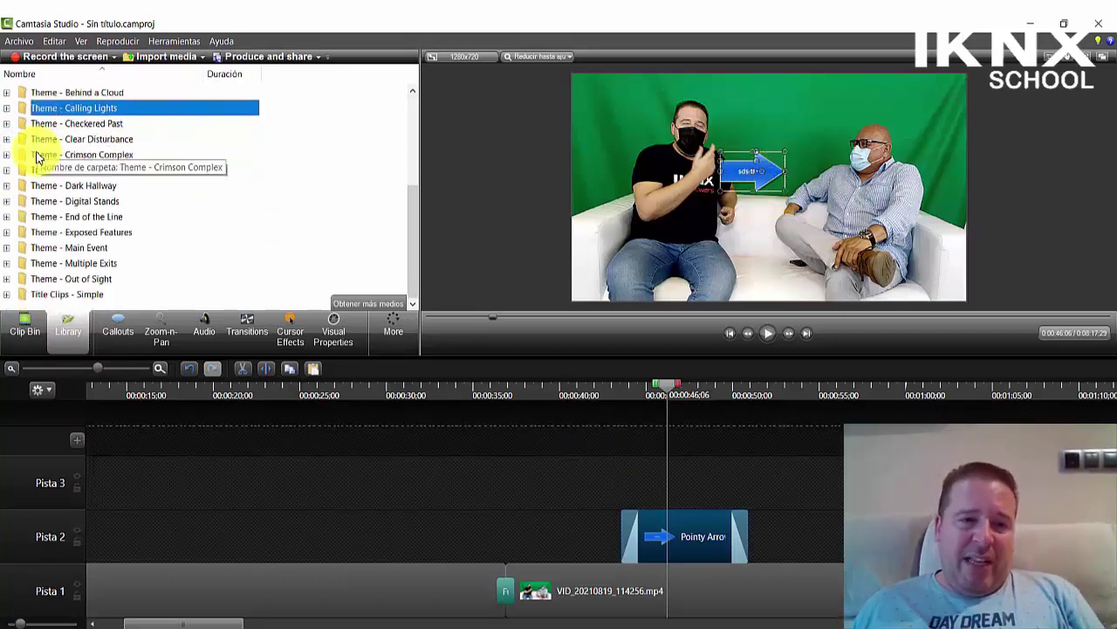
pyautogui.scroll(4, 37, 157)
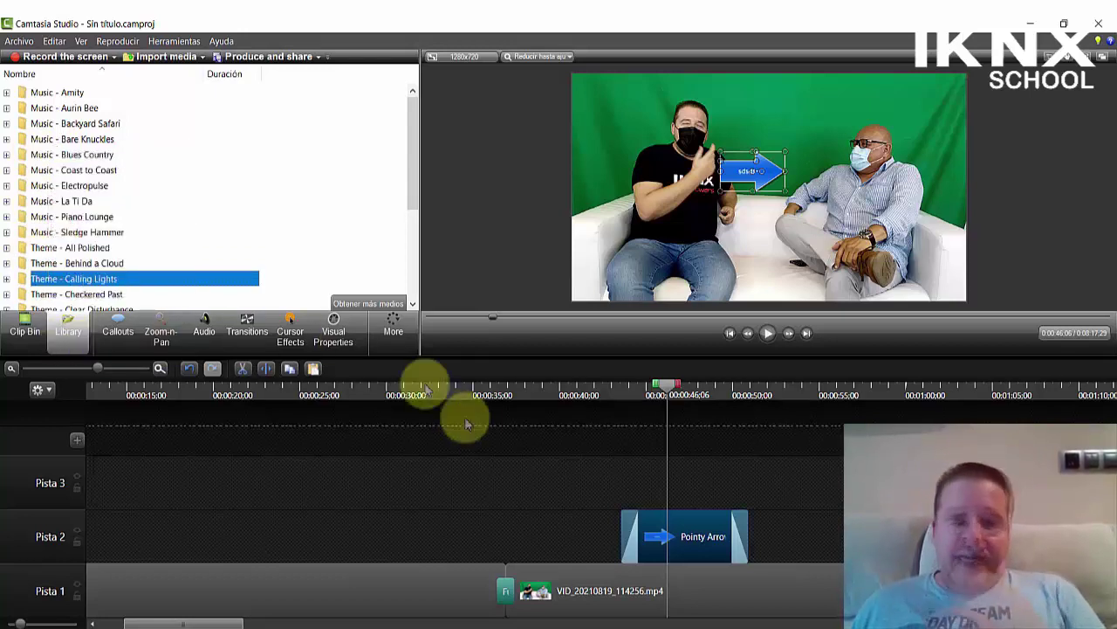
# - Delete the arrow callout from Pista 2
pyautogui.moveTo(668, 383)
pyautogui.mouseDown()
pyautogui.moveTo(701, 393)
pyautogui.moveTo(681, 398)
pyautogui.mouseUp()
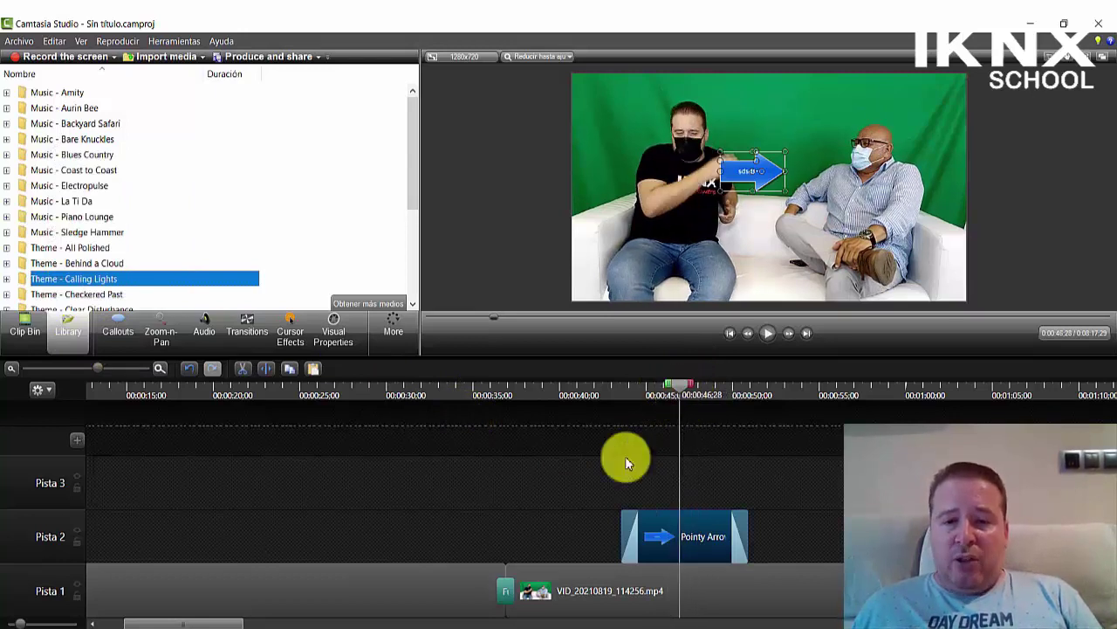
pyautogui.click(644, 534)
pyautogui.press('Delete')
# - Move the second interview clip from Pista 1 to Pista 2, overlapping the first clip's end, and place the playhead within the overlap at 0:00:30:09
pyautogui.click(502, 589)
pyautogui.moveTo(567, 586); pyautogui.dragTo(550, 607)
pyautogui.click(527, 551)
pyautogui.moveTo(532, 563); pyautogui.dragTo(343, 547)
pyautogui.click(402, 393)
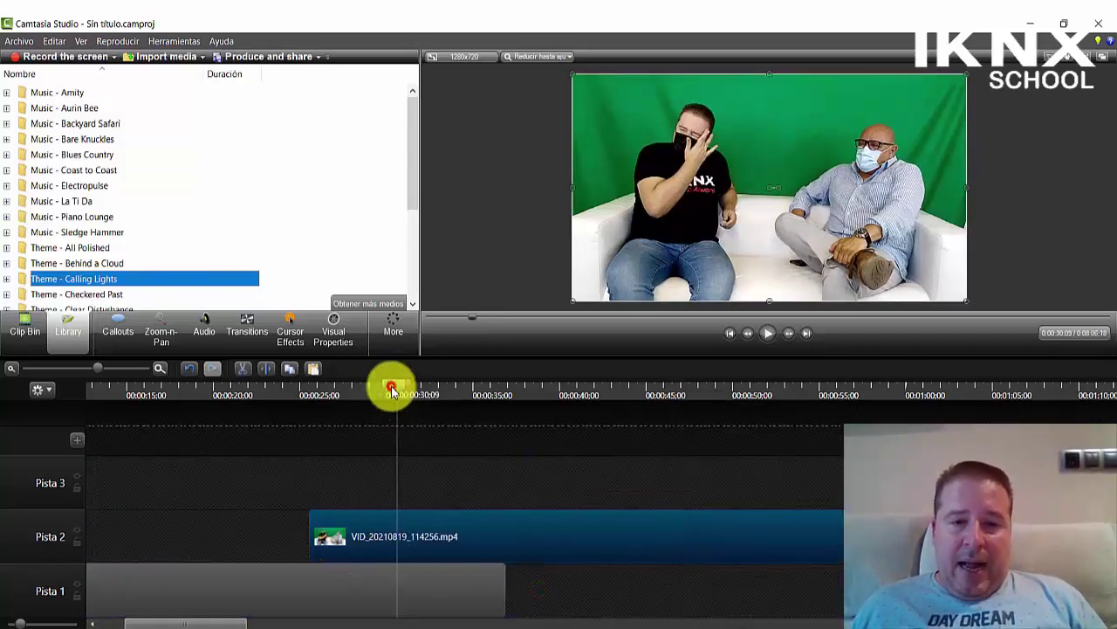
pyautogui.click(391, 391)
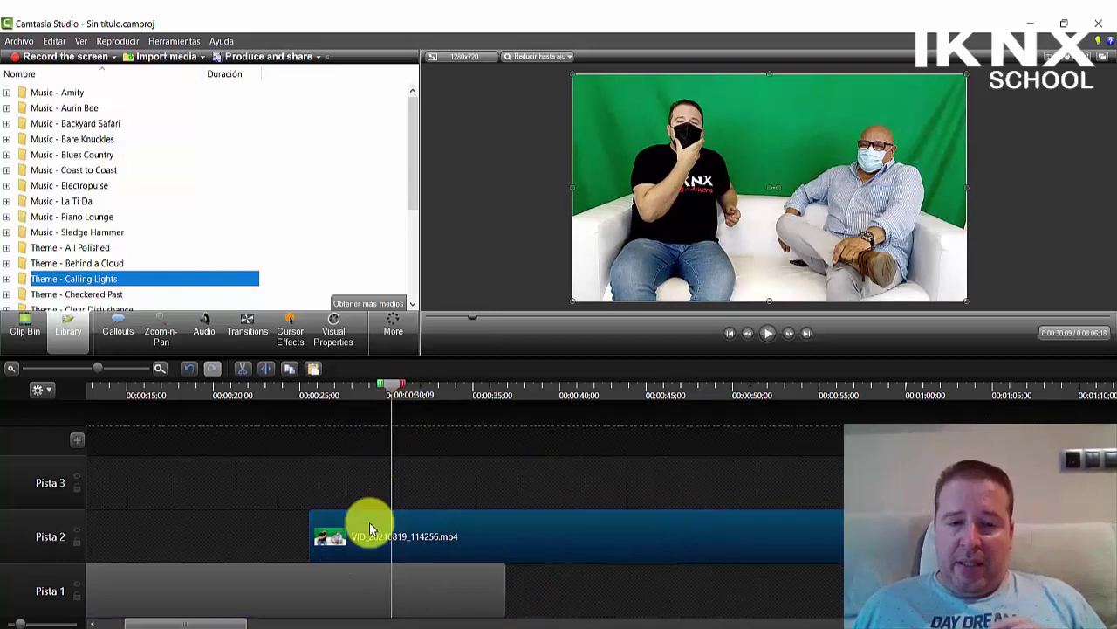
# - Scale the Pista 2 clip down to about 38% as a picture-in-picture in the lower-right corner of the video frame
pyautogui.click(352, 589)
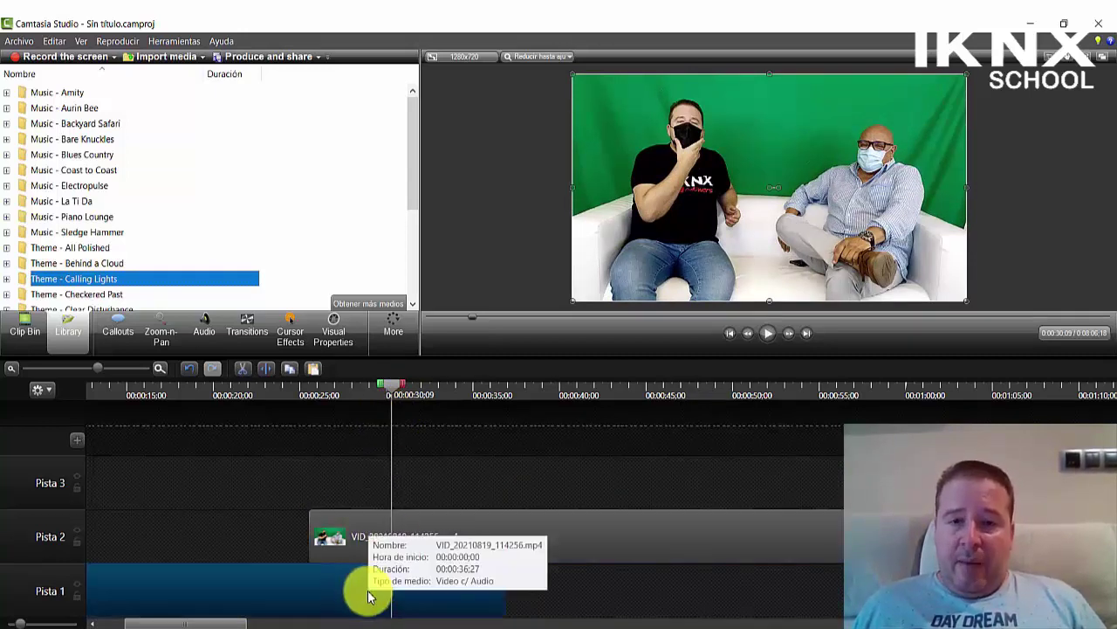
pyautogui.click(342, 540)
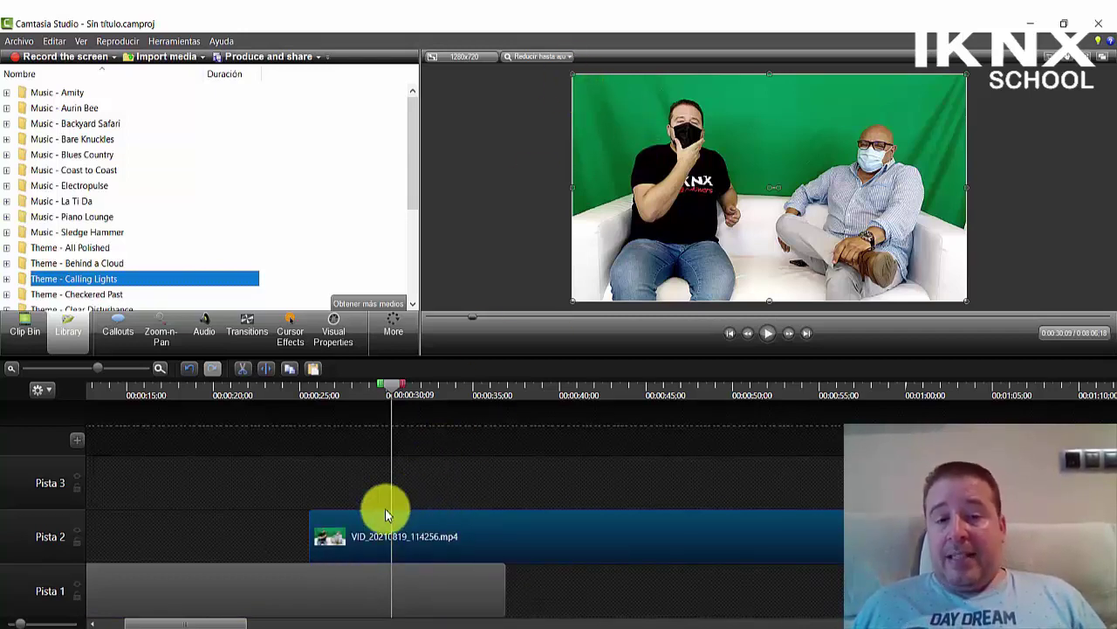
pyautogui.moveTo(576, 78); pyautogui.dragTo(813, 213)
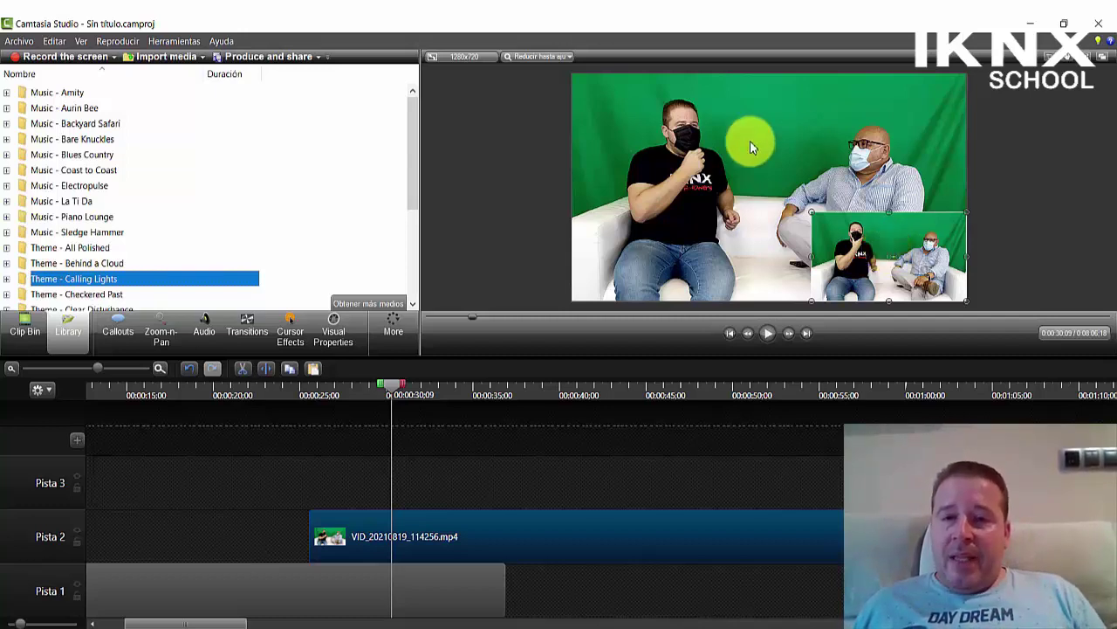
pyautogui.click(702, 150)
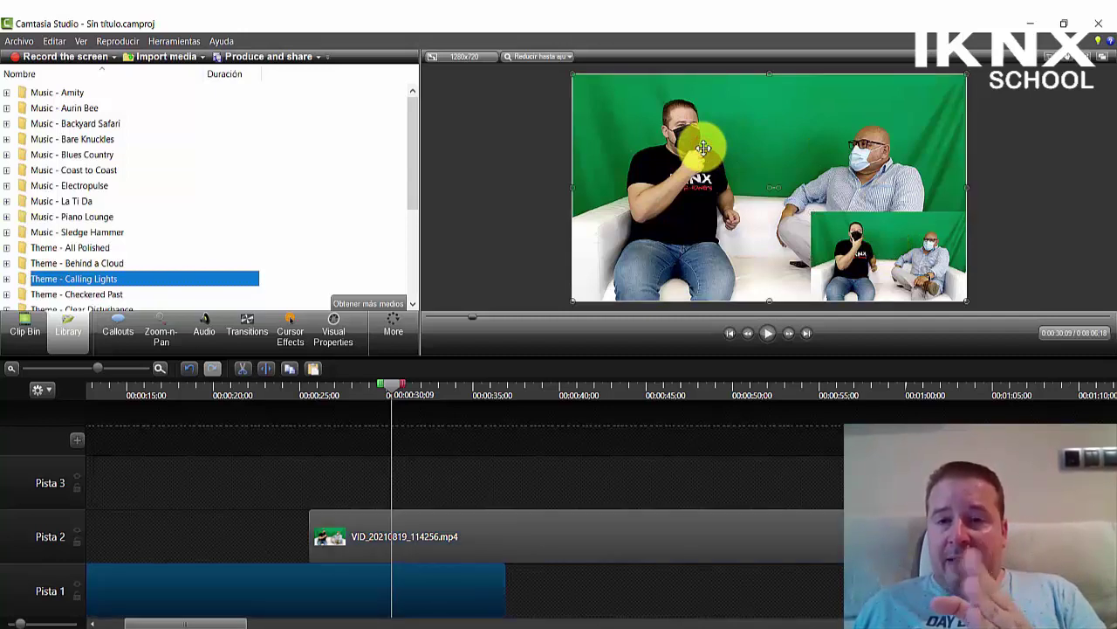
pyautogui.click(874, 244)
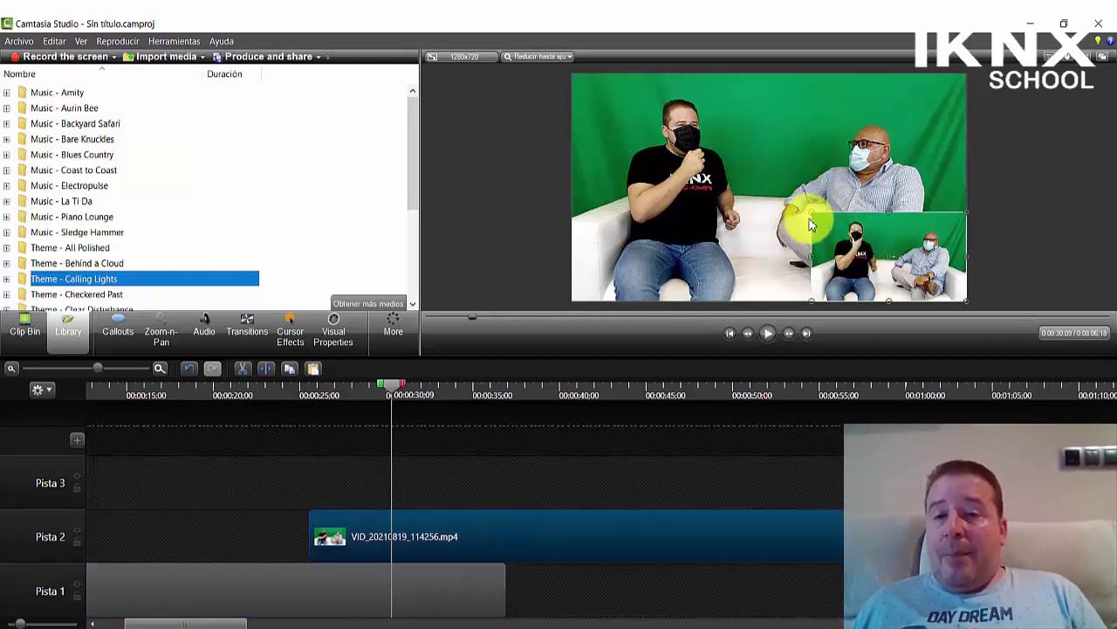
pyautogui.moveTo(812, 212); pyautogui.dragTo(818, 258)
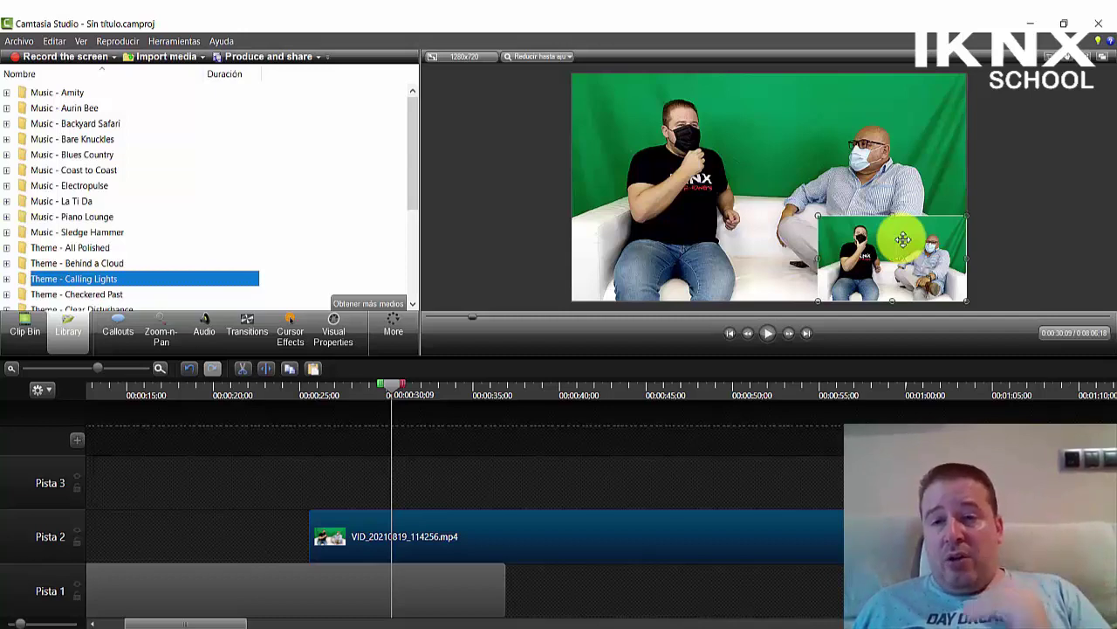
# - Try to reposition the small Pista 2 clip within the video frame
pyautogui.click(439, 538)
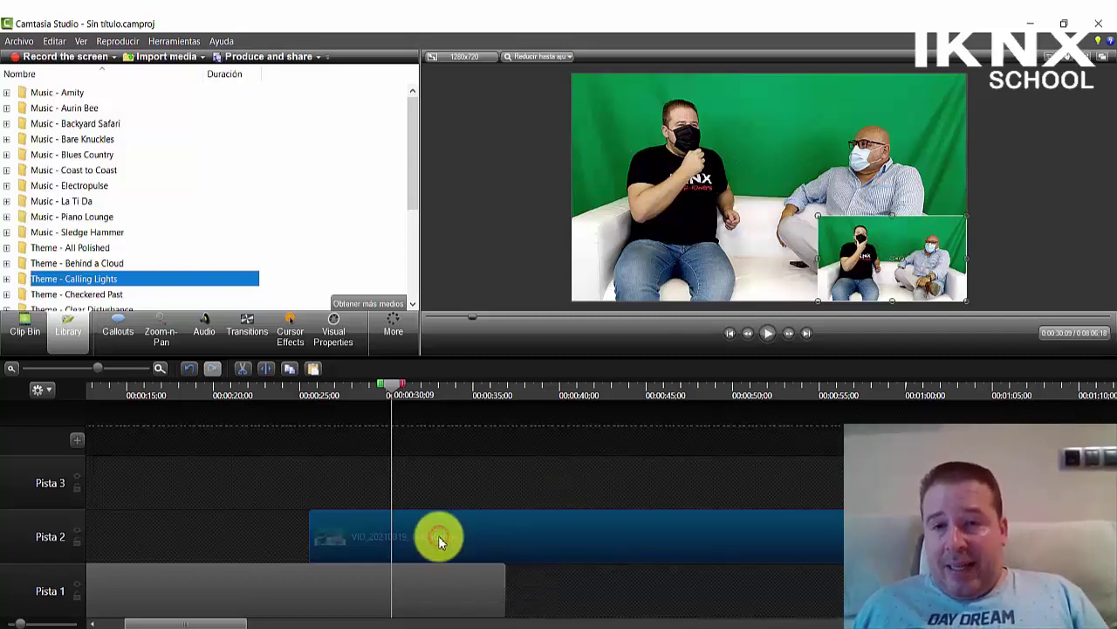
pyautogui.click(438, 588)
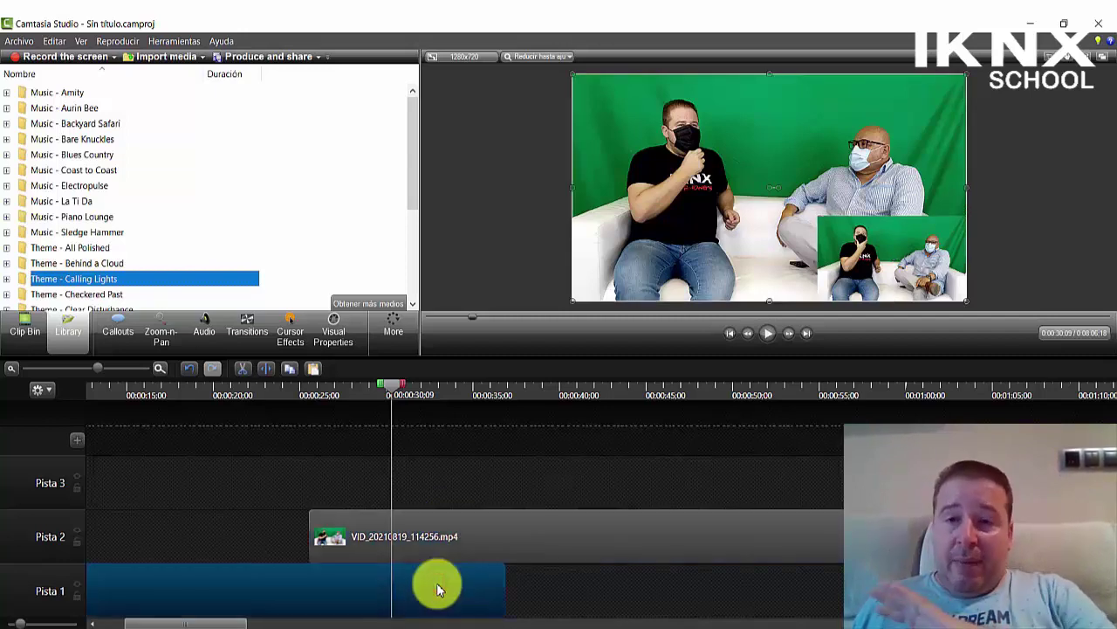
pyautogui.click(437, 529)
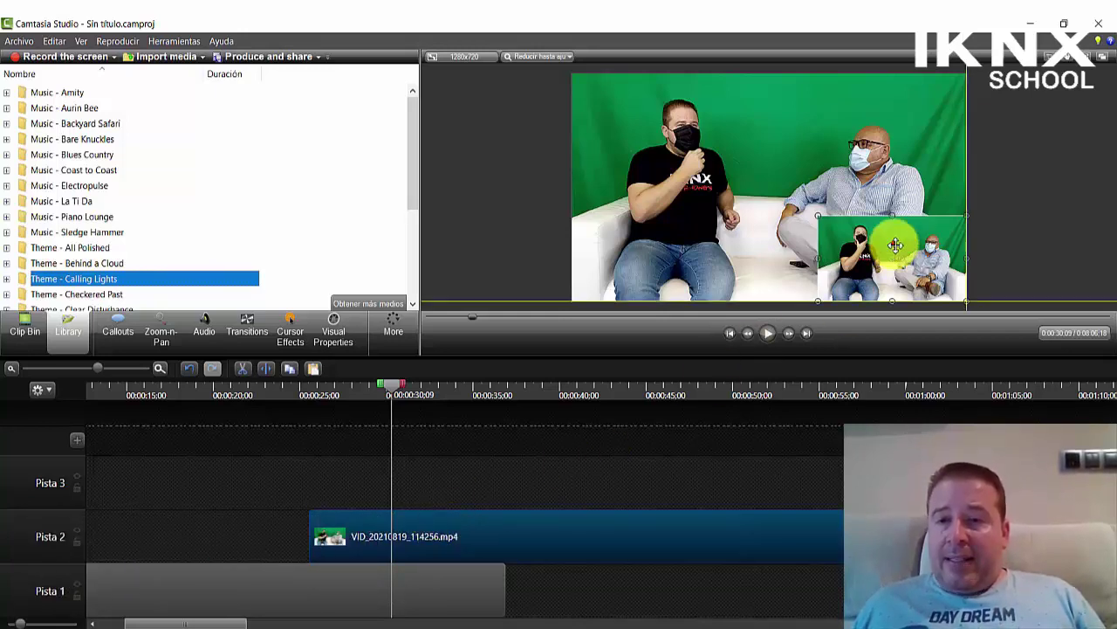
pyautogui.moveTo(894, 241); pyautogui.dragTo(824, 262)
# - Add a visual-properties animation to the Pista 2 clip at 0:00:30:09
pyautogui.click(334, 333)
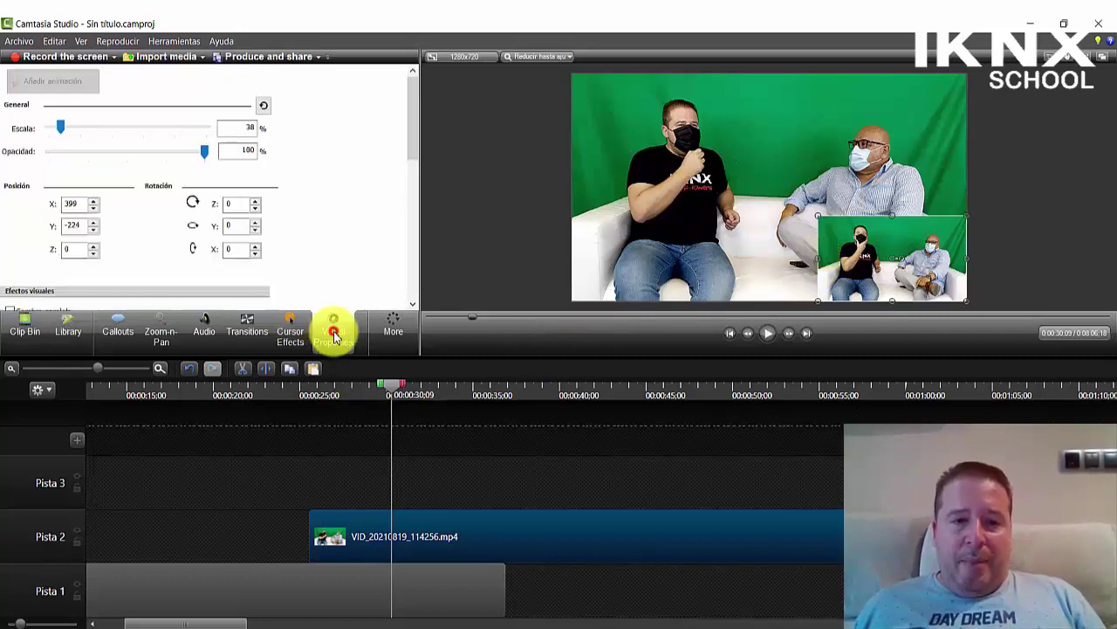
pyautogui.click(399, 536)
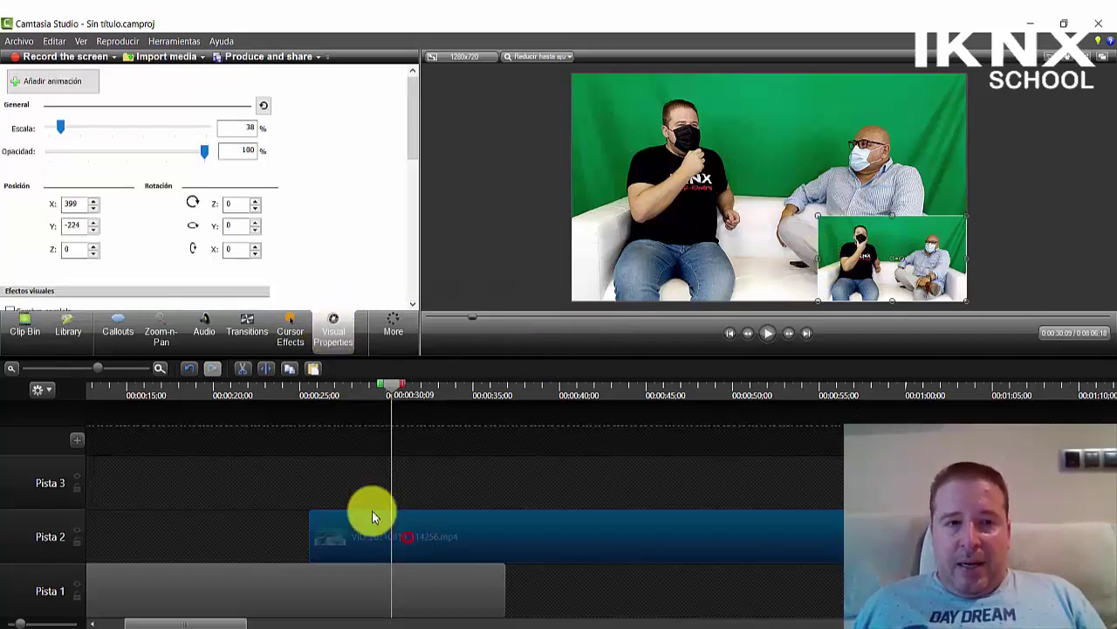
pyautogui.click(83, 86)
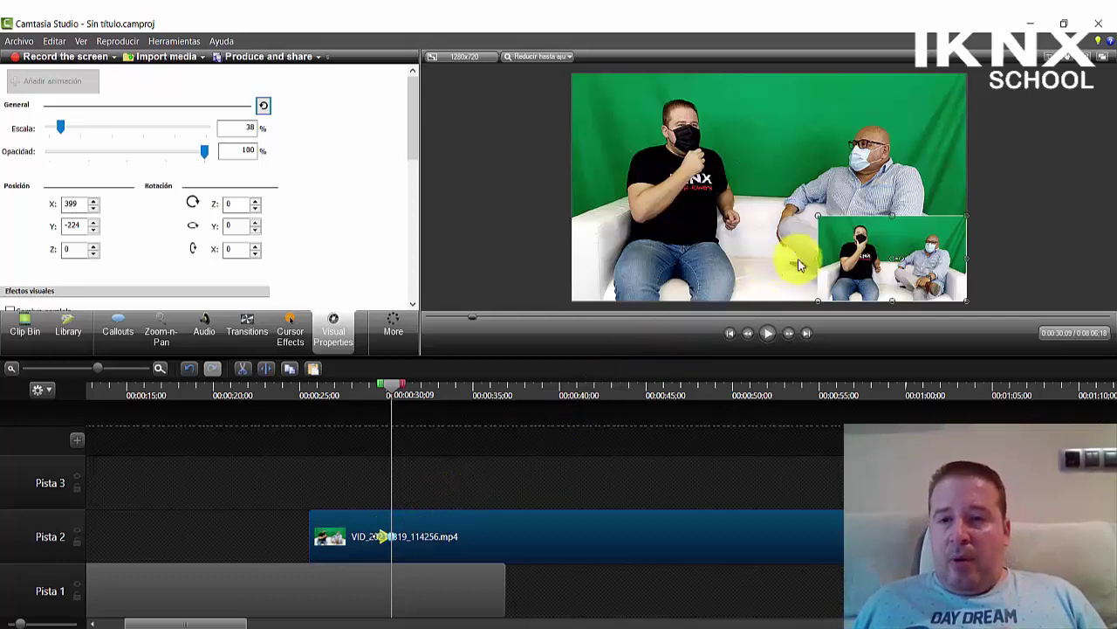
# - At 0:00:31:24, move the small Pista 2 clip to the lower-left corner of the frame, at X -399 and Y -224
pyautogui.moveTo(876, 245)
pyautogui.mouseDown()
pyautogui.moveTo(716, 219)
pyautogui.moveTo(642, 235)
pyautogui.moveTo(816, 232)
pyautogui.moveTo(879, 245)
pyautogui.mouseUp()
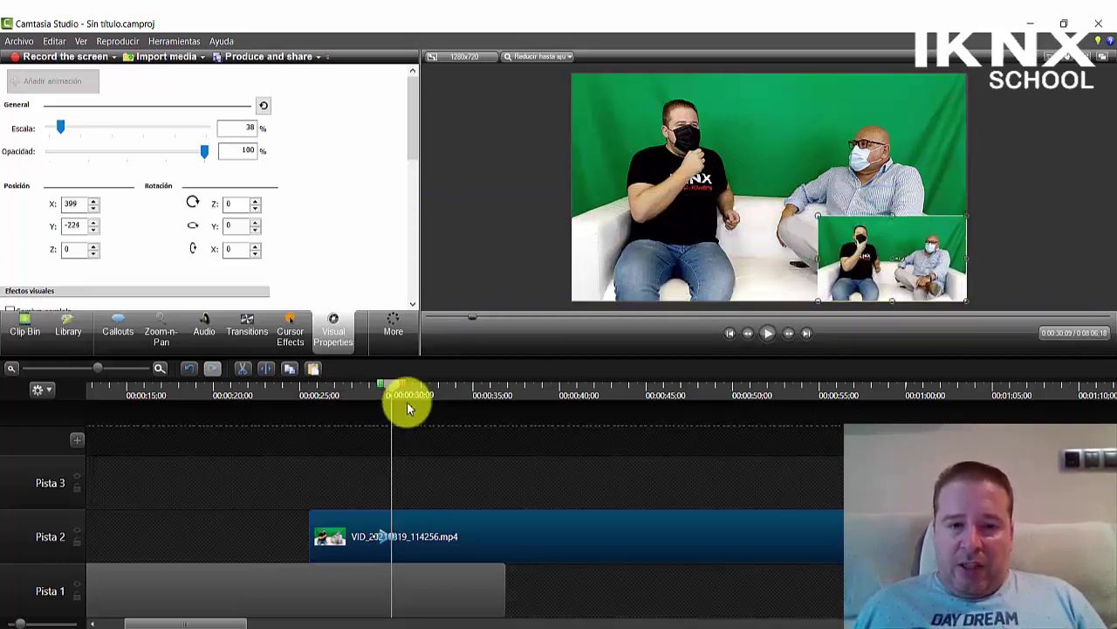
pyautogui.moveTo(398, 389); pyautogui.dragTo(418, 388)
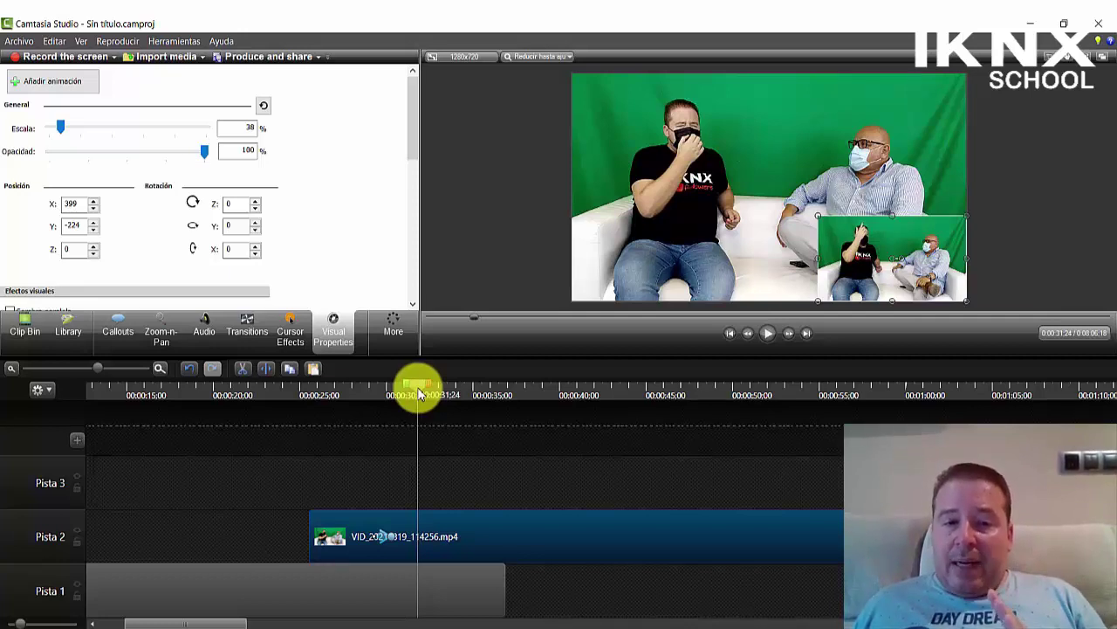
pyautogui.moveTo(855, 250); pyautogui.dragTo(622, 255)
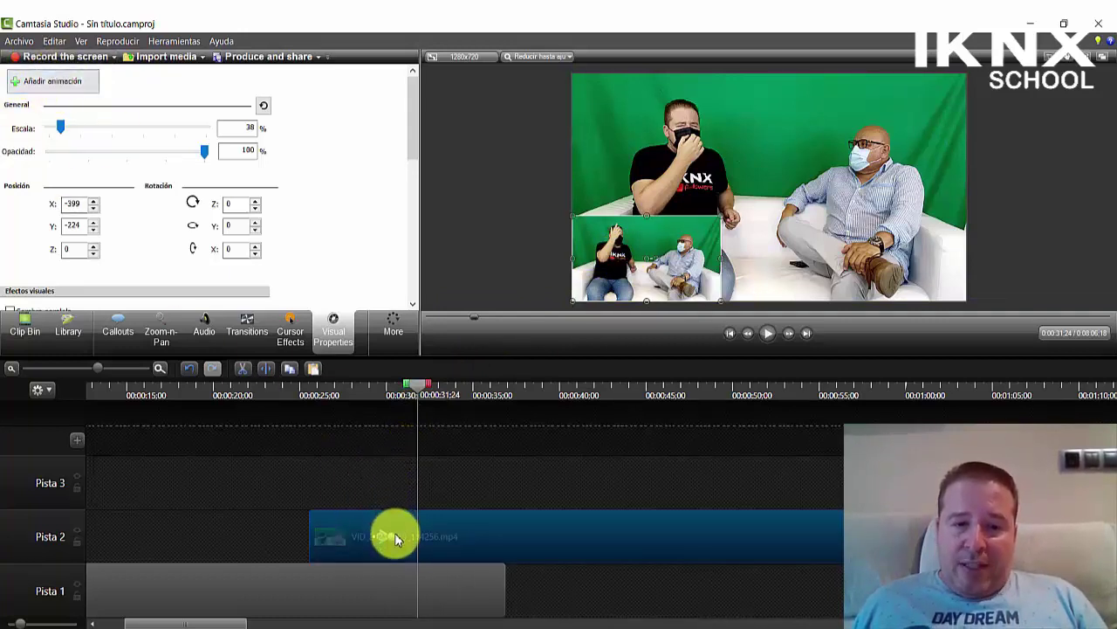
# - Play back the small Pista 2 clip's position animation from 0:00:27:28
pyautogui.moveTo(392, 536); pyautogui.dragTo(419, 539)
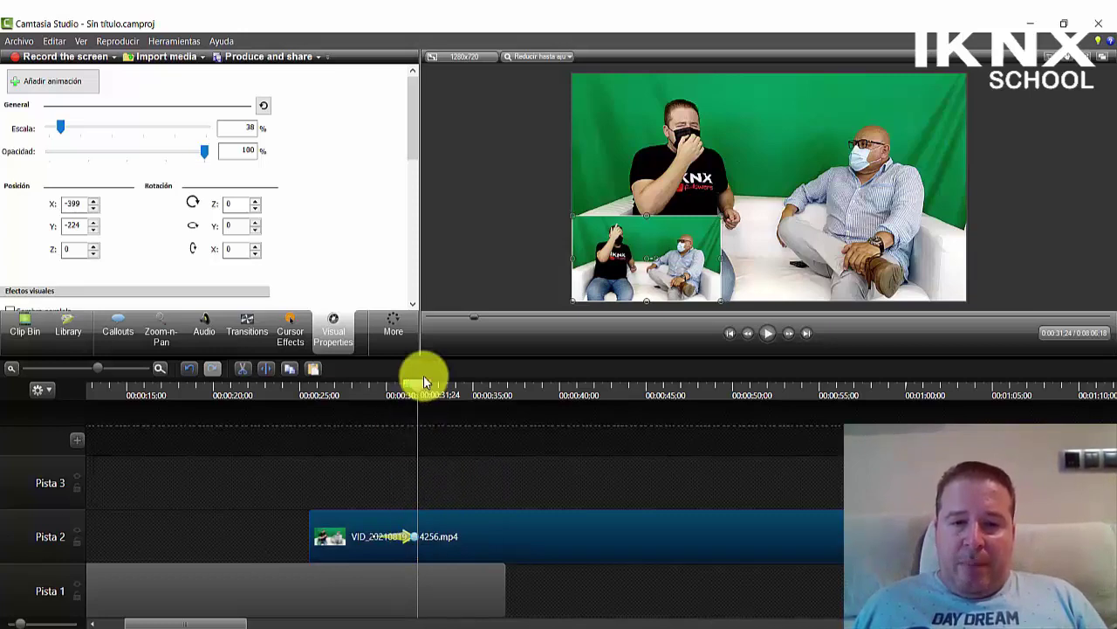
pyautogui.moveTo(419, 373); pyautogui.dragTo(355, 370)
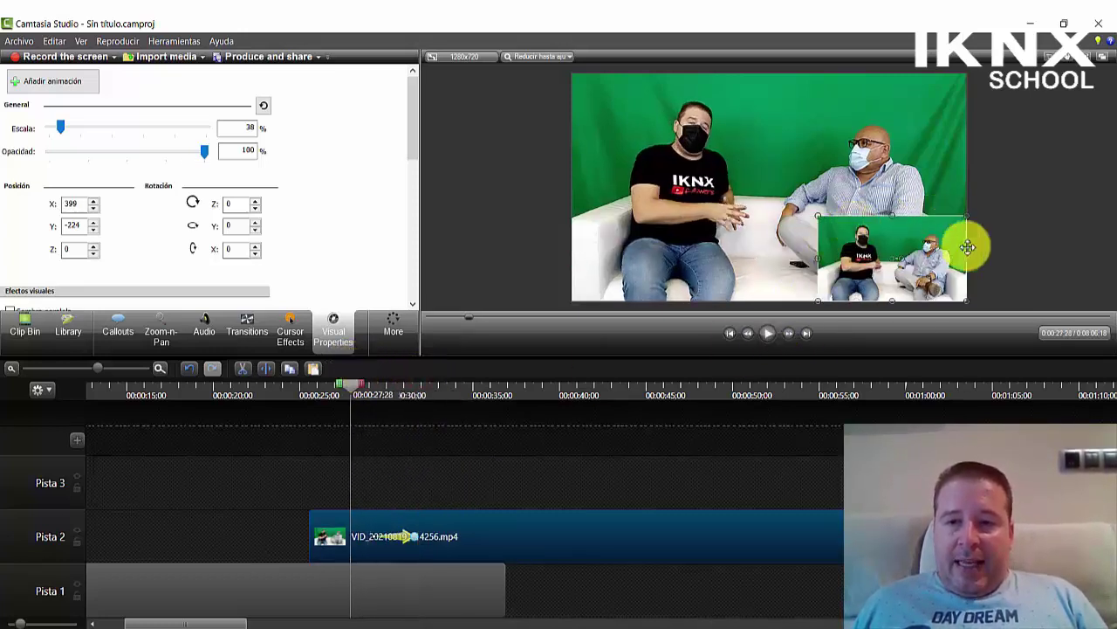
pyautogui.click(768, 332)
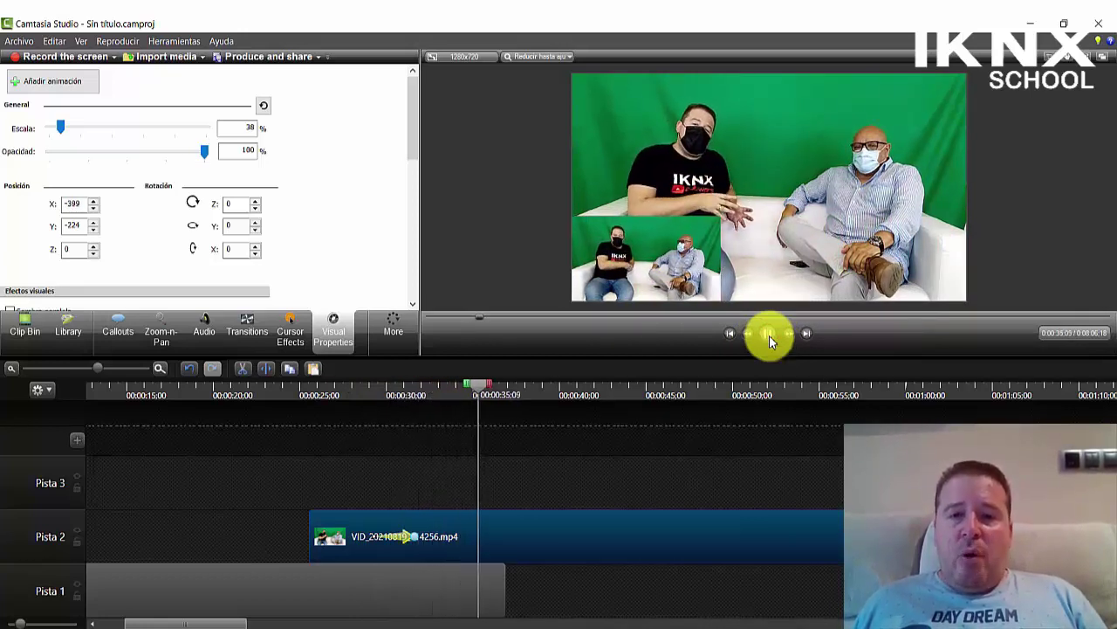
pyautogui.click(768, 334)
# - Lock Pista 1 and split the Pista 2 clip at 0:00:34:22
pyautogui.moveTo(490, 390); pyautogui.dragTo(471, 391)
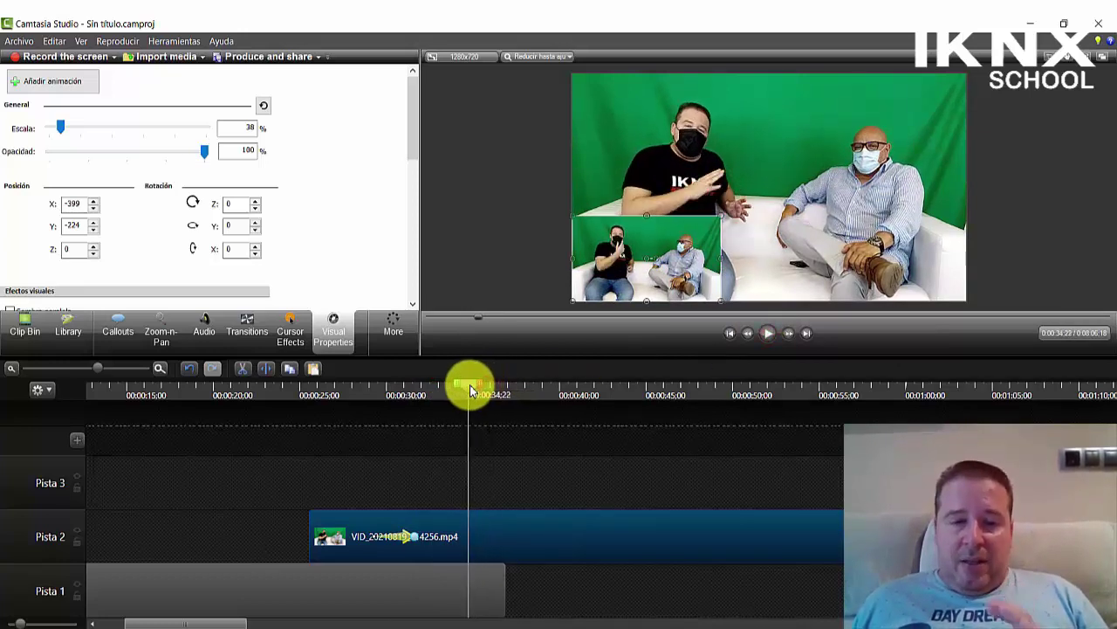
pyautogui.click(77, 595)
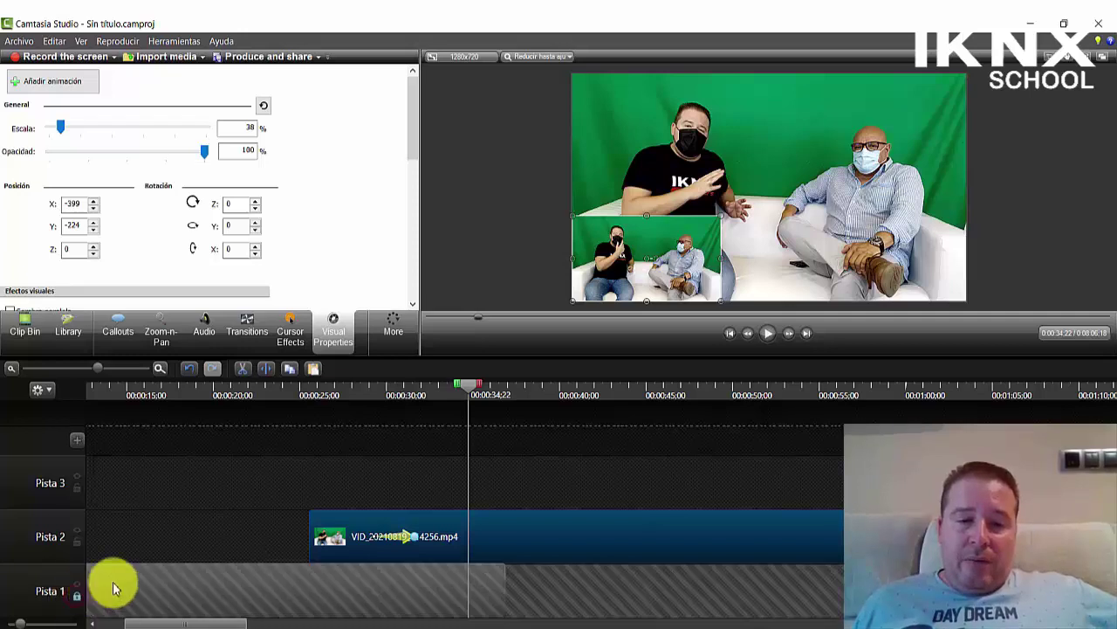
pyautogui.rightClick(462, 384)
pyautogui.click(498, 414)
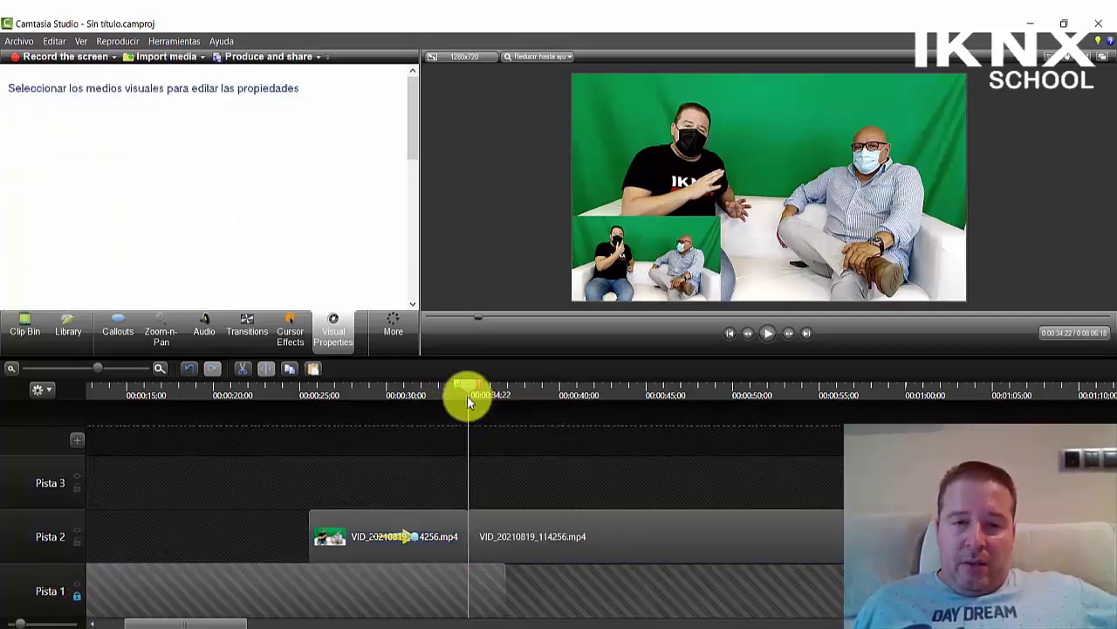
# - Split the Pista 2 clip again at 0:00:35:29 and delete the short piece between the two cuts
pyautogui.moveTo(468, 389); pyautogui.dragTo(487, 393)
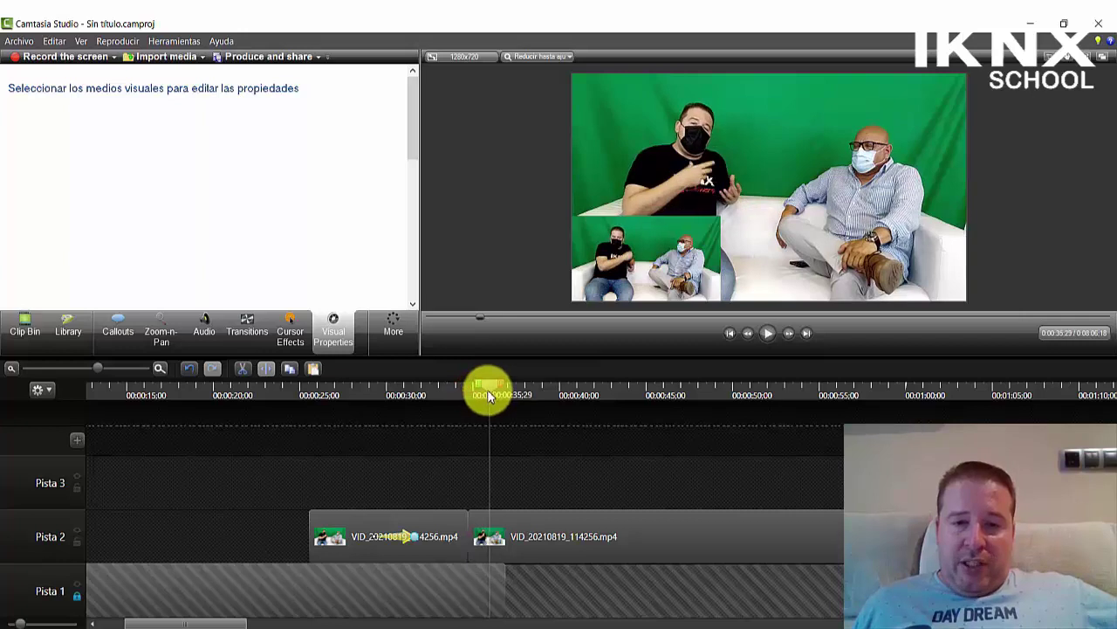
pyautogui.rightClick(490, 387)
pyautogui.click(529, 409)
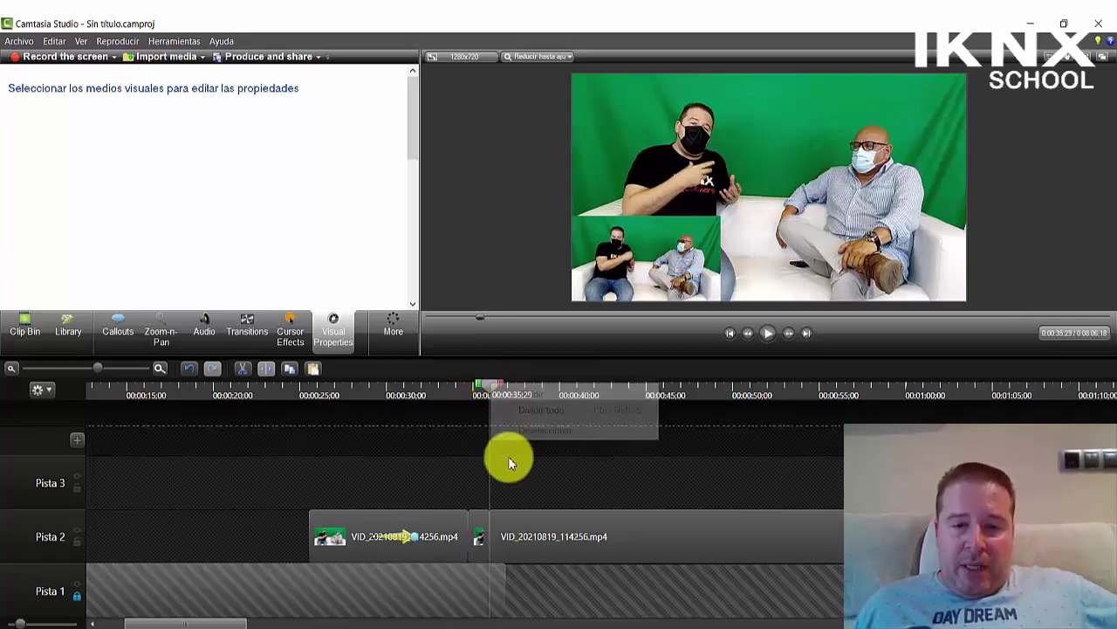
pyautogui.click(477, 528)
pyautogui.press('Delete')
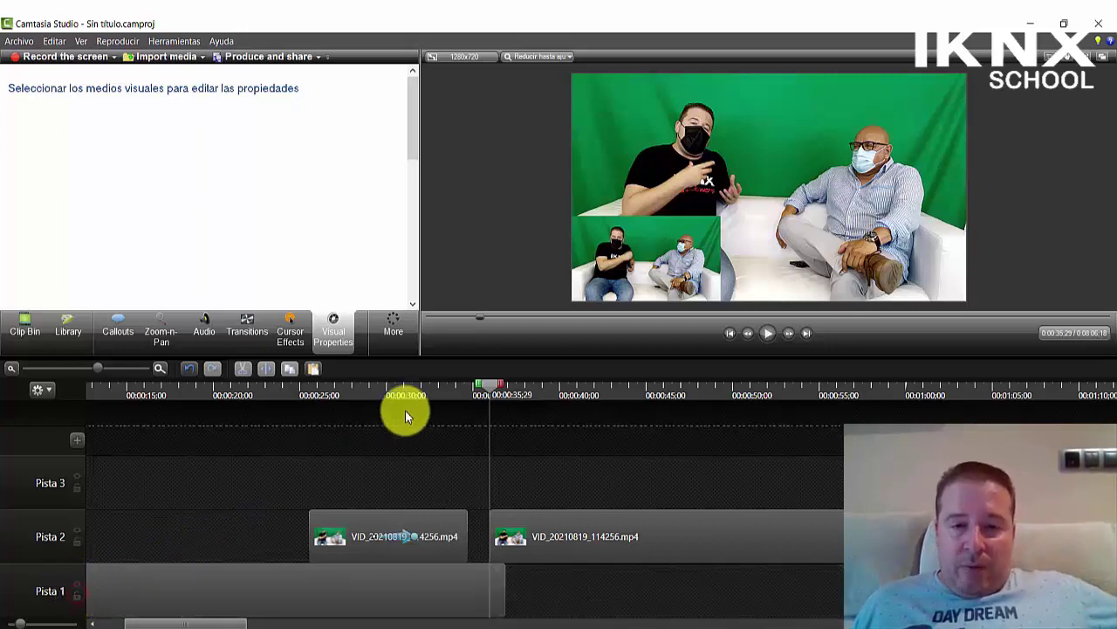
# - Play the video from 0:00:33:15 across the gap between the two Pista 2 clips
pyautogui.moveTo(492, 382); pyautogui.dragTo(447, 382)
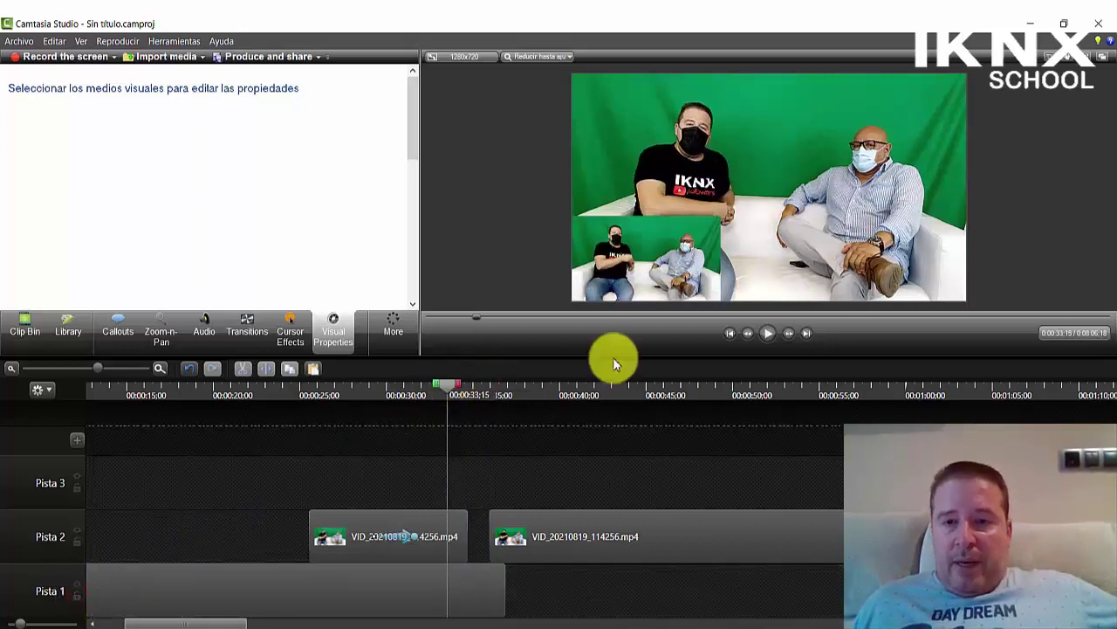
pyautogui.click(771, 336)
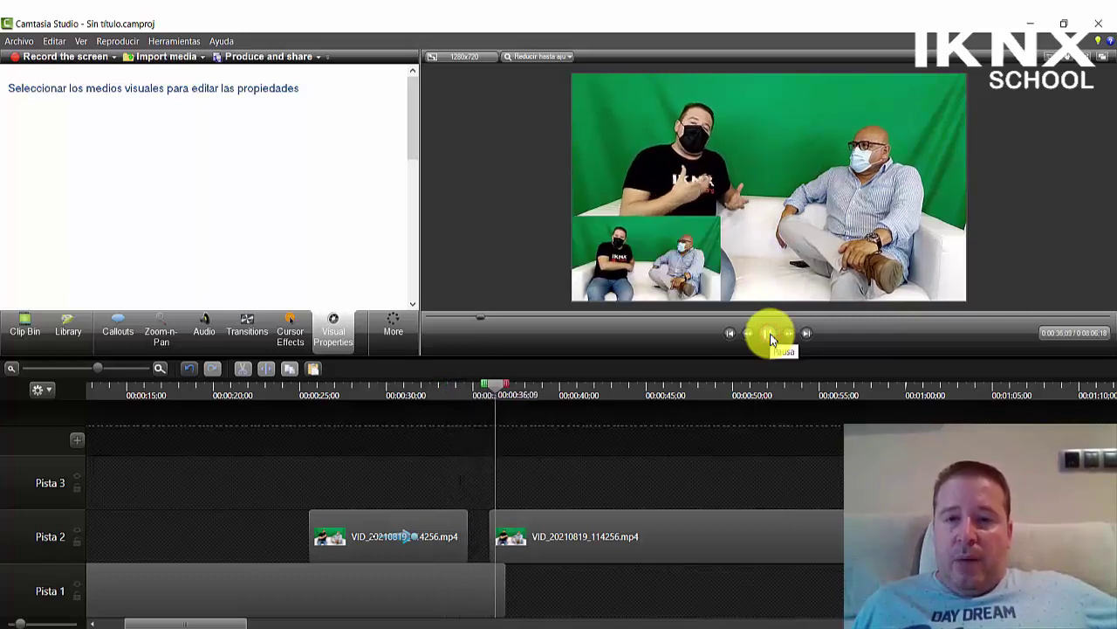
pyautogui.click(769, 335)
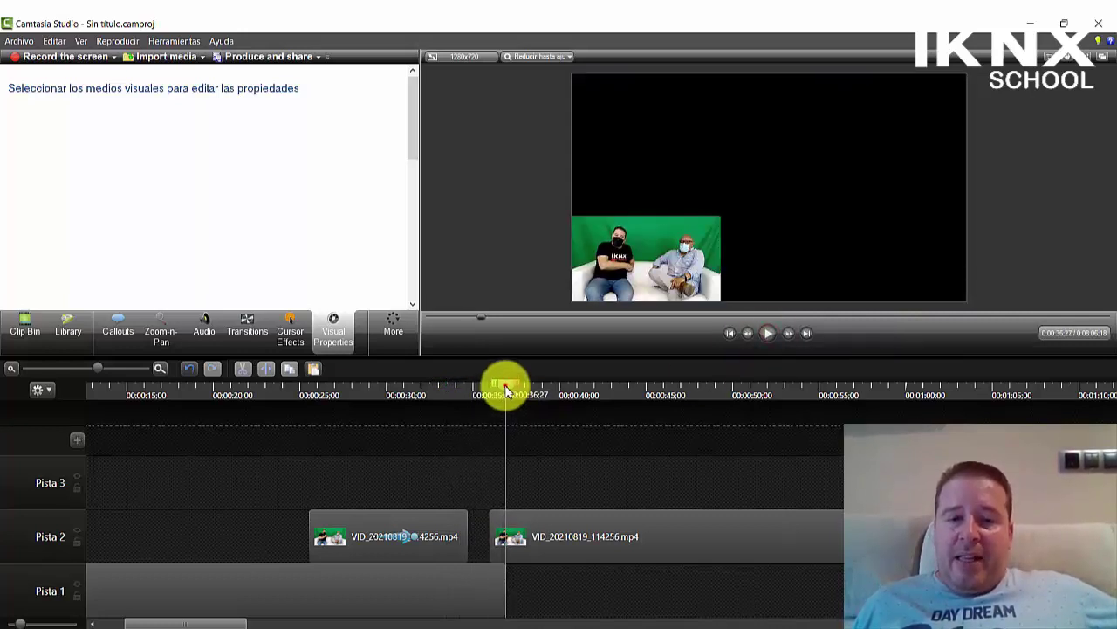
# - Add a Fundido transition to the end of the first Pista 2 clip and to the start of the second one
pyautogui.moveTo(502, 384); pyautogui.dragTo(447, 381)
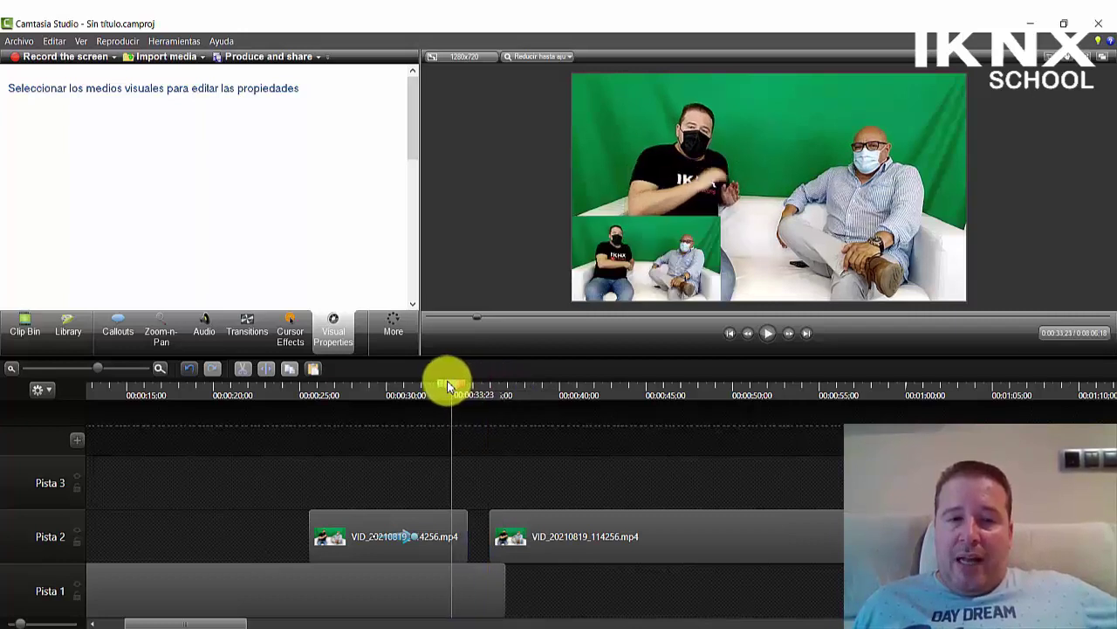
pyautogui.click(254, 332)
pyautogui.click(154, 155)
pyautogui.moveTo(154, 155); pyautogui.dragTo(468, 534)
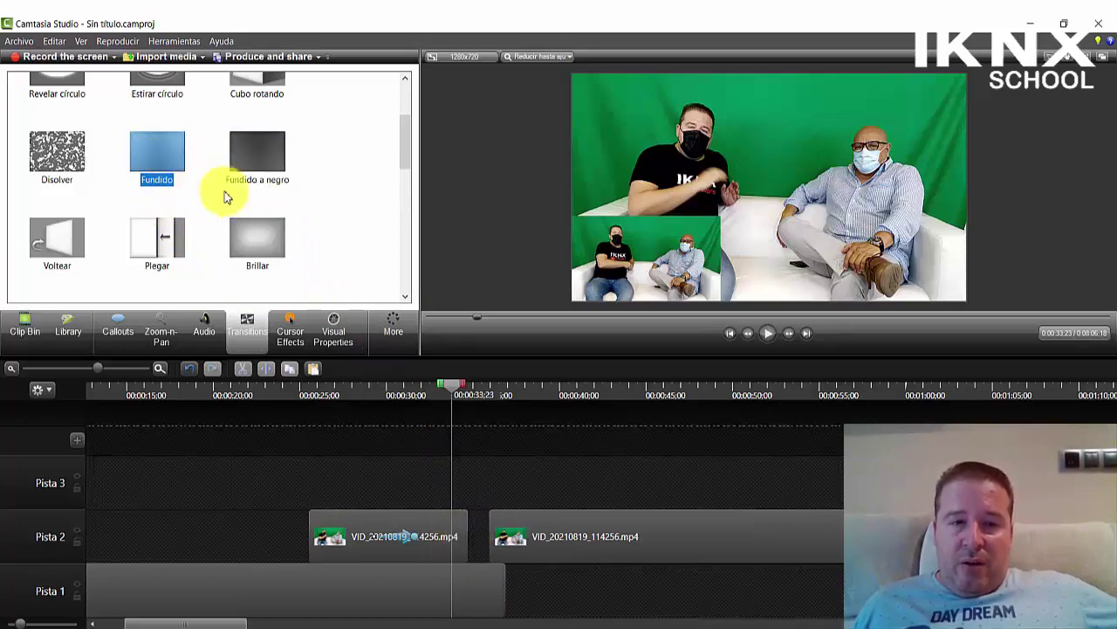
pyautogui.moveTo(453, 390); pyautogui.dragTo(425, 381)
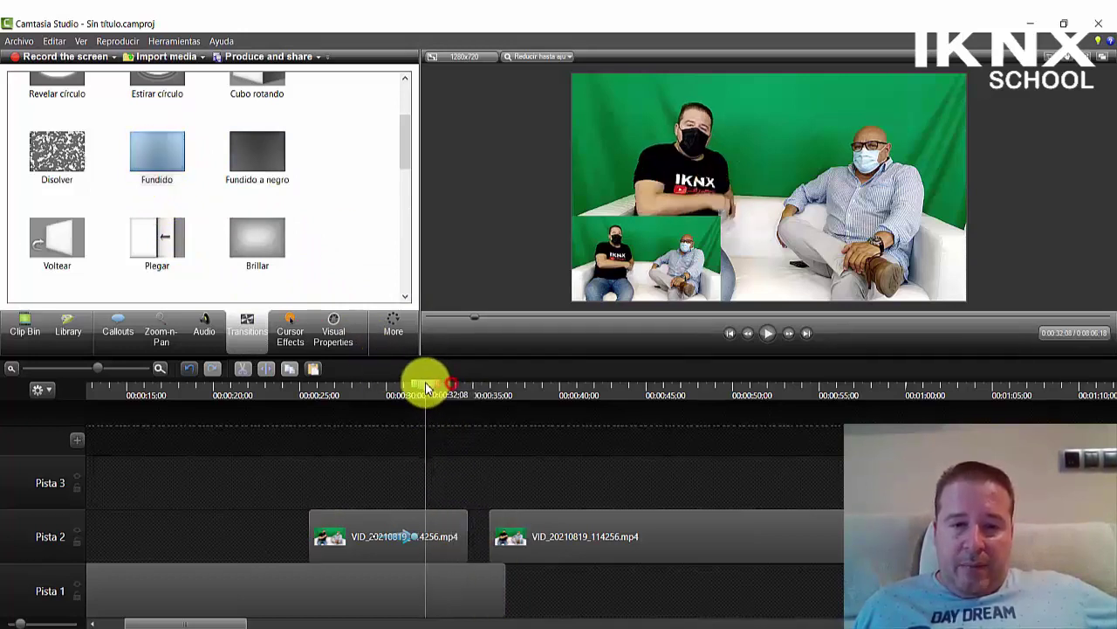
pyautogui.moveTo(159, 149)
pyautogui.mouseDown()
pyautogui.moveTo(333, 265)
pyautogui.moveTo(462, 509)
pyautogui.moveTo(457, 535)
pyautogui.mouseUp()
pyautogui.moveTo(154, 162); pyautogui.dragTo(514, 531)
# - Play back the Fundido transitions on Pista 2 from 0:00:32:08
pyautogui.click(764, 337)
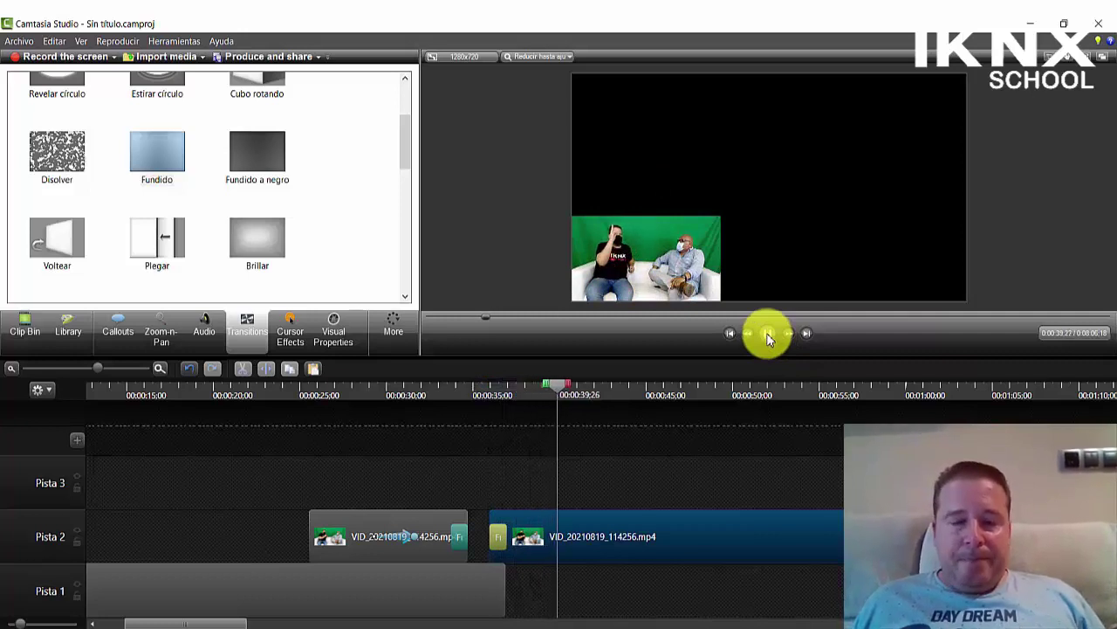
pyautogui.click(768, 337)
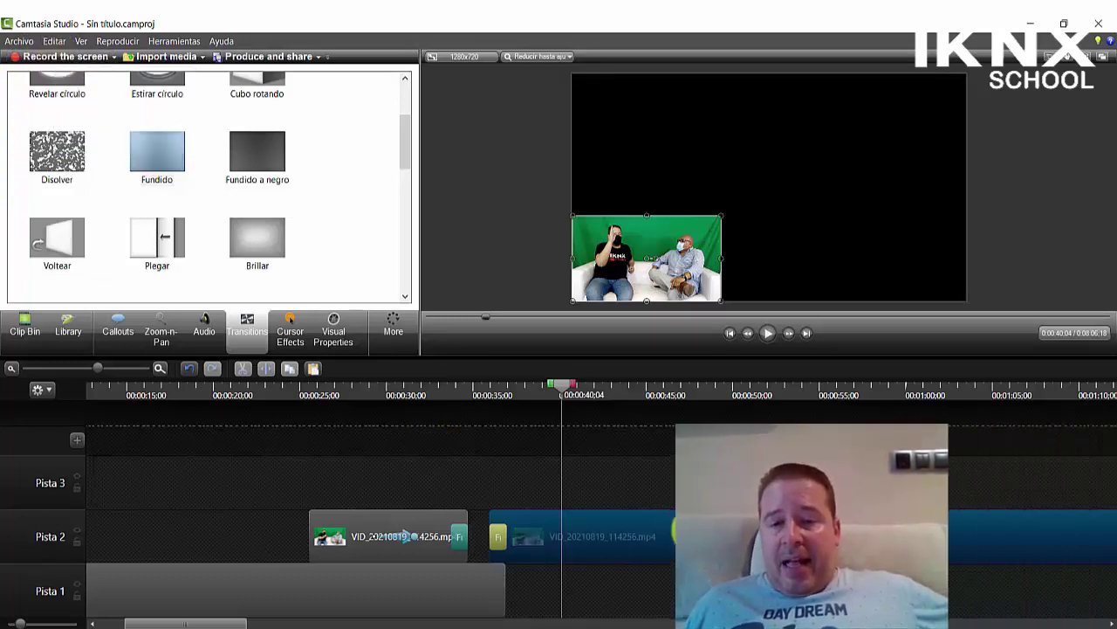
pyautogui.click(742, 628)
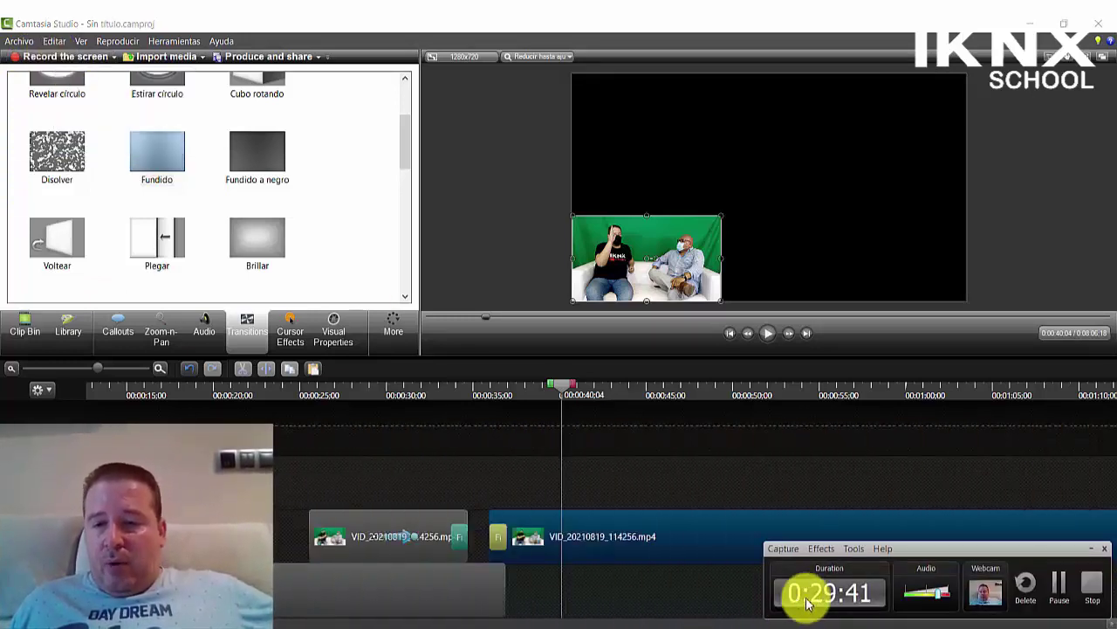
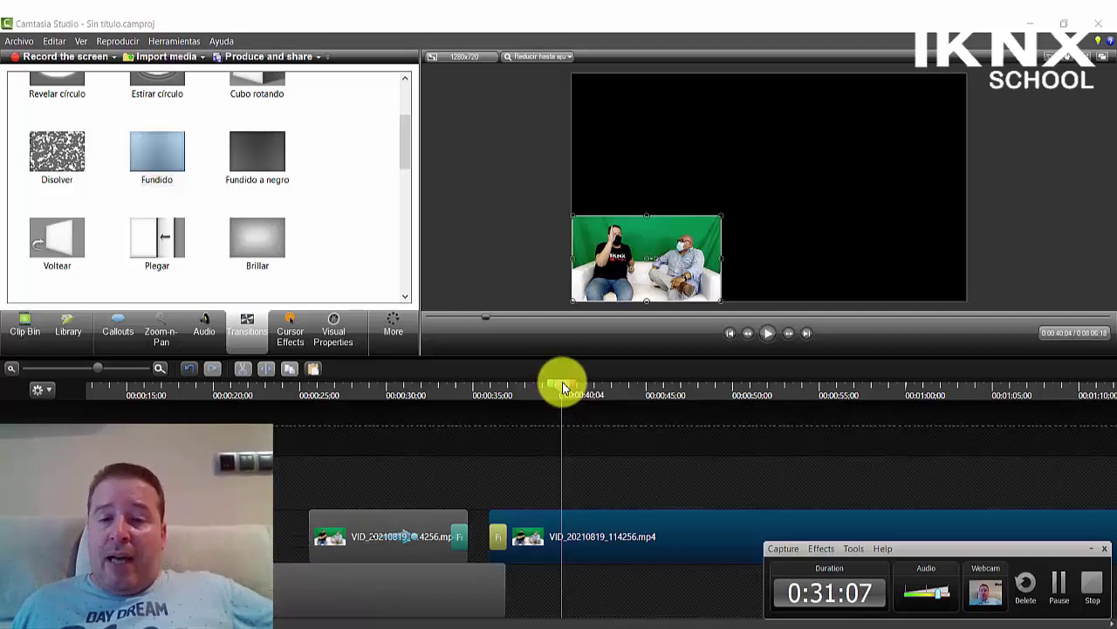
# - View the Cursor Effects options and play the video briefly from 0:00:40:04
pyautogui.click(289, 337)
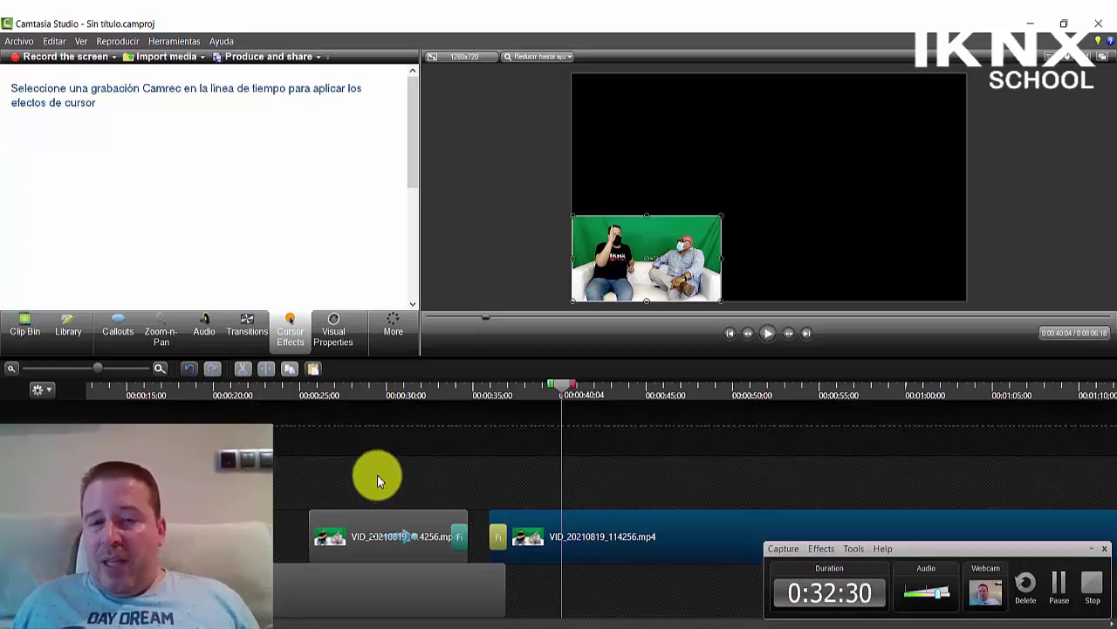
pyautogui.click(770, 332)
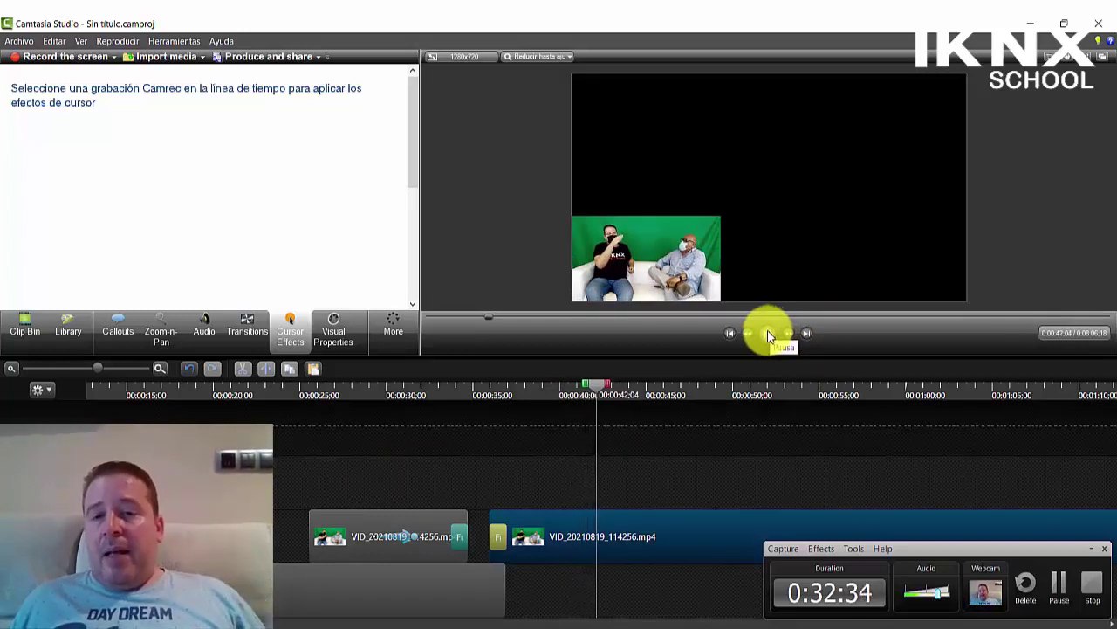
pyautogui.click(767, 334)
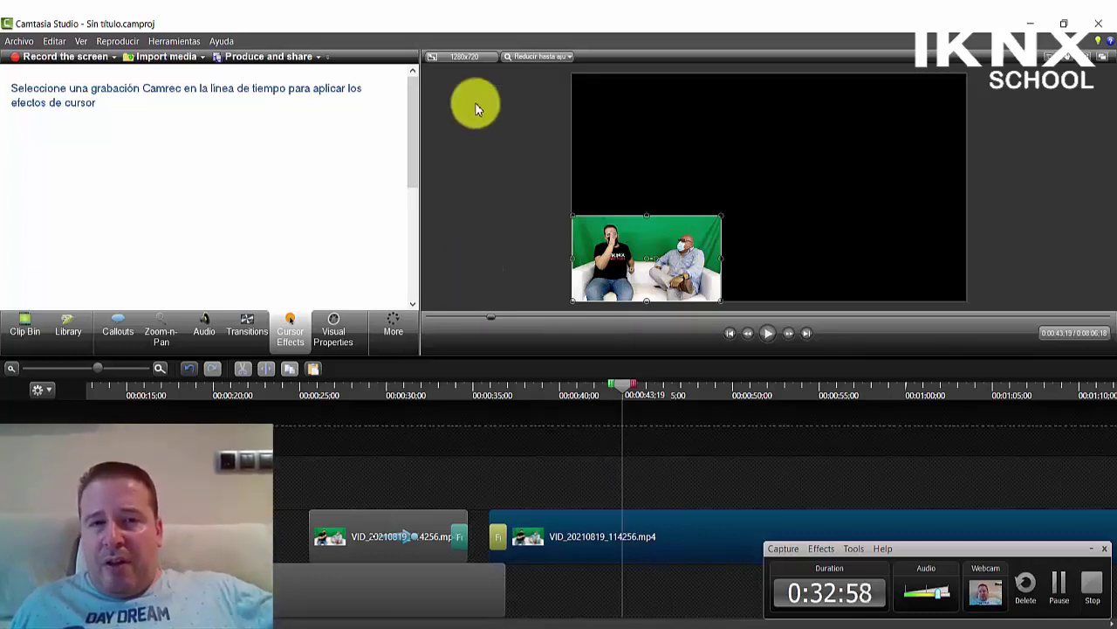
# - Set the video's background color to white in the editing dimensions, keeping the Maximum 1080p HD (1280x720) size
pyautogui.click(447, 59)
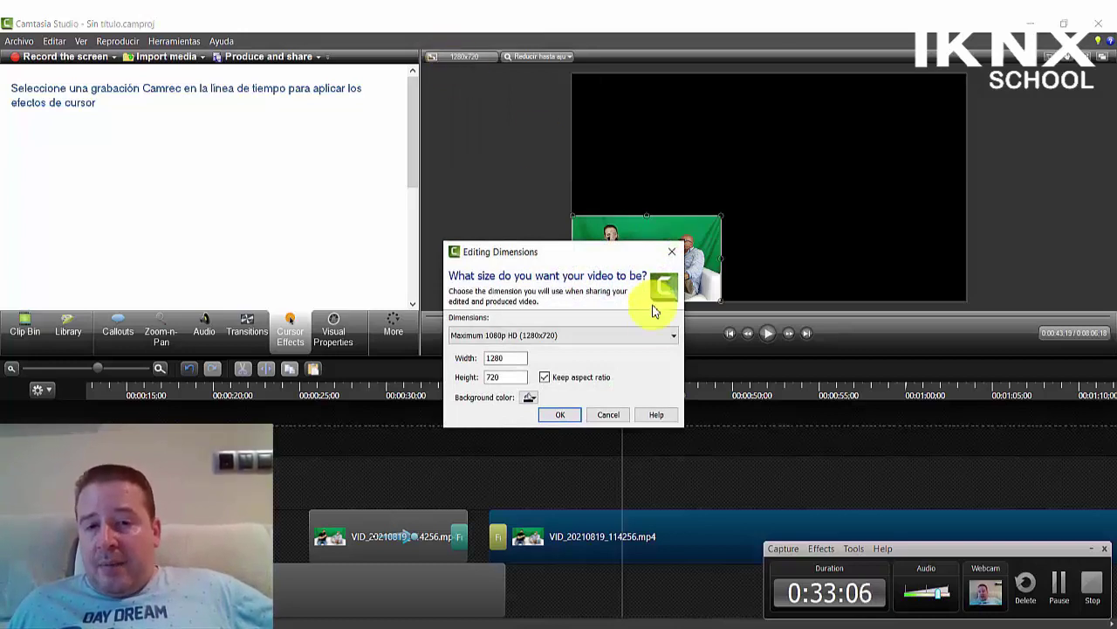
pyautogui.click(654, 337)
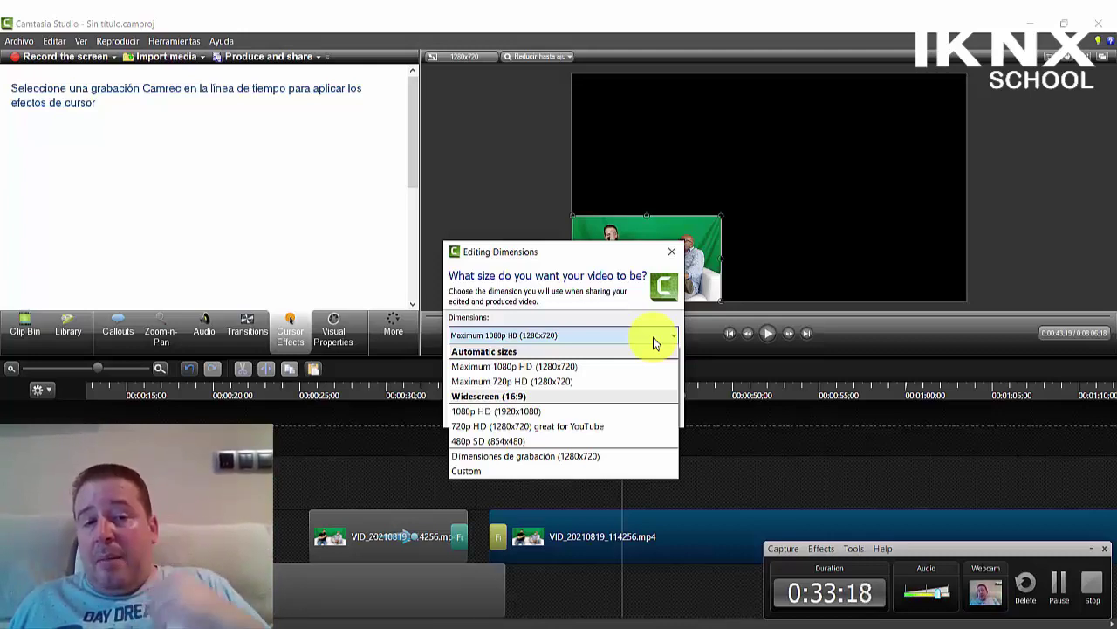
pyautogui.click(654, 338)
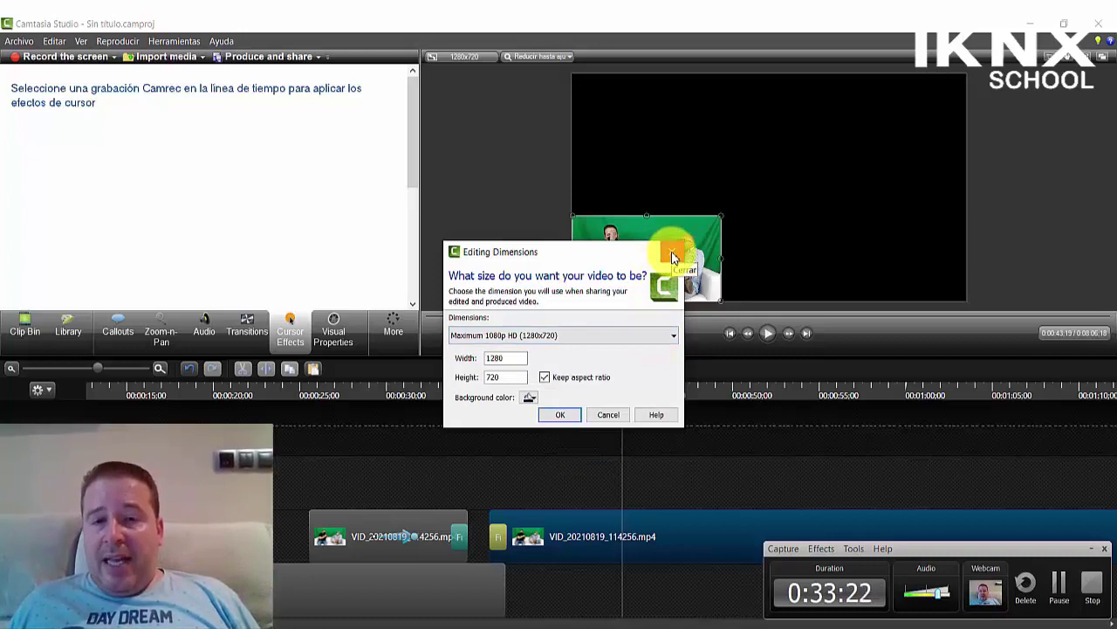
pyautogui.click(530, 400)
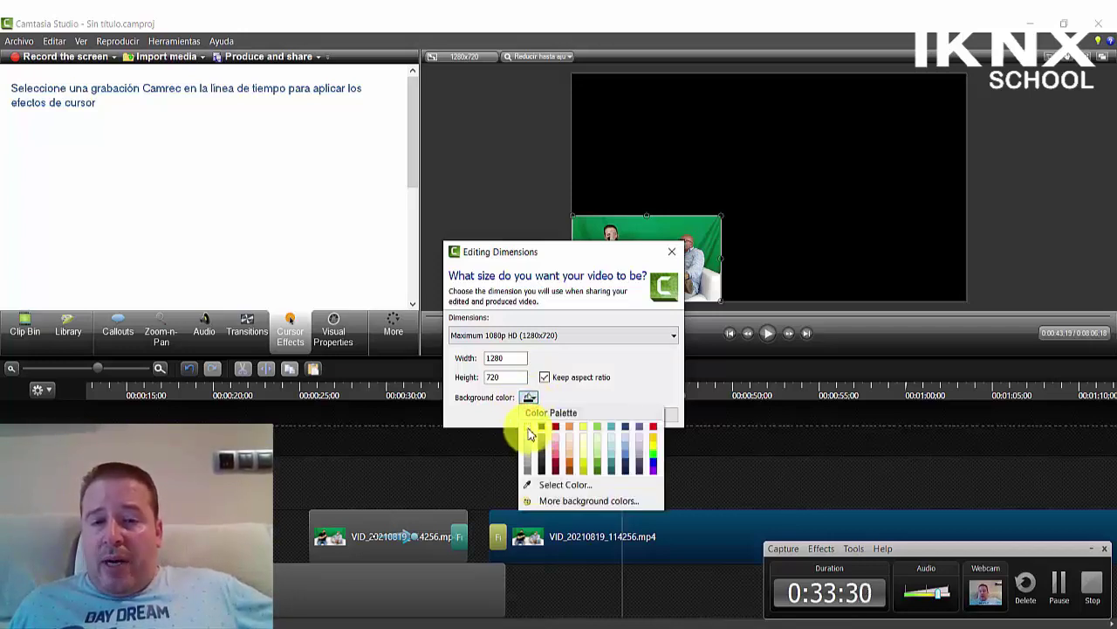
pyautogui.click(529, 427)
pyautogui.click(559, 415)
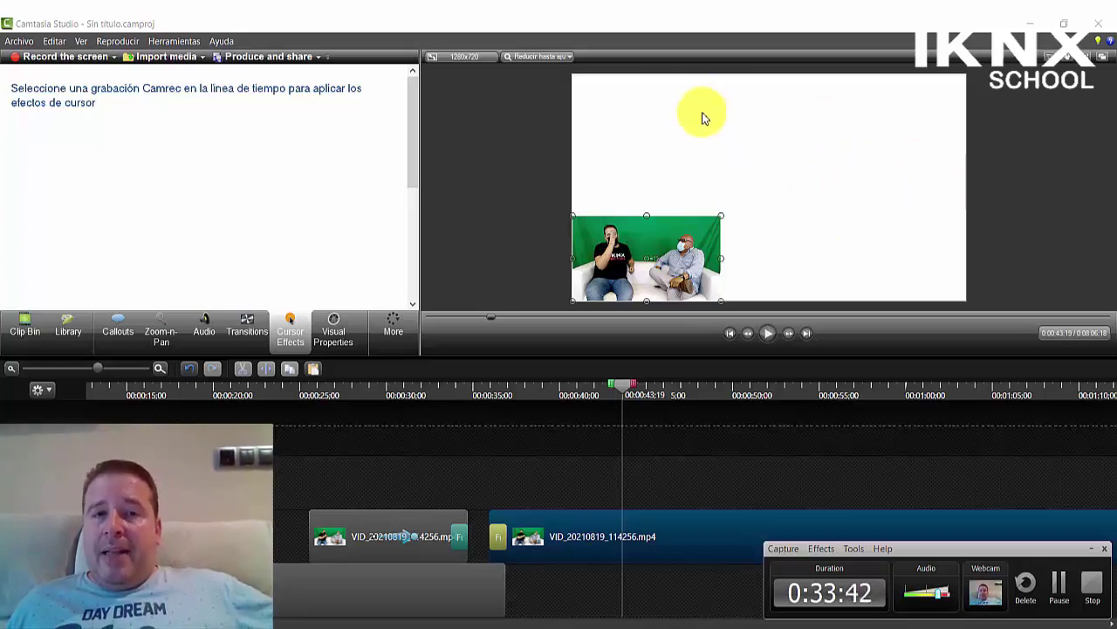
# - Review the production assistant with the MP4 only (up to 720p) preset through to its file name and folder options, and leave without producing
pyautogui.click(297, 60)
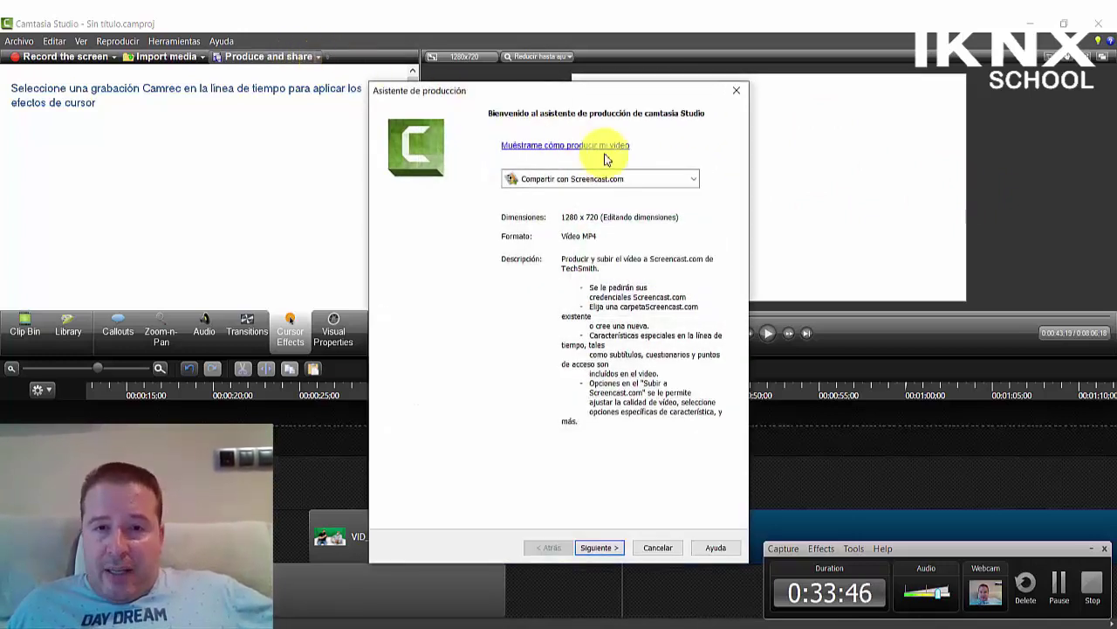
pyautogui.click(654, 185)
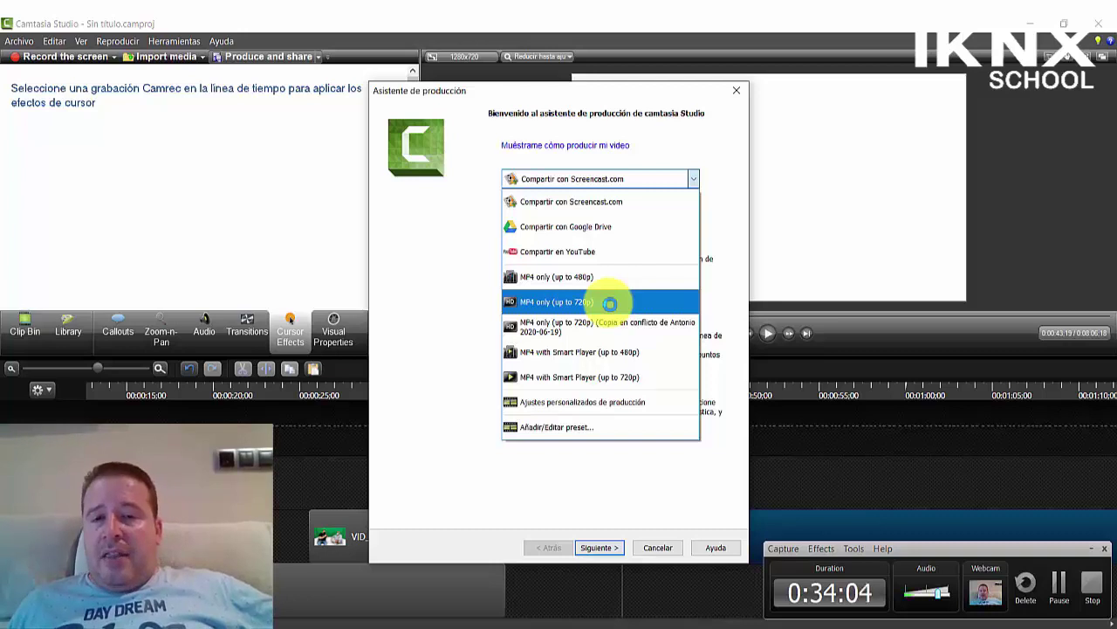
pyautogui.click(609, 302)
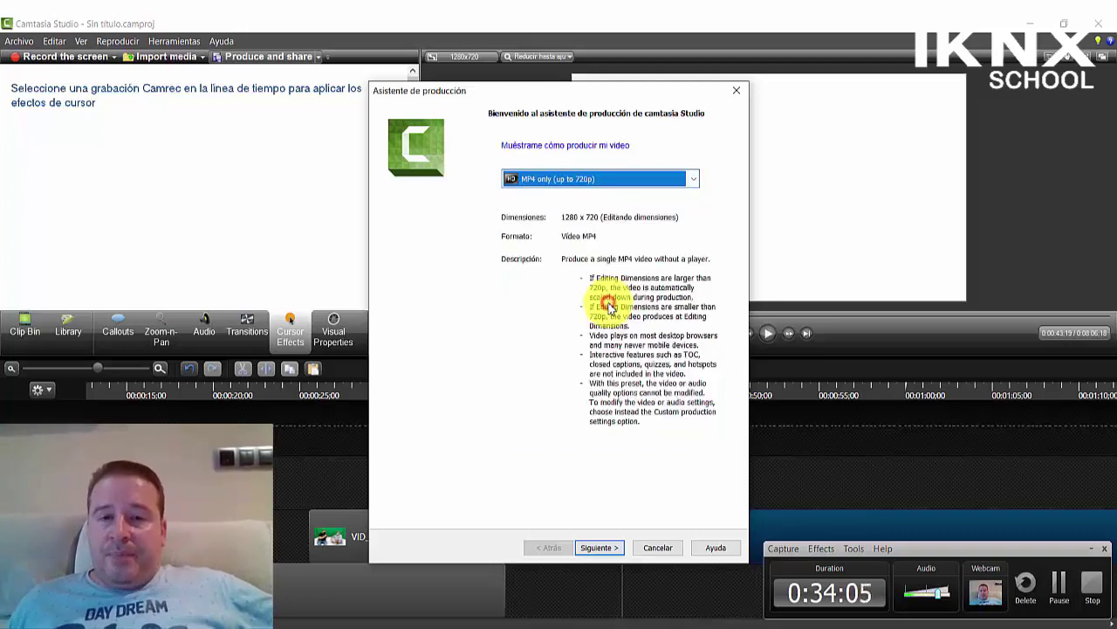
pyautogui.click(599, 548)
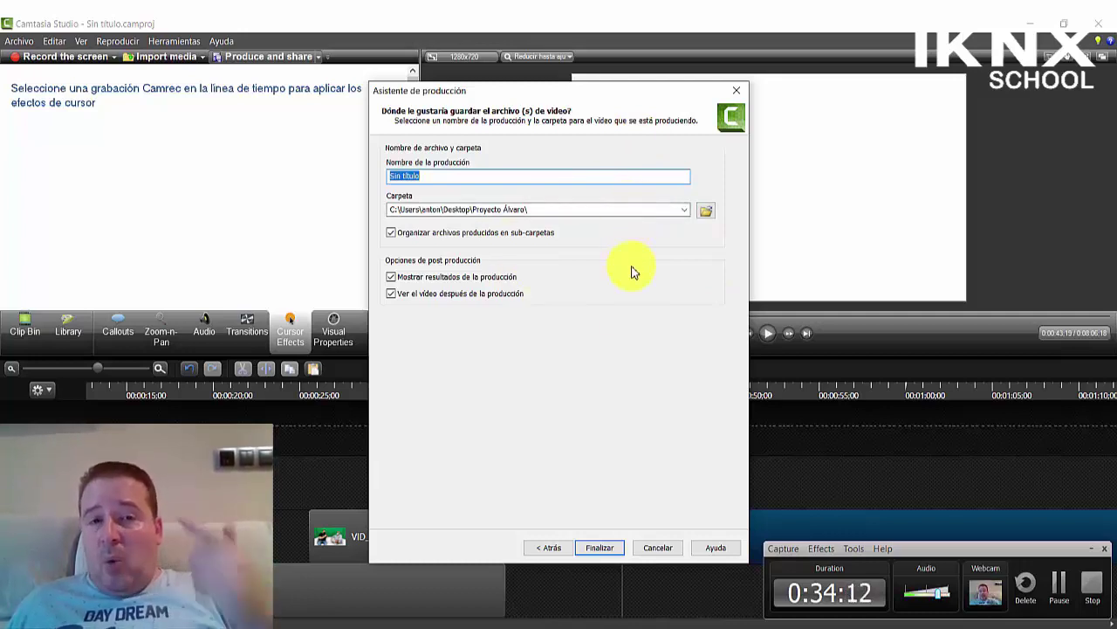
pyautogui.click(658, 548)
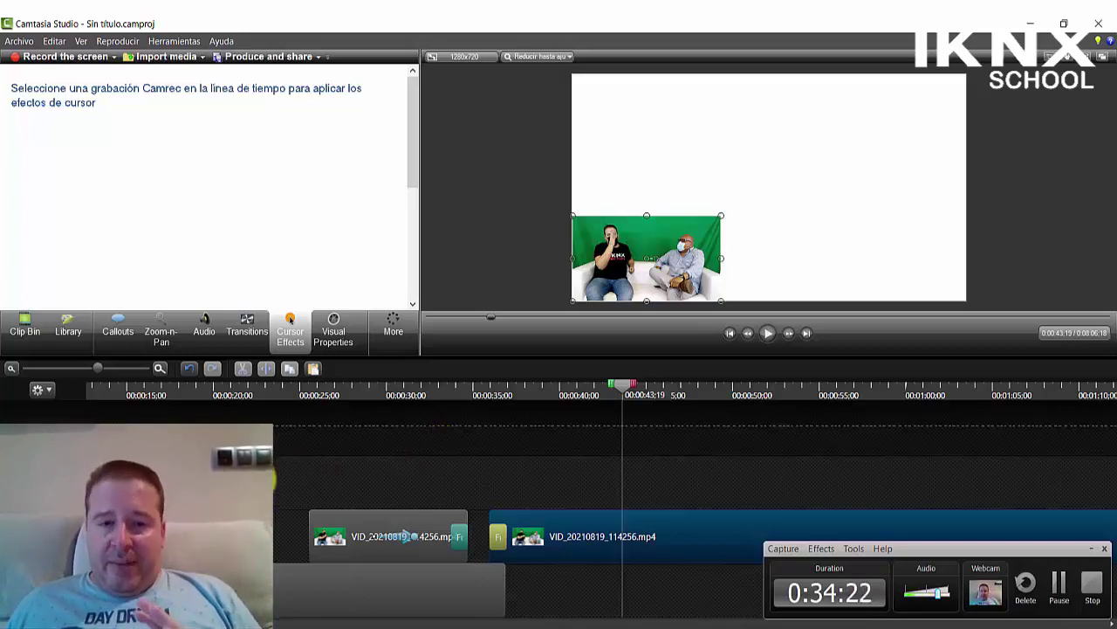
# - View the media in the Clip Bin and the available project saving and exporting commands without choosing any
pyautogui.click(21, 325)
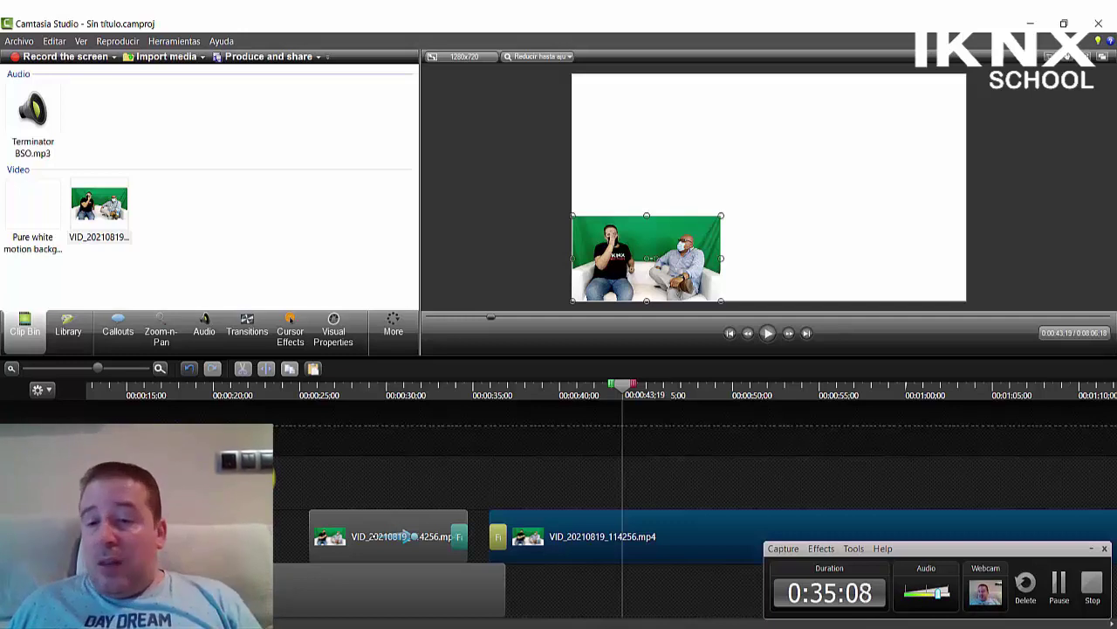
pyautogui.click(98, 202)
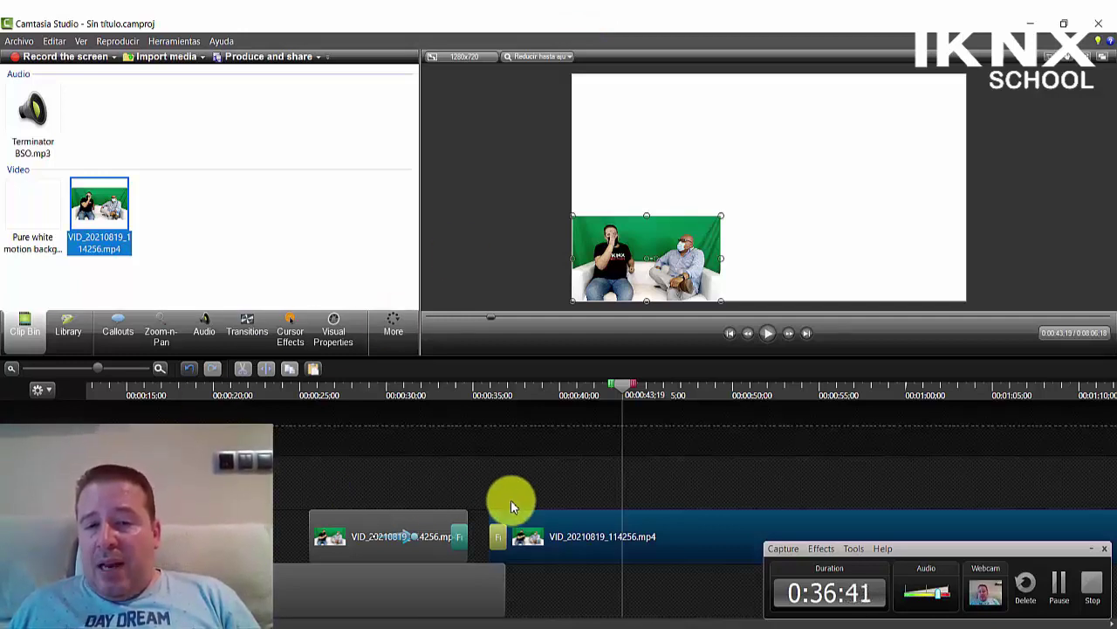
pyautogui.click(19, 42)
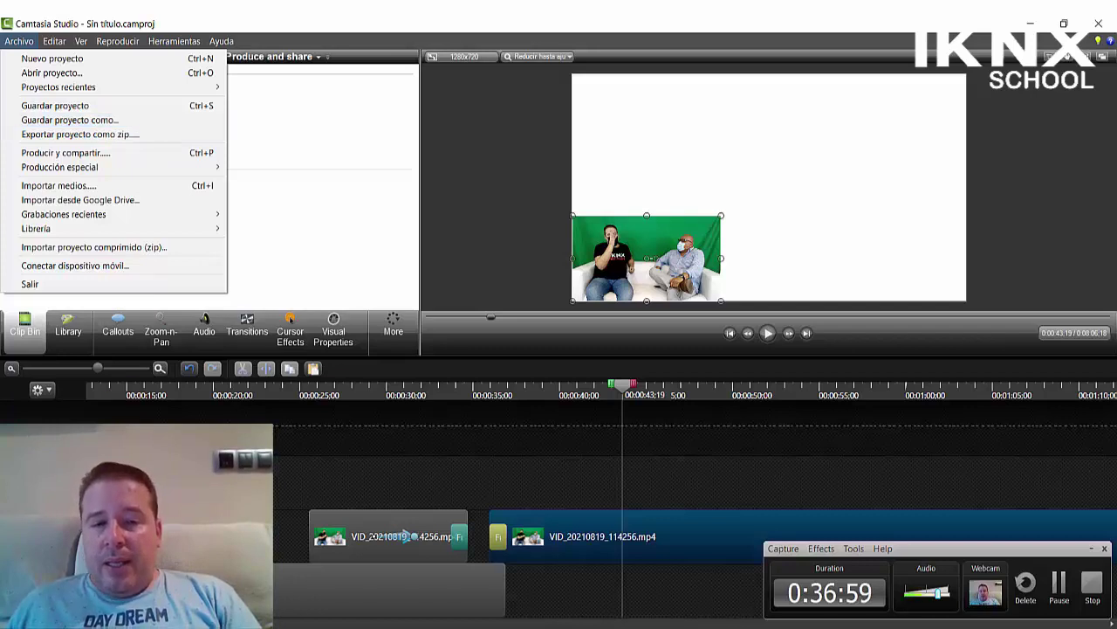
pyautogui.click(174, 480)
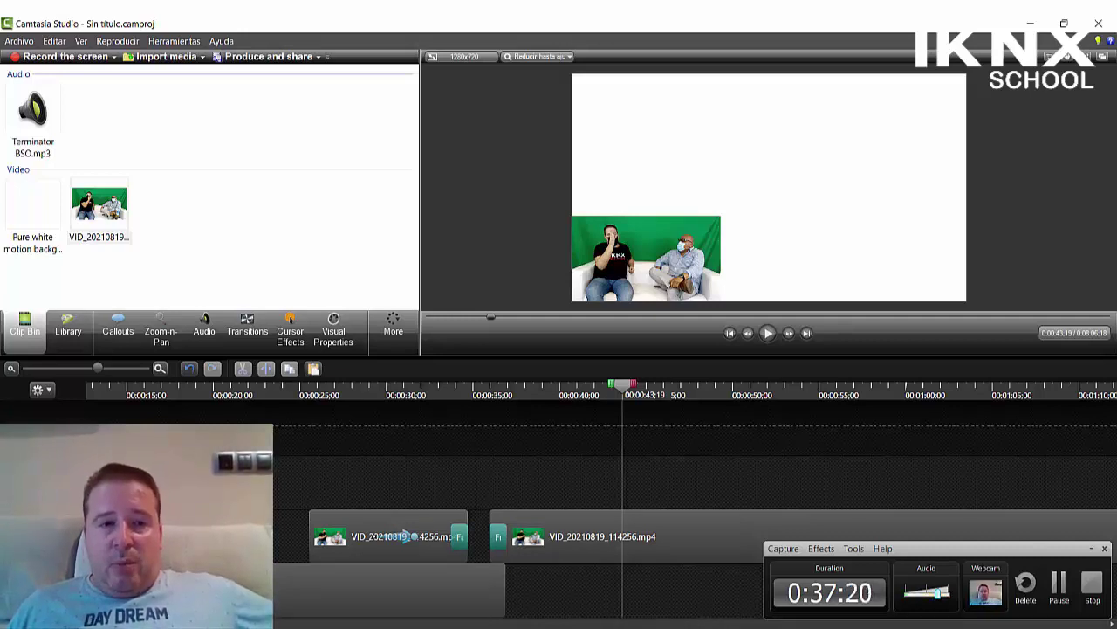
# - Switch to File Explorer and import Imagen3.png and Imagen4.png from the Textos folder in THINKNX into Camtasia's Clip Bin
pyautogui.click(399, 623)
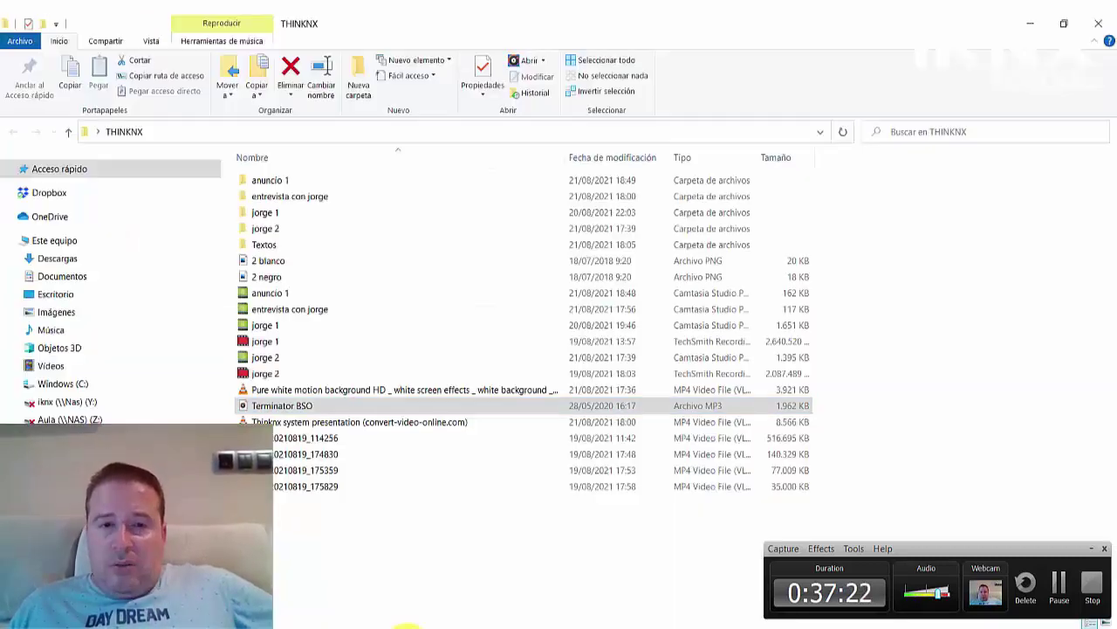
pyautogui.doubleClick(264, 245)
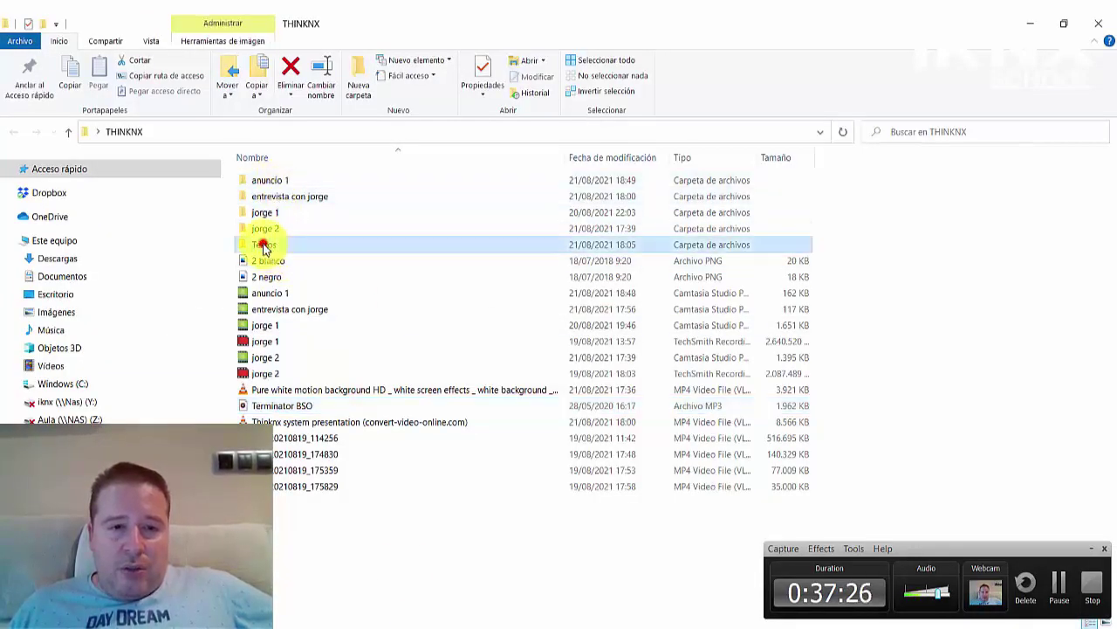
pyautogui.moveTo(523, 292); pyautogui.dragTo(241, 137)
# - Place Imagen3.png at about 0:00:42 and Imagen4.png at about 0:00:48 on the track above the interview video
pyautogui.click(37, 115)
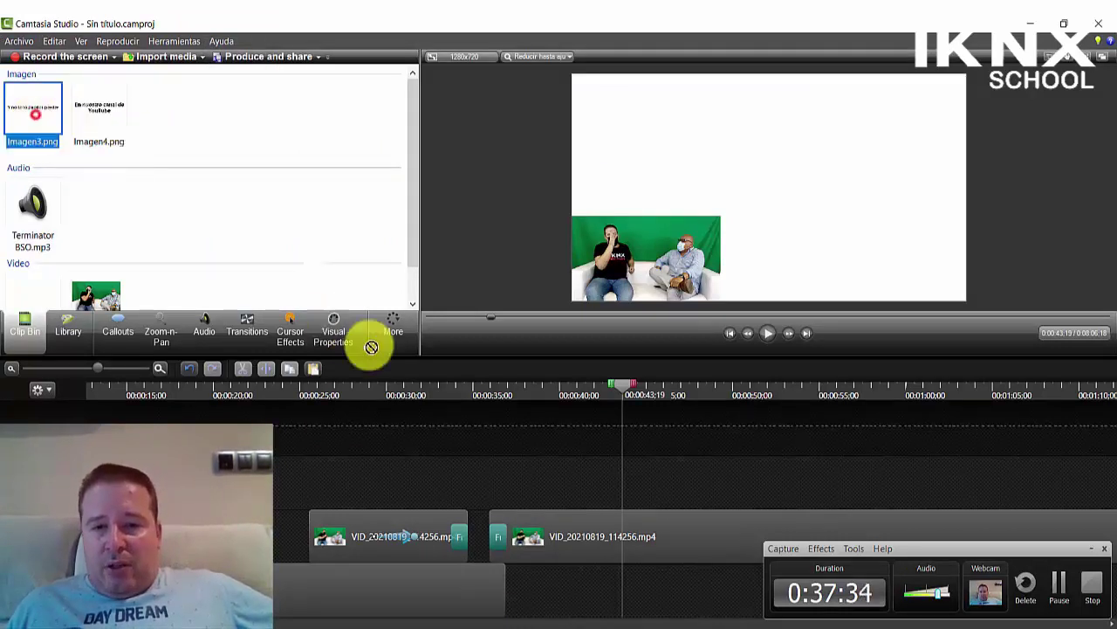
pyautogui.moveTo(566, 487); pyautogui.dragTo(602, 481)
pyautogui.moveTo(103, 112); pyautogui.dragTo(738, 495)
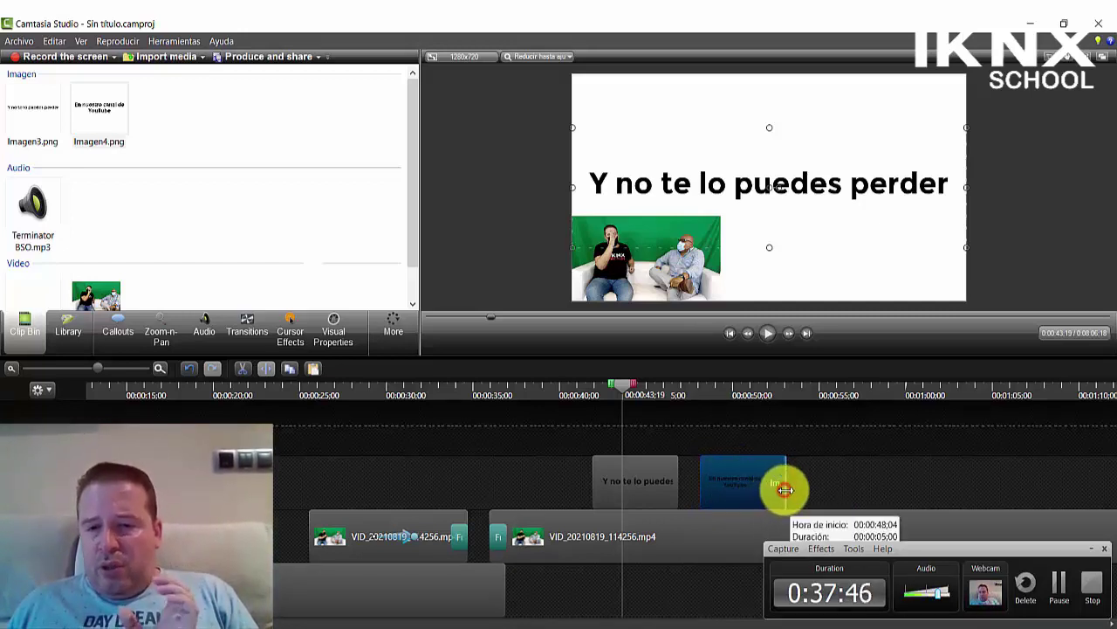
# - Move the Imagen4.png clip up to a separate track above Imagen3.png and extend its end to about 0:01:07
pyautogui.moveTo(761, 469); pyautogui.dragTo(779, 447)
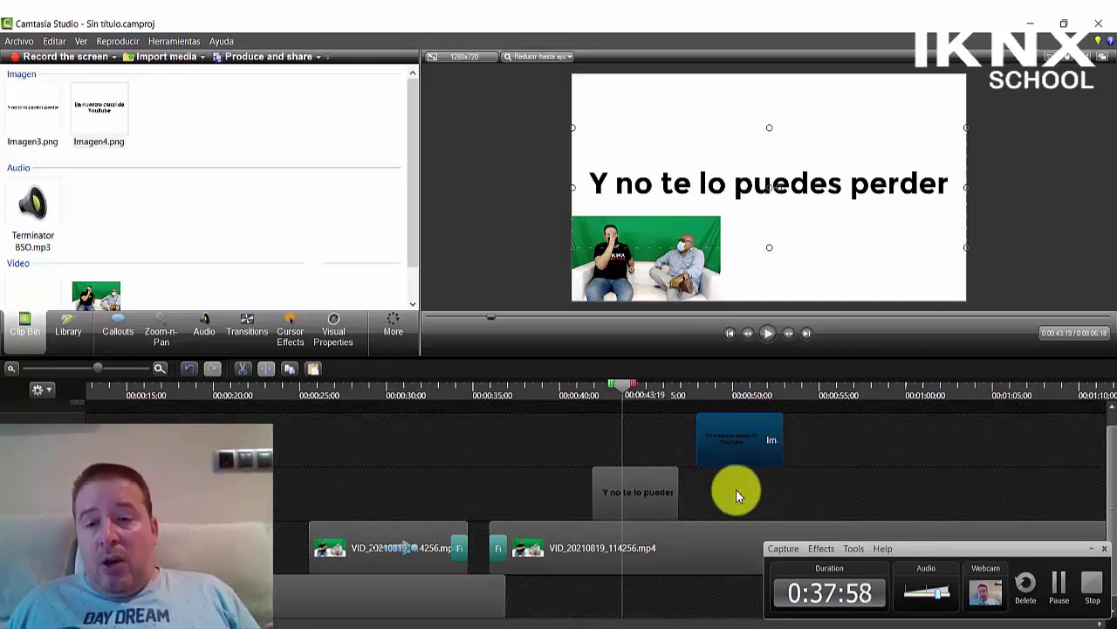
pyautogui.moveTo(783, 450); pyautogui.dragTo(1033, 458)
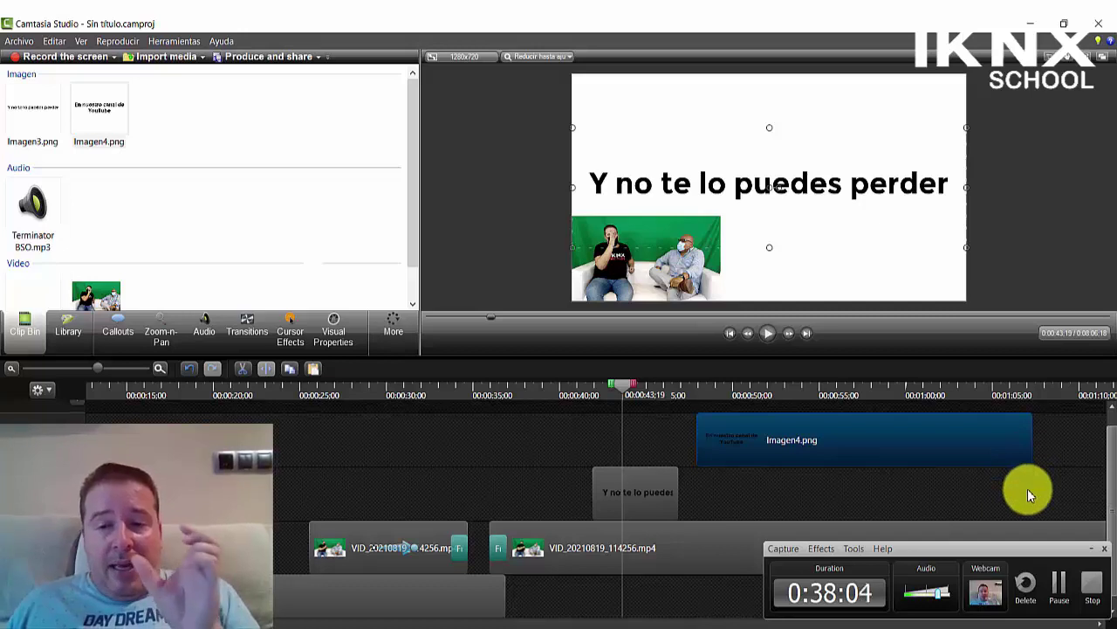